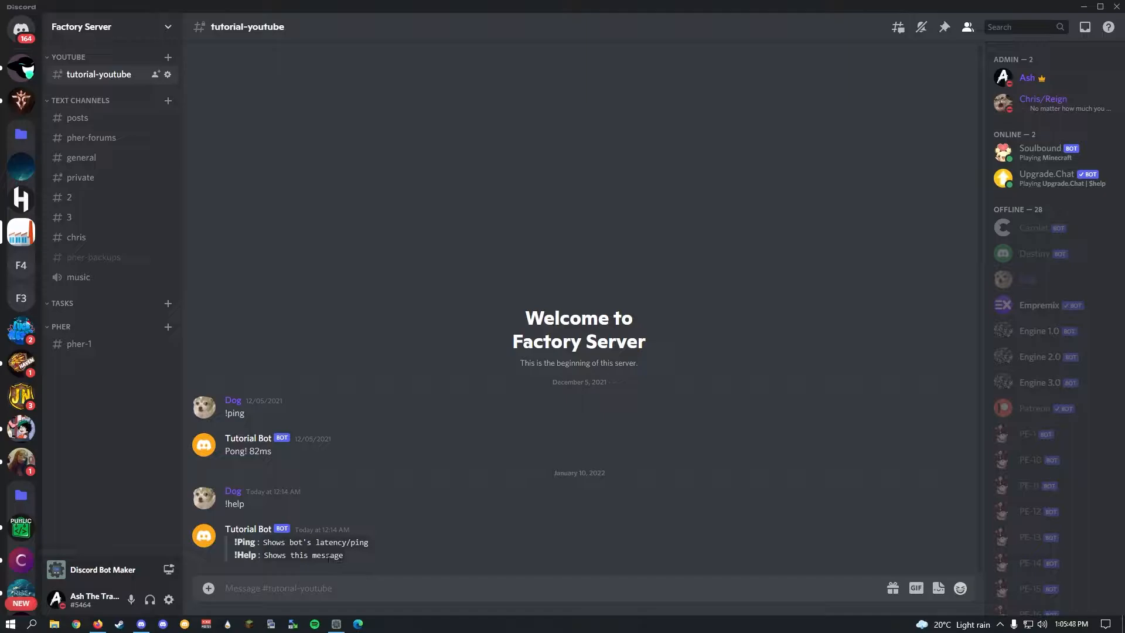
# Switch to Steam and view the available beta versions in Discord Bot Maker's properties
pyautogui.click(119, 623)
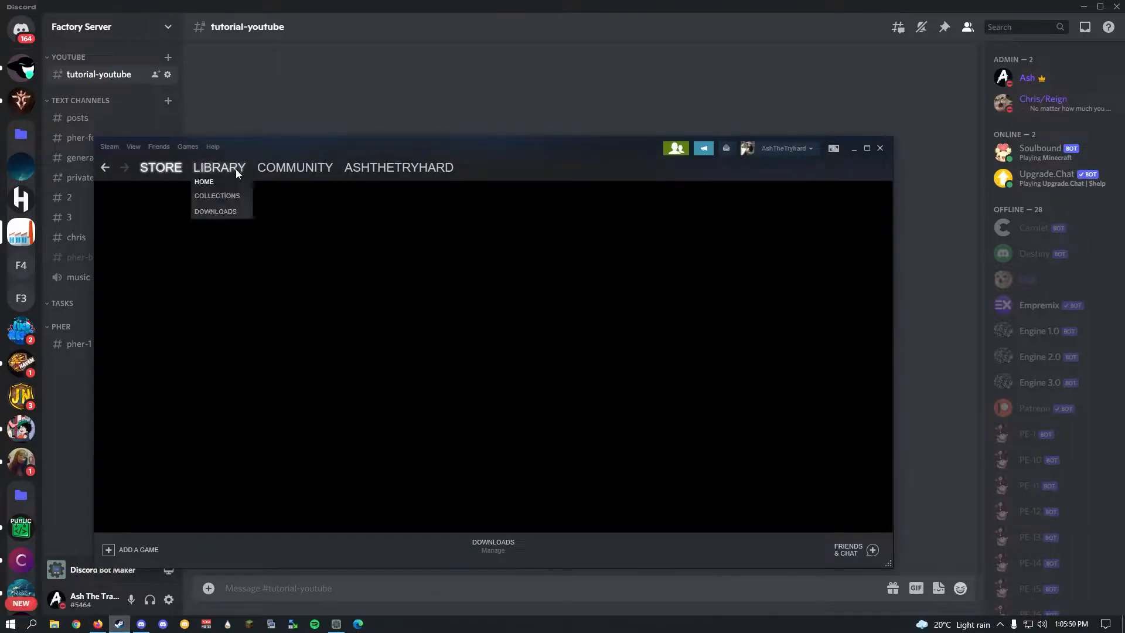
pyautogui.click(234, 171)
pyautogui.rightClick(218, 278)
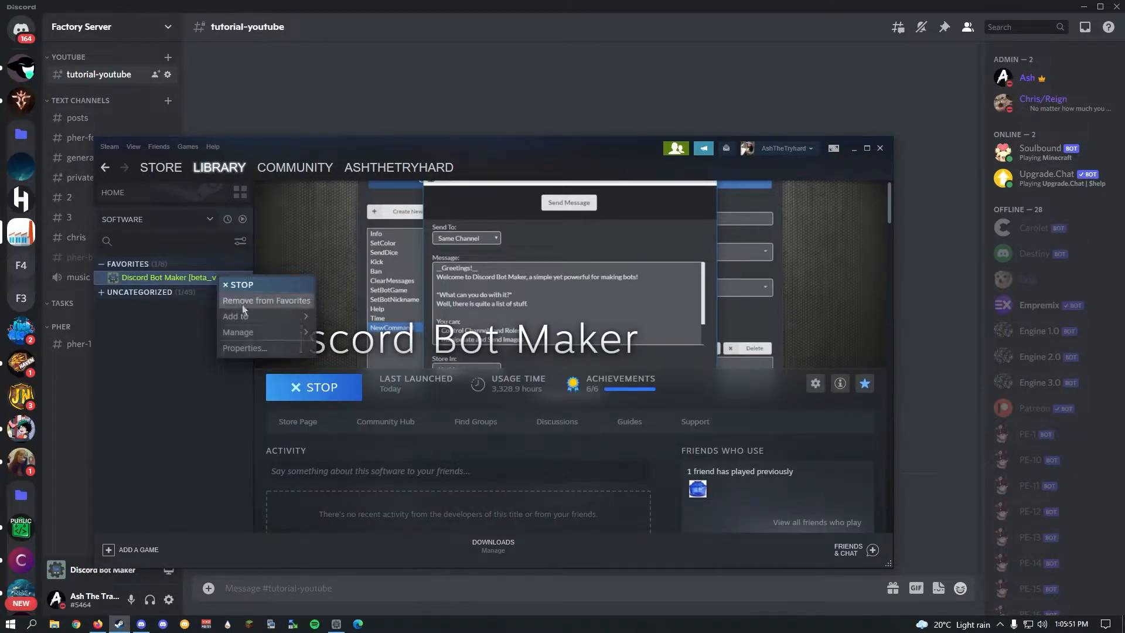
pyautogui.click(266, 349)
pyautogui.click(346, 245)
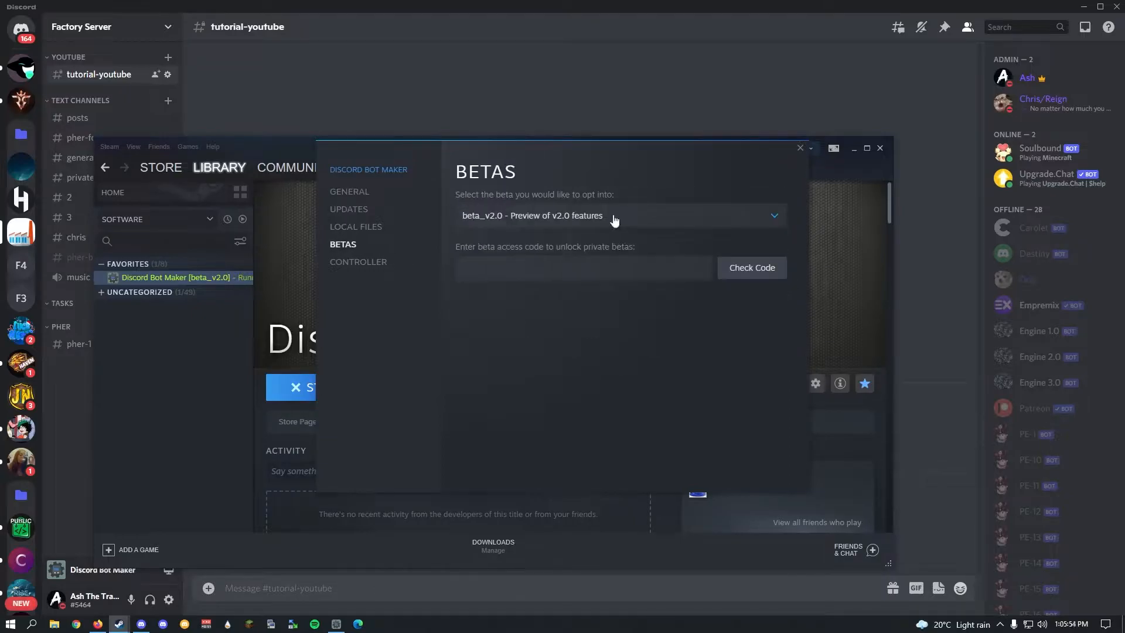
pyautogui.click(615, 219)
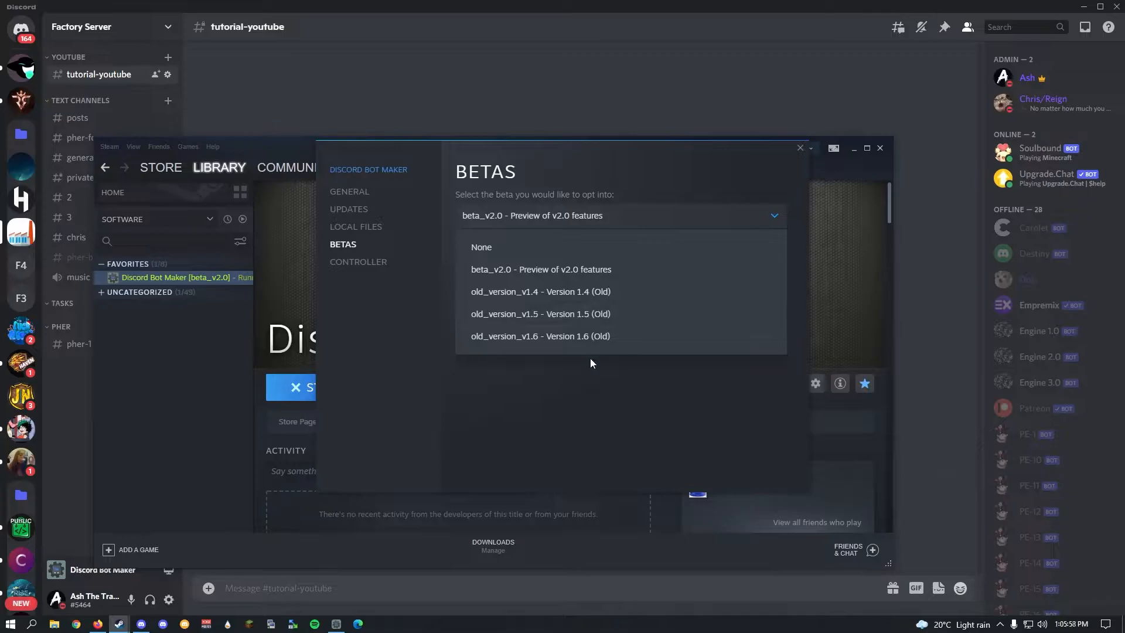
pyautogui.click(799, 154)
pyautogui.click(800, 147)
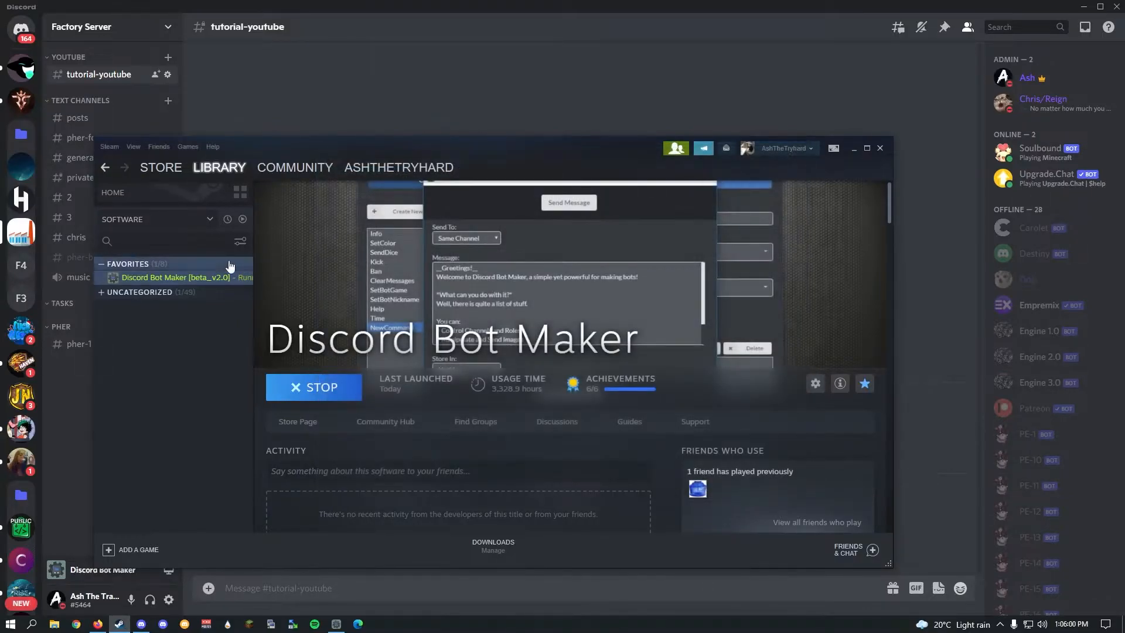
# Recheck the beta_v2.0 entry among Discord Bot Maker's beta options and close Steam
pyautogui.rightClick(205, 275)
pyautogui.click(233, 348)
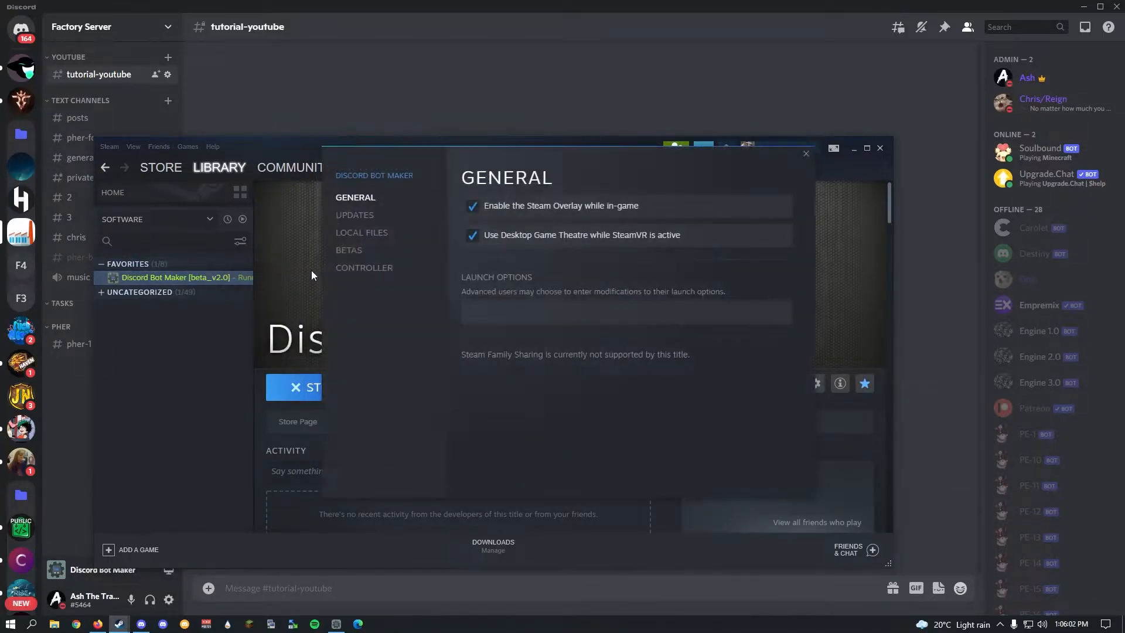
pyautogui.click(345, 251)
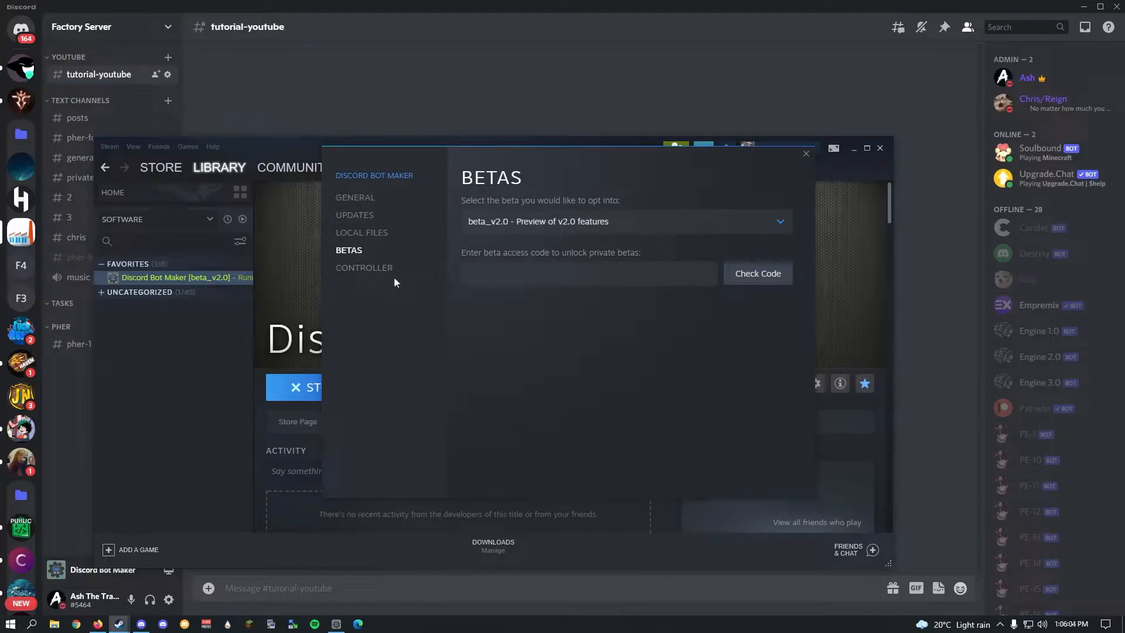
pyautogui.click(506, 228)
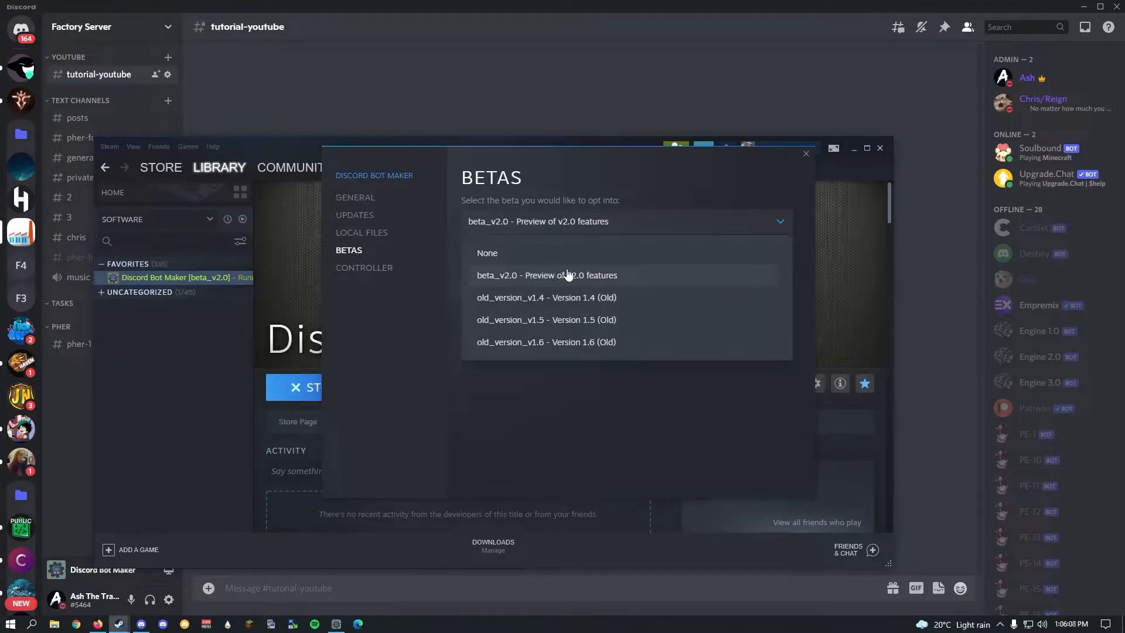
pyautogui.click(811, 151)
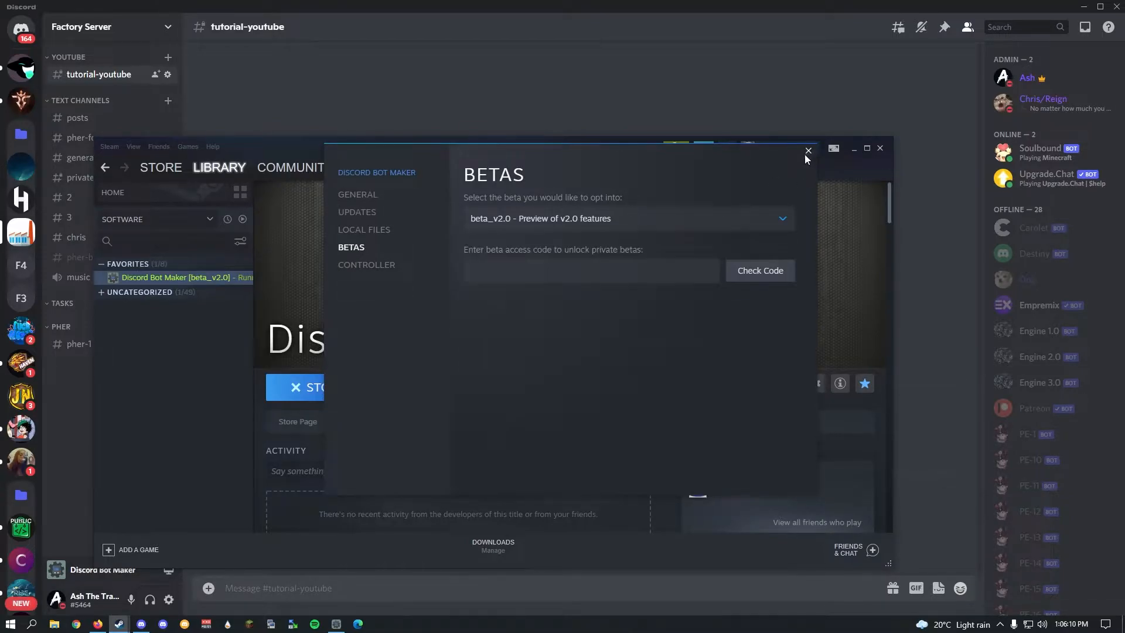
pyautogui.click(809, 150)
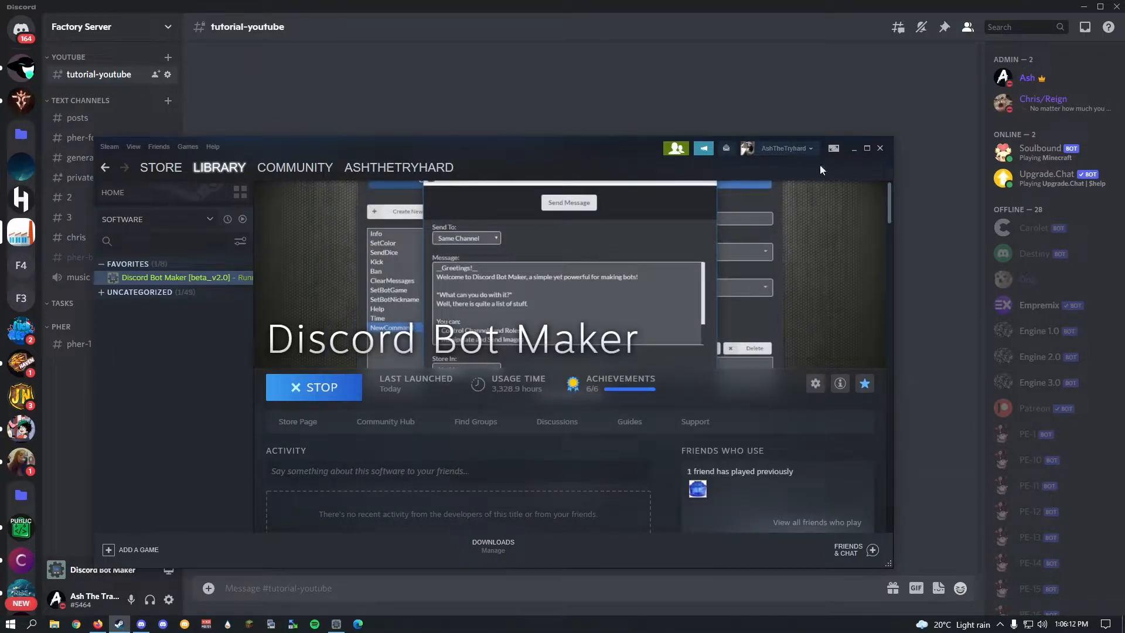
pyautogui.click(882, 150)
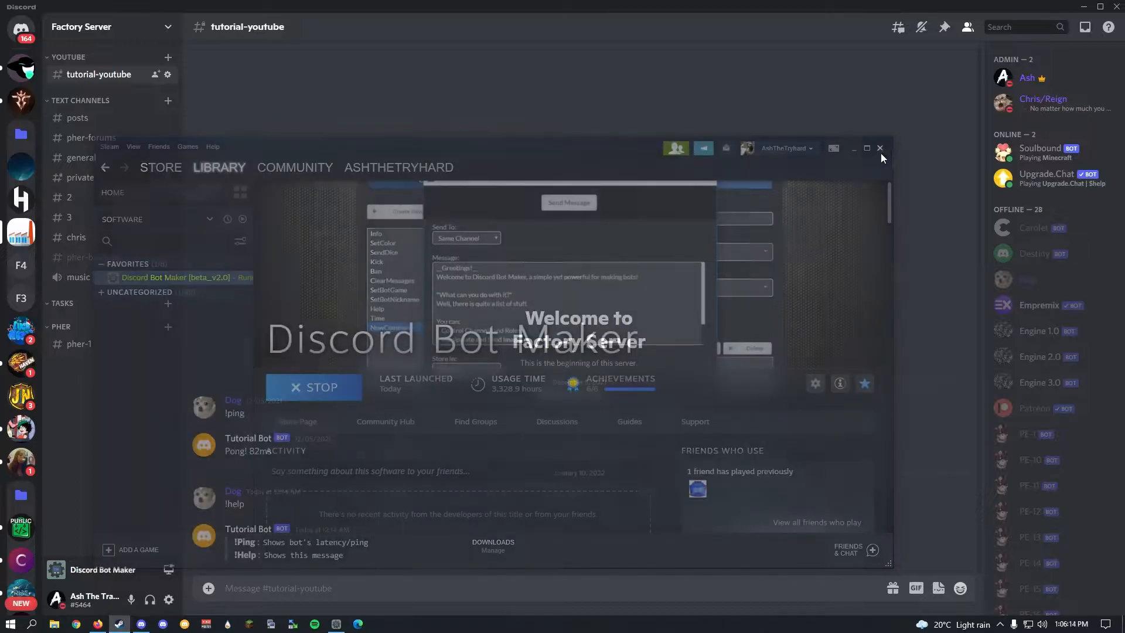
# Switch to the tutorial-bot project on Replit in the browser and examine the DBM.version line in bot.js
pyautogui.click(343, 626)
pyautogui.click(344, 625)
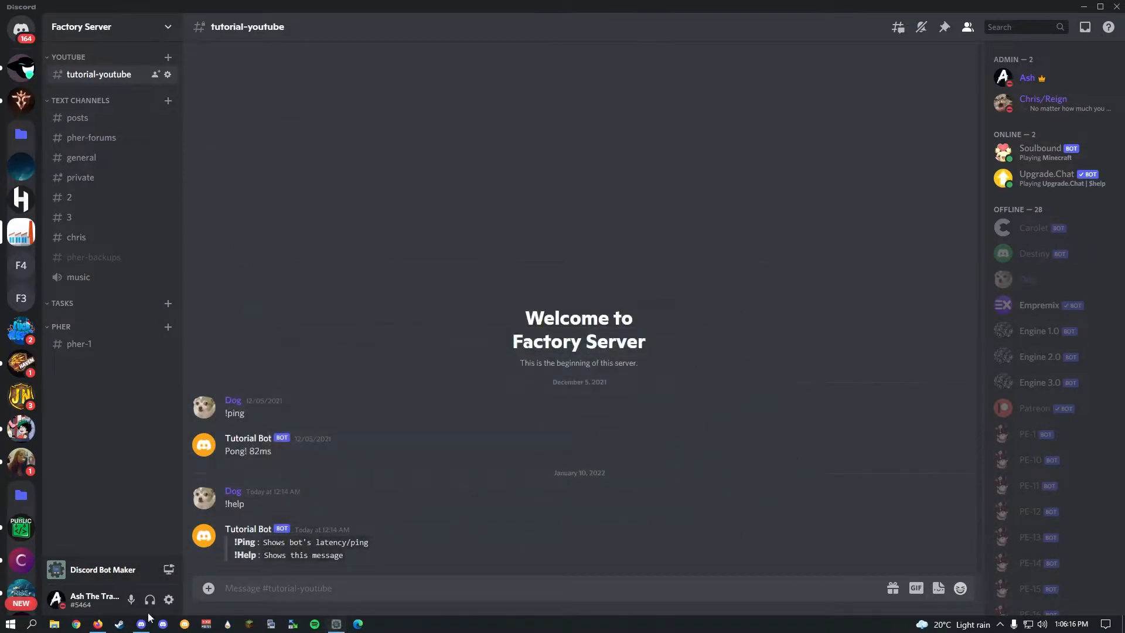
pyautogui.click(98, 625)
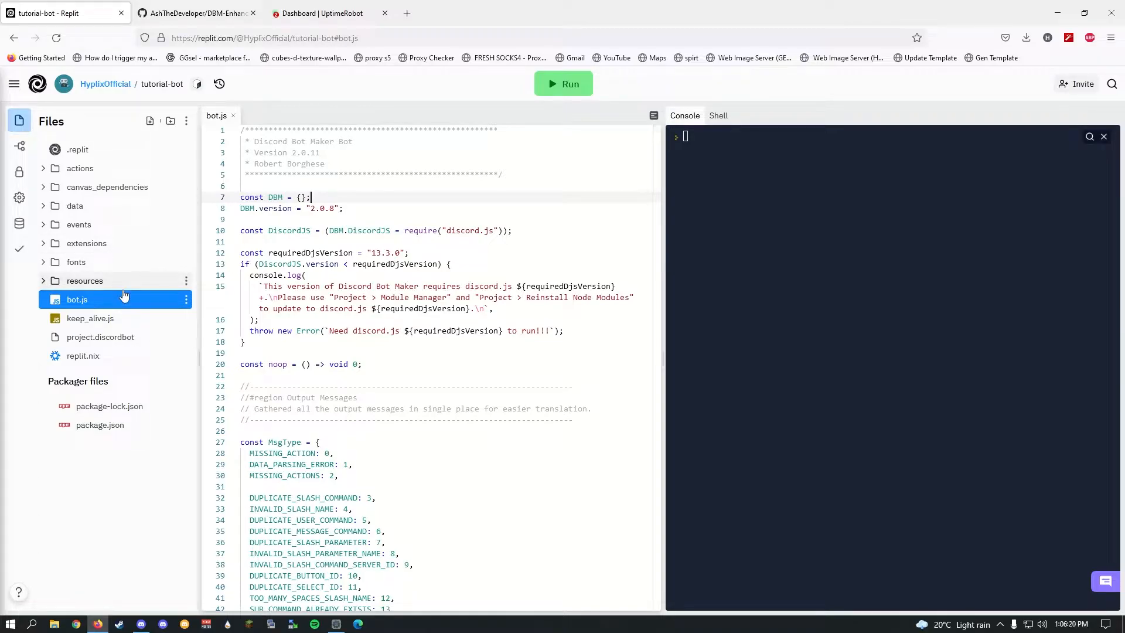
pyautogui.moveTo(310, 208); pyautogui.dragTo(335, 208)
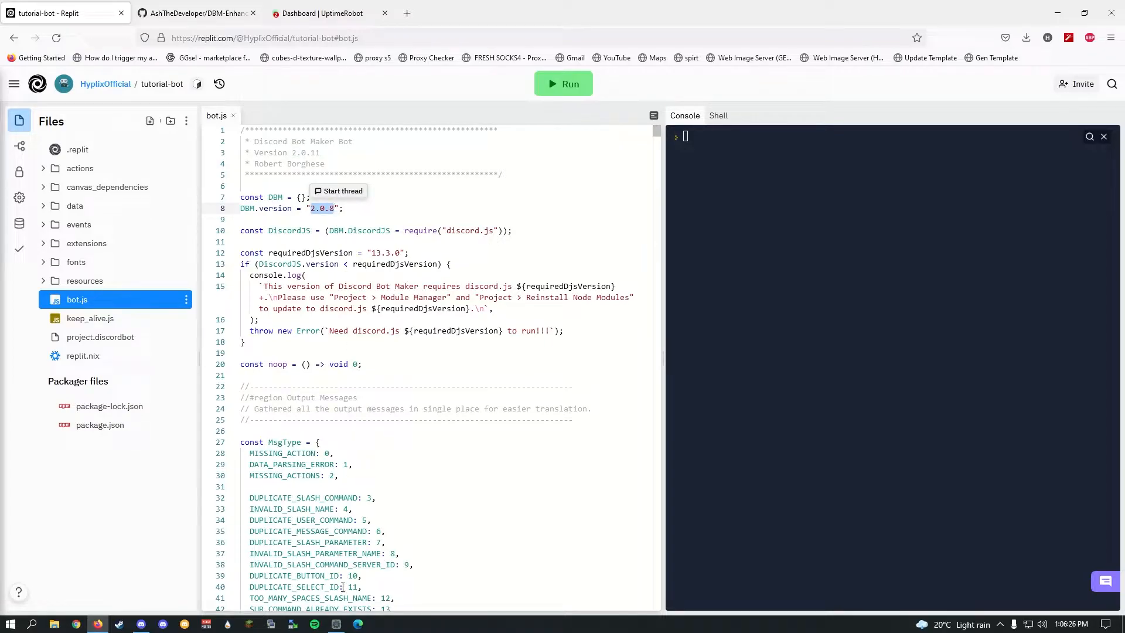
# Switch to Discord Bot Maker and check its version number in the About information
pyautogui.click(336, 624)
pyautogui.click(457, 156)
pyautogui.click(464, 171)
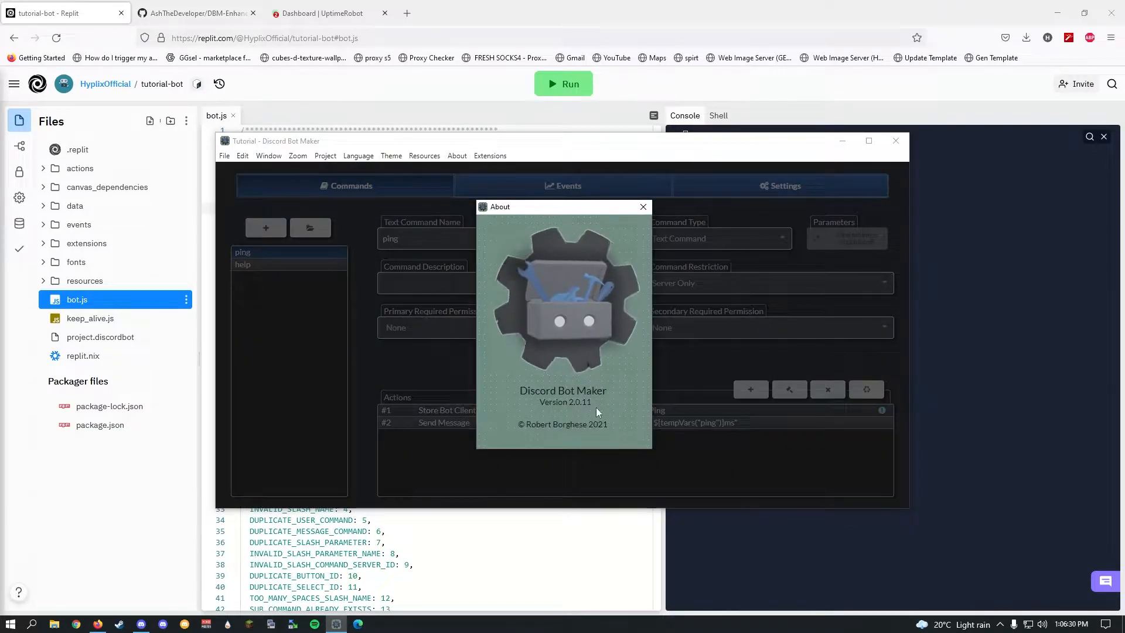
pyautogui.moveTo(582, 403); pyautogui.dragTo(593, 403)
pyautogui.click(643, 207)
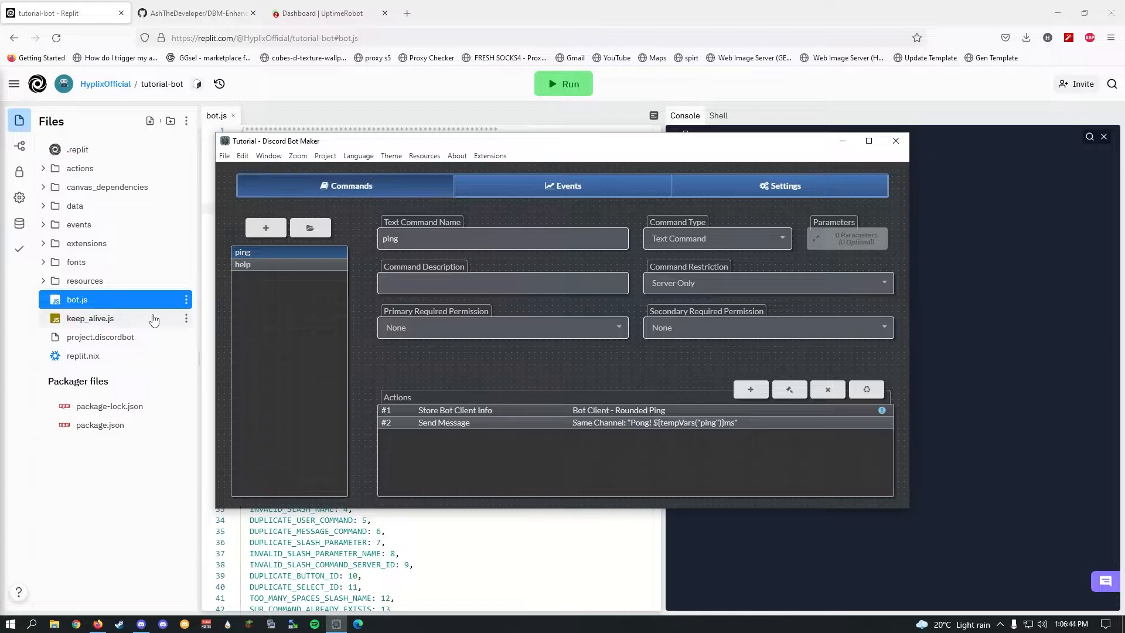
# Open the Tutorial project folder in File Explorer and create an empty ZIP archive named bot.zip in it
pyautogui.click(332, 160)
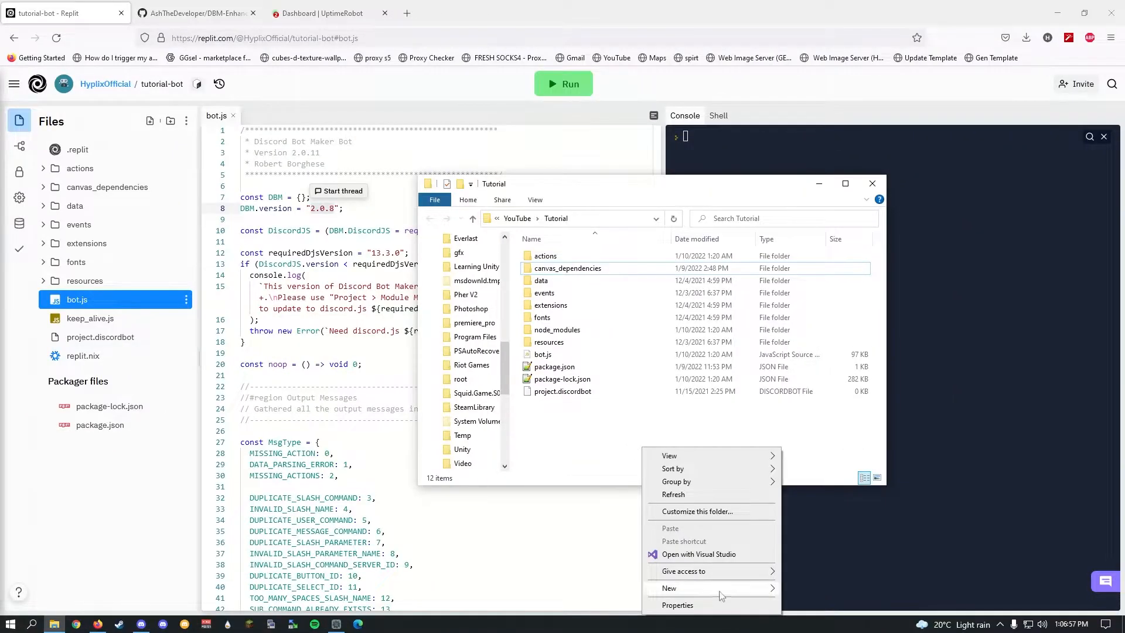
pyautogui.moveTo(762, 586)
pyautogui.click(847, 586)
pyautogui.write('bot.zip')
pyautogui.press('Return')
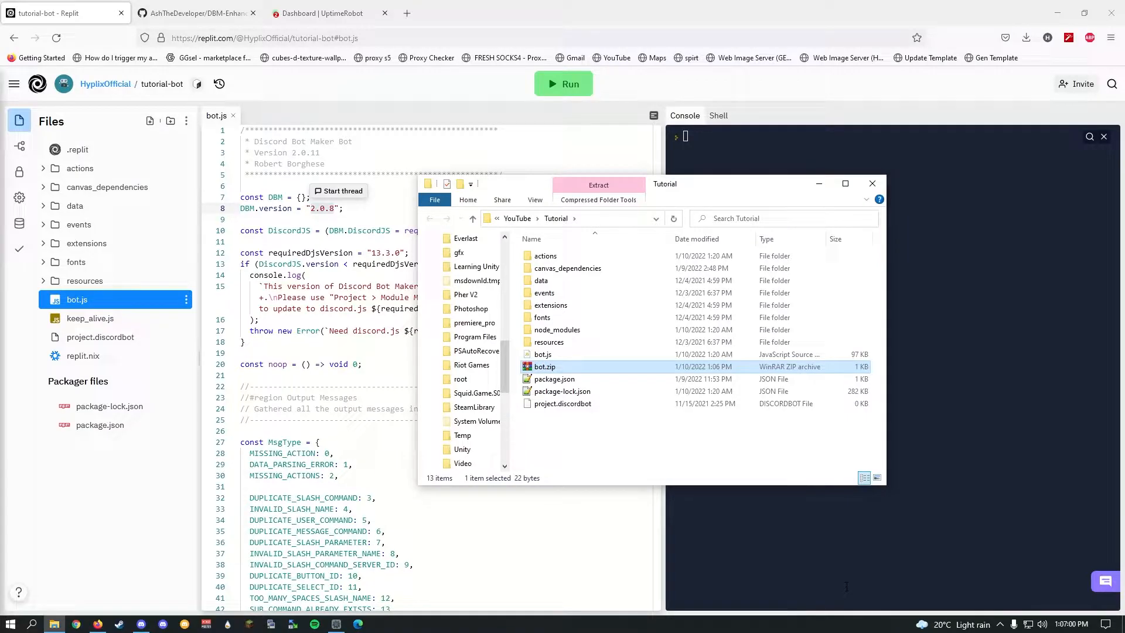
pyautogui.doubleClick(675, 257)
pyautogui.scroll(-2, 668, 291)
pyautogui.scroll(-2, 668, 292)
pyautogui.click(633, 357)
pyautogui.scroll(-4, 632, 358)
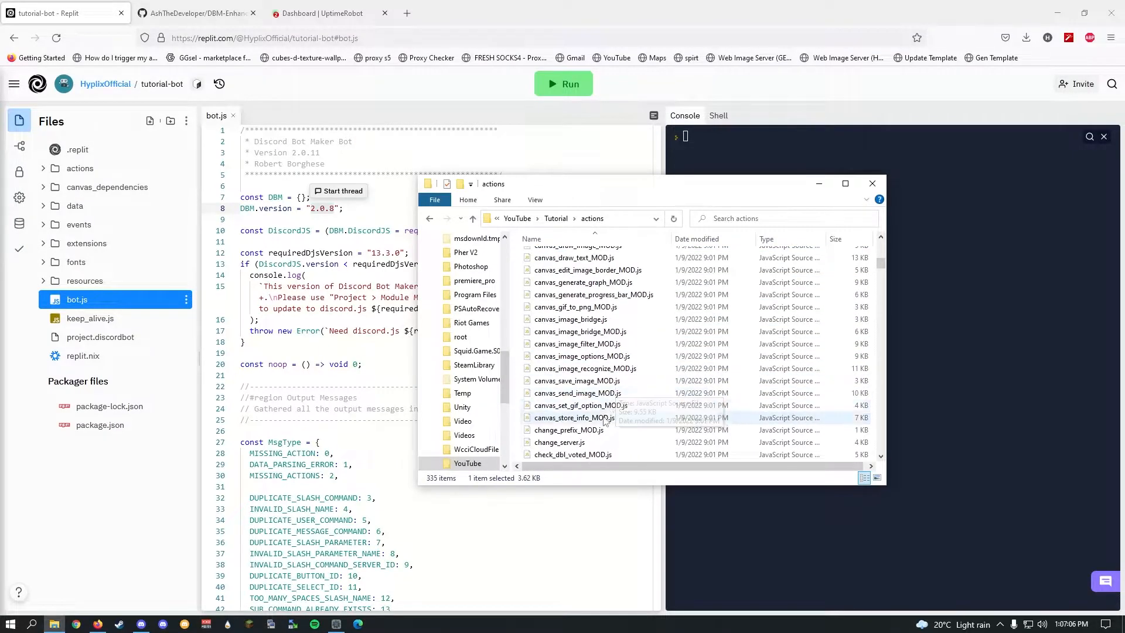
pyautogui.keyDown('shift'); pyautogui.click(604, 418); pyautogui.keyUp('shift')
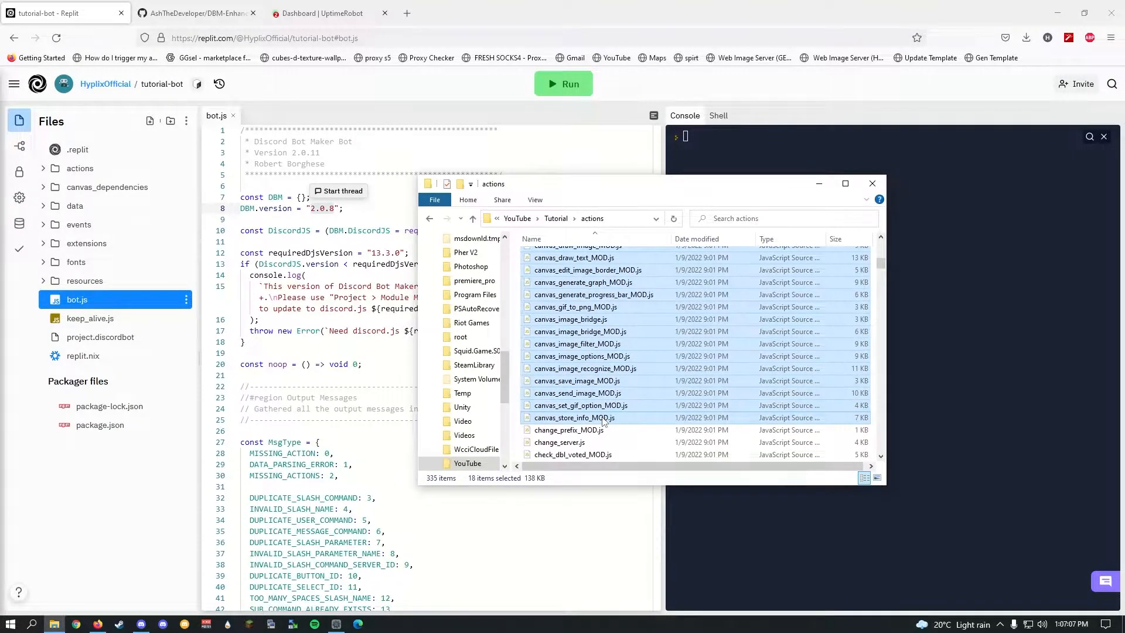
pyautogui.click(846, 183)
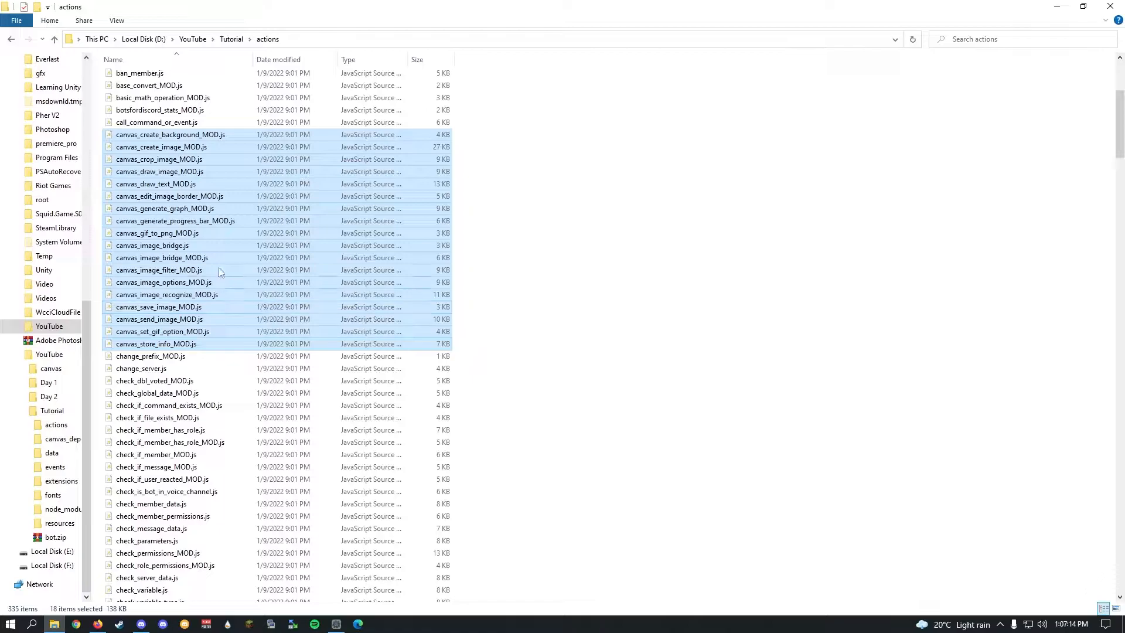
pyautogui.click(231, 38)
pyautogui.moveTo(295, 7); pyautogui.dragTo(485, 109)
# Cut the canvas mod files from canvas_create_background_MOD.js through canvas_store_info_MOD.js in the actions folder
pyautogui.doubleClick(561, 176)
pyautogui.scroll(-5, 546, 237)
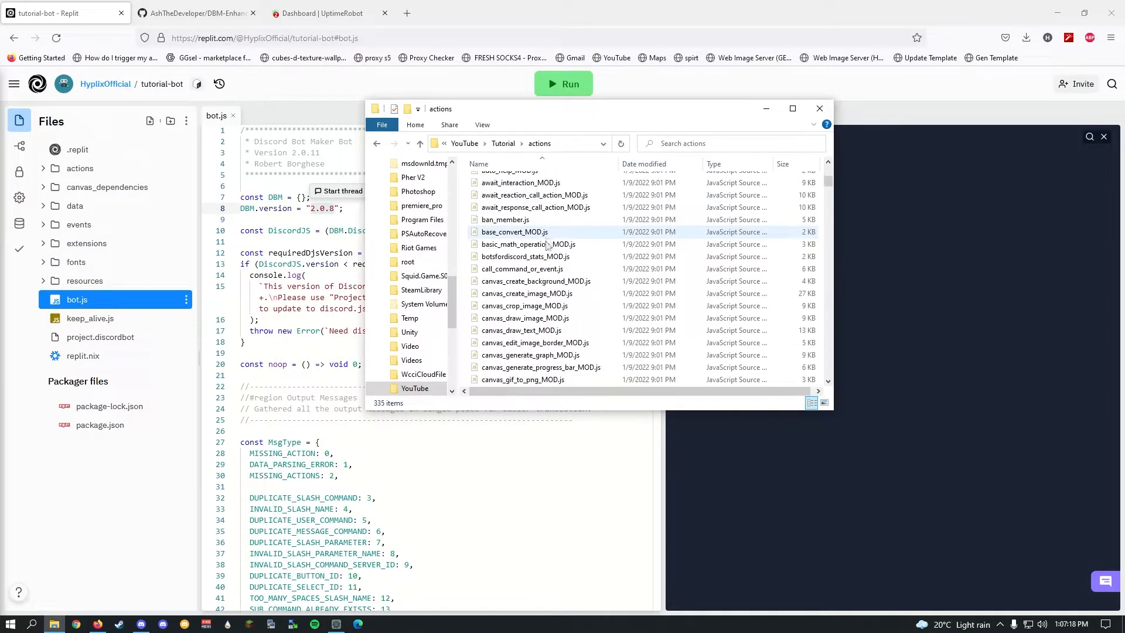
pyautogui.click(554, 282)
pyautogui.click(793, 108)
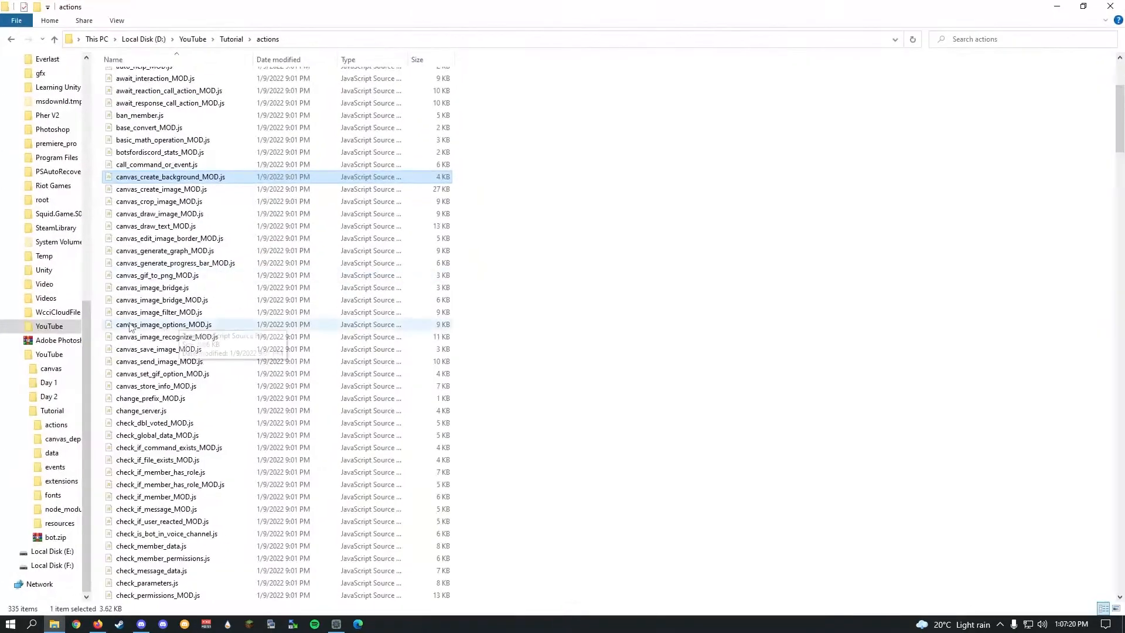
pyautogui.keyDown('shift'); pyautogui.click(177, 390); pyautogui.keyUp('shift')
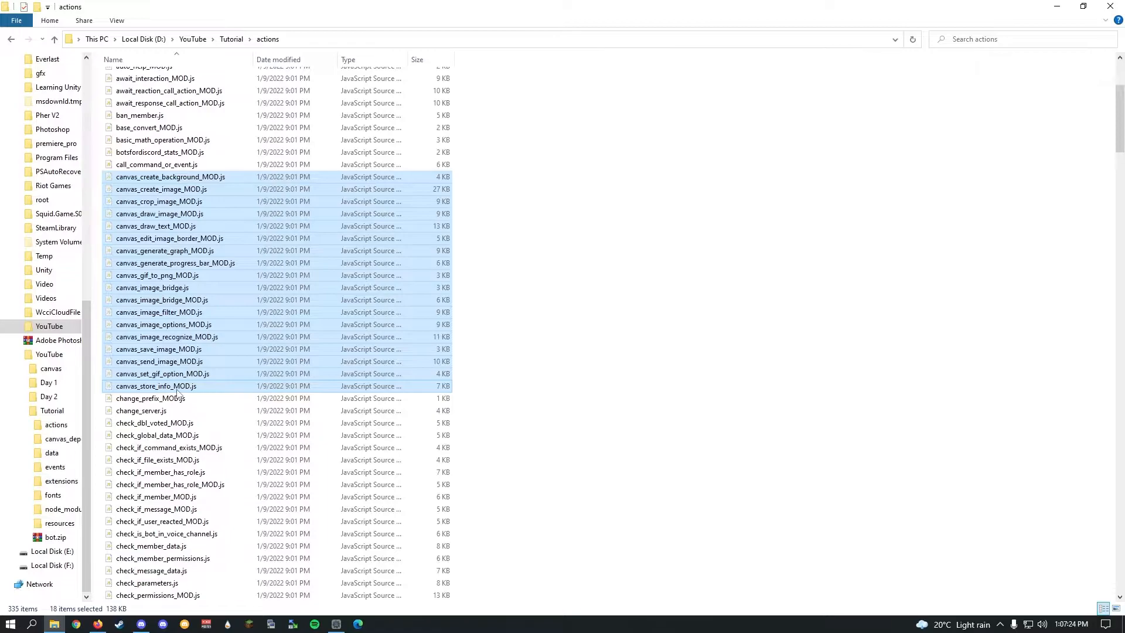
# Create a folder named canvas_mods in the Tutorial folder and paste the cut canvas mod files into it
pyautogui.press('BackSpace')
pyautogui.rightClick(201, 319)
pyautogui.moveTo(325, 463)
pyautogui.click(375, 466)
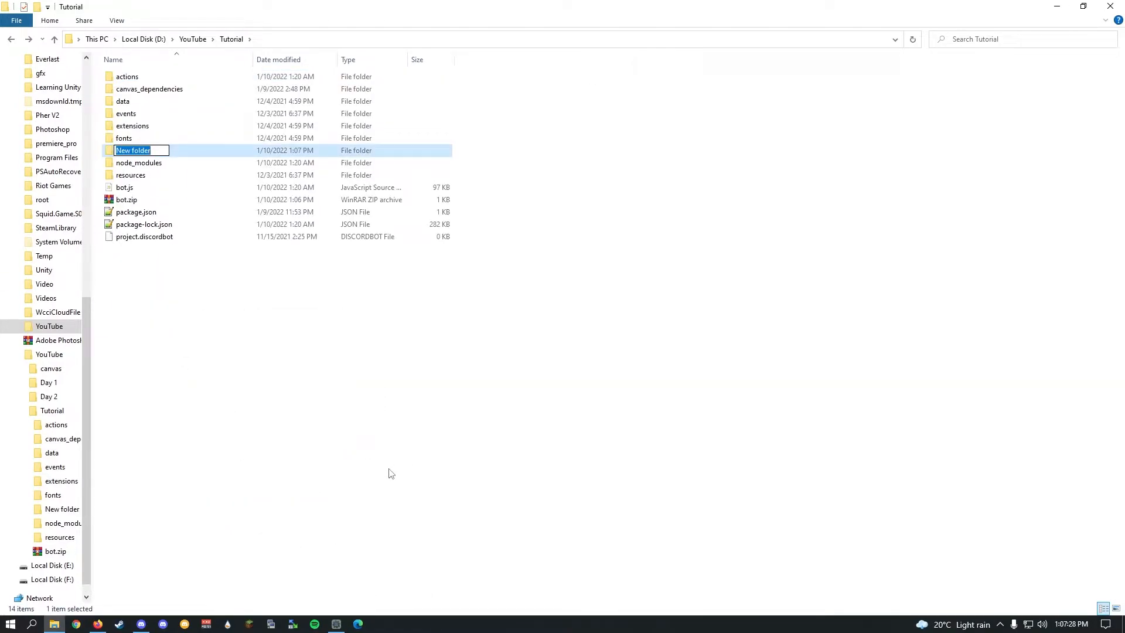
pyautogui.write('canvas_mods')
pyautogui.press('Return')
pyautogui.press('Return')
pyautogui.hotkey('ctrl', 'v')
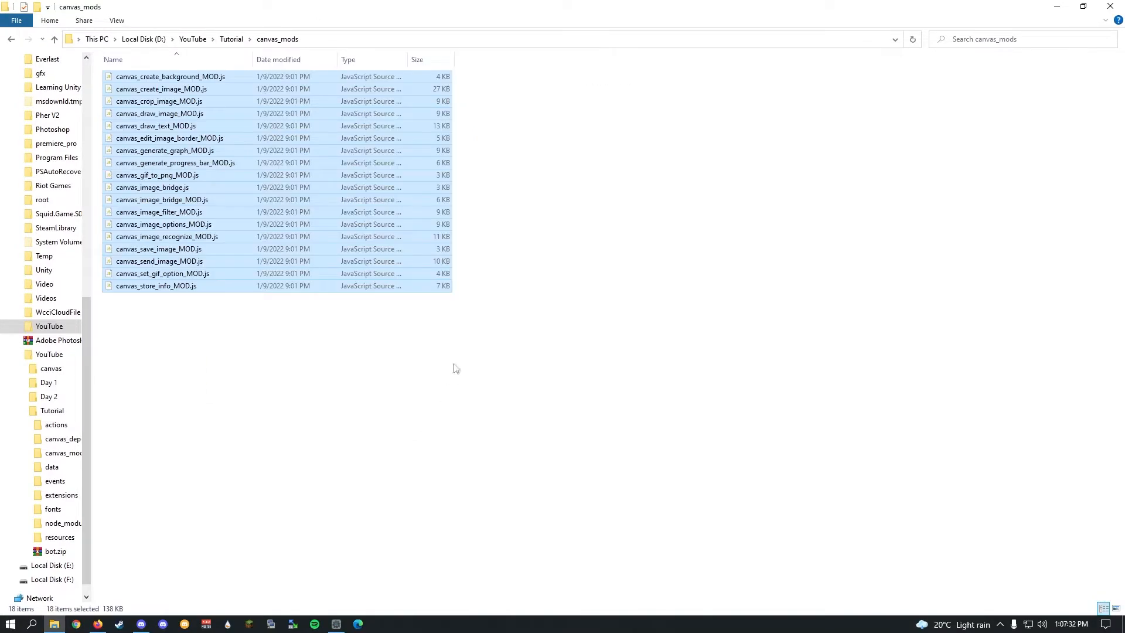
# Check the actions folder for leftover canvas mod files and return to the Tutorial folder
pyautogui.click(361, 457)
pyautogui.hotkey('alt', 'Left')
pyautogui.doubleClick(138, 77)
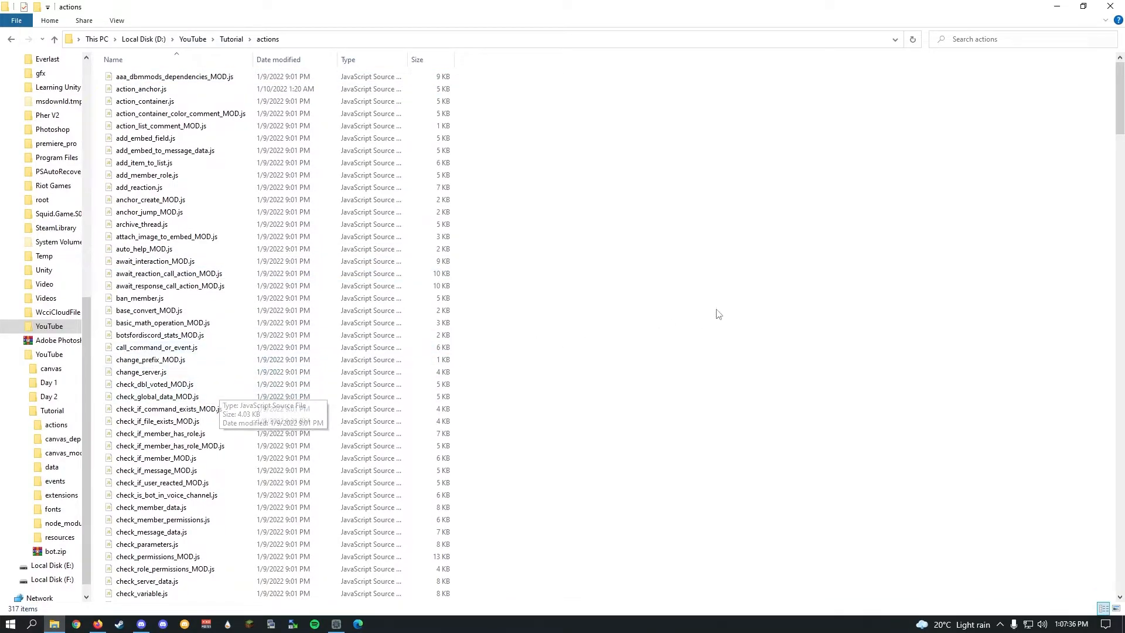
pyautogui.hotkey('alt', 'Left')
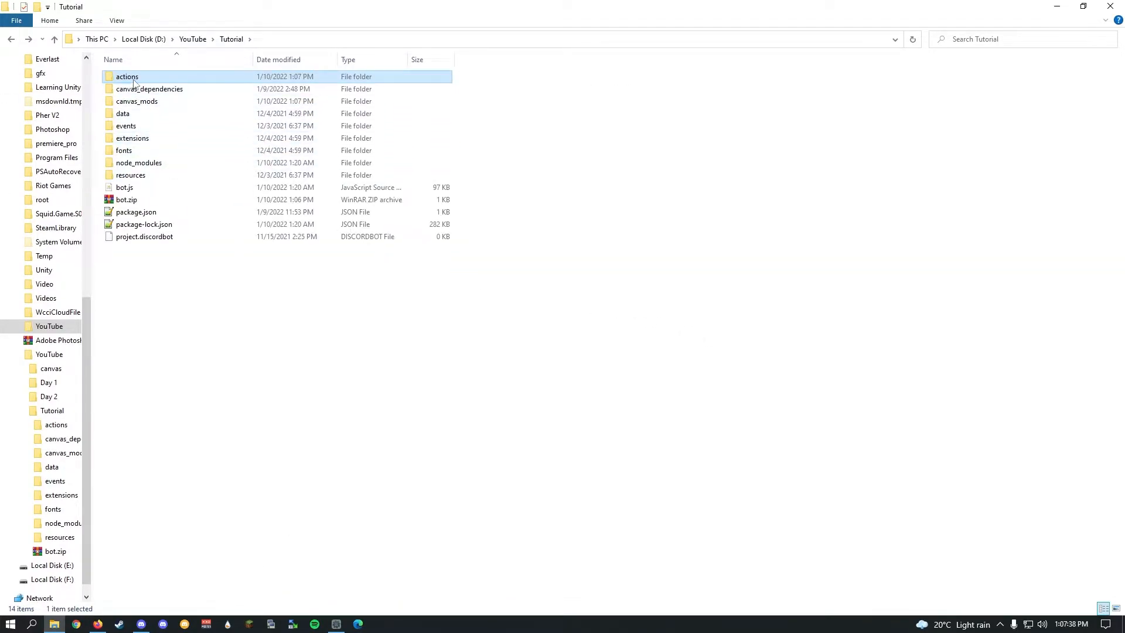
# Add the actions, data, events, extensions, fonts and resources folders plus bot.js, package.json, package-lock.json and project.discordbot to bot.zip
pyautogui.click(135, 78)
pyautogui.click(146, 116)
pyautogui.click(142, 115)
pyautogui.keyDown('ctrl'); pyautogui.click(143, 127); pyautogui.keyUp('ctrl')
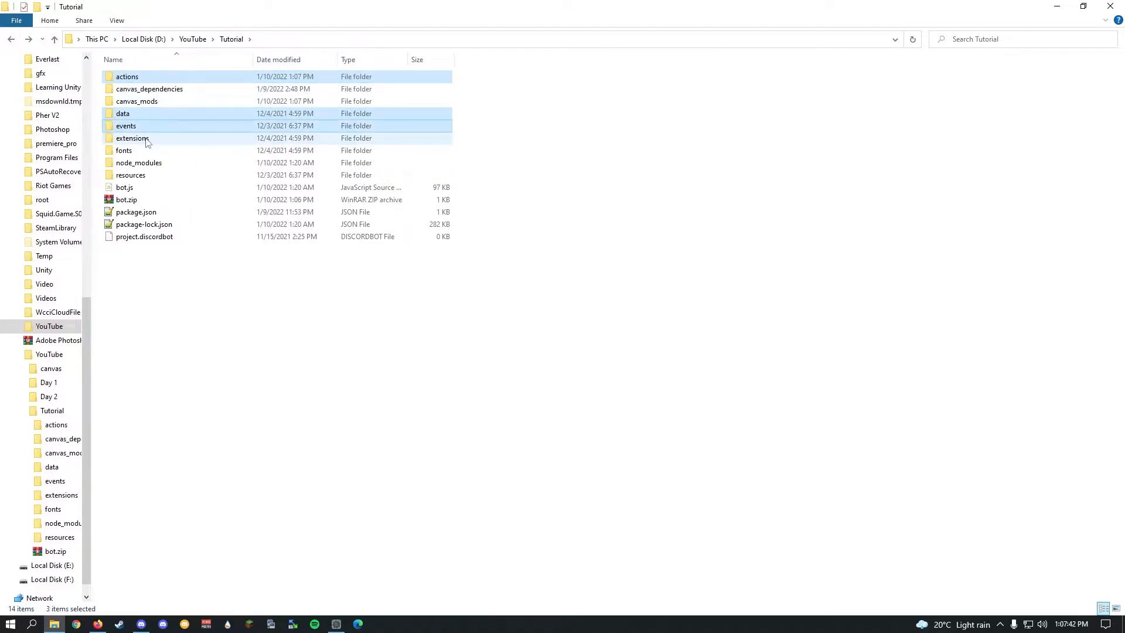
pyautogui.keyDown('ctrl'); pyautogui.click(144, 139); pyautogui.keyUp('ctrl')
pyautogui.keyDown('ctrl'); pyautogui.click(129, 151); pyautogui.keyUp('ctrl')
pyautogui.keyDown('ctrl'); pyautogui.click(132, 175); pyautogui.keyUp('ctrl')
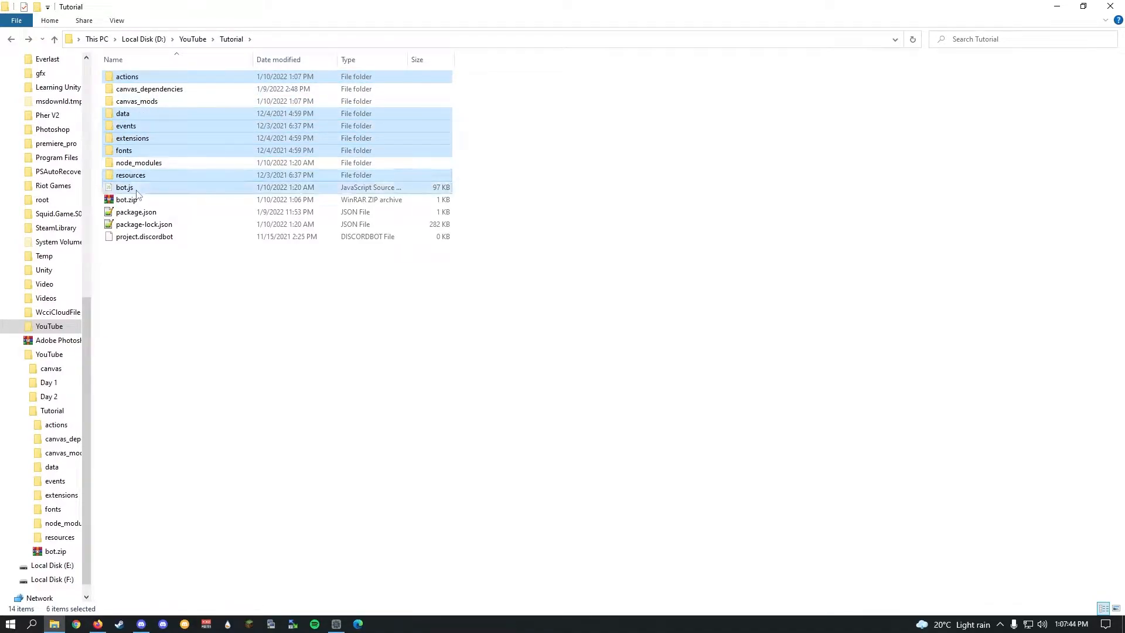
pyautogui.keyDown('ctrl'); pyautogui.click(135, 189); pyautogui.keyUp('ctrl')
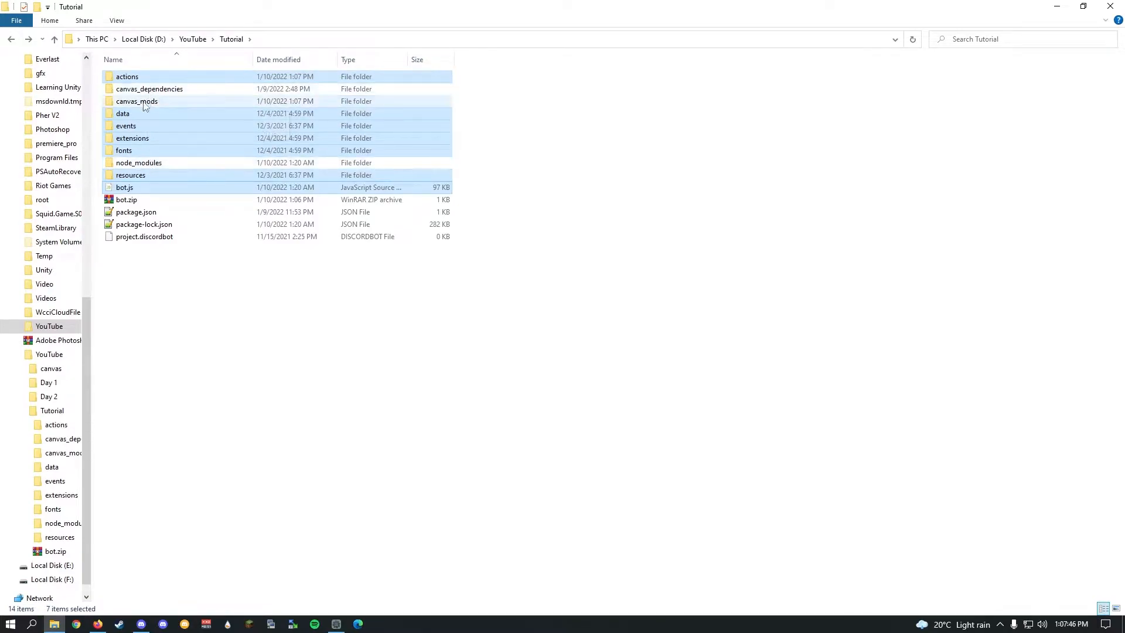
pyautogui.keyDown('ctrl'); pyautogui.click(136, 212); pyautogui.keyUp('ctrl')
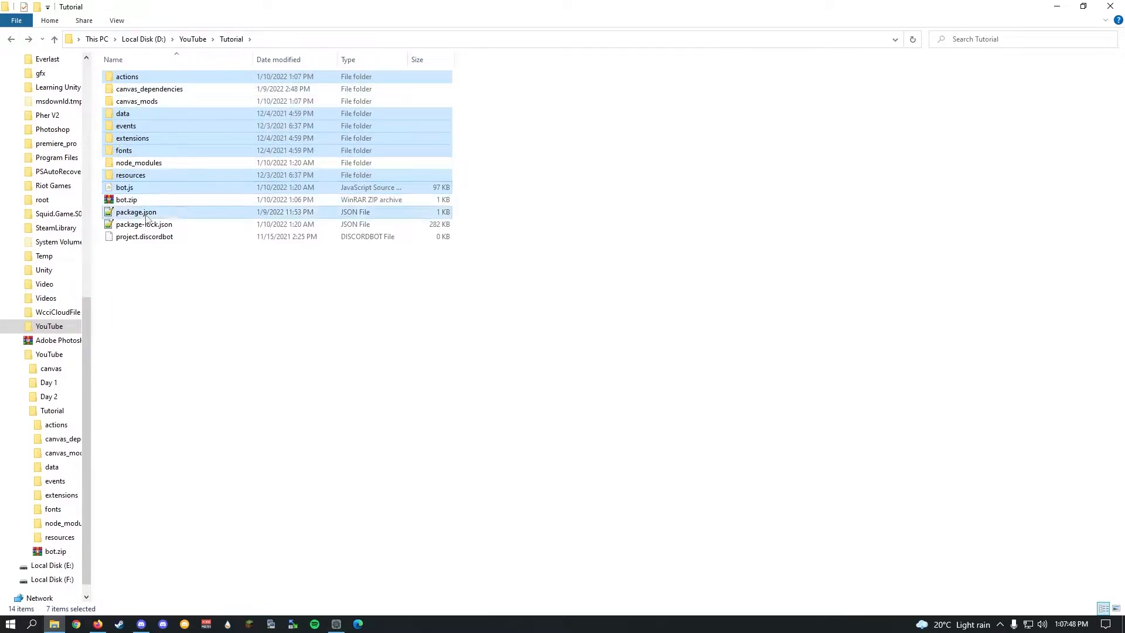
pyautogui.keyDown('ctrl'); pyautogui.click(140, 225); pyautogui.keyUp('ctrl')
pyautogui.keyDown('ctrl'); pyautogui.click(144, 238); pyautogui.keyUp('ctrl')
pyautogui.moveTo(145, 238); pyautogui.dragTo(133, 201)
pyautogui.click(609, 227)
# Upload bot.zip from the Tutorial folder to the root of the tutorial-bot files on Replit
pyautogui.moveTo(580, 7); pyautogui.dragTo(738, 105)
pyautogui.moveTo(648, 300); pyautogui.dragTo(142, 480)
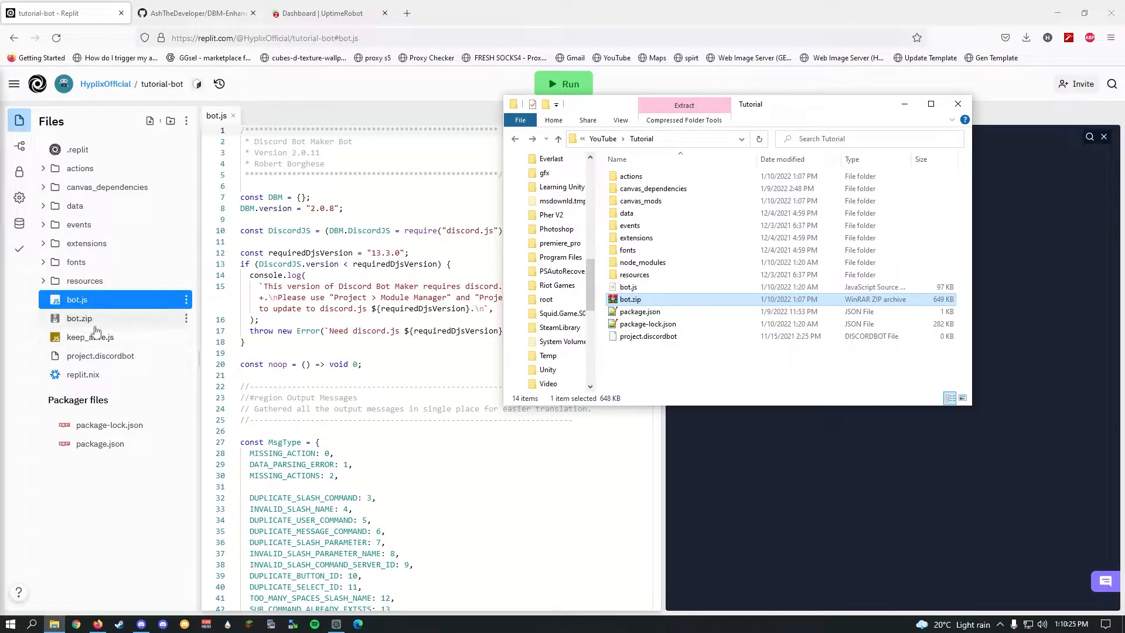
pyautogui.click(102, 491)
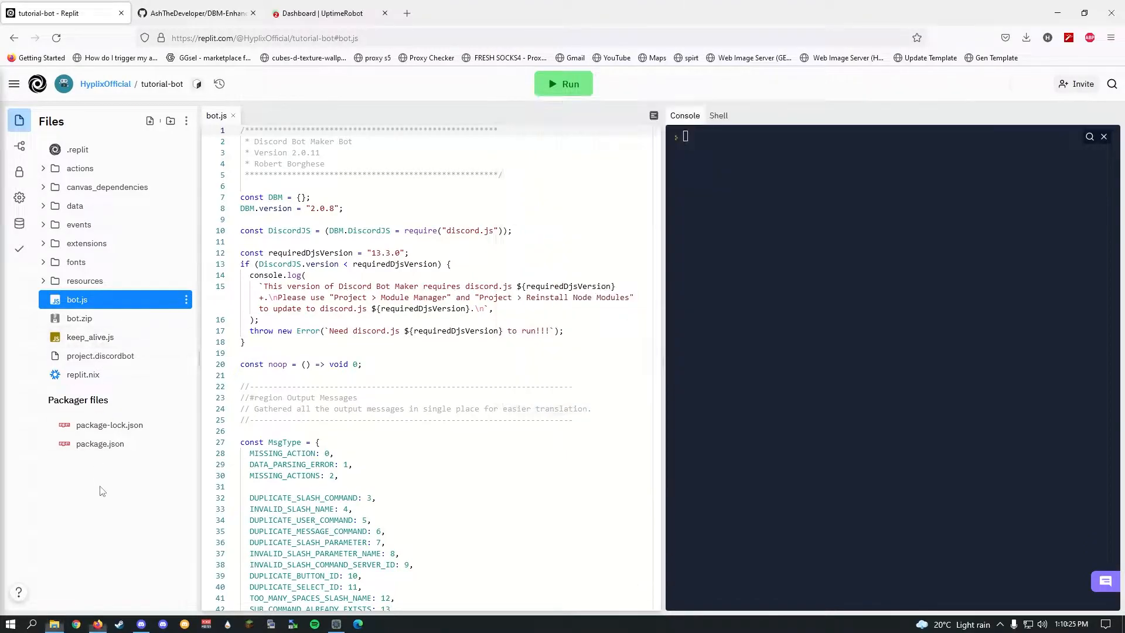
# Extract bot.zip in the tutorial-bot shell with unzip, using the unzip.out version and replacing all existing files
pyautogui.click(719, 116)
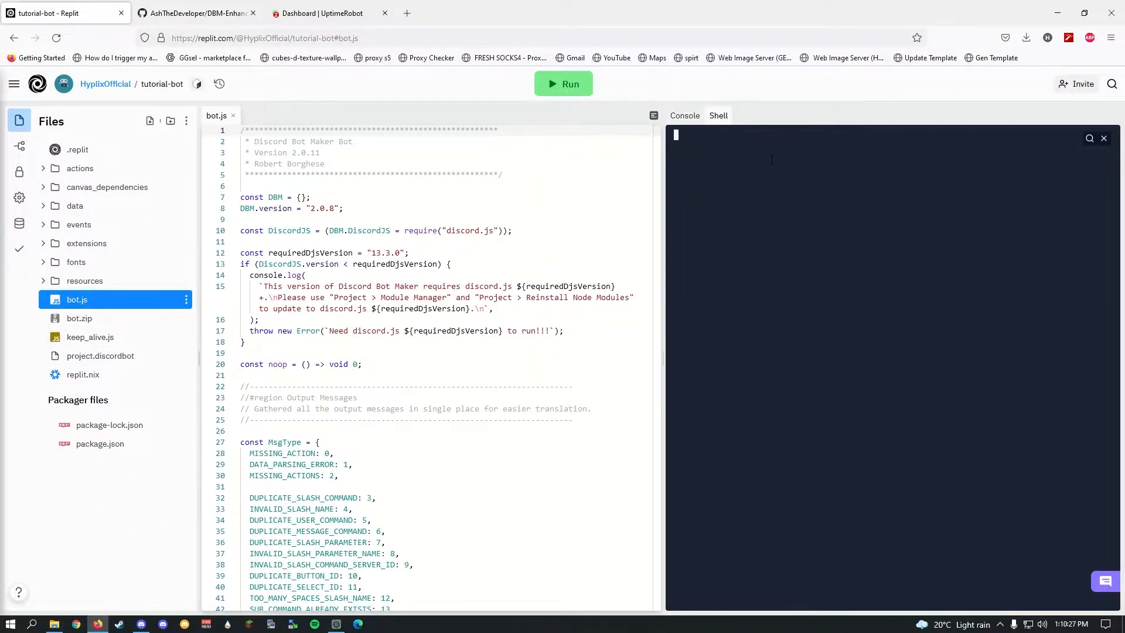
pyautogui.write('unzip bot.zip')
pyautogui.press('Return')
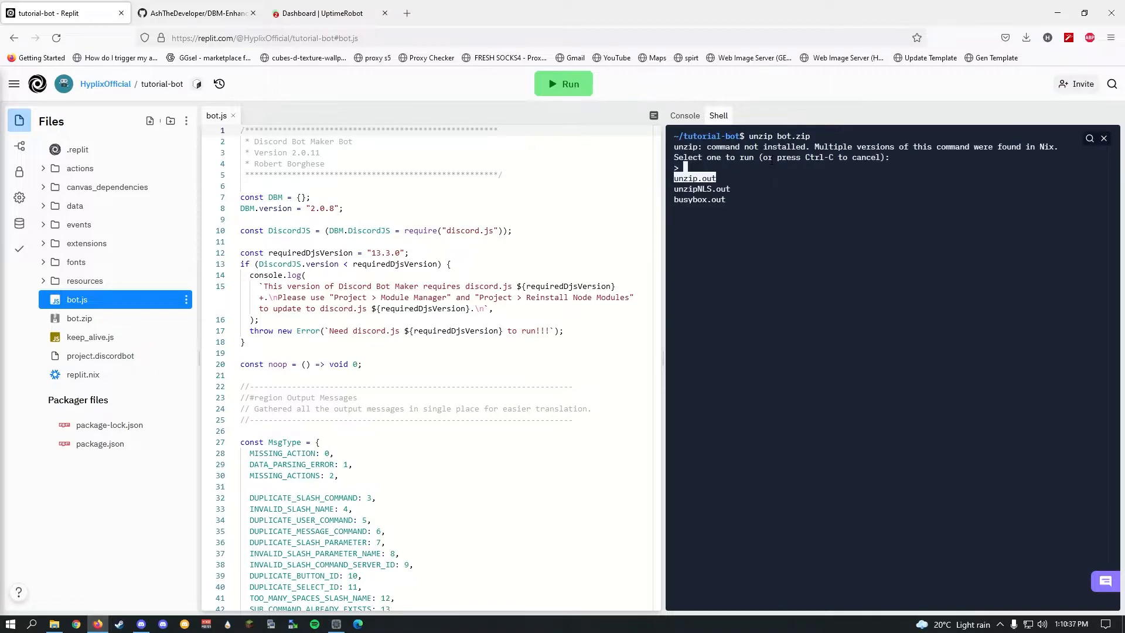
pyautogui.press('Return')
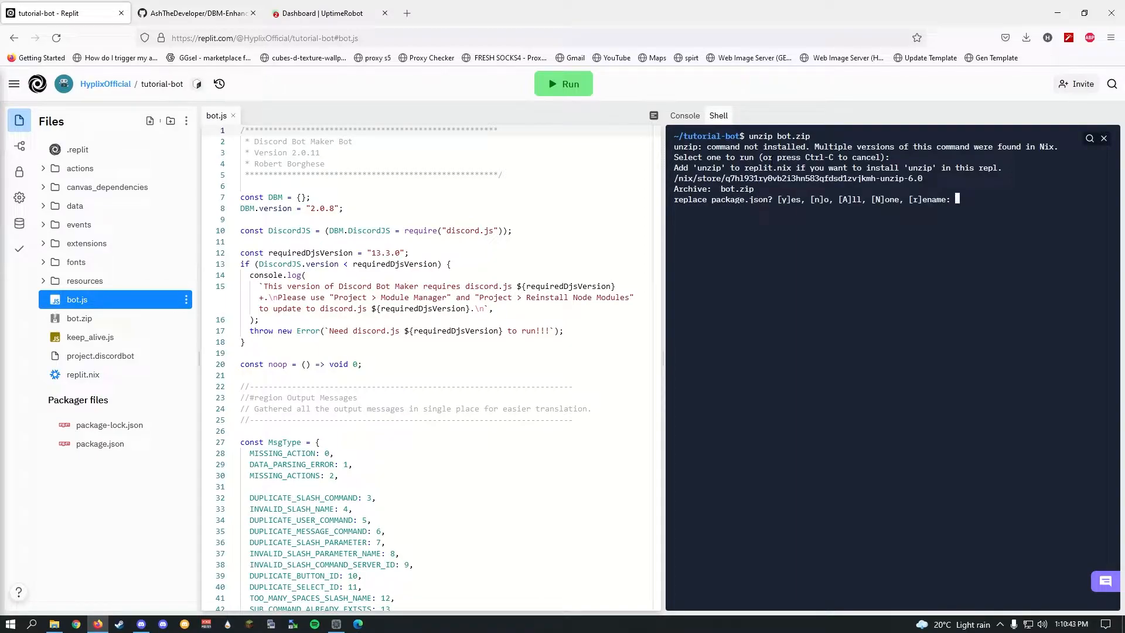
pyautogui.press('Return')
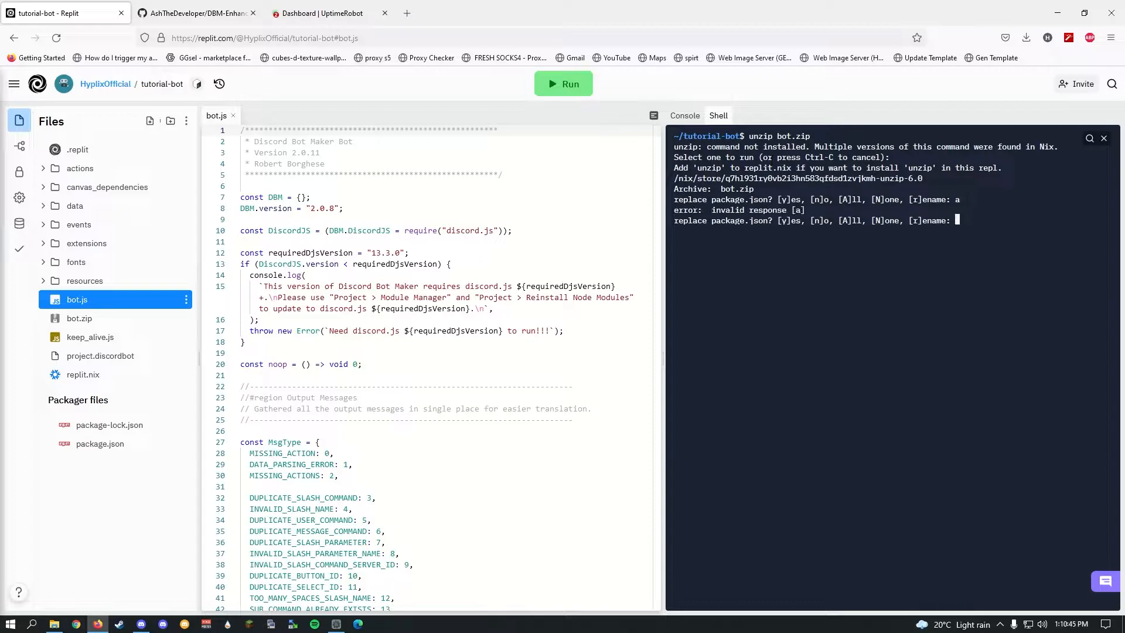
pyautogui.press('Return')
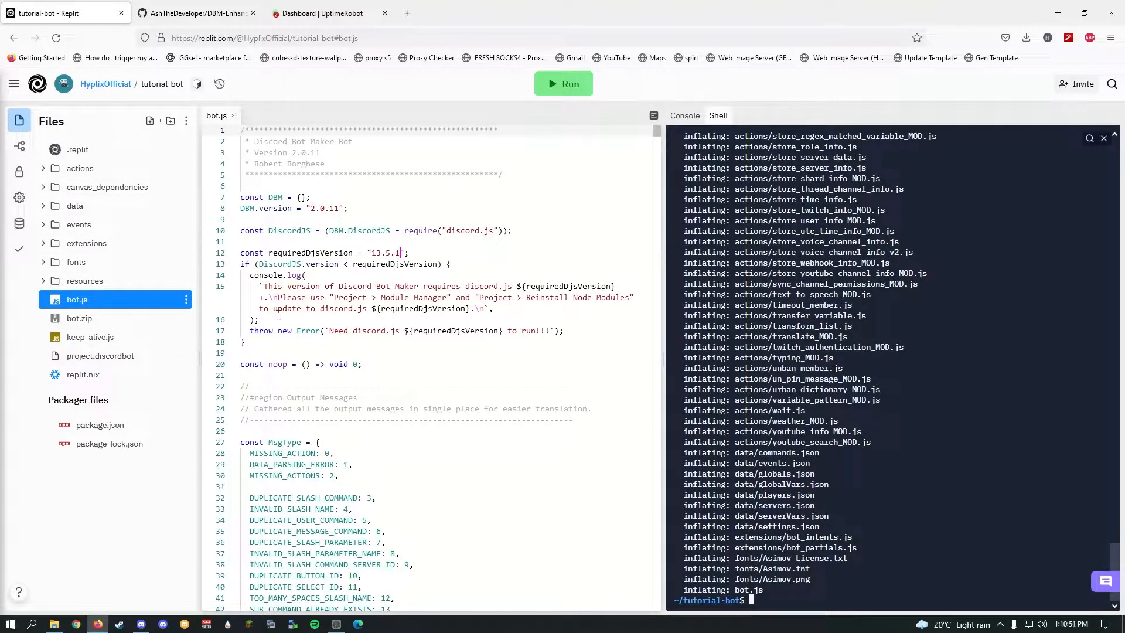
# Delete bot.zip from the tutorial-bot files and check the required discord.js version in bot.js
pyautogui.click(186, 318)
pyautogui.click(170, 458)
pyautogui.click(493, 259)
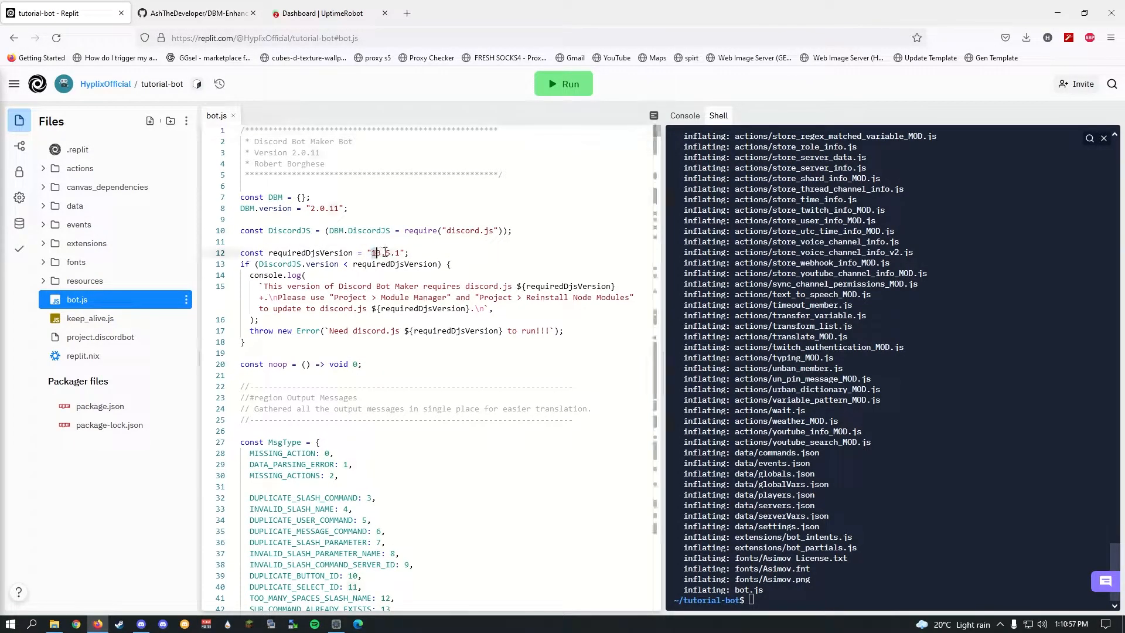
pyautogui.moveTo(372, 253); pyautogui.dragTo(404, 253)
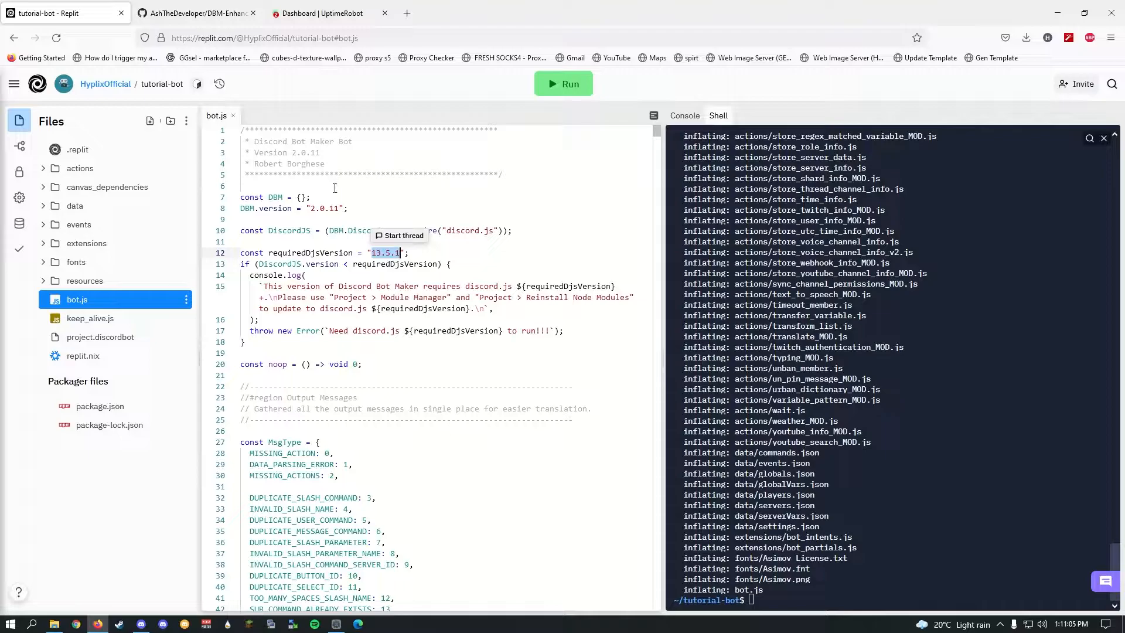
pyautogui.click(577, 94)
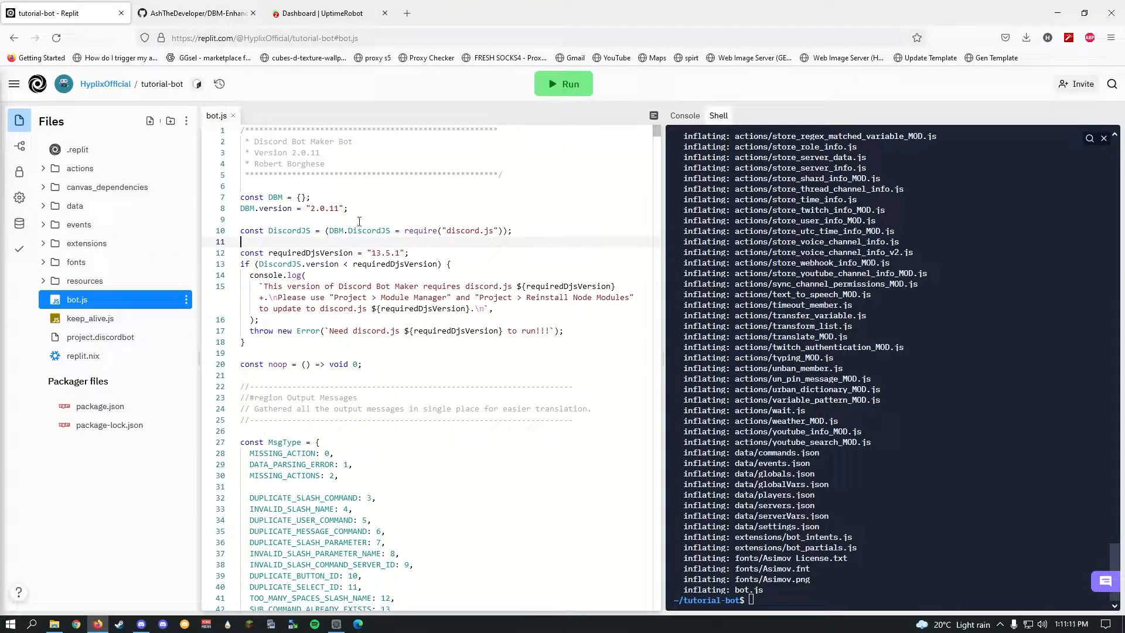
# Pause the Tutorial Bot monitor on UptimeRobot and return to the tutorial-bot project on Replit
pyautogui.click(337, 13)
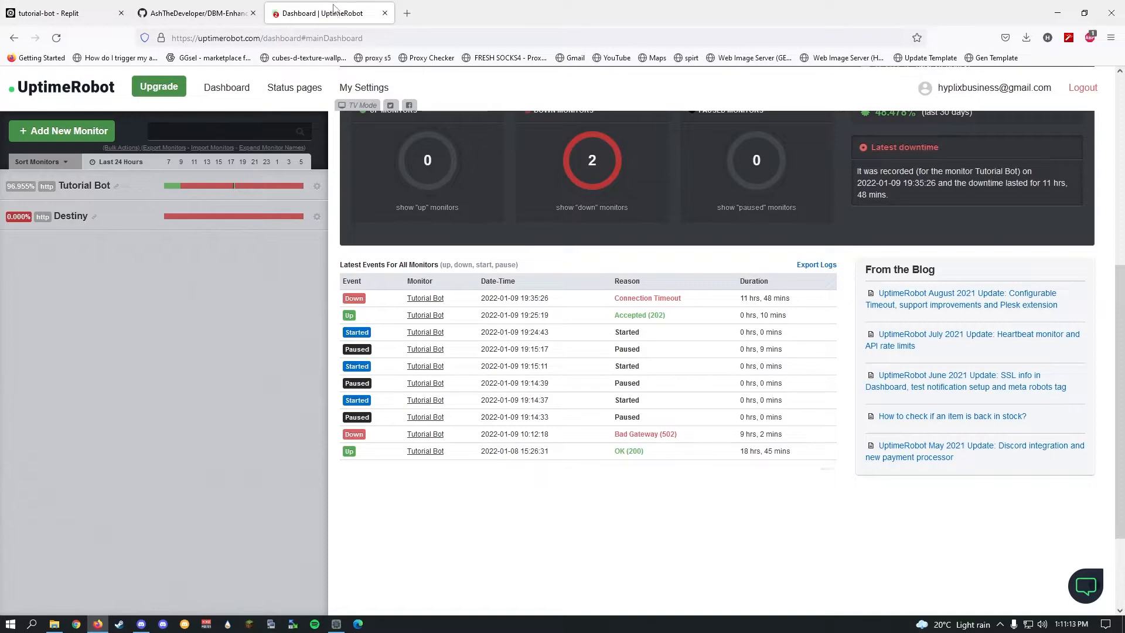
pyautogui.click(316, 187)
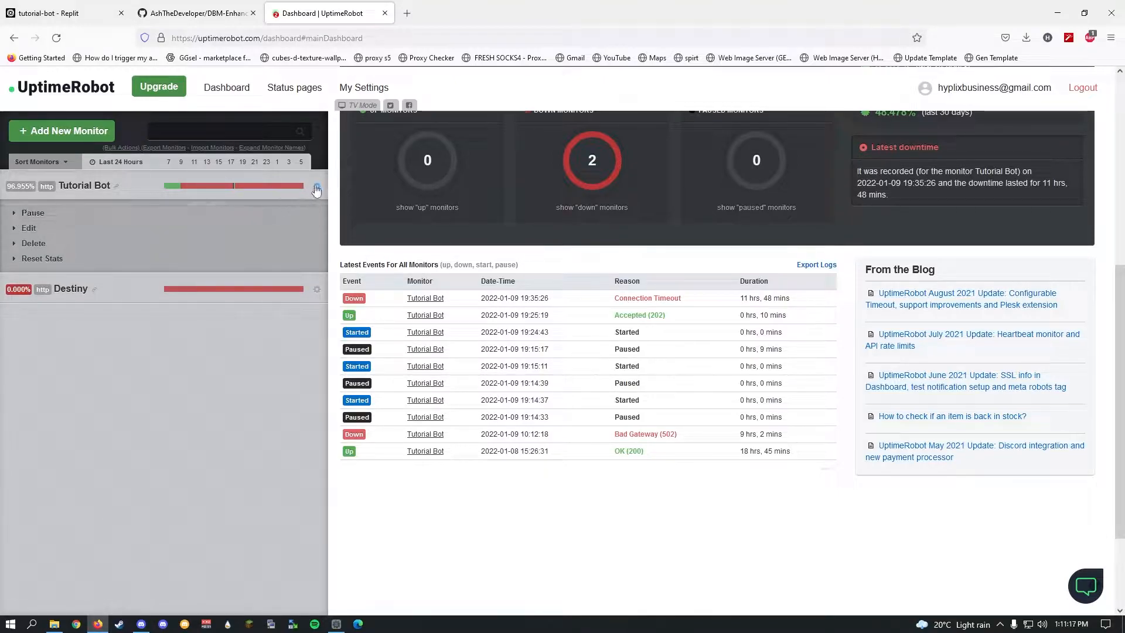
pyautogui.click(87, 218)
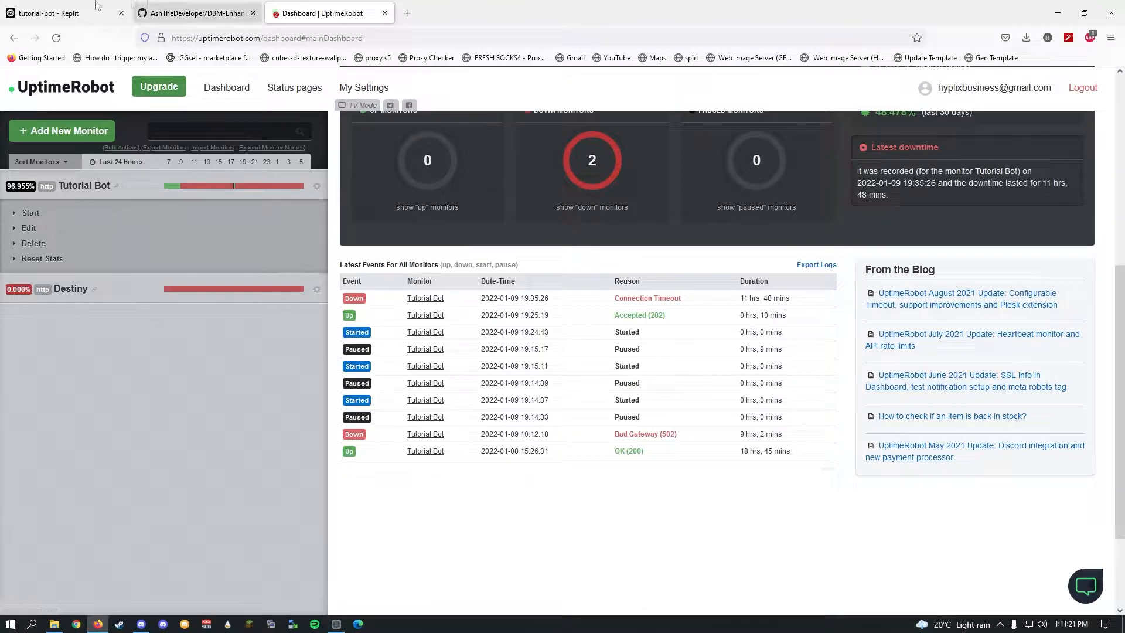
pyautogui.click(65, 13)
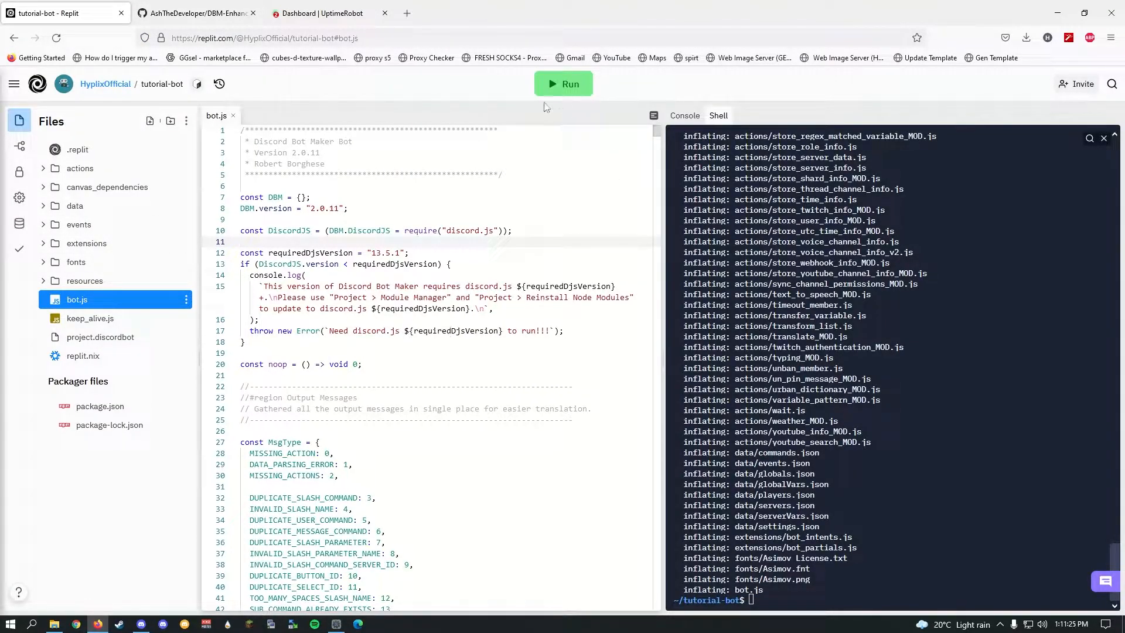
pyautogui.click(311, 14)
pyautogui.click(66, 5)
# Review the instructions in the DBM-Enhanced README on GitHub and download the start.js starter script
pyautogui.click(191, 14)
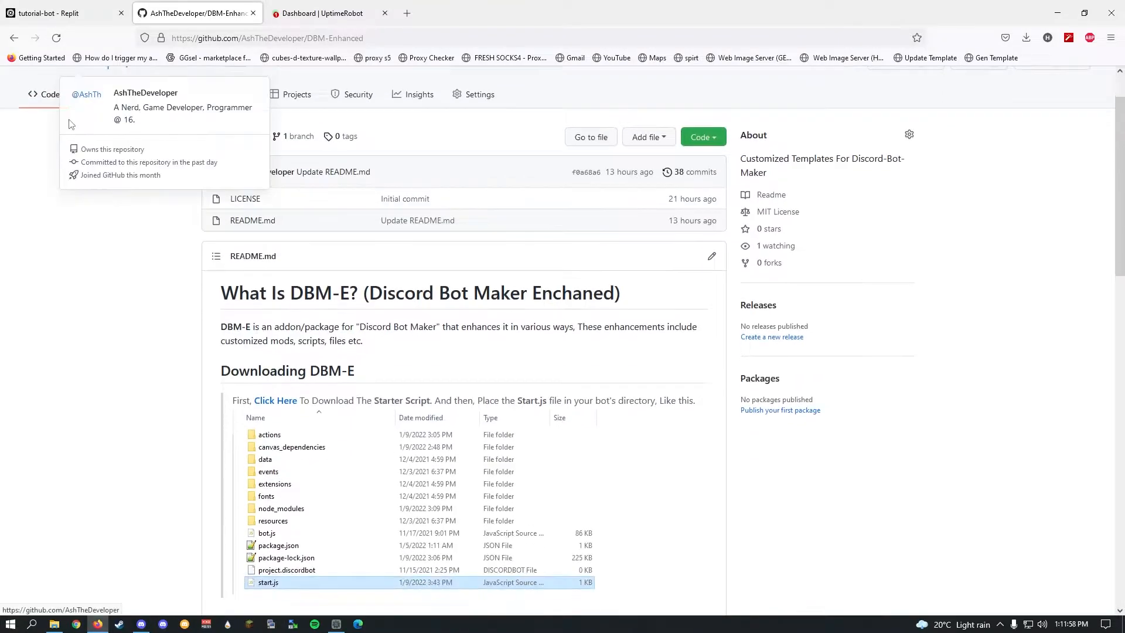
pyautogui.scroll(-2, 97, 148)
pyautogui.scroll(-7, 216, 217)
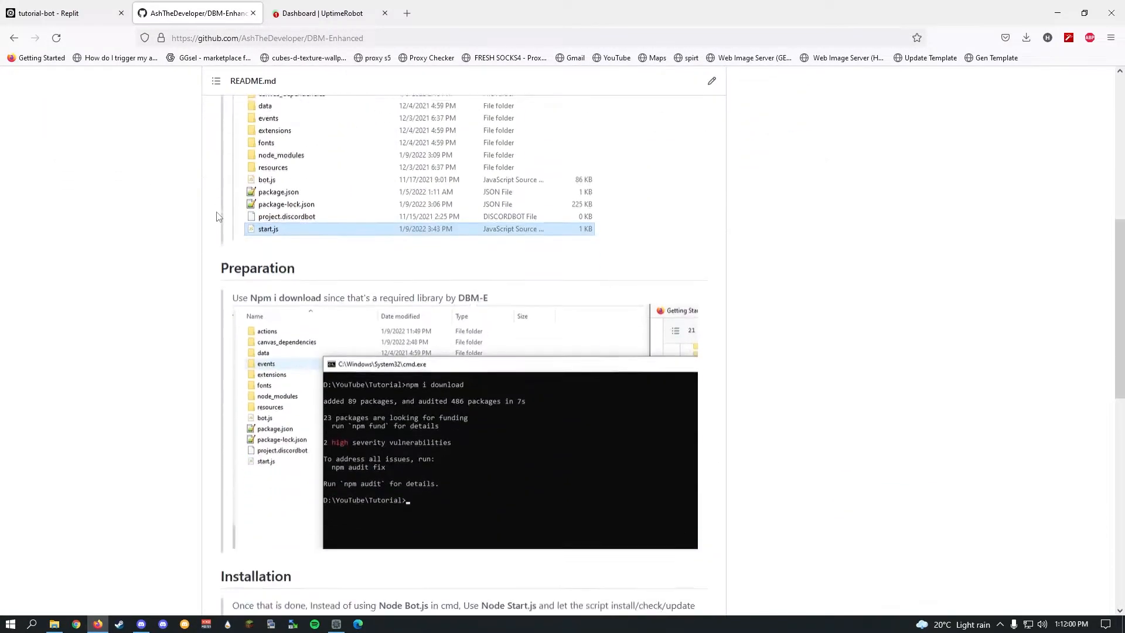
pyautogui.scroll(-6, 217, 216)
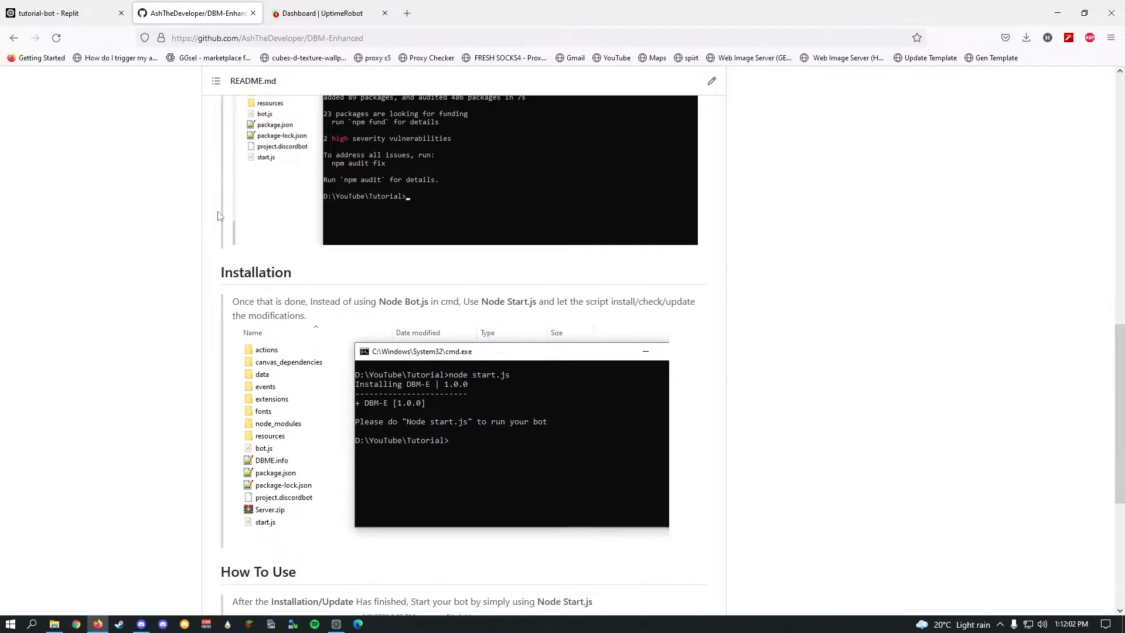
pyautogui.scroll(16, 212, 228)
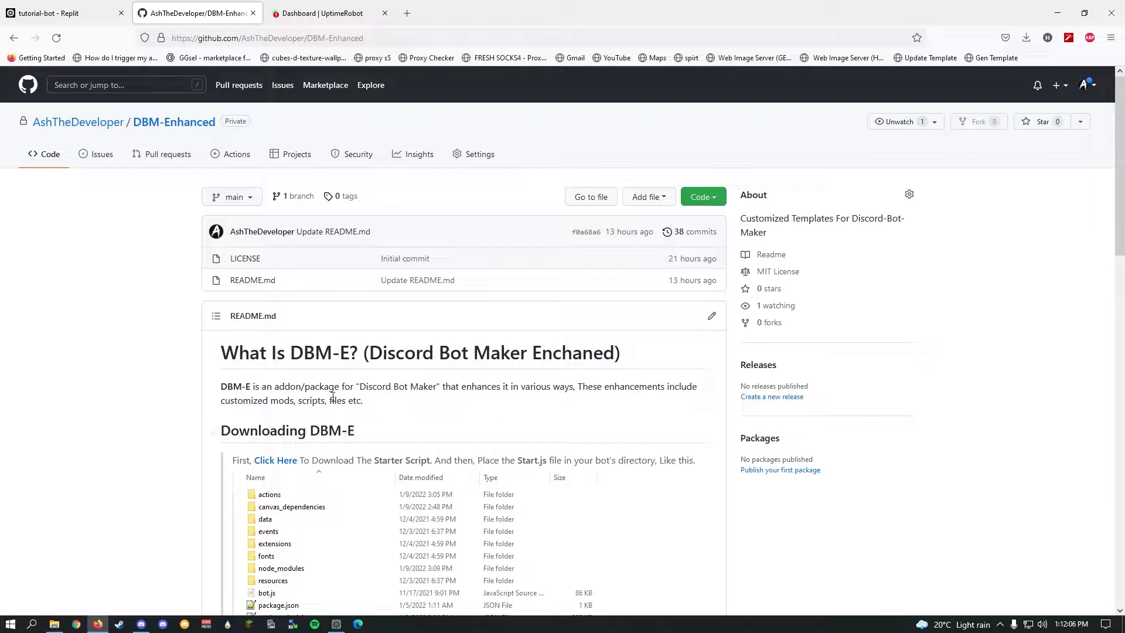
pyautogui.click(271, 461)
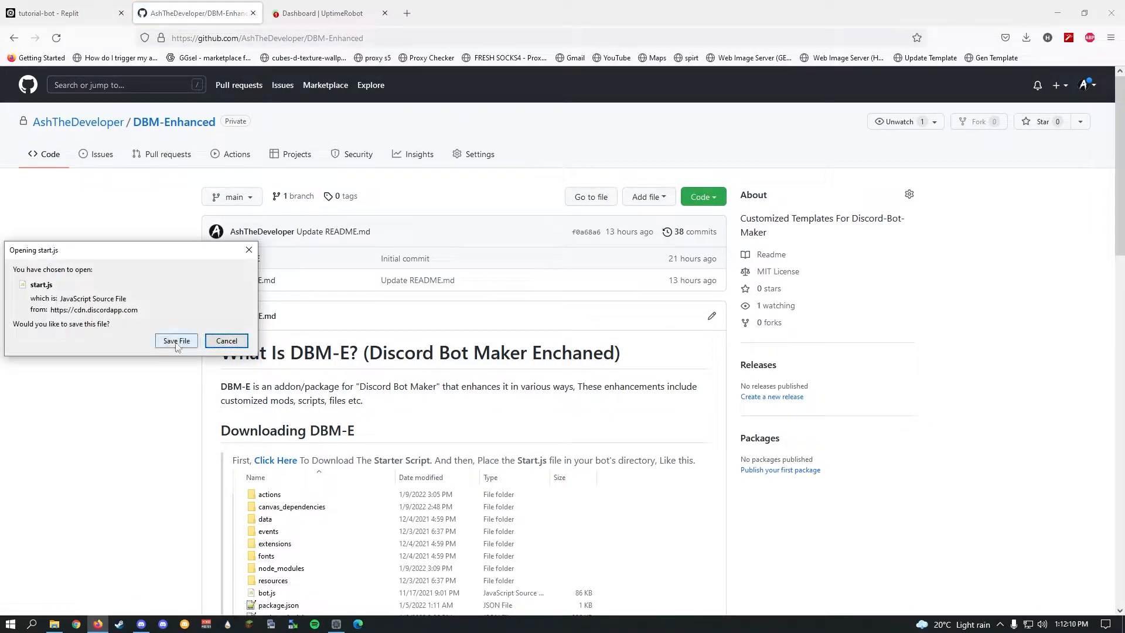
pyautogui.click(176, 343)
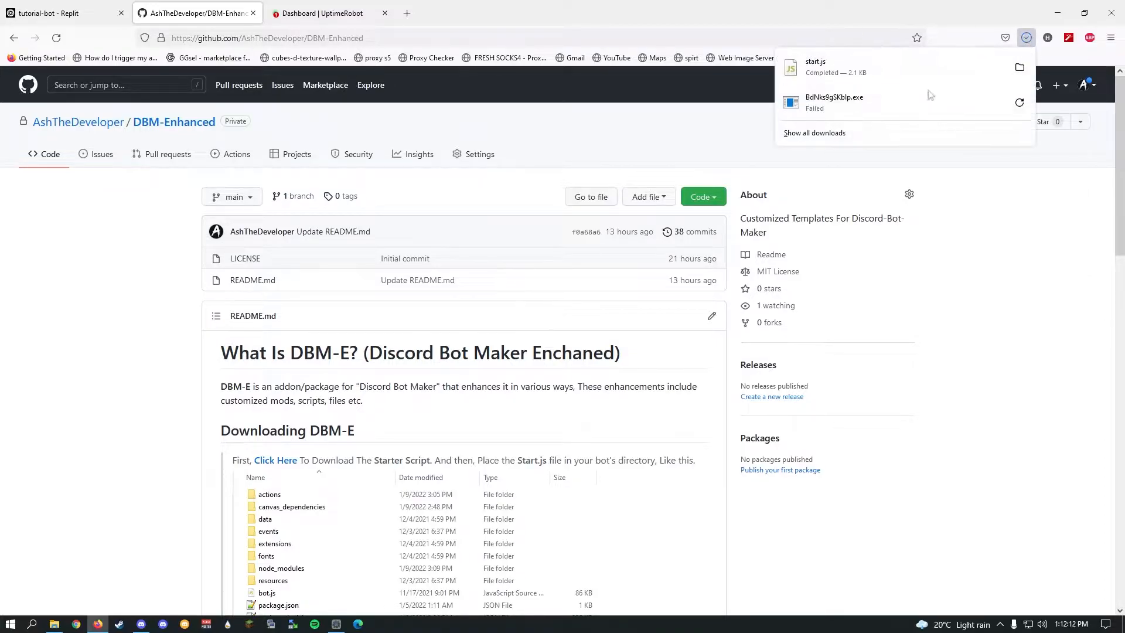
# Arrange the browser window and the Tutorial folder window side by side
pyautogui.moveTo(570, 9); pyautogui.dragTo(389, 80)
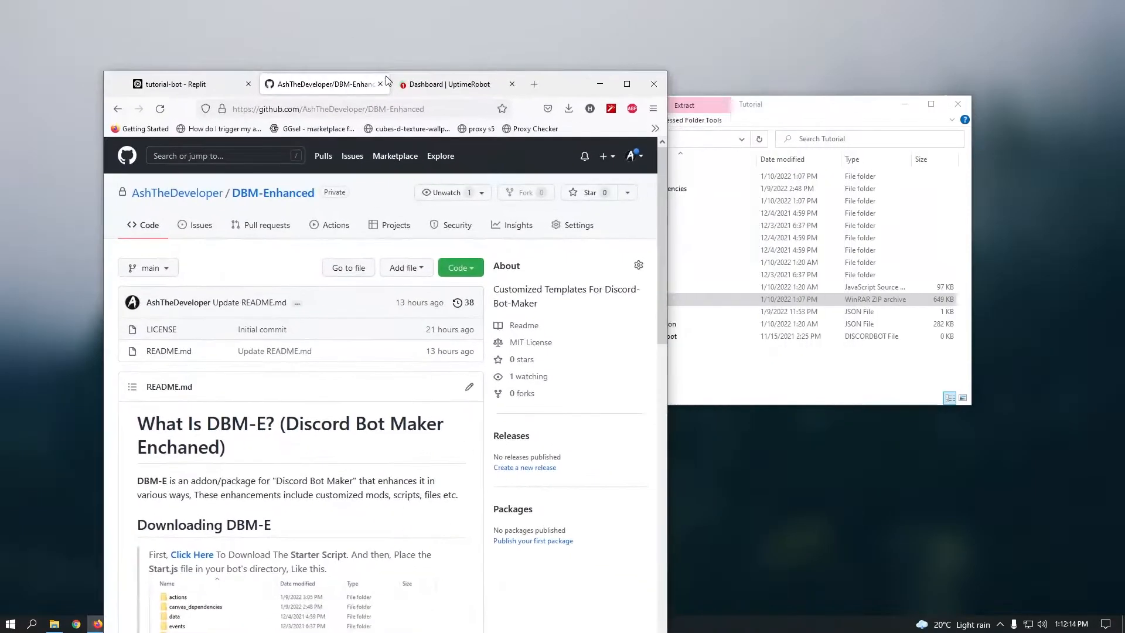
pyautogui.click(877, 96)
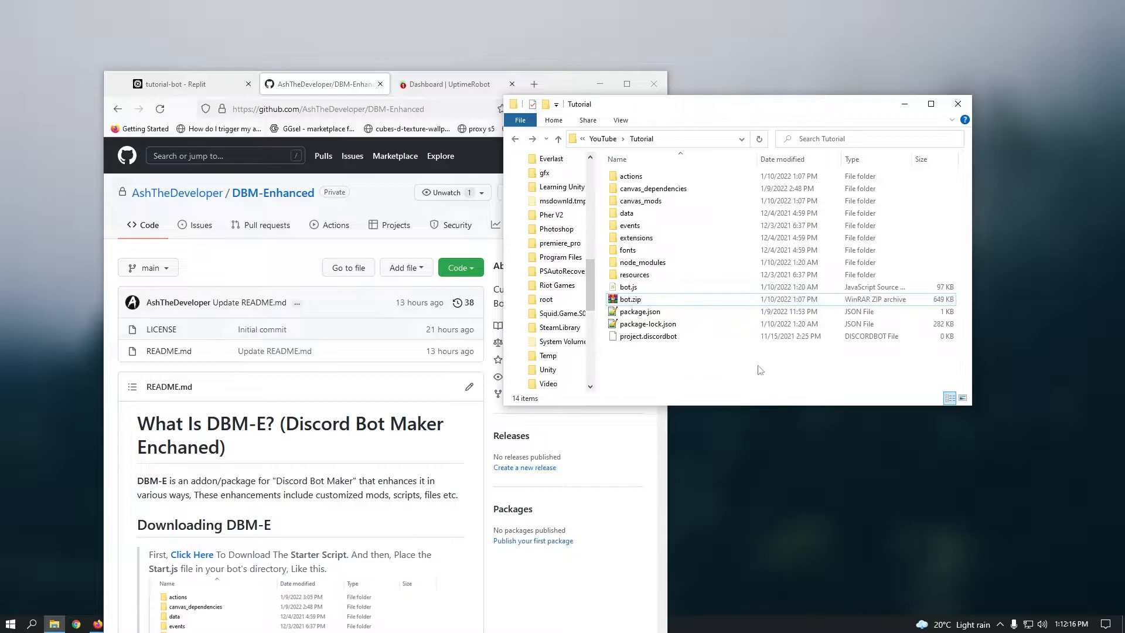
pyautogui.moveTo(665, 105); pyautogui.dragTo(854, 101)
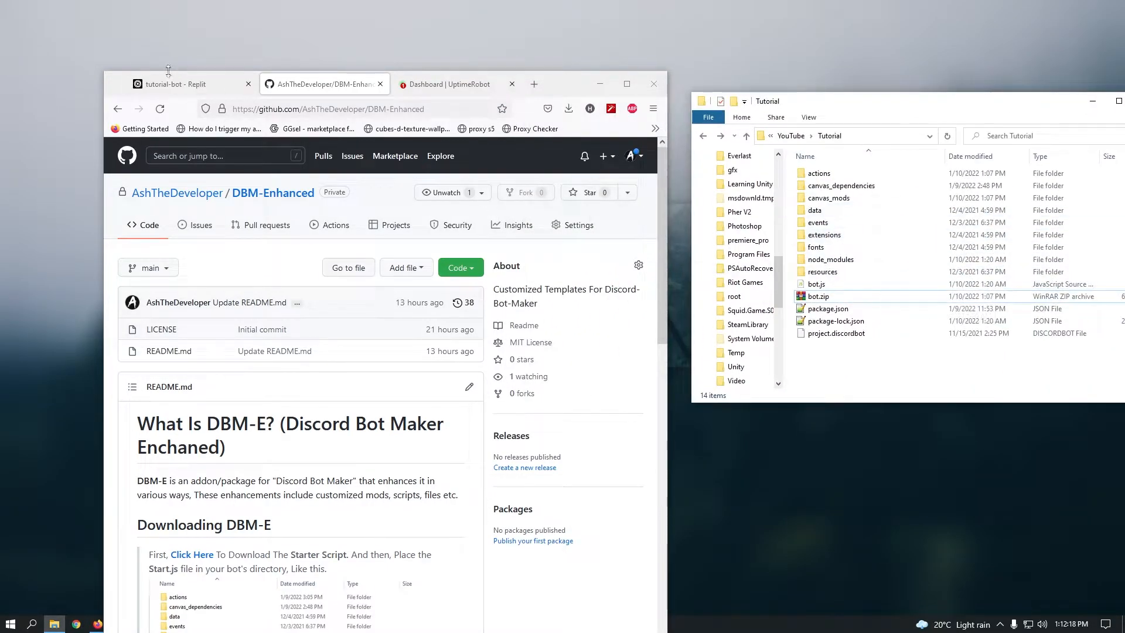
pyautogui.click(136, 88)
pyautogui.click(302, 89)
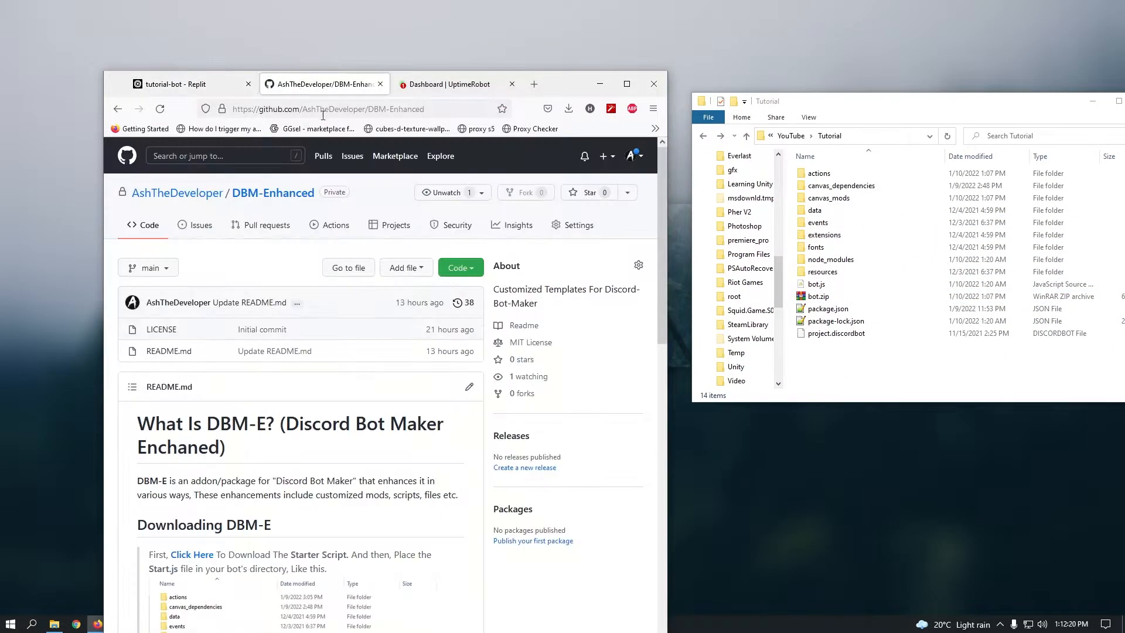
pyautogui.click(567, 110)
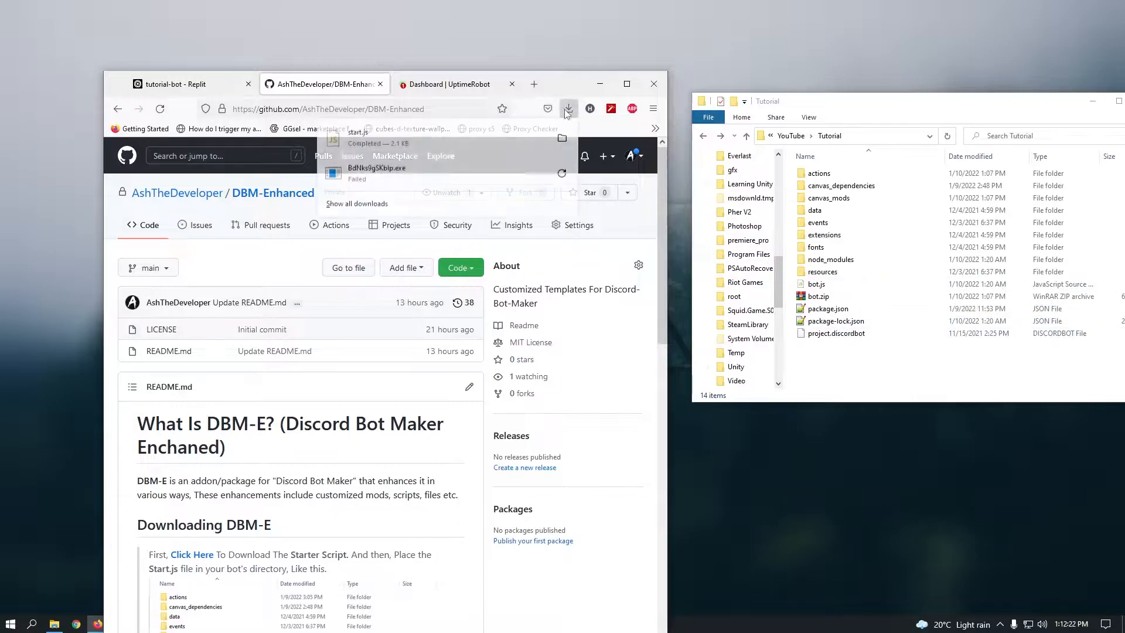
pyautogui.click(864, 356)
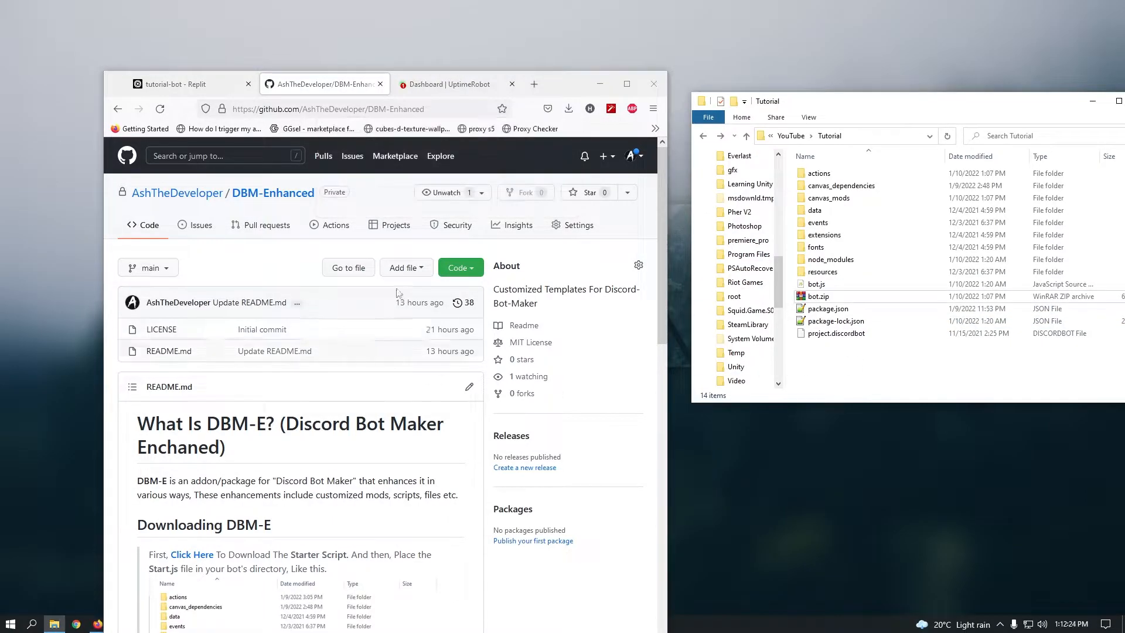
pyautogui.moveTo(570, 87); pyautogui.dragTo(598, 15)
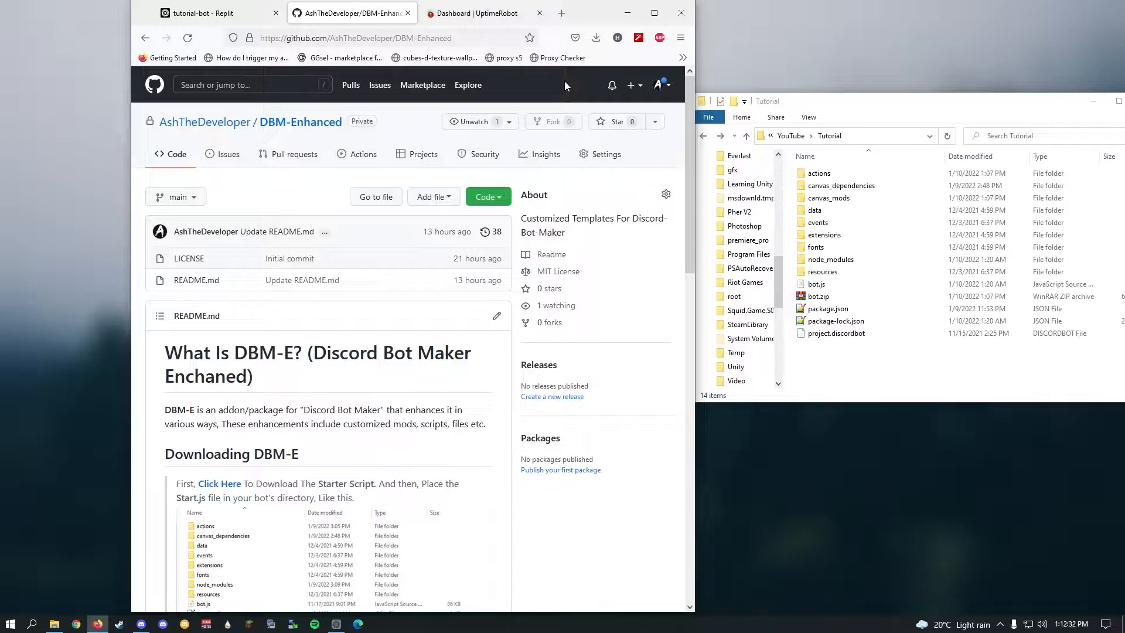
# Copy the downloaded start.js from the browser's downloads into the Tutorial folder
pyautogui.scroll(-5, 560, 117)
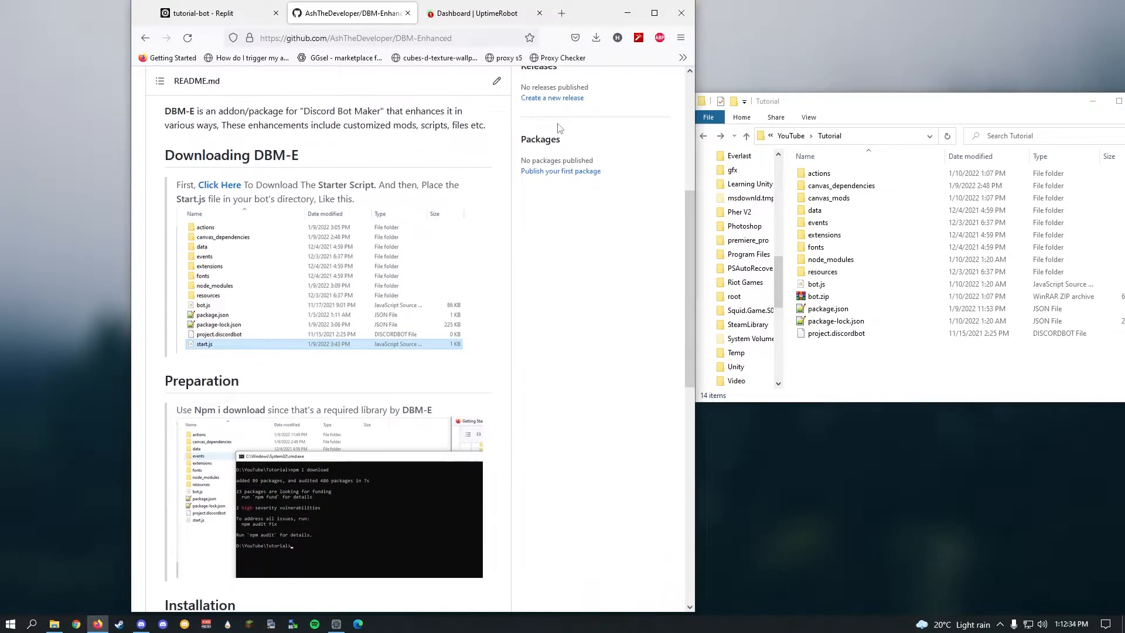
pyautogui.scroll(-4, 559, 128)
pyautogui.scroll(9, 551, 135)
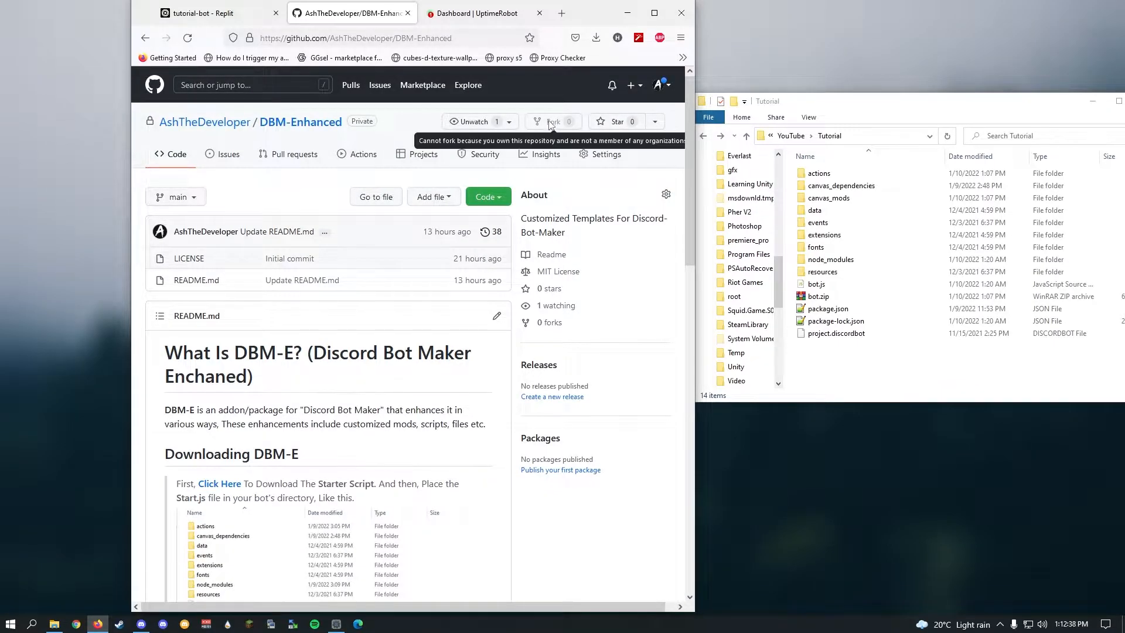
pyautogui.click(596, 38)
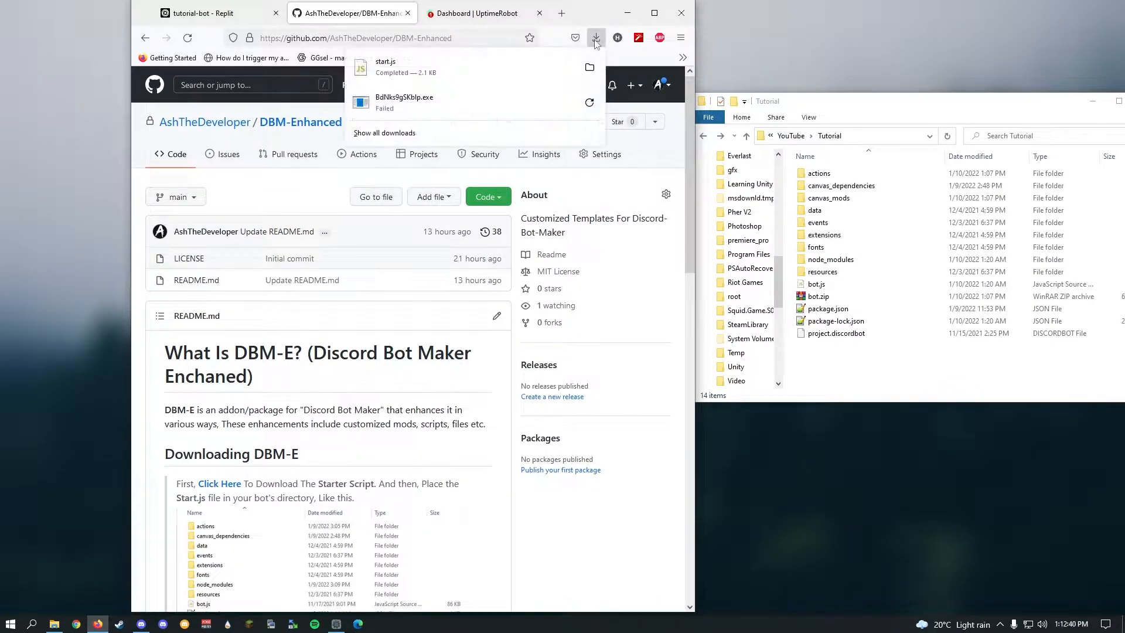
pyautogui.moveTo(422, 67); pyautogui.dragTo(844, 356)
# Open a command prompt in D:\YouTube\Tutorial and run node start.js to install DBM-E
pyautogui.click(878, 137)
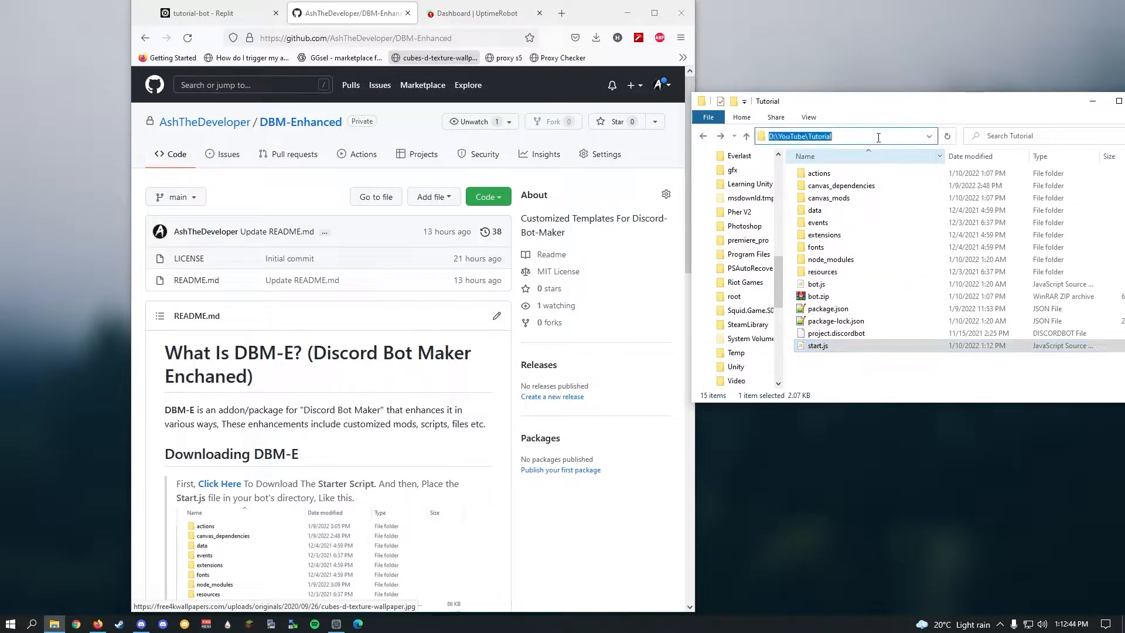
pyautogui.write('cmd')
pyautogui.press('Return')
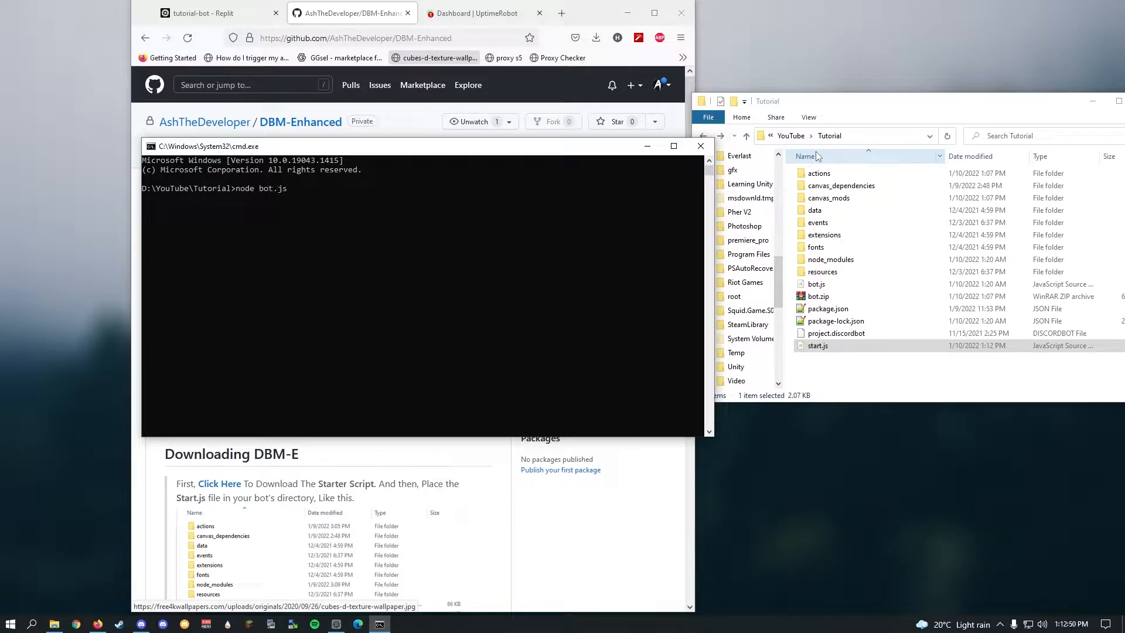
pyautogui.press('BackSpace')
pyautogui.press('BackSpace')
pyautogui.press('BackSpace')
pyautogui.press('BackSpace')
pyautogui.press('BackSpace')
pyautogui.press('BackSpace')
pyautogui.press('BackSpace')
pyautogui.press('BackSpace')
pyautogui.press('BackSpace')
pyautogui.write('ode start.js')
pyautogui.press('Return')
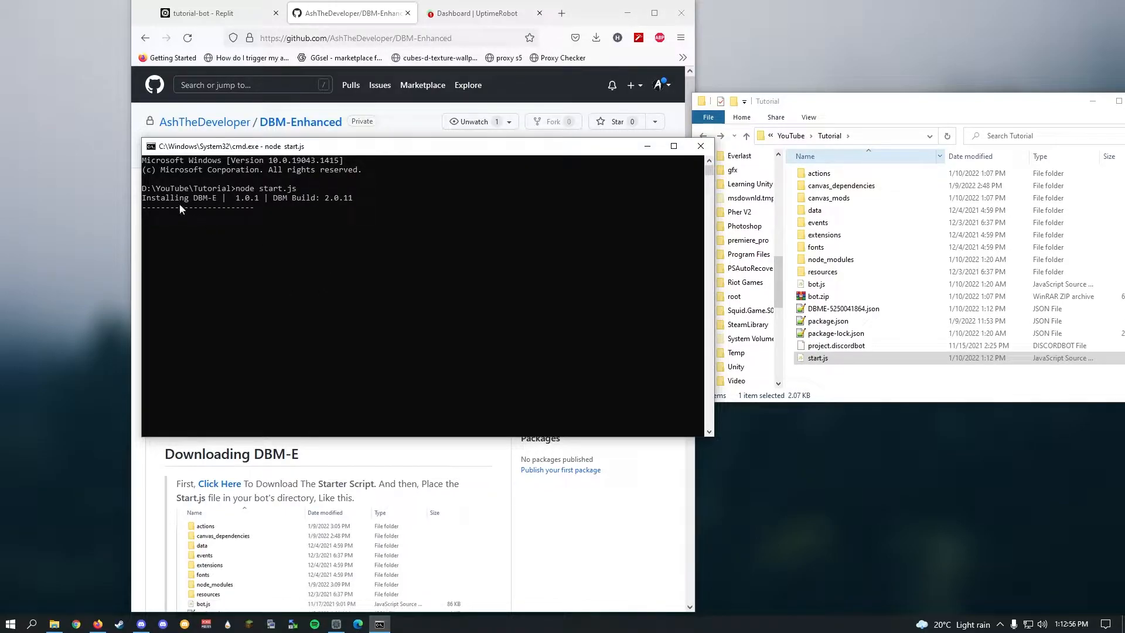
# Compare the DBM build in the start.js output with the version in Discord Bot Maker's About window
pyautogui.moveTo(152, 200); pyautogui.dragTo(355, 201)
pyautogui.click(219, 200)
pyautogui.moveTo(375, 146); pyautogui.dragTo(765, 78)
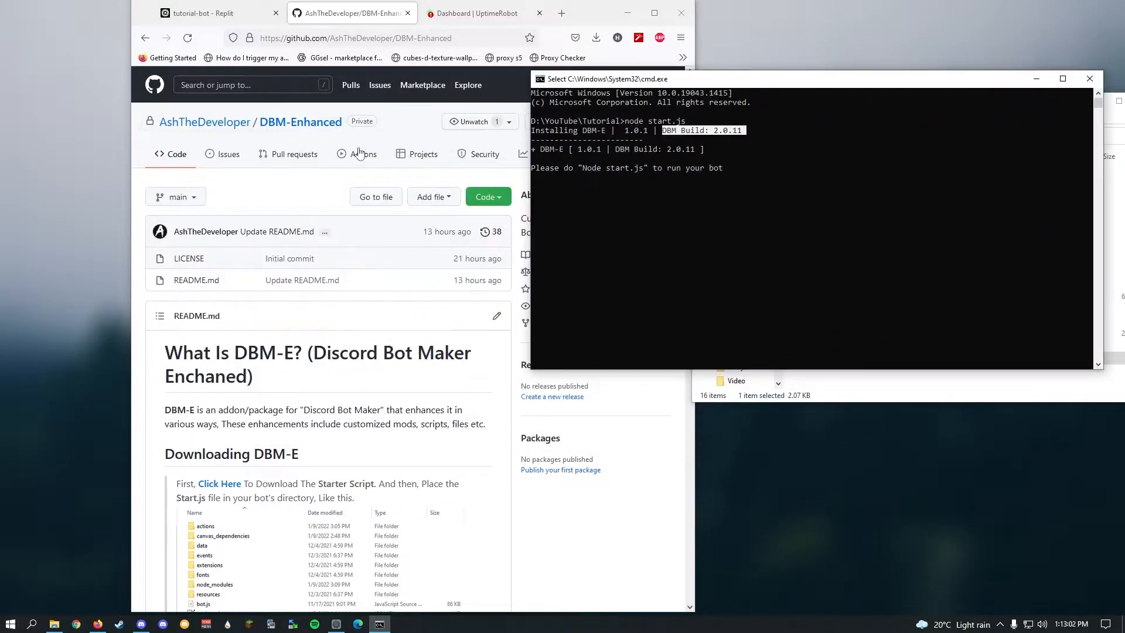
pyautogui.moveTo(745, 131); pyautogui.dragTo(718, 134)
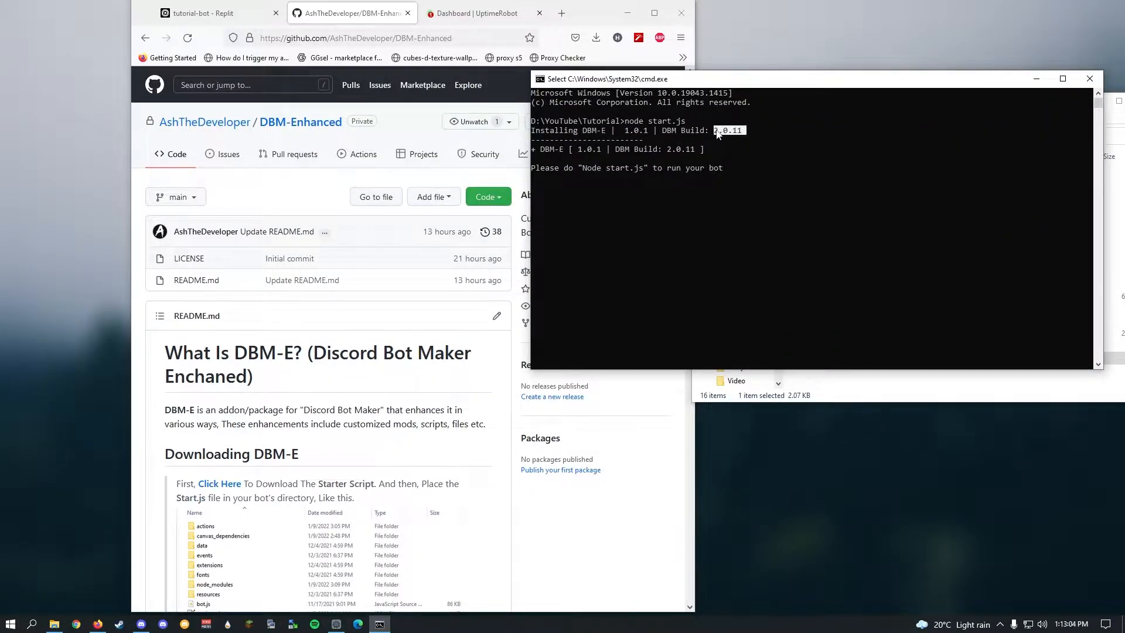
pyautogui.click(336, 624)
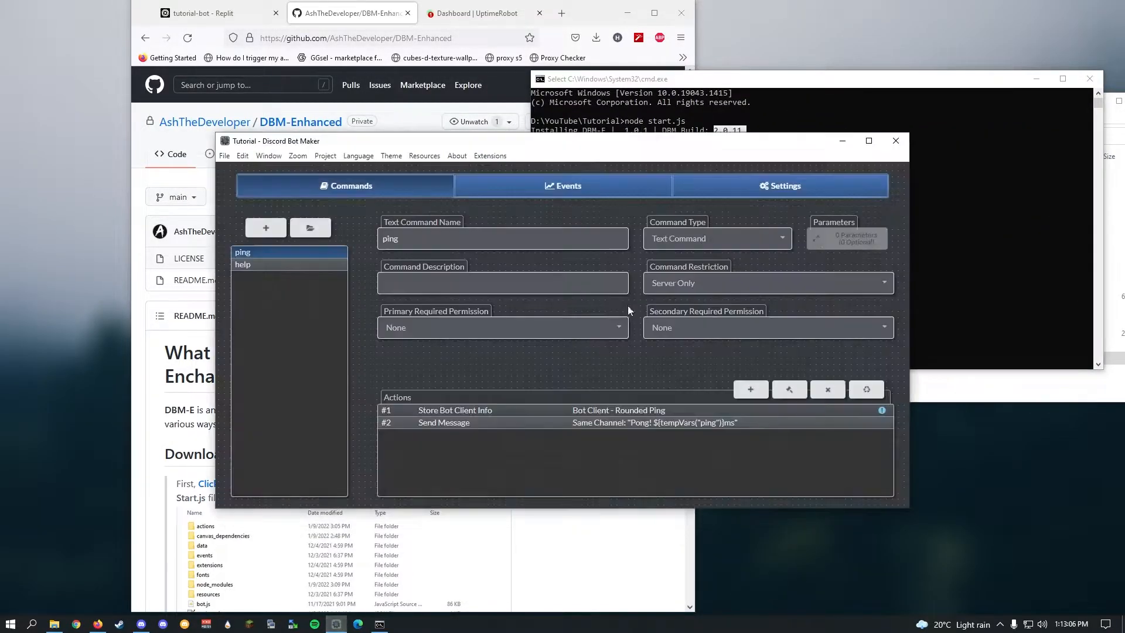
pyautogui.moveTo(734, 142); pyautogui.dragTo(681, 182)
pyautogui.click(405, 195)
pyautogui.click(407, 208)
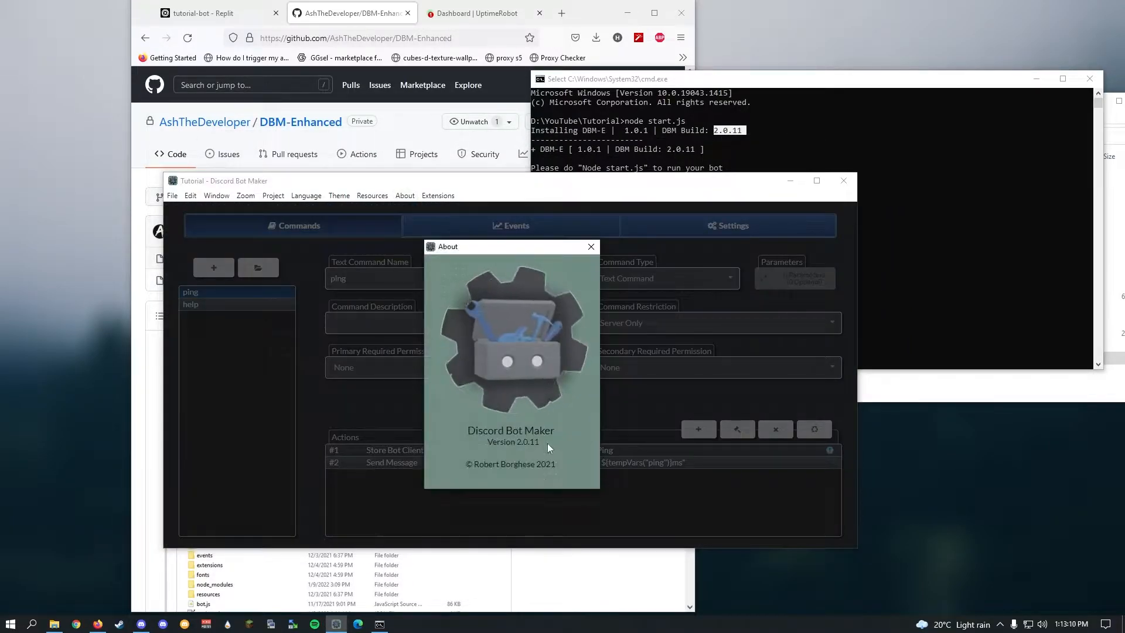
# Close the About window and minimize Discord Bot Maker
pyautogui.moveTo(540, 443); pyautogui.dragTo(517, 443)
pyautogui.click(591, 247)
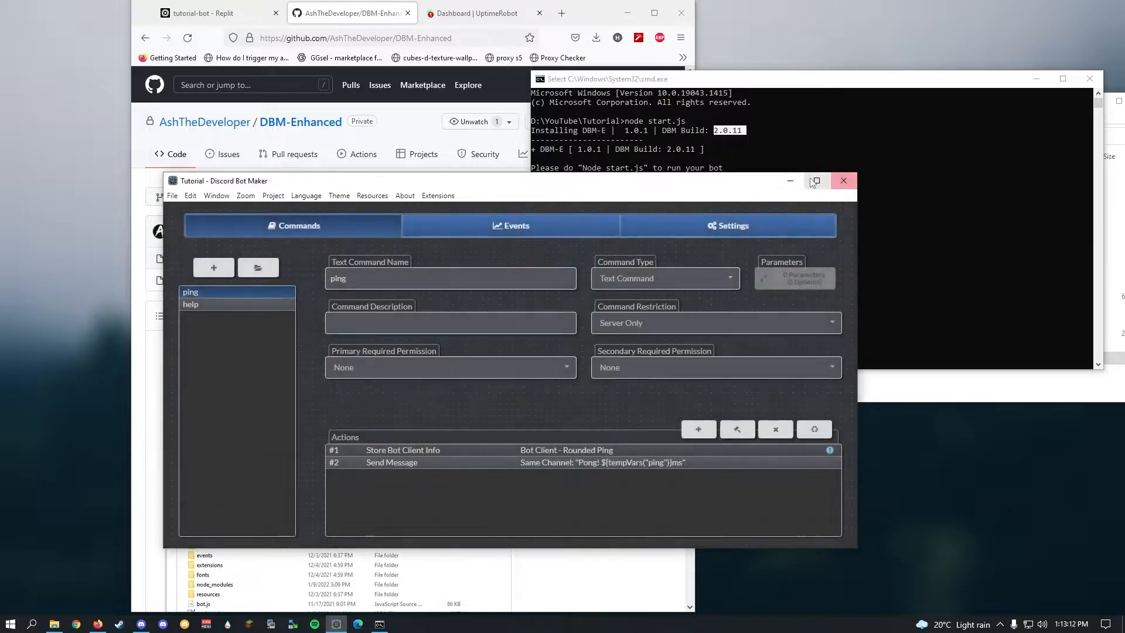
pyautogui.click(790, 181)
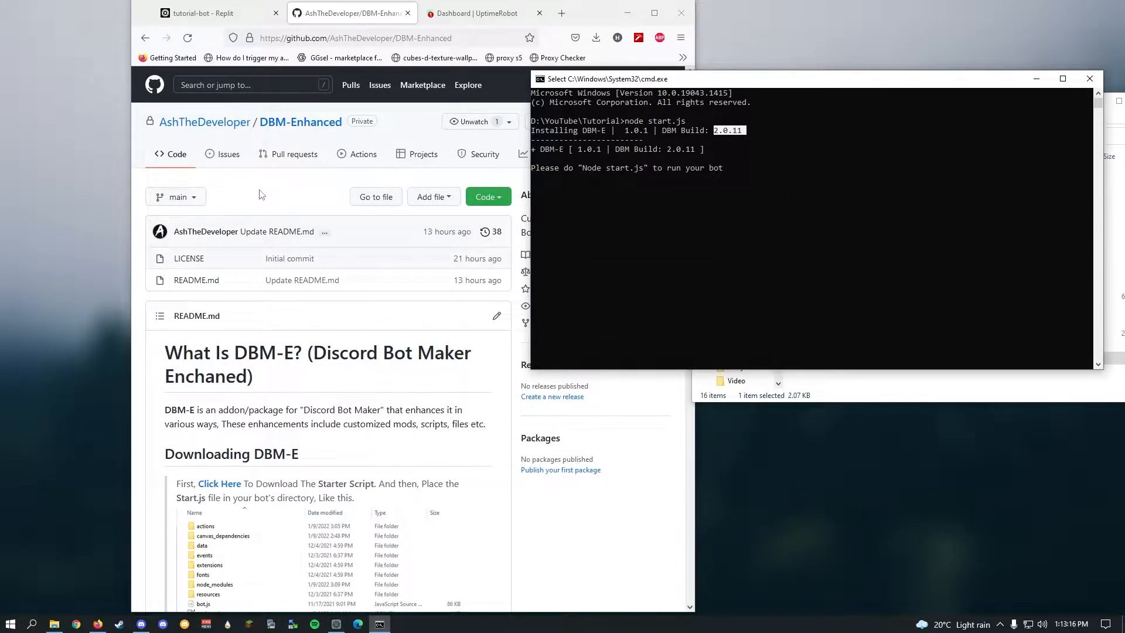
# Read the DBM-E installation output and the start.js run instruction in the command prompt
pyautogui.click(585, 225)
pyautogui.press('Escape')
pyautogui.moveTo(546, 130); pyautogui.dragTo(649, 133)
pyautogui.click(623, 153)
pyautogui.moveTo(560, 170); pyautogui.dragTo(684, 173)
pyautogui.click(683, 173)
# Move the command prompt aside, bring the Tutorial folder into view, and close the command prompt
pyautogui.moveTo(686, 78); pyautogui.dragTo(296, 51)
pyautogui.moveTo(848, 112); pyautogui.dragTo(664, 89)
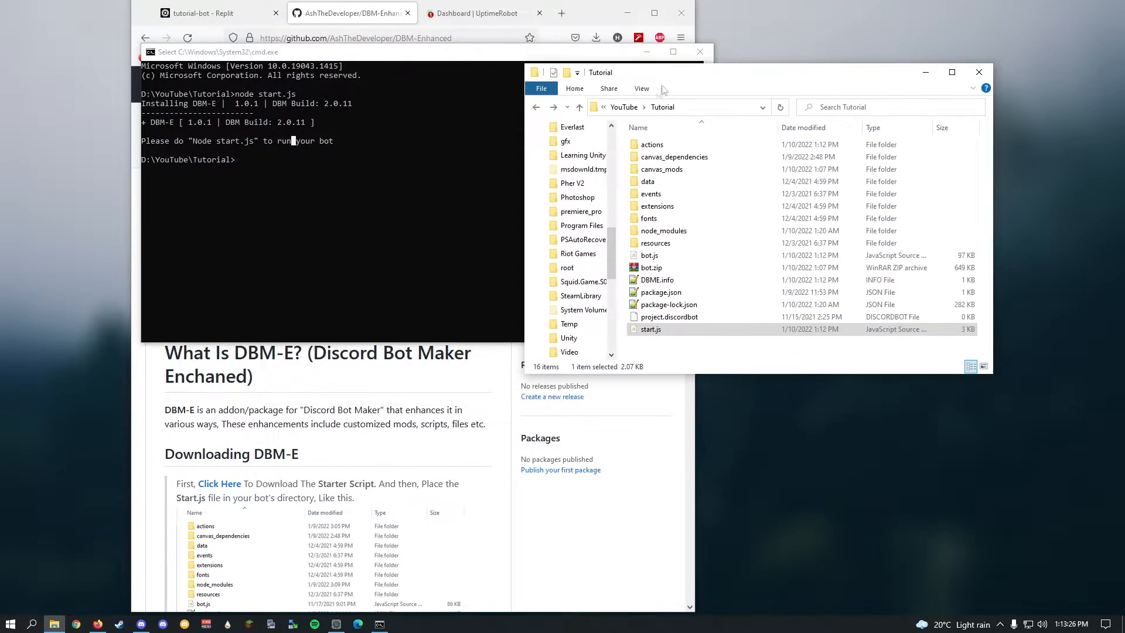
pyautogui.click(407, 147)
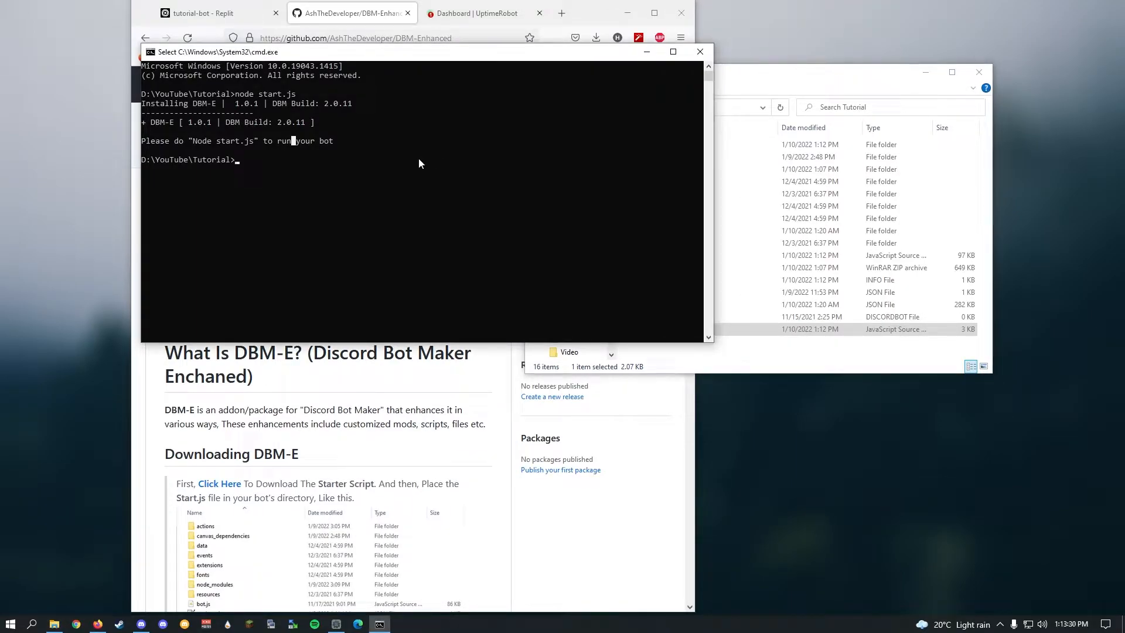
pyautogui.click(700, 54)
# Bring up the tutorial-bot project on Replit and arrange the browser window next to the Tutorial folder
pyautogui.click(196, 13)
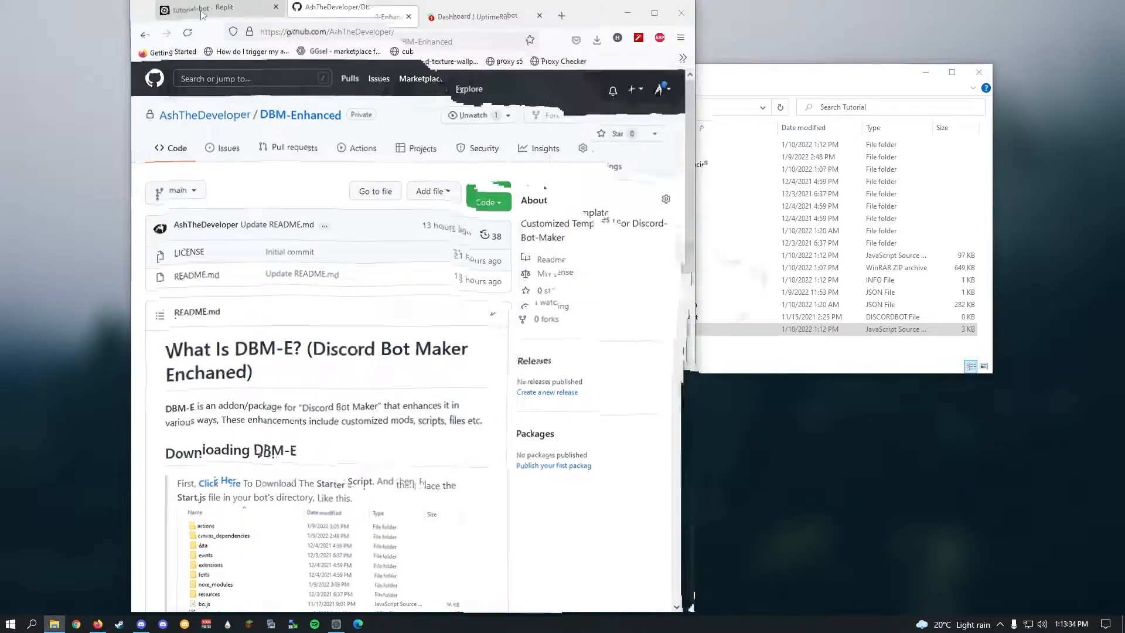
pyautogui.moveTo(246, 136); pyautogui.dragTo(279, 133)
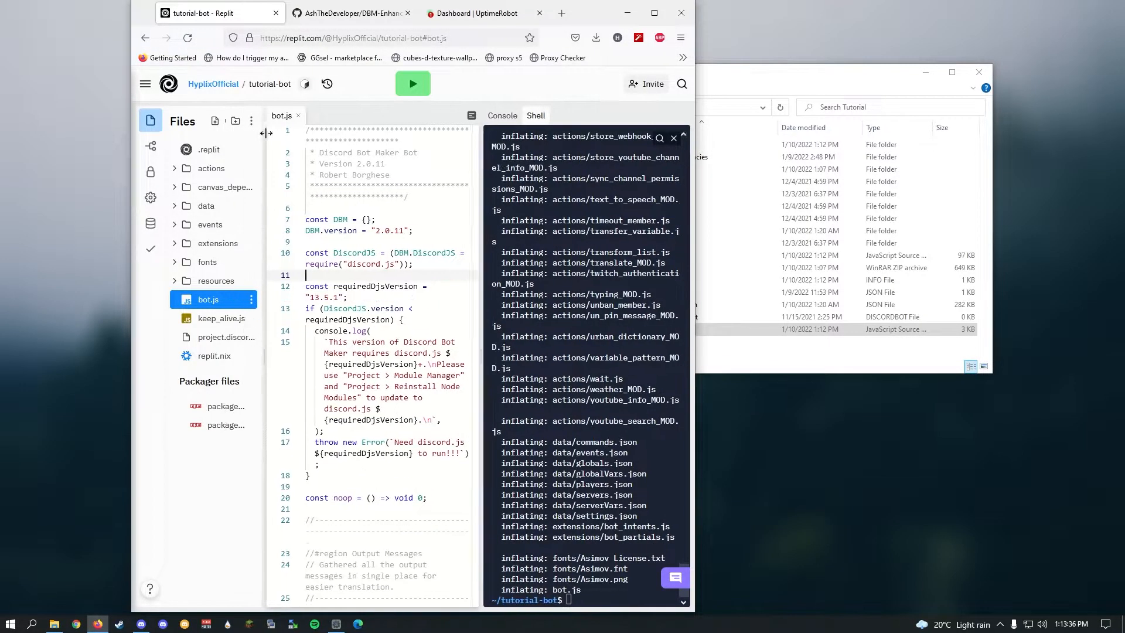
pyautogui.click(654, 14)
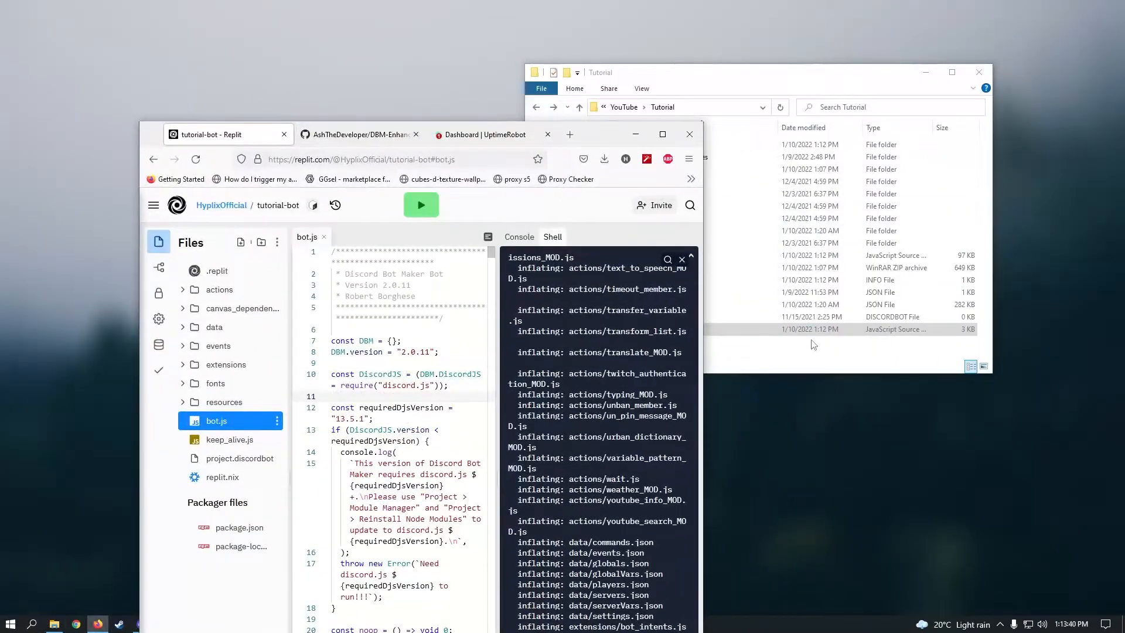
pyautogui.click(815, 343)
pyautogui.moveTo(157, 139); pyautogui.dragTo(101, 31)
pyautogui.click(721, 350)
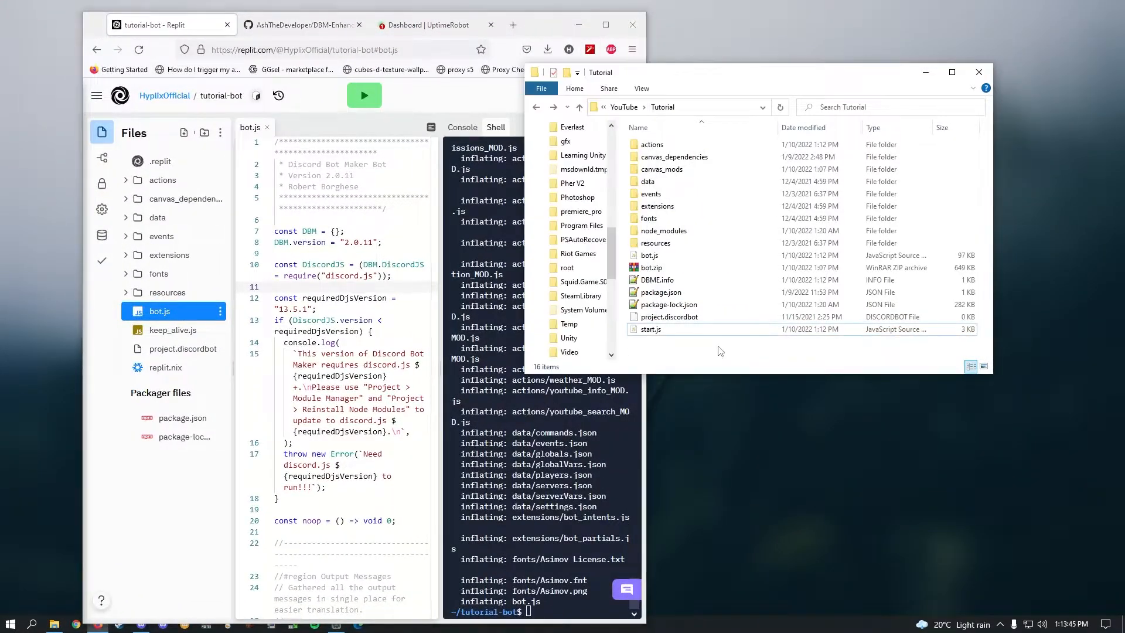
pyautogui.click(605, 25)
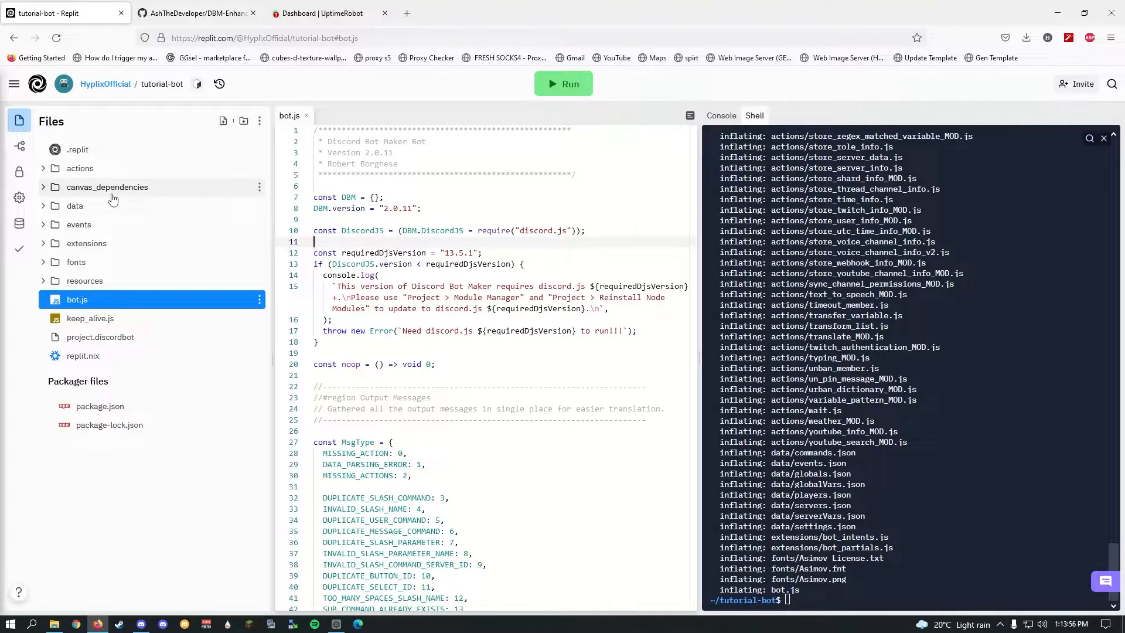
pyautogui.click(220, 7)
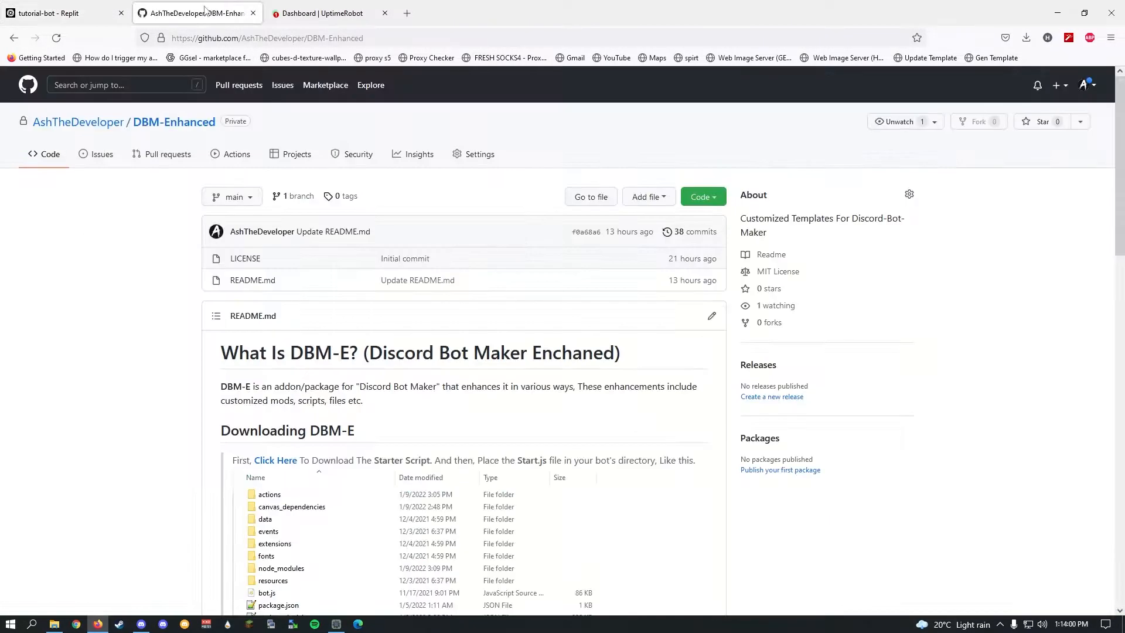
pyautogui.click(51, 5)
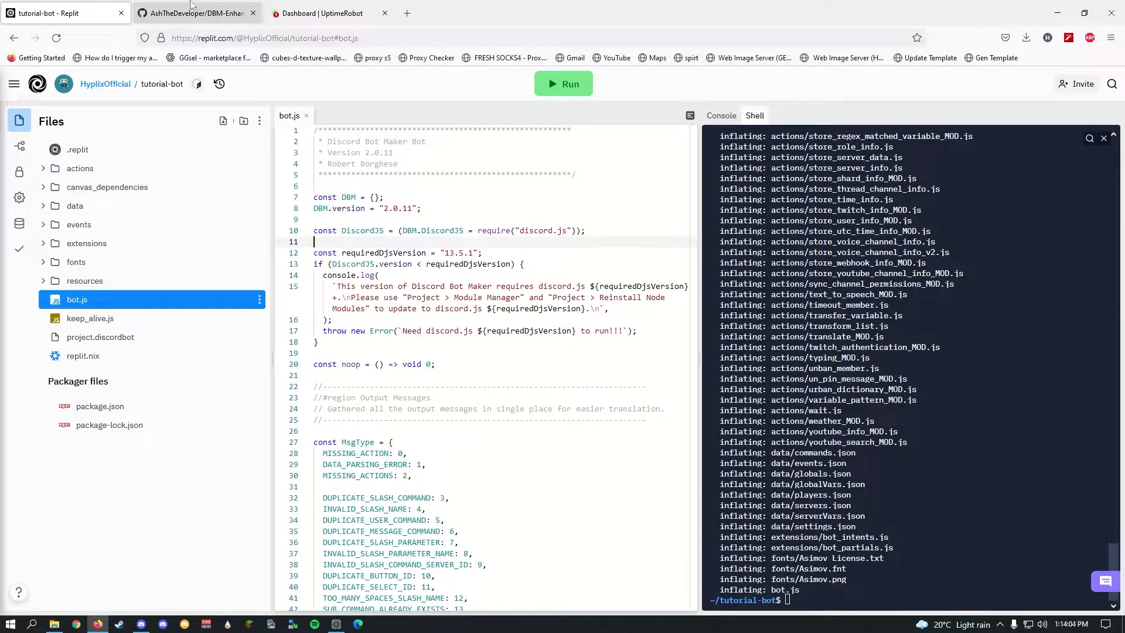
pyautogui.doubleClick(650, 4)
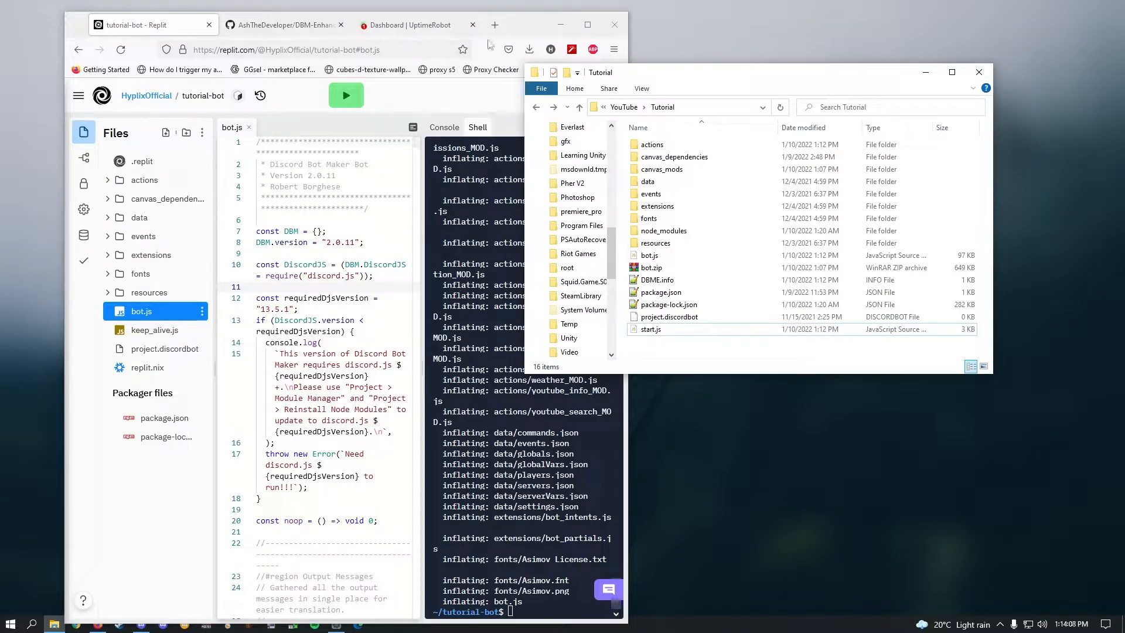
# Upload start.js from the Tutorial folder into tutorial-bot's files on Replit and maximize the browser
pyautogui.click(691, 331)
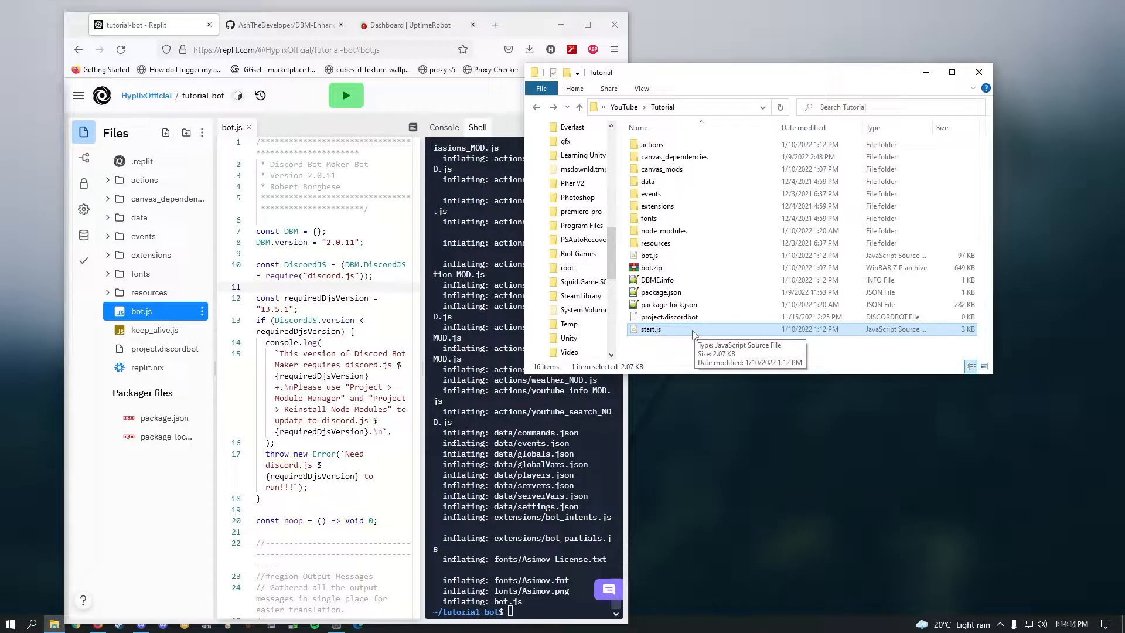
pyautogui.moveTo(681, 334); pyautogui.dragTo(99, 489)
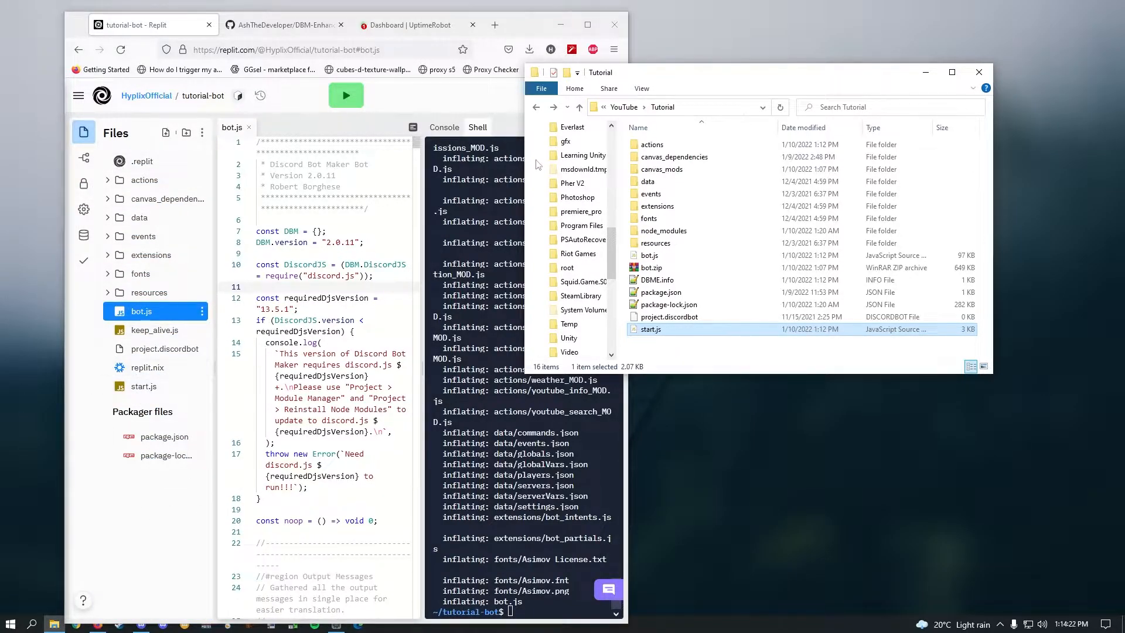
pyautogui.click(588, 25)
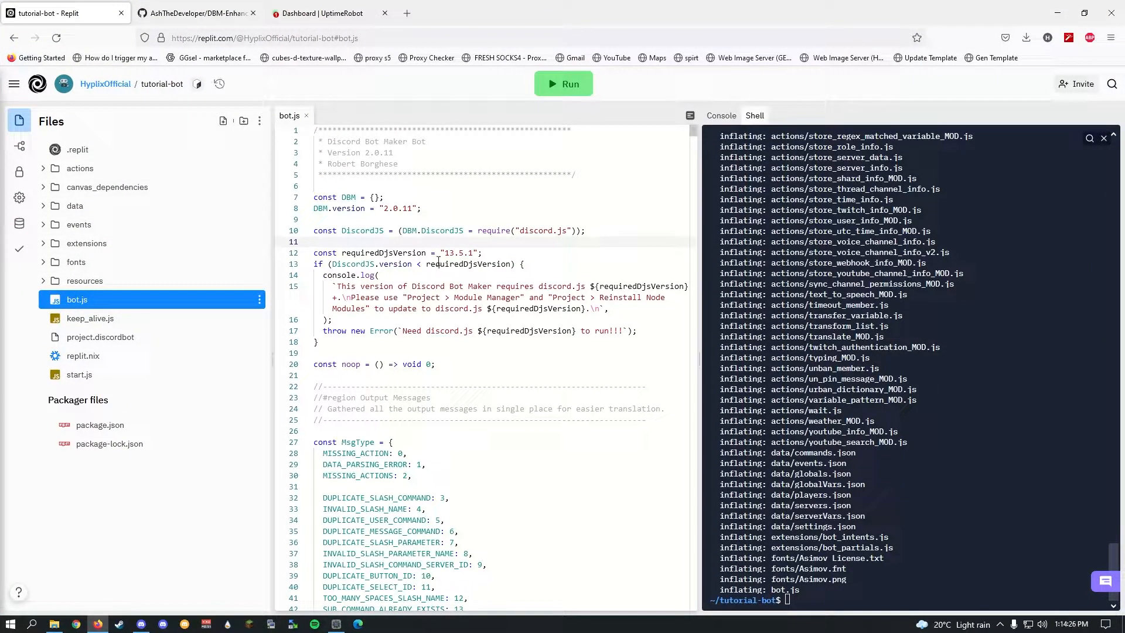
# Check the required discord.js version in bot.js
pyautogui.moveTo(445, 253); pyautogui.dragTo(471, 253)
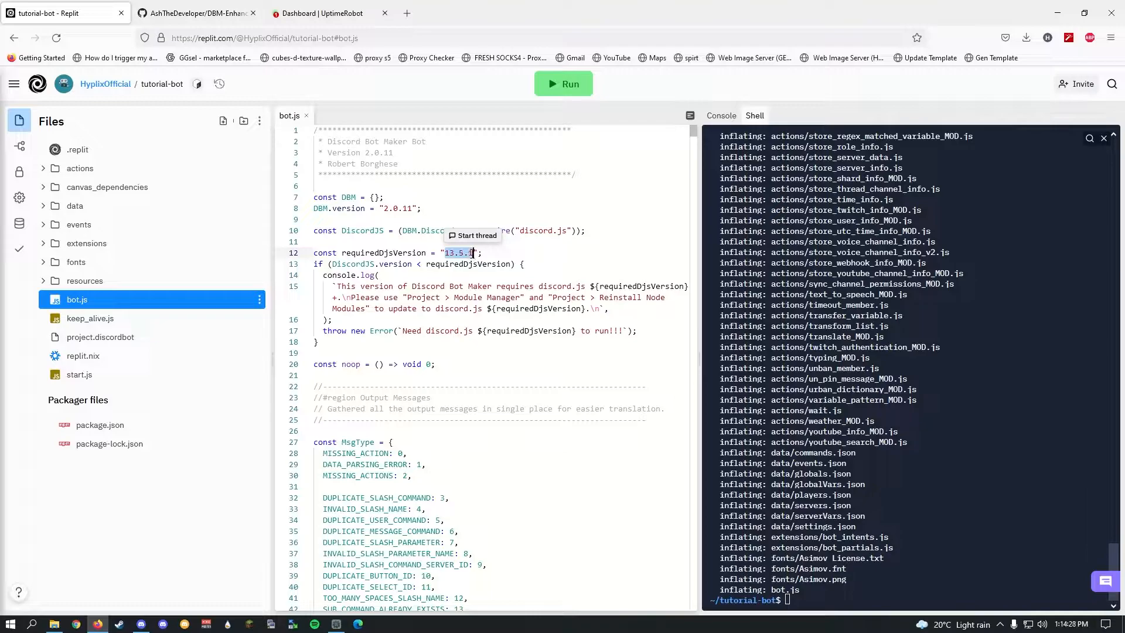
pyautogui.click(451, 253)
pyautogui.moveTo(450, 253); pyautogui.dragTo(473, 254)
pyautogui.click(446, 253)
pyautogui.click(450, 253)
pyautogui.click(736, 167)
pyautogui.moveTo(450, 253); pyautogui.dragTo(474, 253)
pyautogui.click(862, 284)
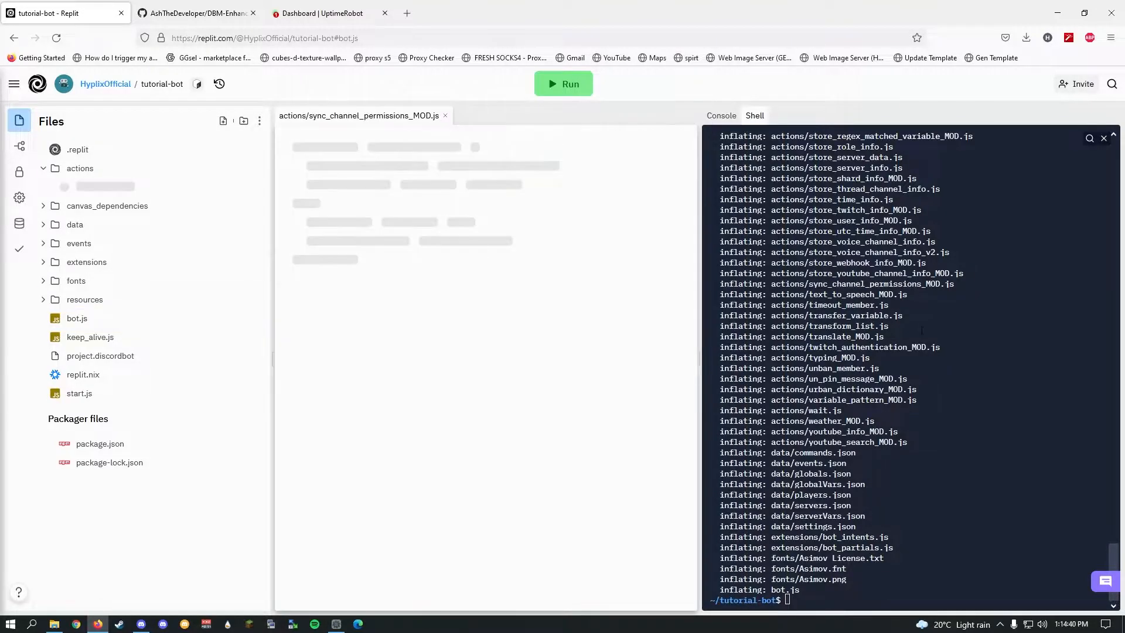
pyautogui.click(104, 318)
pyautogui.click(80, 164)
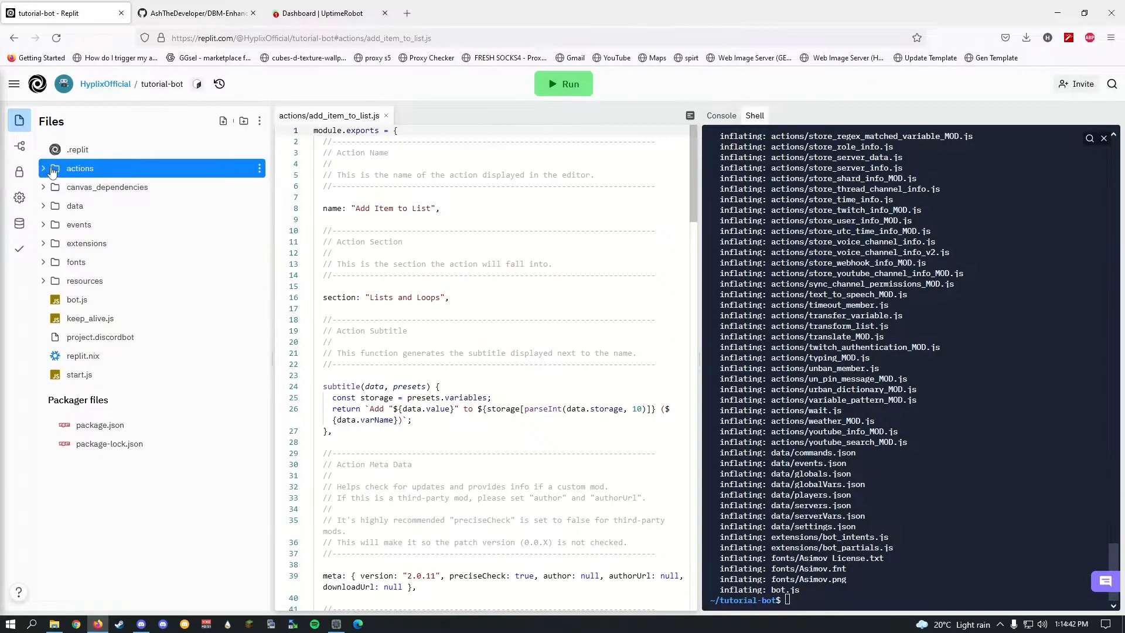
pyautogui.click(78, 300)
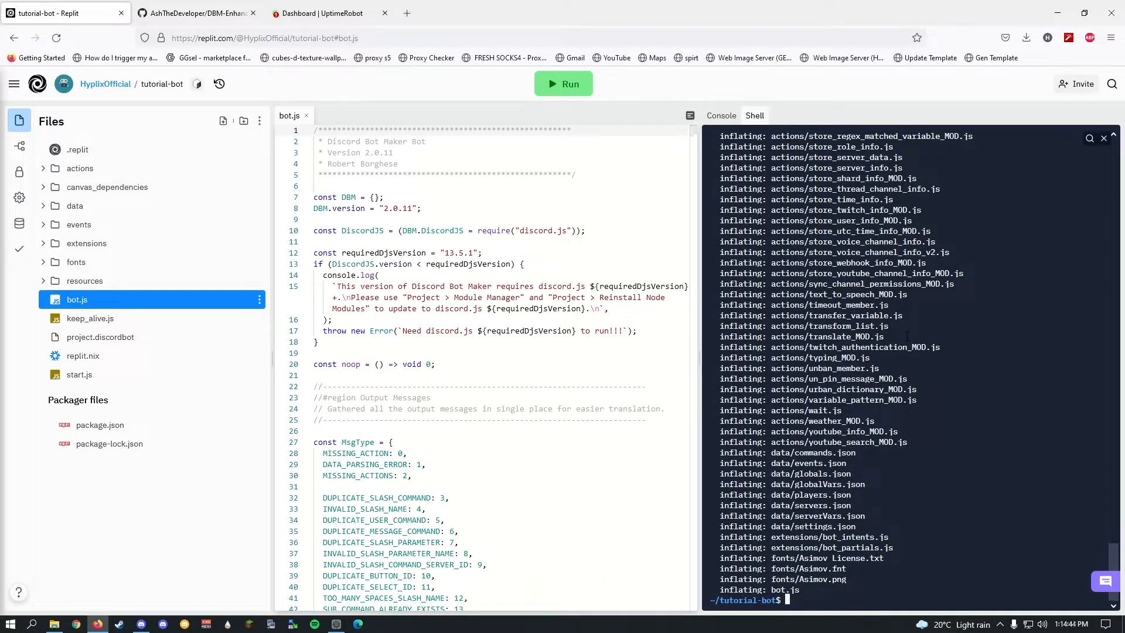
pyautogui.write('clear')
pyautogui.press('Return')
pyautogui.write('pm i downlo')
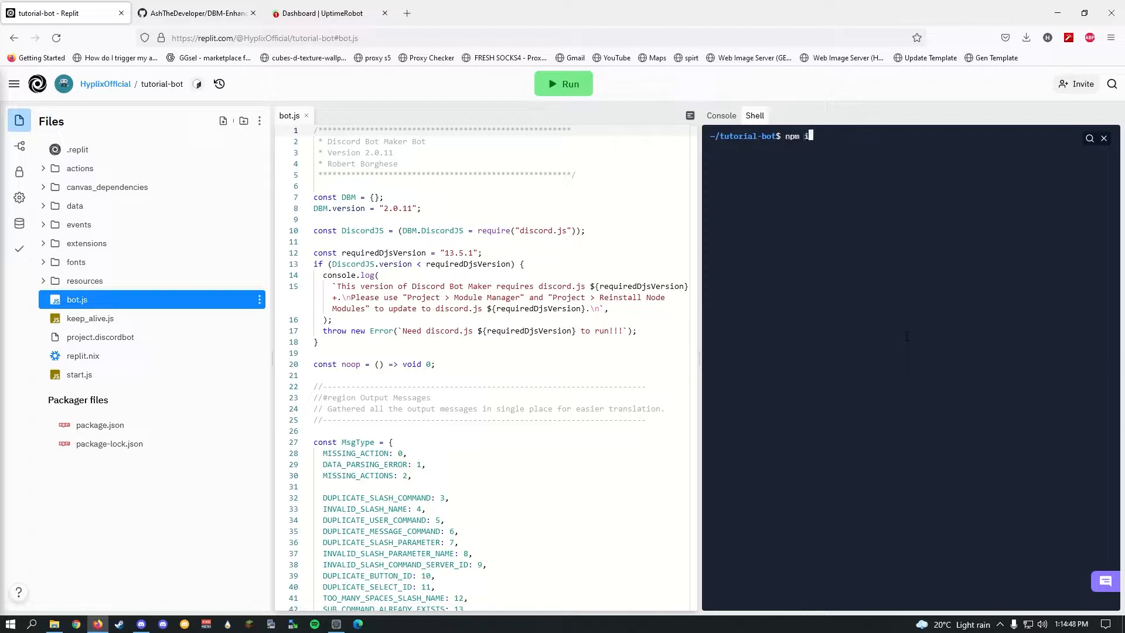
pyautogui.press('BackSpace')
pyautogui.press('BackSpace')
pyautogui.press('BackSpace')
pyautogui.press('BackSpace')
pyautogui.press('BackSpace')
pyautogui.write('iscord.js@1')
pyautogui.press('BackSpace')
pyautogui.press('BackSpace')
pyautogui.press('BackSpace')
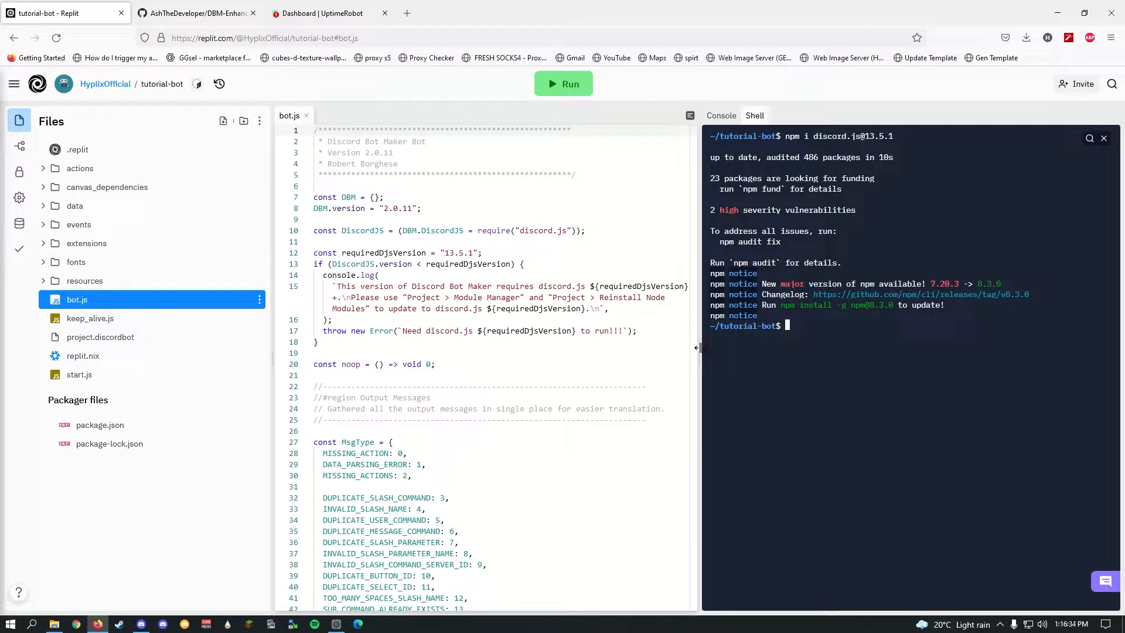
# Open the .replit file and review the download and preparation instructions in the DBM-Enhanced README on GitHub
pyautogui.click(65, 153)
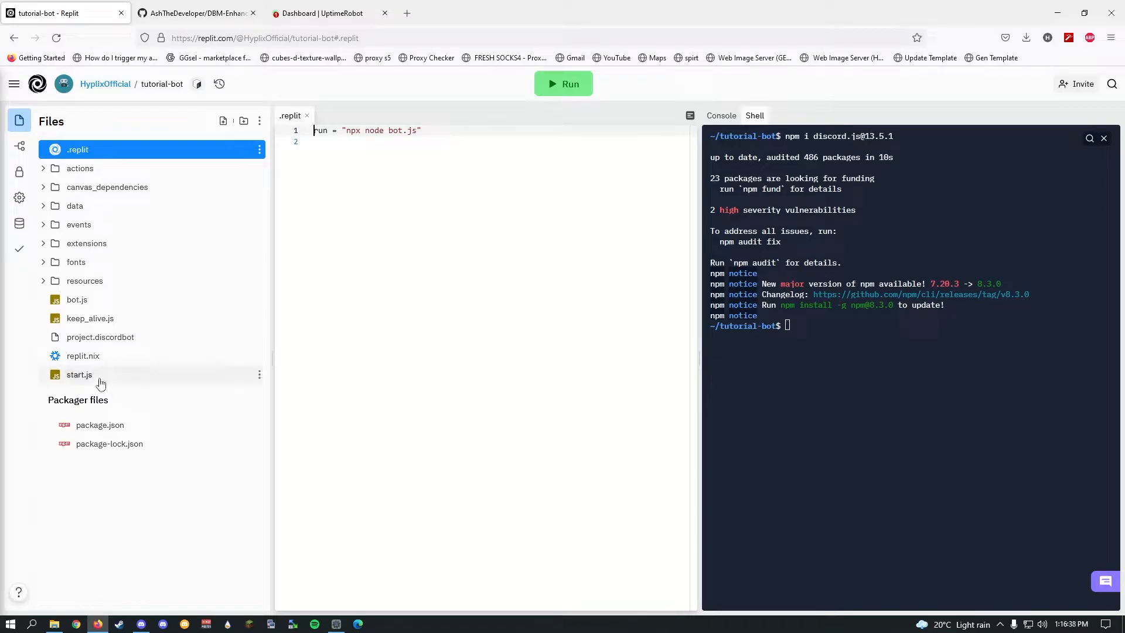
pyautogui.click(183, 14)
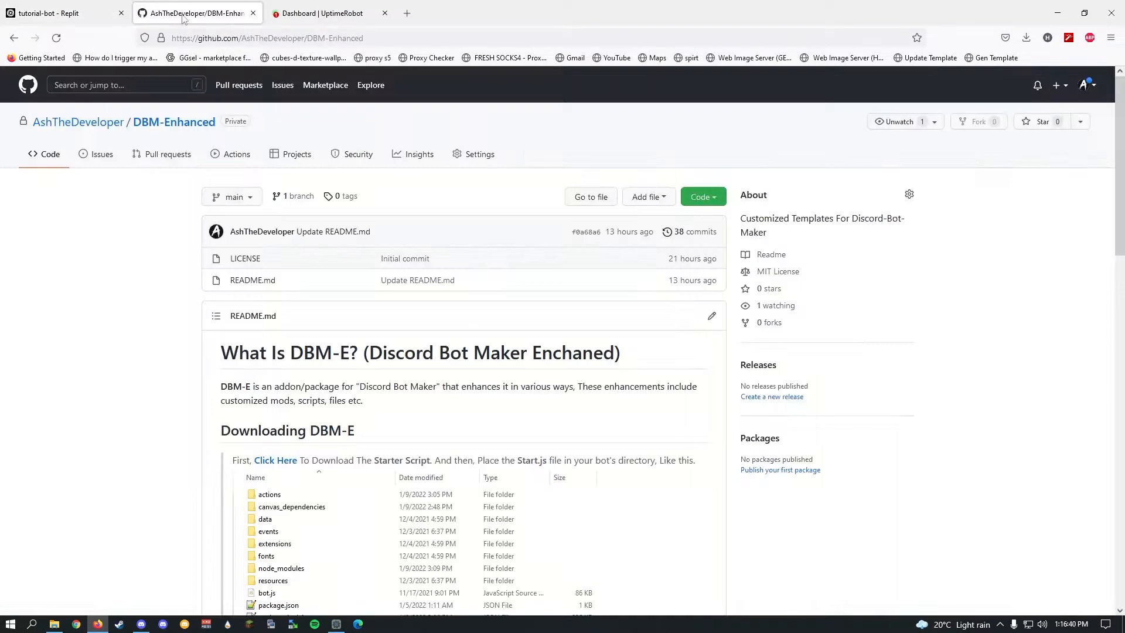
pyautogui.scroll(-2, 214, 355)
pyautogui.moveTo(291, 232); pyautogui.dragTo(348, 229)
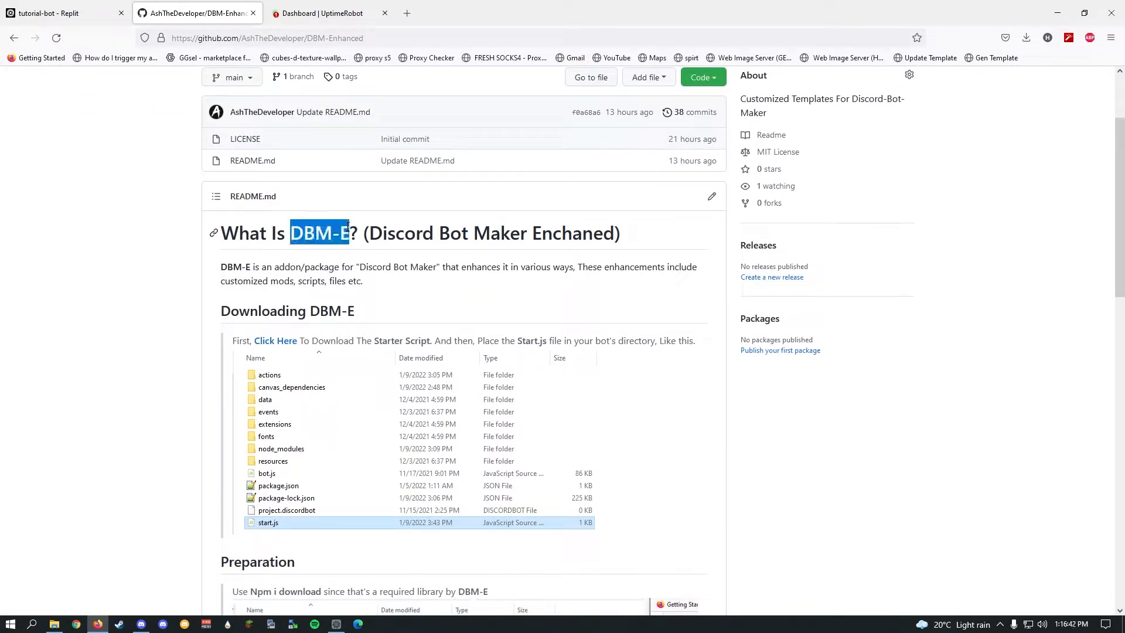
pyautogui.scroll(-2, 338, 292)
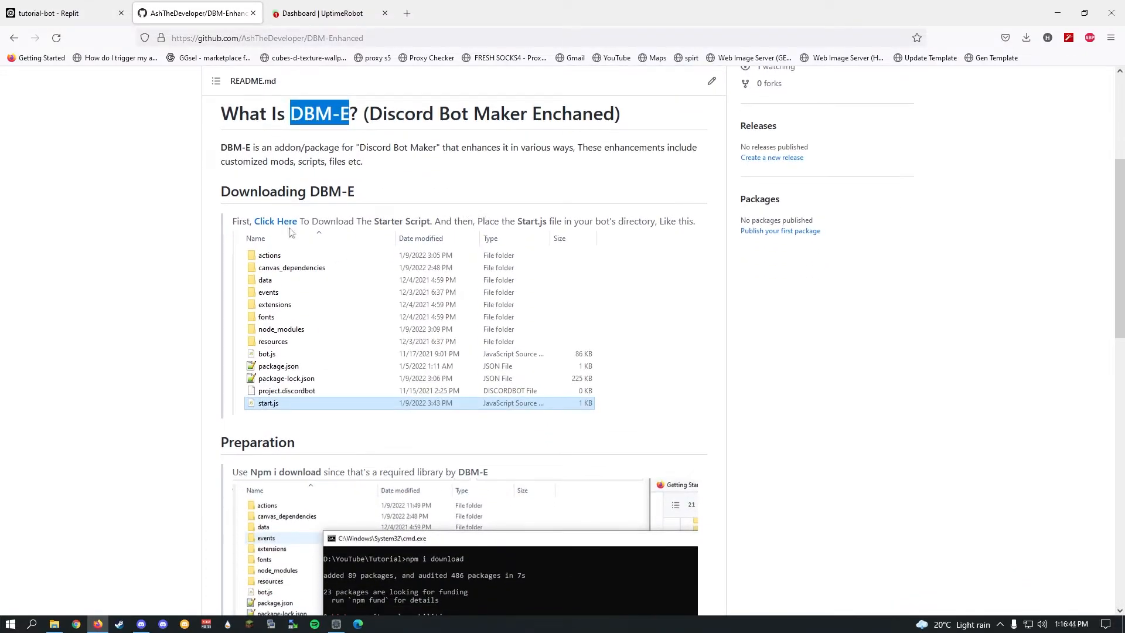
pyautogui.scroll(-1, 439, 234)
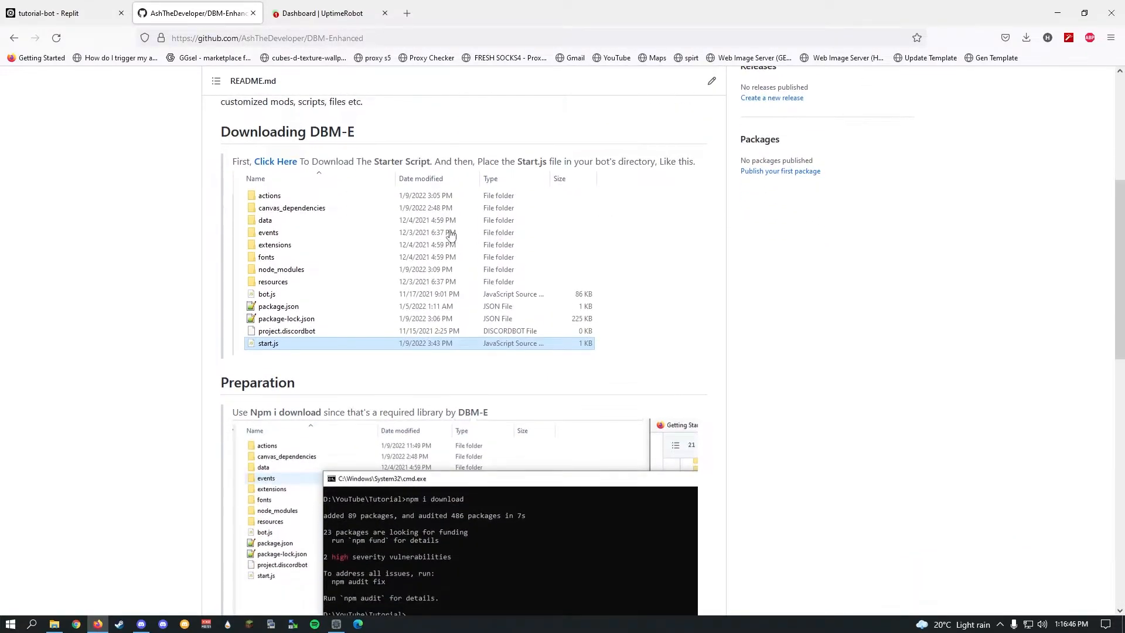
pyautogui.scroll(-3, 246, 293)
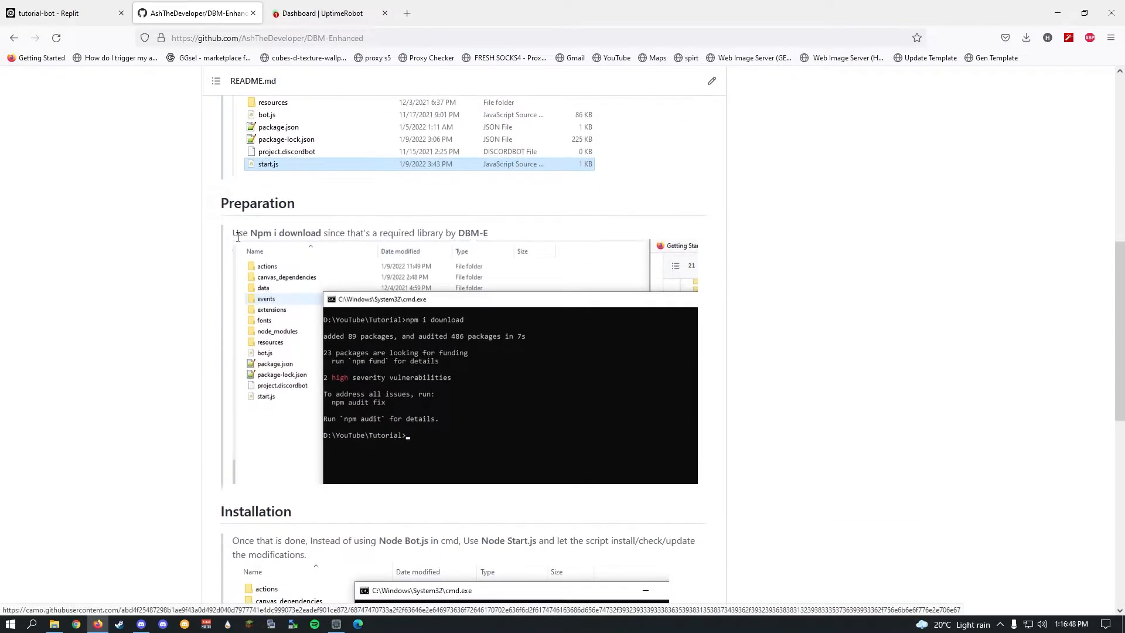
pyautogui.moveTo(280, 233); pyautogui.dragTo(322, 233)
pyautogui.moveTo(250, 233); pyautogui.dragTo(322, 228)
# Examine the README's Installation and How To Use sections on starting the bot with start.js instead of bot.js
pyautogui.scroll(-3, 392, 296)
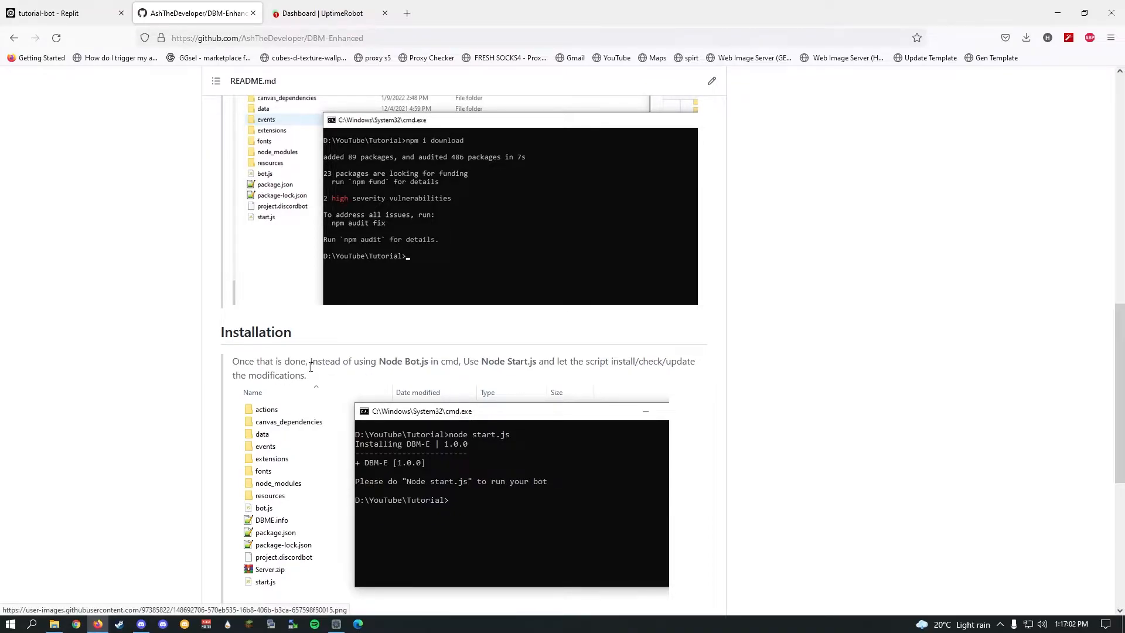
pyautogui.moveTo(480, 361); pyautogui.dragTo(531, 357)
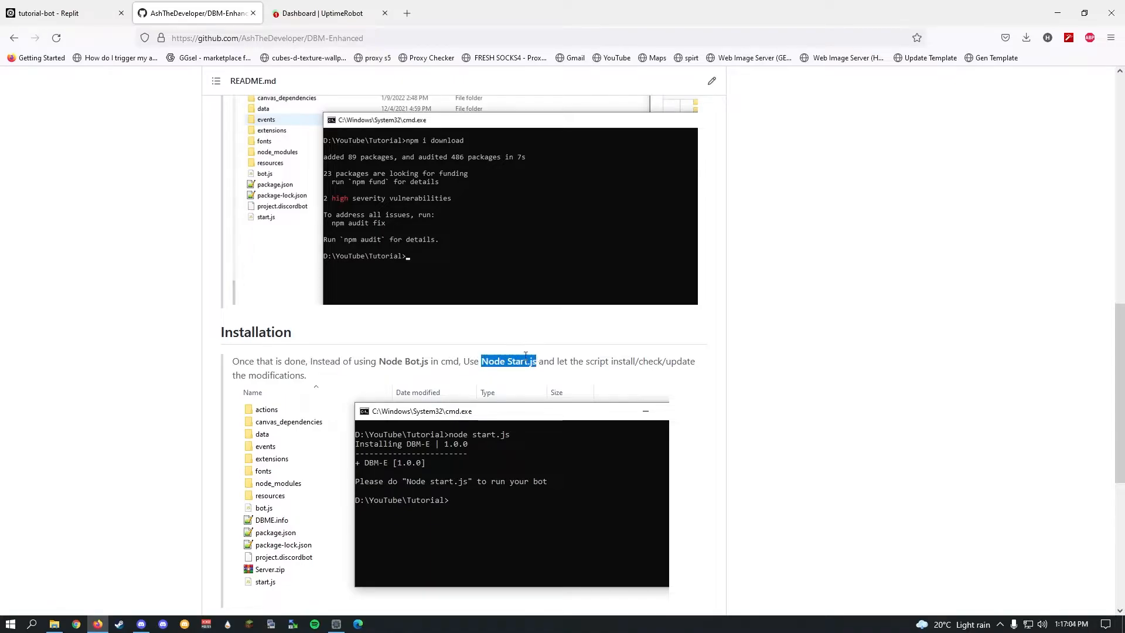
pyautogui.moveTo(379, 358); pyautogui.dragTo(425, 357)
pyautogui.scroll(-5, 427, 359)
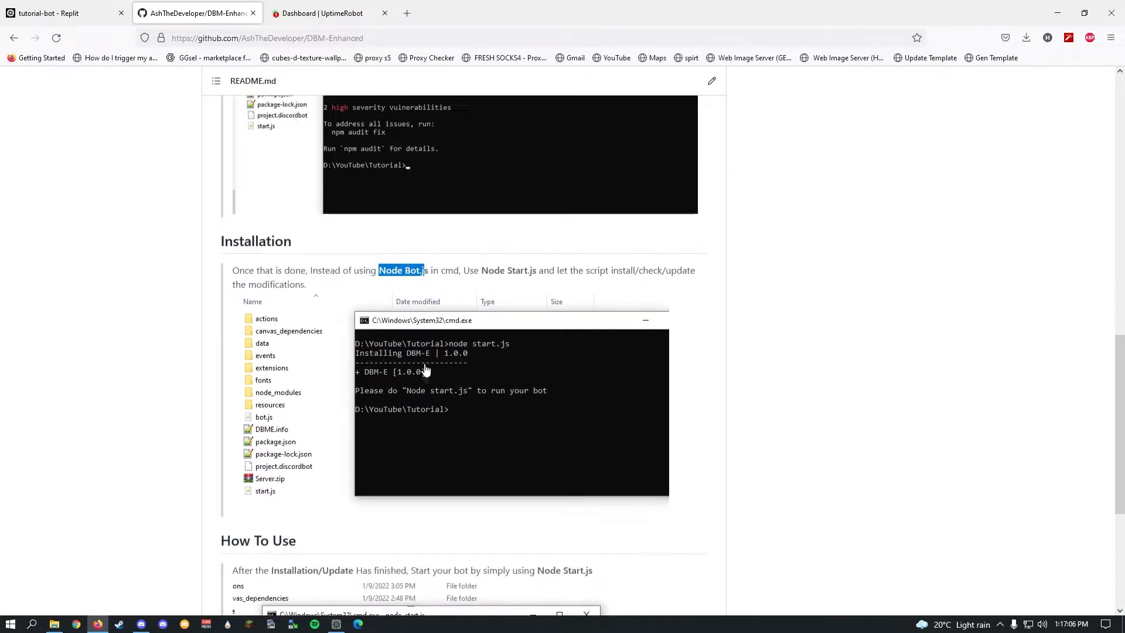
pyautogui.scroll(5, 427, 358)
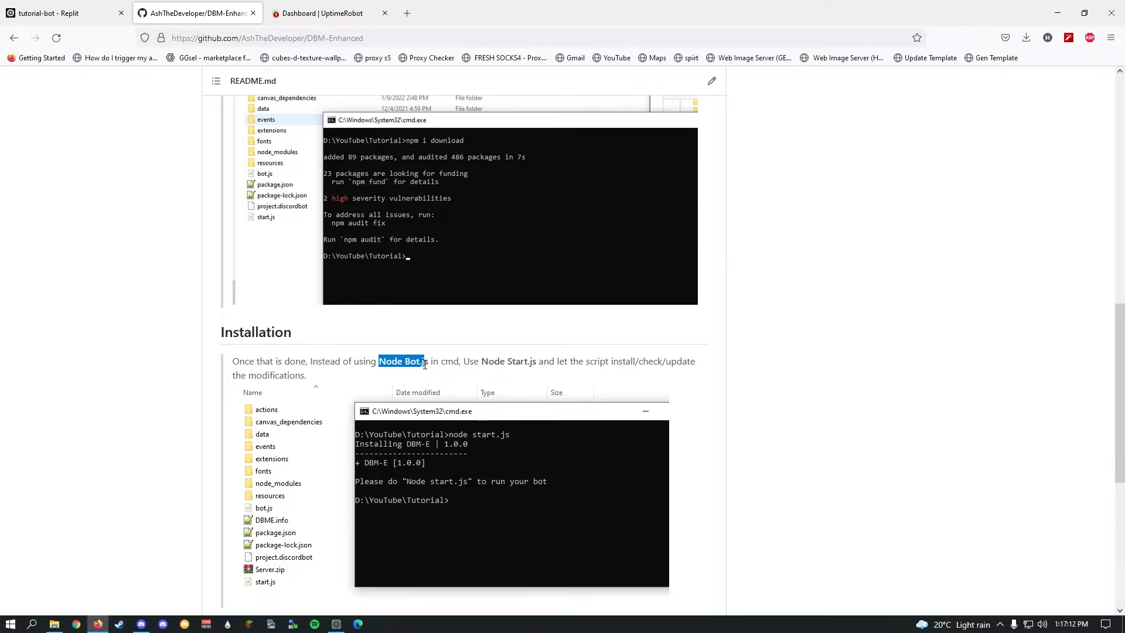
pyautogui.scroll(-5, 424, 365)
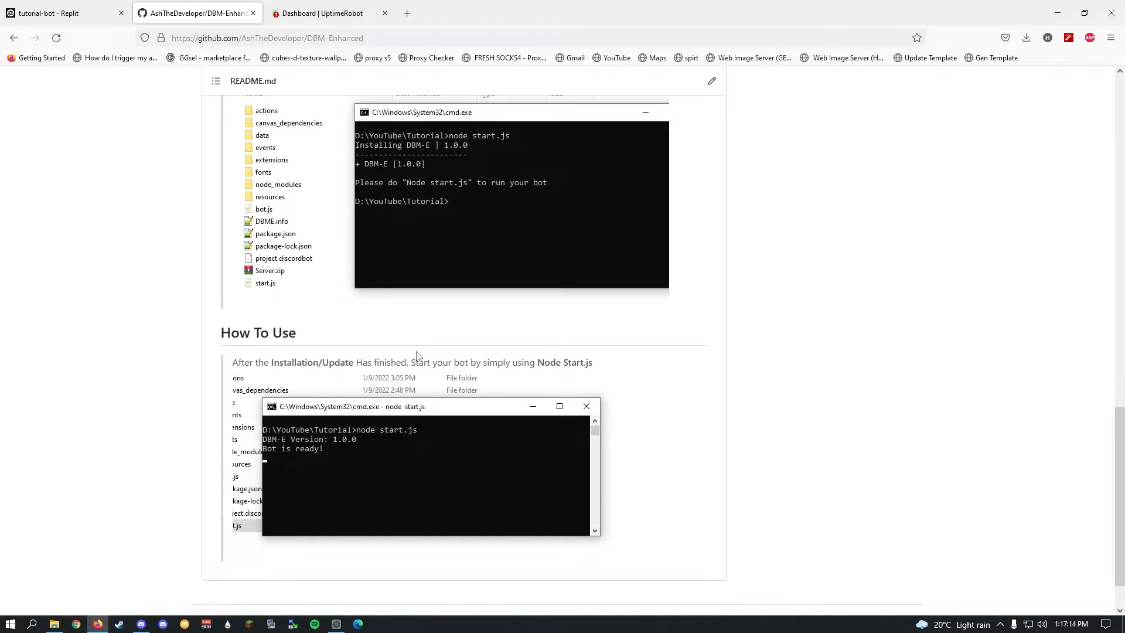
pyautogui.scroll(-1, 418, 355)
pyautogui.scroll(15, 404, 356)
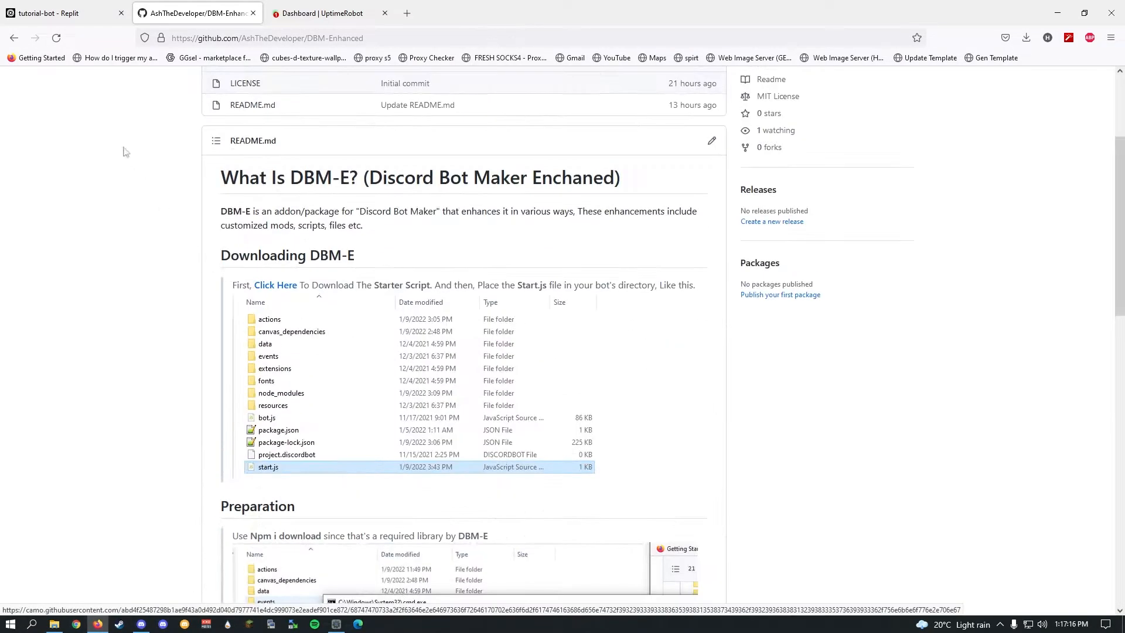
# Return to the tutorial-bot project's .replit file on Replit in the maximized browser window
pyautogui.click(57, 11)
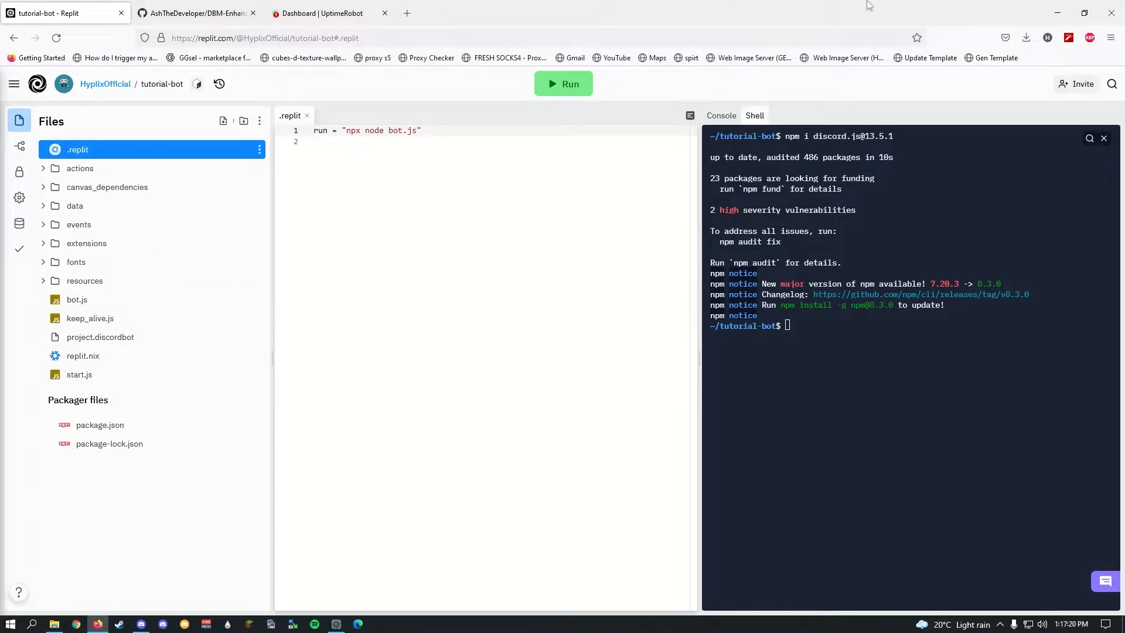
pyautogui.moveTo(864, 5); pyautogui.dragTo(495, 360)
pyautogui.moveTo(649, 369); pyautogui.dragTo(649, 11)
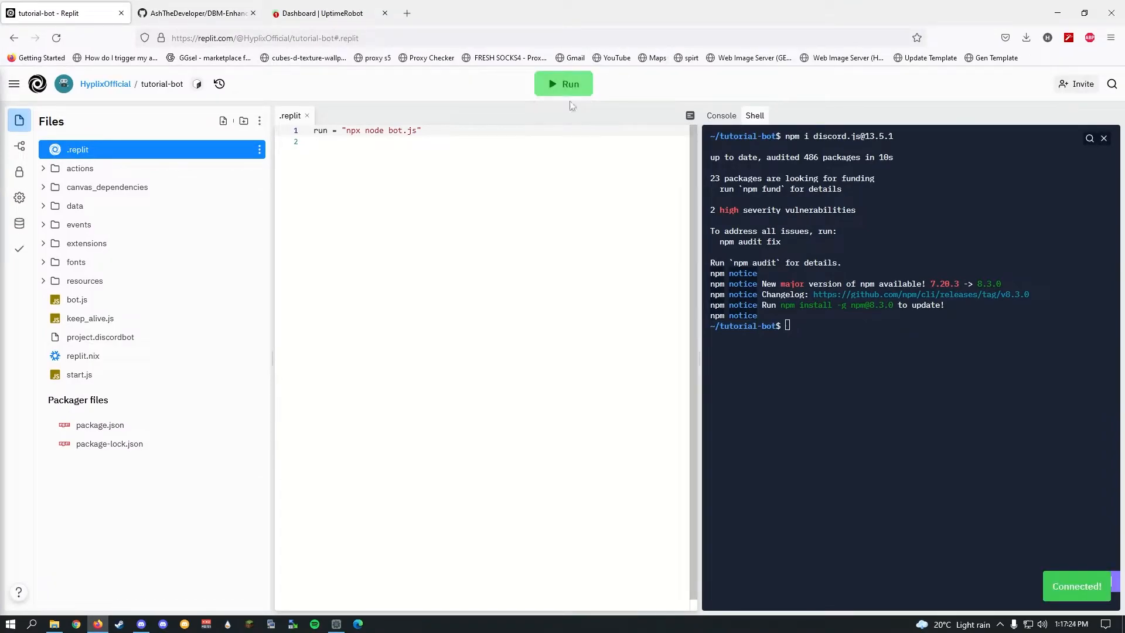
# Change the run command in the .replit file to "npx node start.js"
pyautogui.click(321, 12)
pyautogui.click(61, 12)
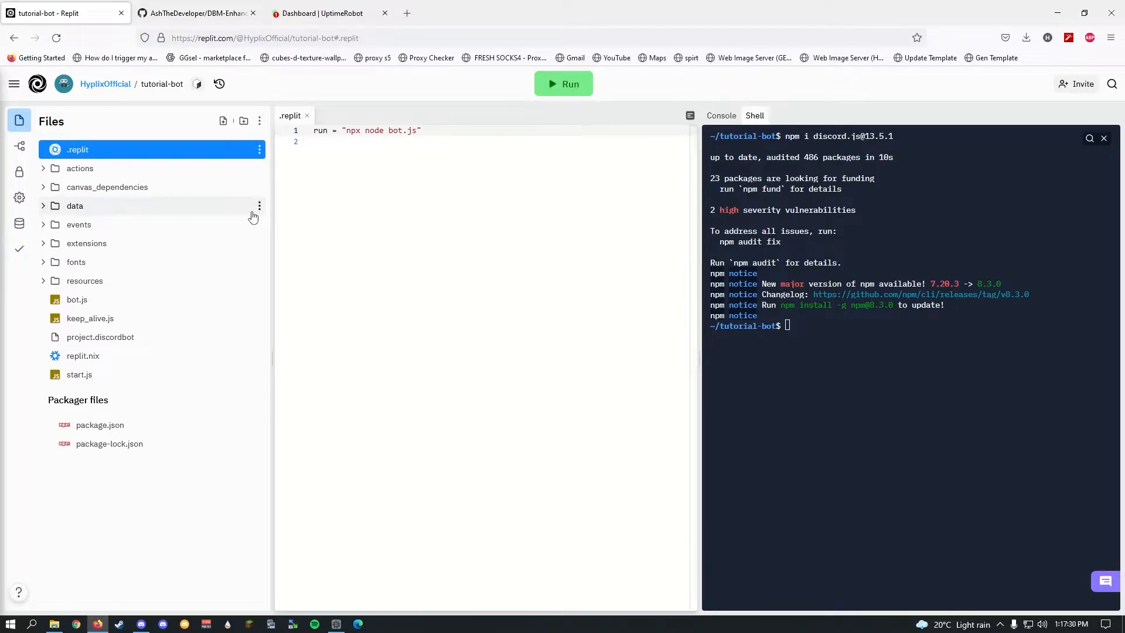
pyautogui.moveTo(389, 130); pyautogui.dragTo(402, 130)
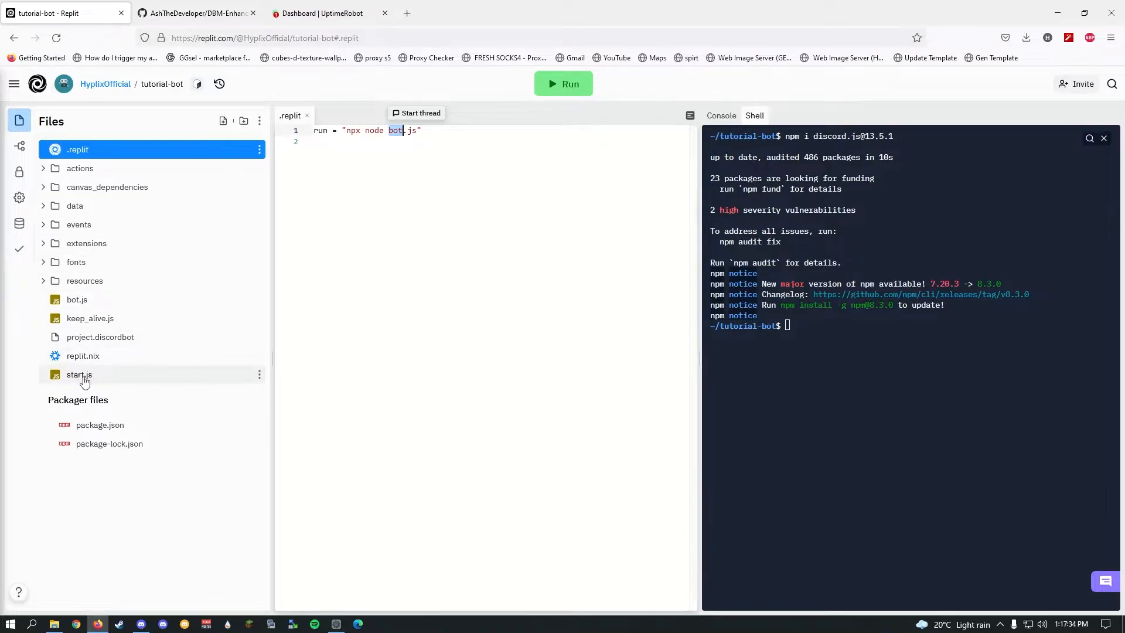
pyautogui.write('start')
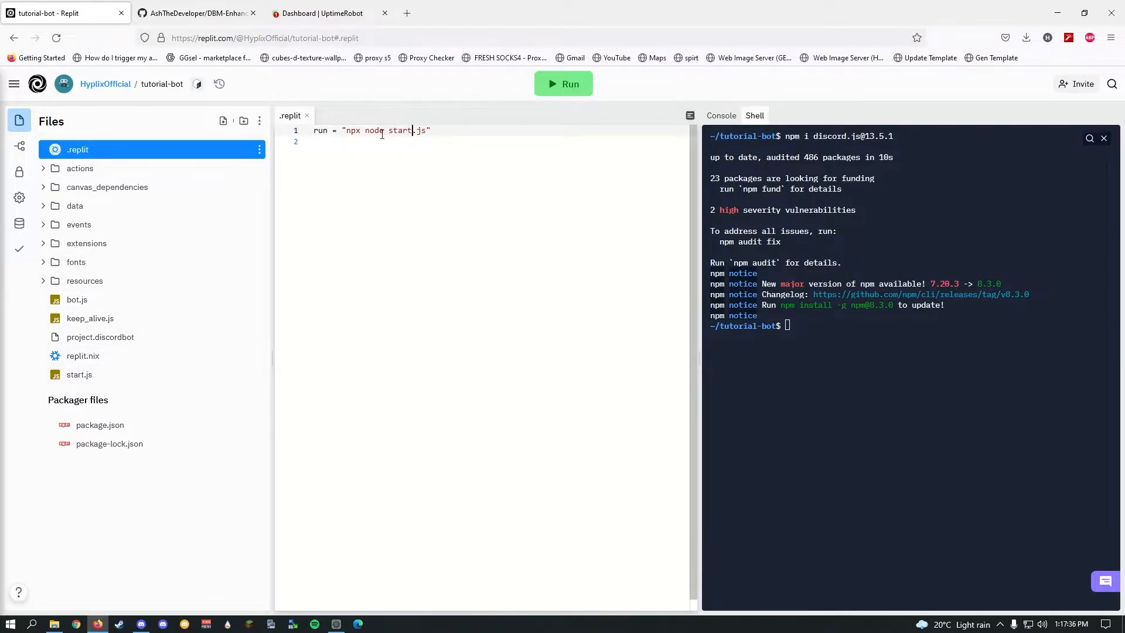
pyautogui.moveTo(389, 130); pyautogui.dragTo(413, 130)
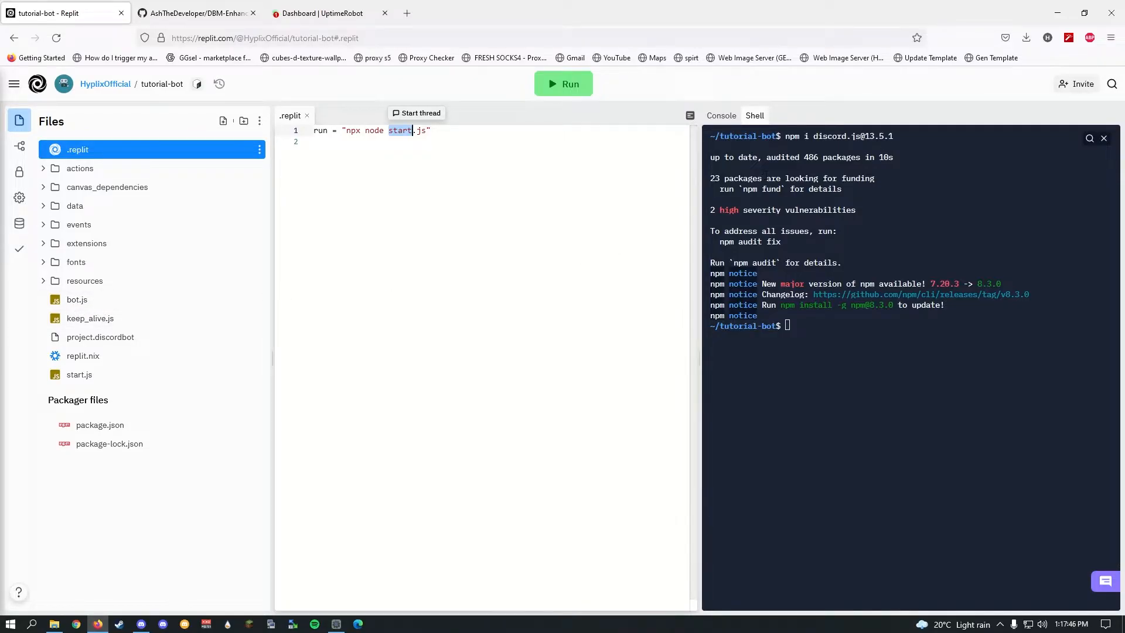
# Look up the required library in the DBM-Enhanced README's Preparation section and install it in the Replit shell with npm i download
pyautogui.click(143, 7)
pyautogui.scroll(-4, 242, 234)
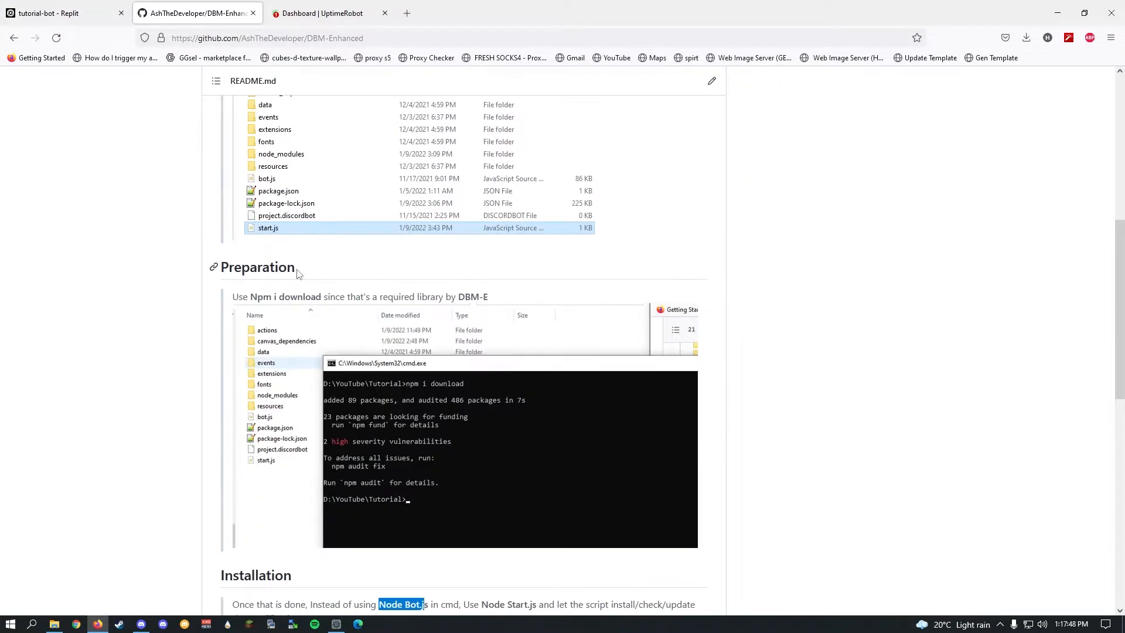
pyautogui.moveTo(251, 297); pyautogui.dragTo(316, 297)
pyautogui.click(53, 7)
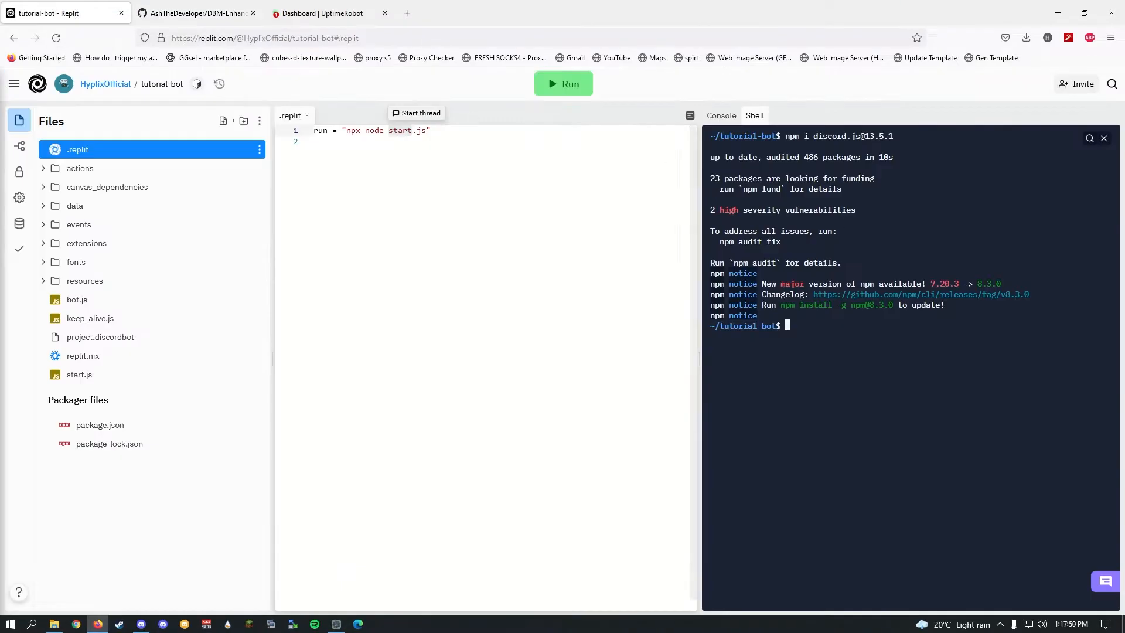
pyautogui.write('npm ')
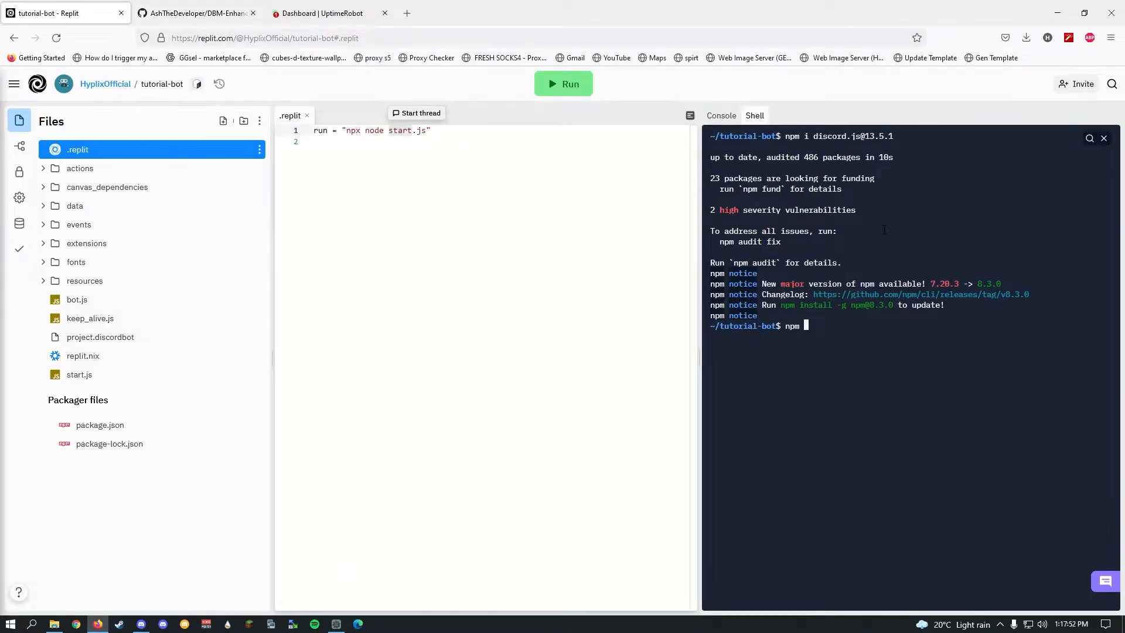
pyautogui.write('i download')
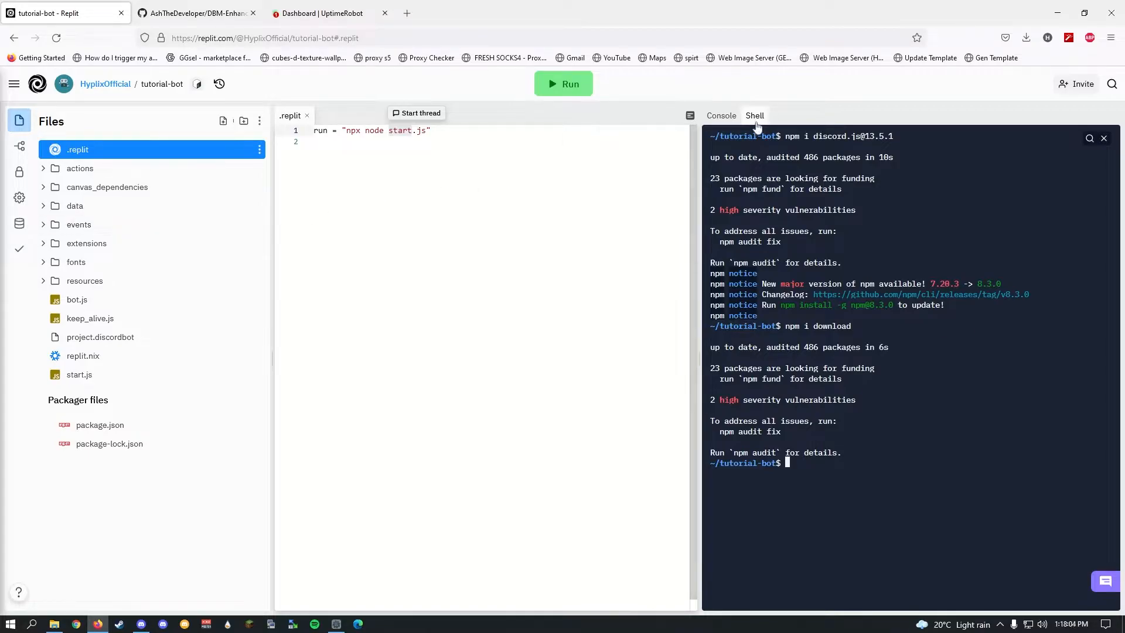
# Run tutorial-bot with the console output in view to install DBM-E
pyautogui.click(721, 116)
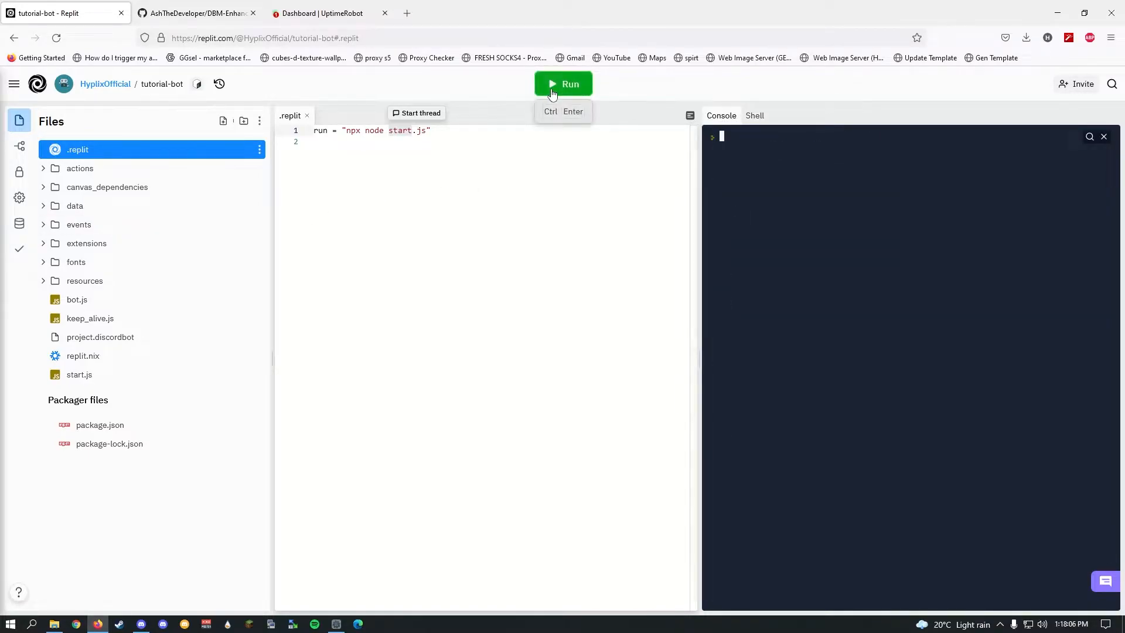
pyautogui.click(557, 88)
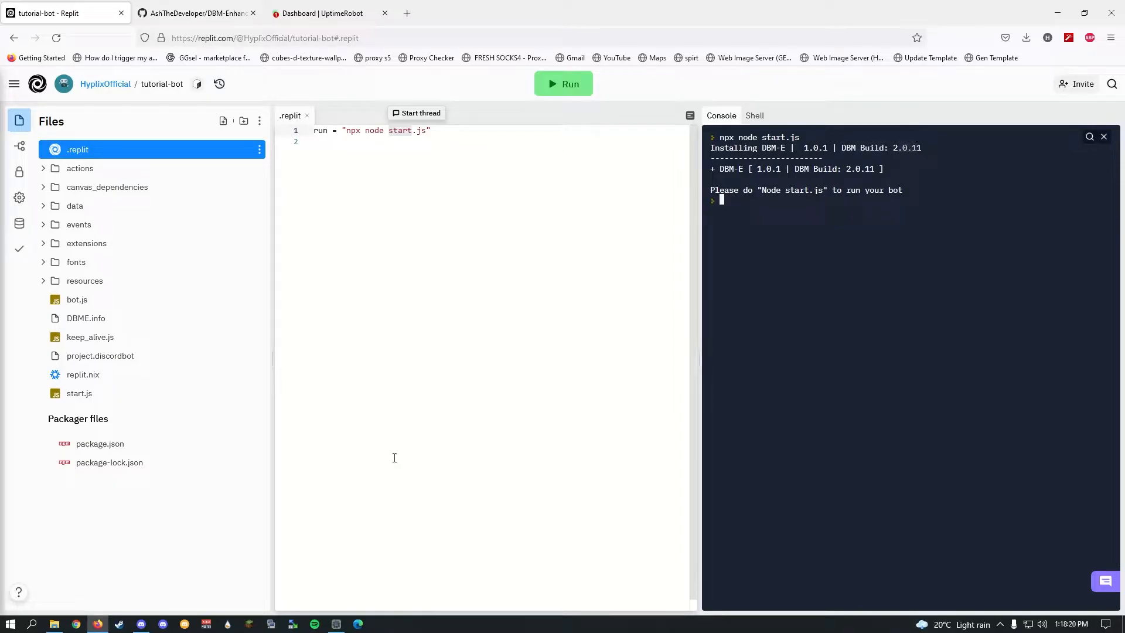
# Check the version in Discord Bot Maker's About window, and run tutorial-bot on Replit again
pyautogui.click(337, 624)
pyautogui.click(405, 195)
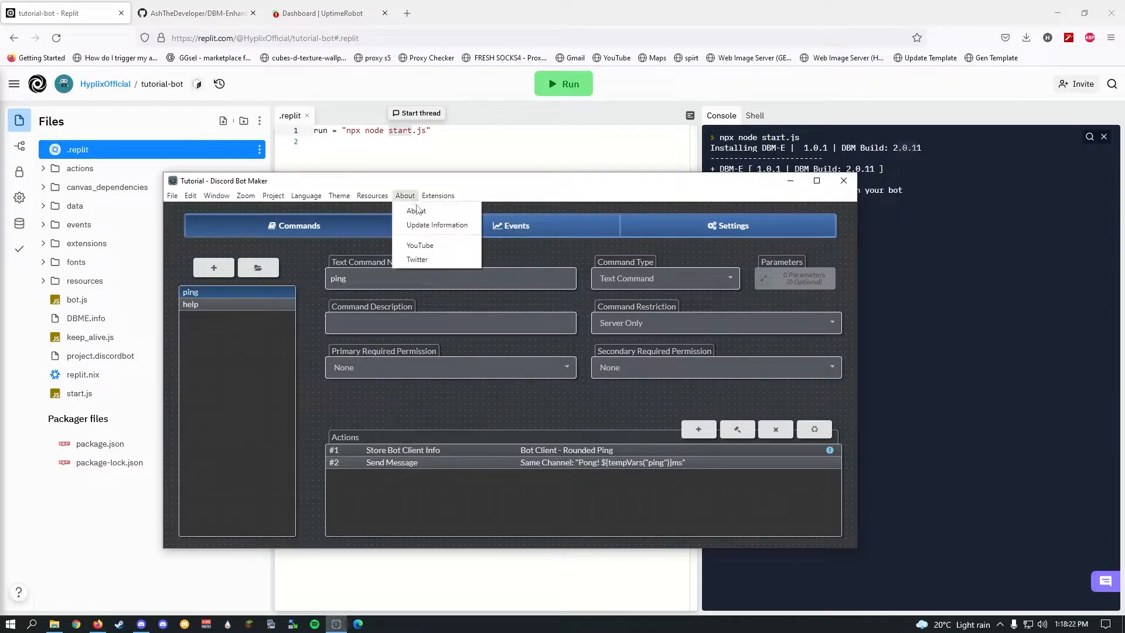
pyautogui.click(412, 212)
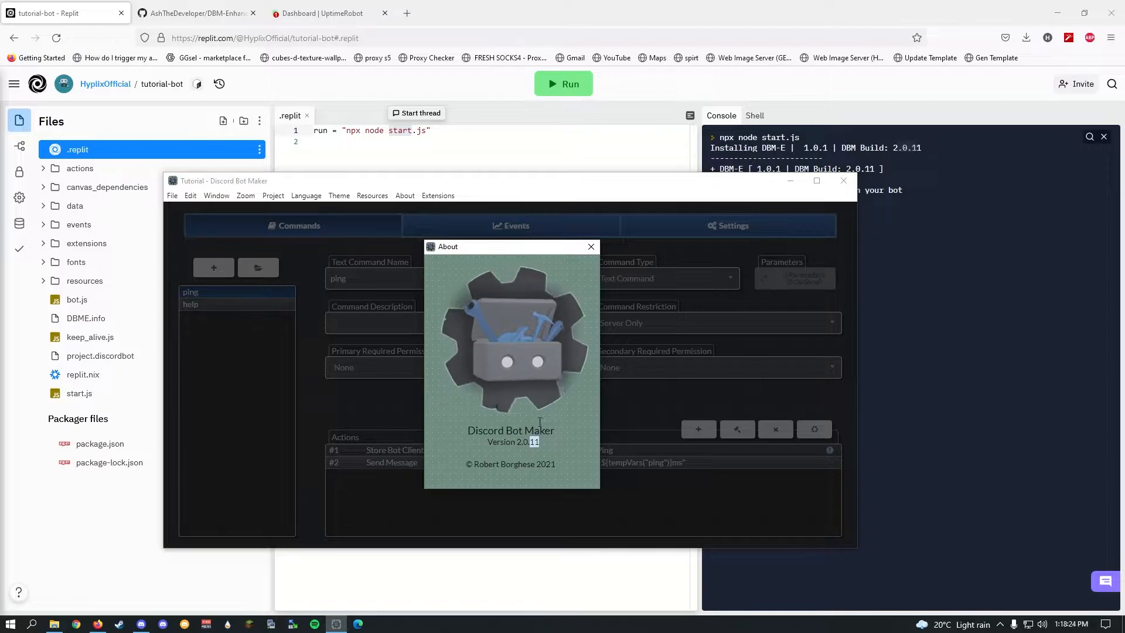
pyautogui.click(592, 247)
pyautogui.click(785, 184)
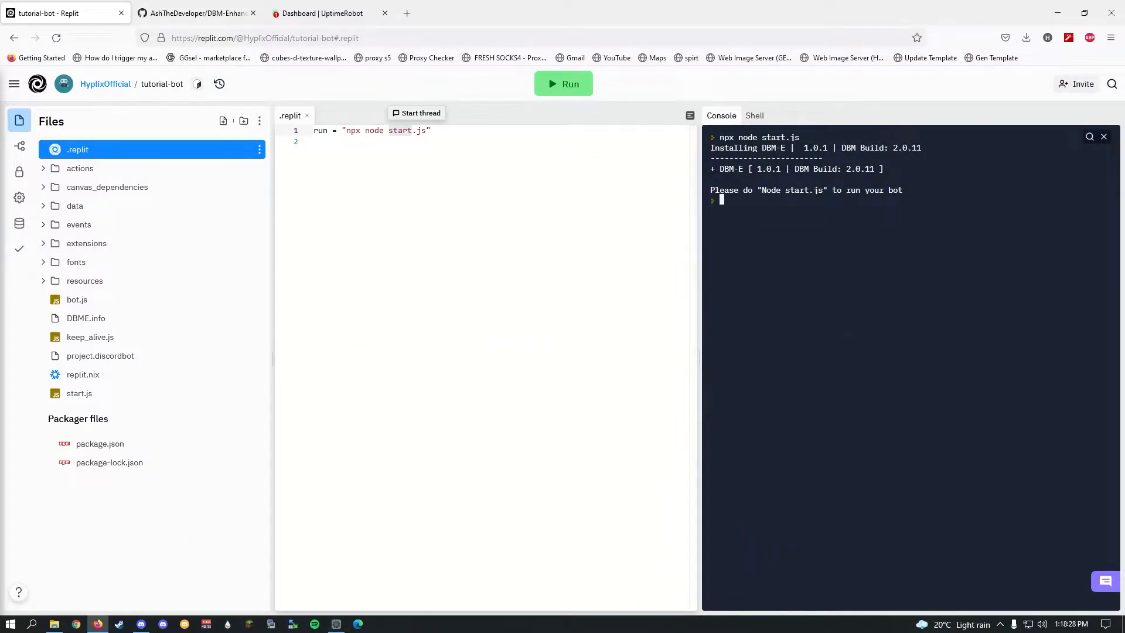
pyautogui.click(568, 91)
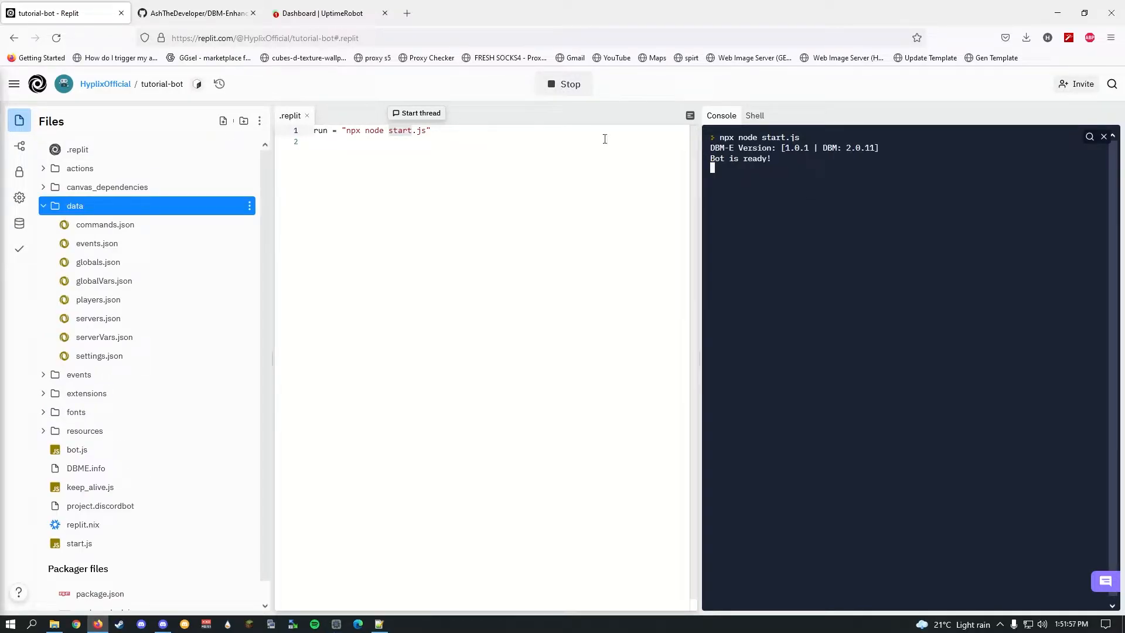
# Start the Tutorial Bot monitor on the UptimeRobot dashboard and return to the tutorial-bot project on Replit
pyautogui.click(304, 18)
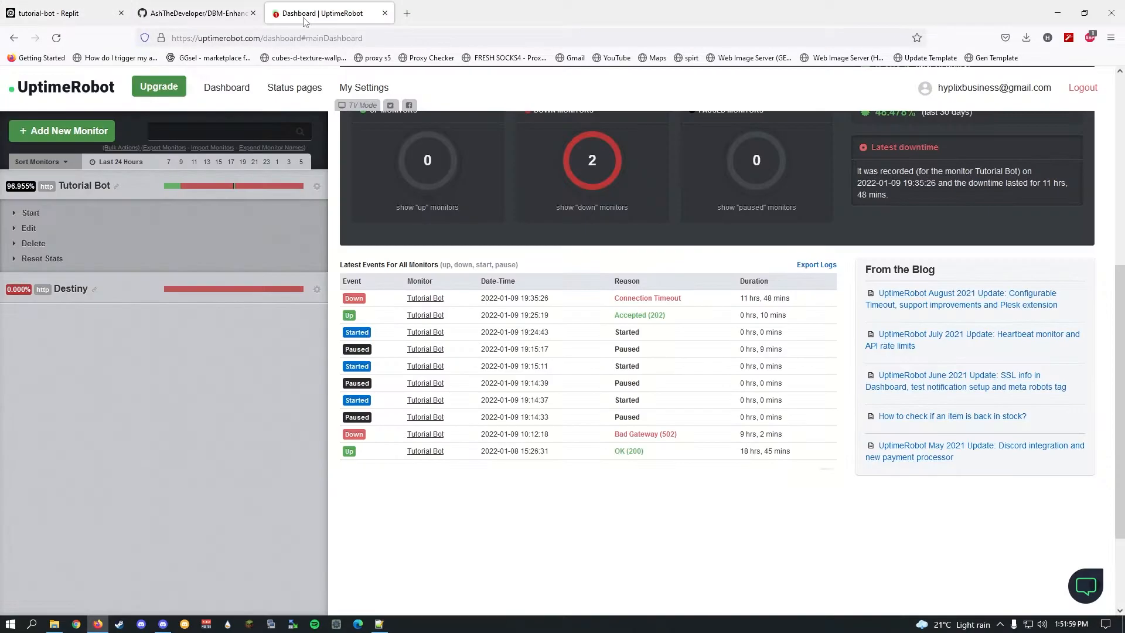
pyautogui.click(315, 187)
pyautogui.click(314, 202)
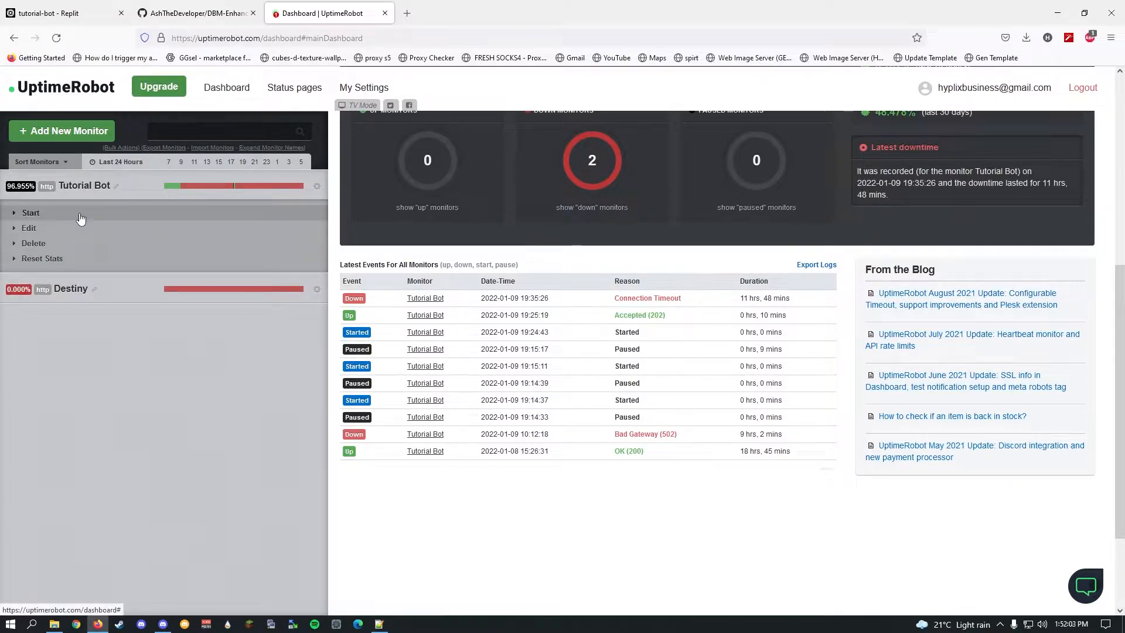
pyautogui.click(79, 218)
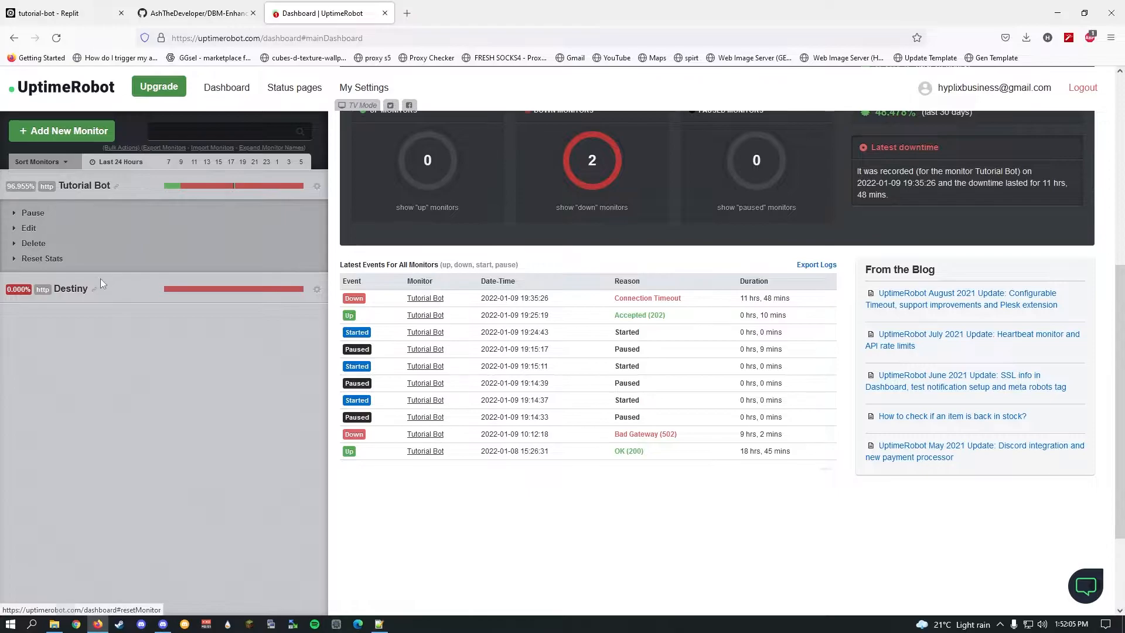
pyautogui.click(316, 186)
pyautogui.click(53, 13)
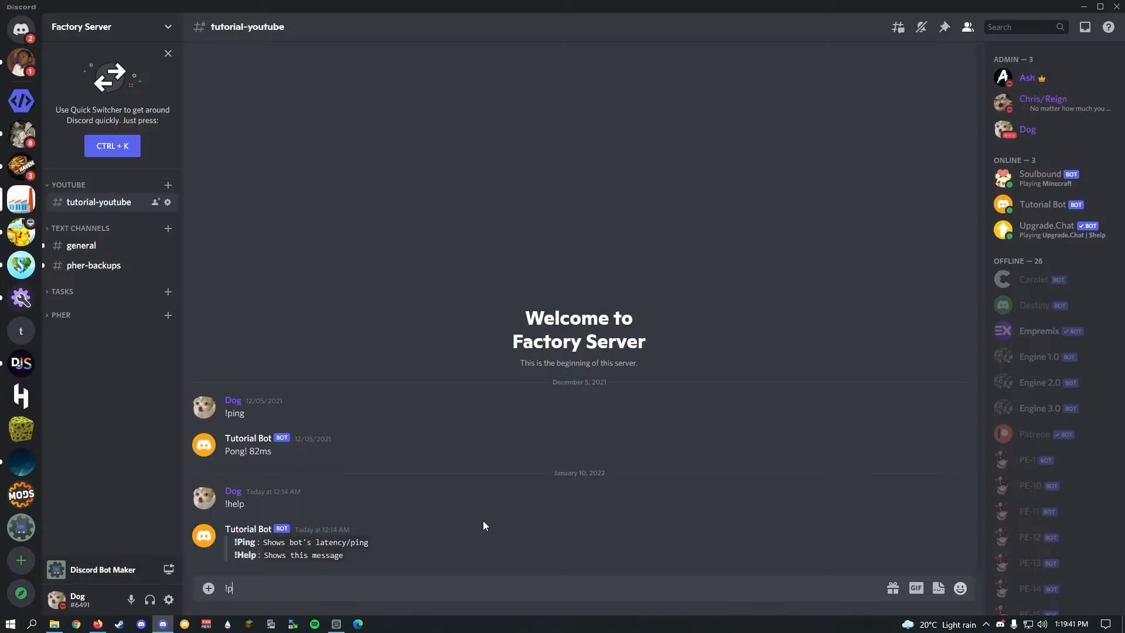
# Test the bot in Discord by sending !ping and !help in the tutorial-youtube channel
pyautogui.write('!ping')
pyautogui.press('Return')
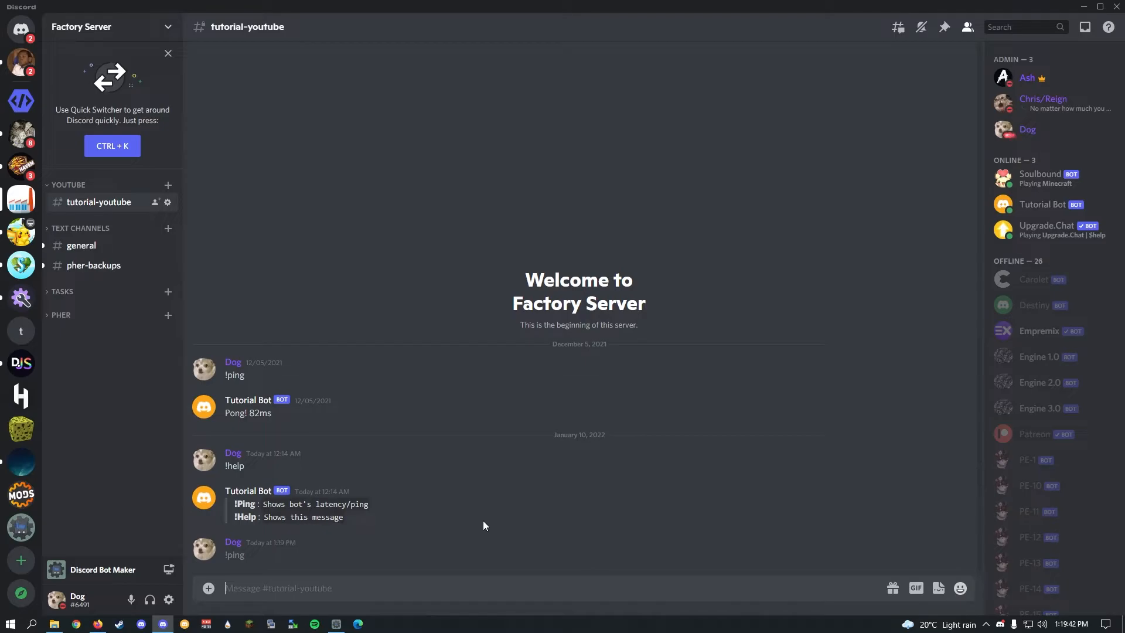
pyautogui.write('!help')
pyautogui.press('Return')
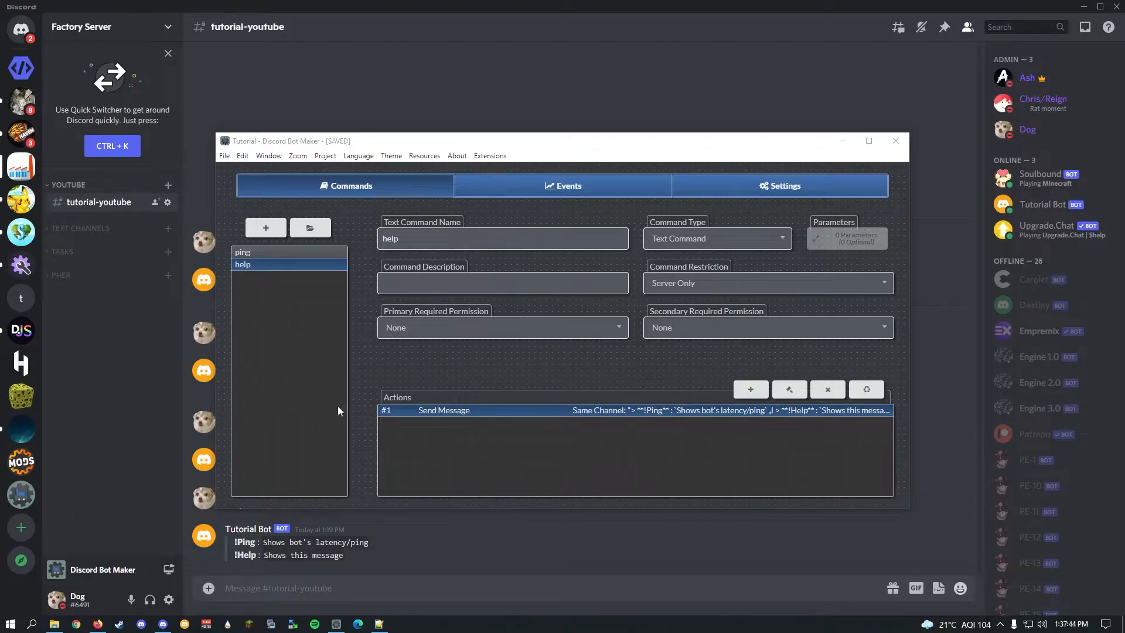
# Start a new action for the help command in Discord Bot Maker and examine DBM-Enhanced actions such as Action Anchor and End Action Sequence
pyautogui.click(750, 389)
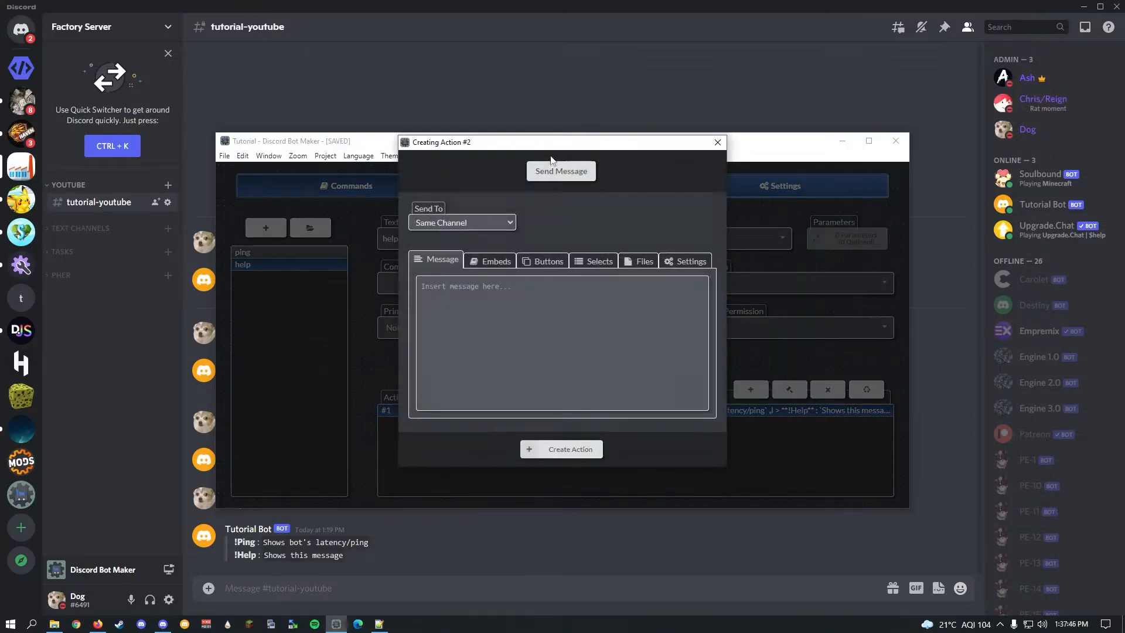
pyautogui.click(553, 170)
pyautogui.click(492, 283)
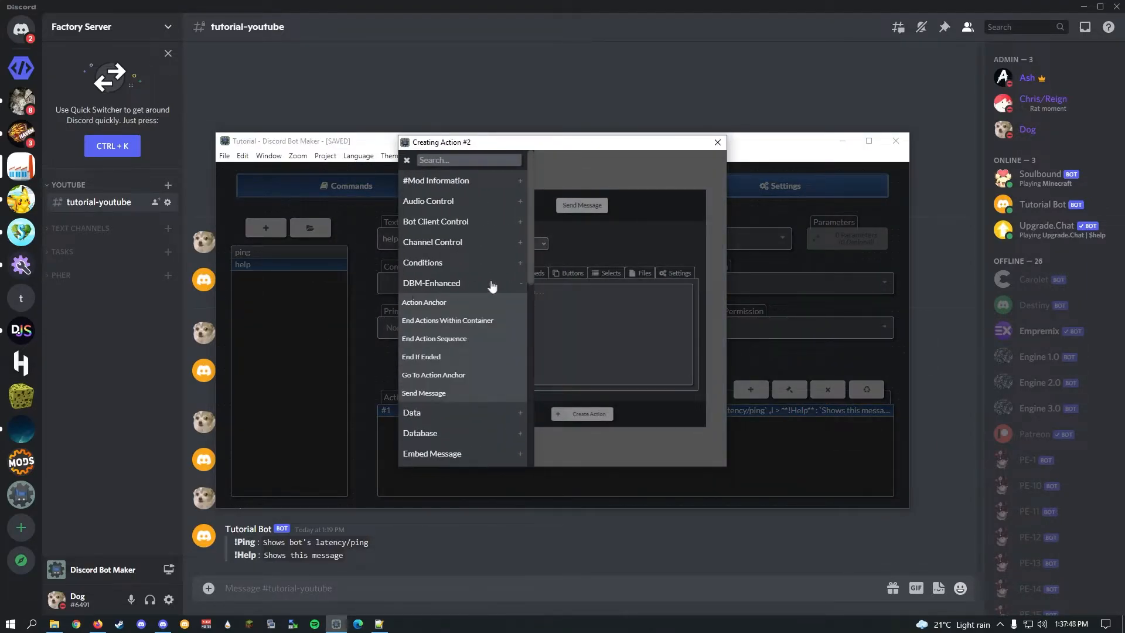
pyautogui.click(467, 303)
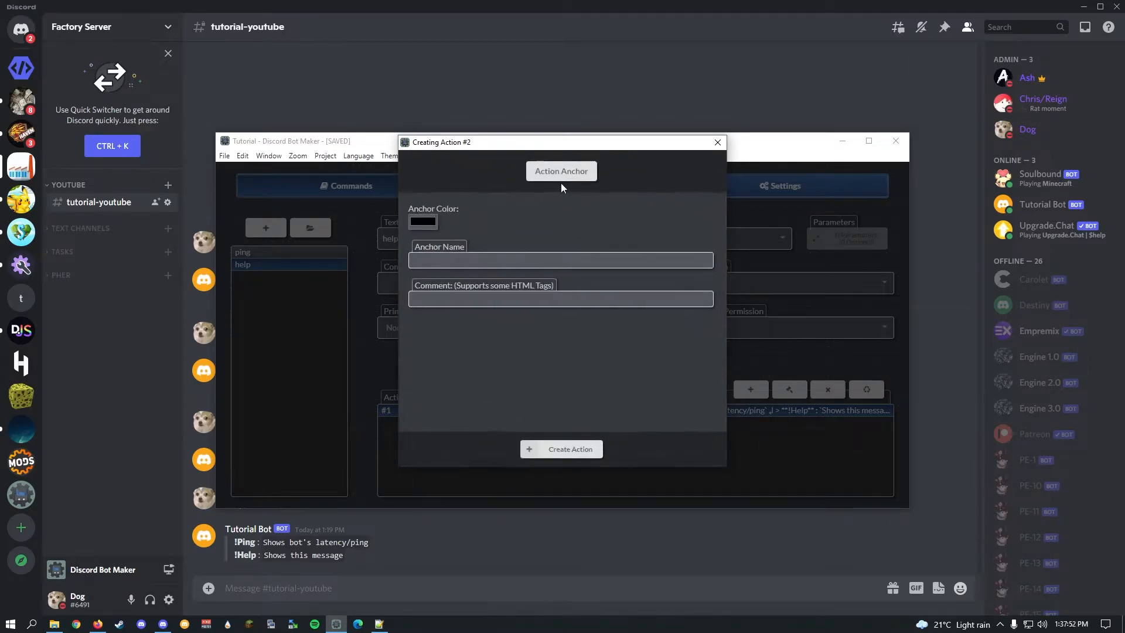
pyautogui.click(561, 176)
pyautogui.click(449, 321)
pyautogui.click(561, 171)
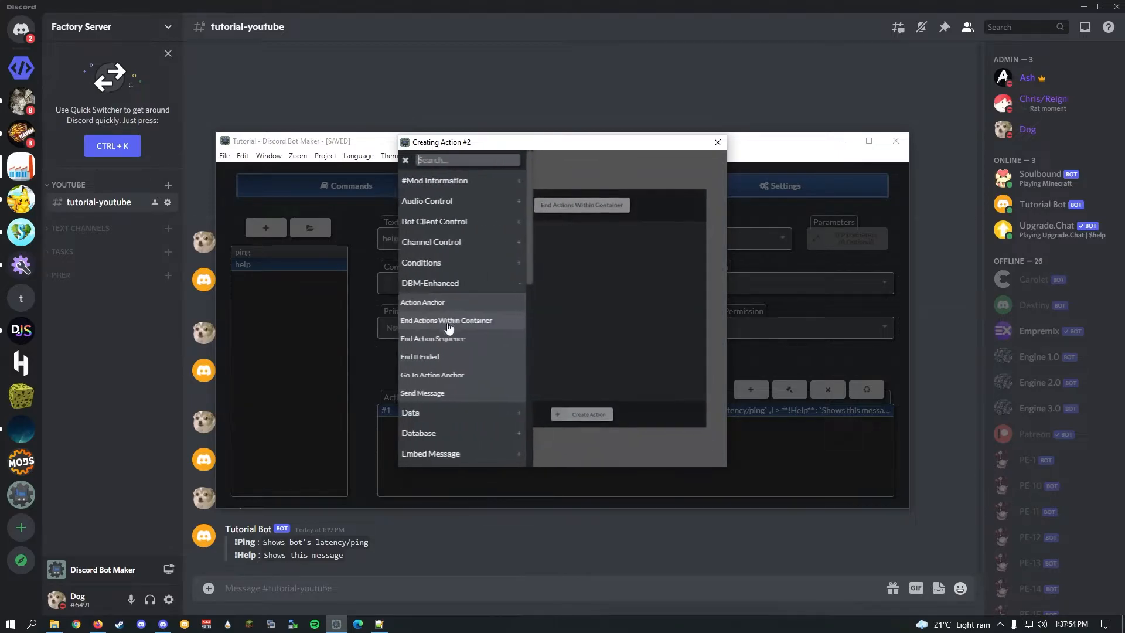
pyautogui.click(450, 338)
pyautogui.click(564, 178)
pyautogui.click(463, 340)
# Examine the DBM-Enhanced Go To Action Anchor and Send Message actions, and close the new action without creating it
pyautogui.click(573, 186)
pyautogui.click(446, 375)
pyautogui.click(557, 174)
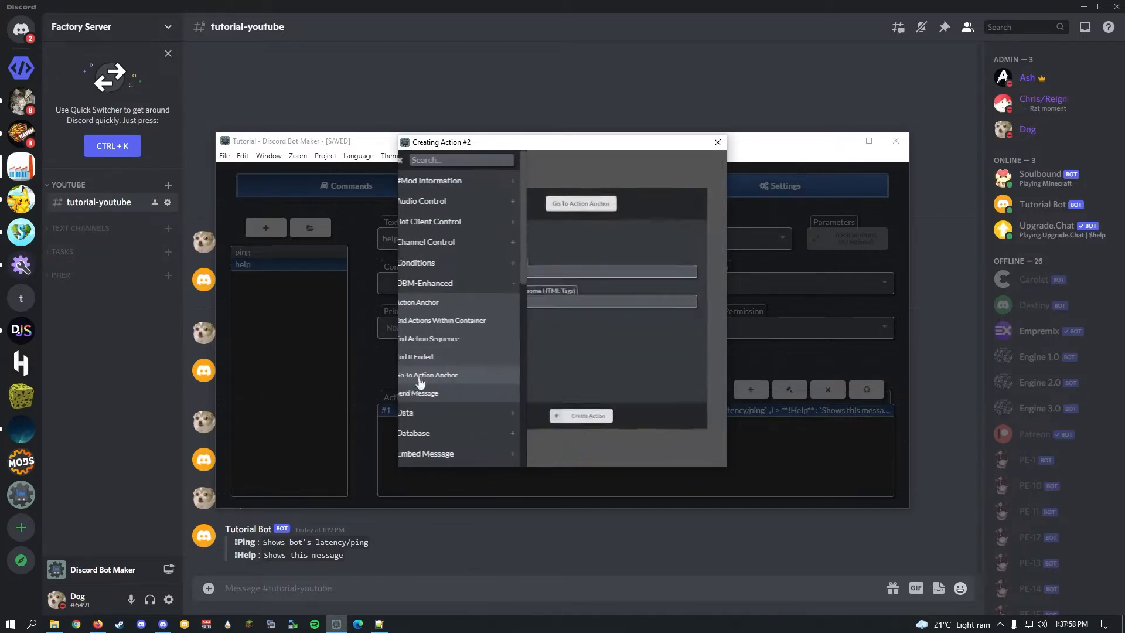
pyautogui.click(418, 377)
pyautogui.click(560, 174)
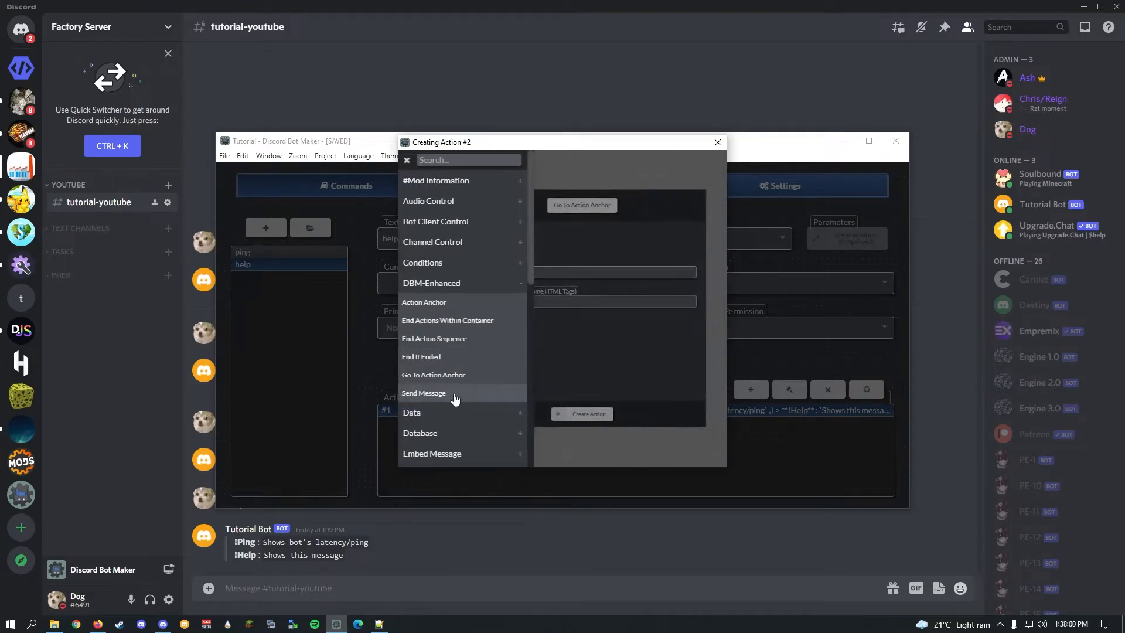
pyautogui.click(454, 393)
pyautogui.click(564, 176)
pyautogui.click(451, 302)
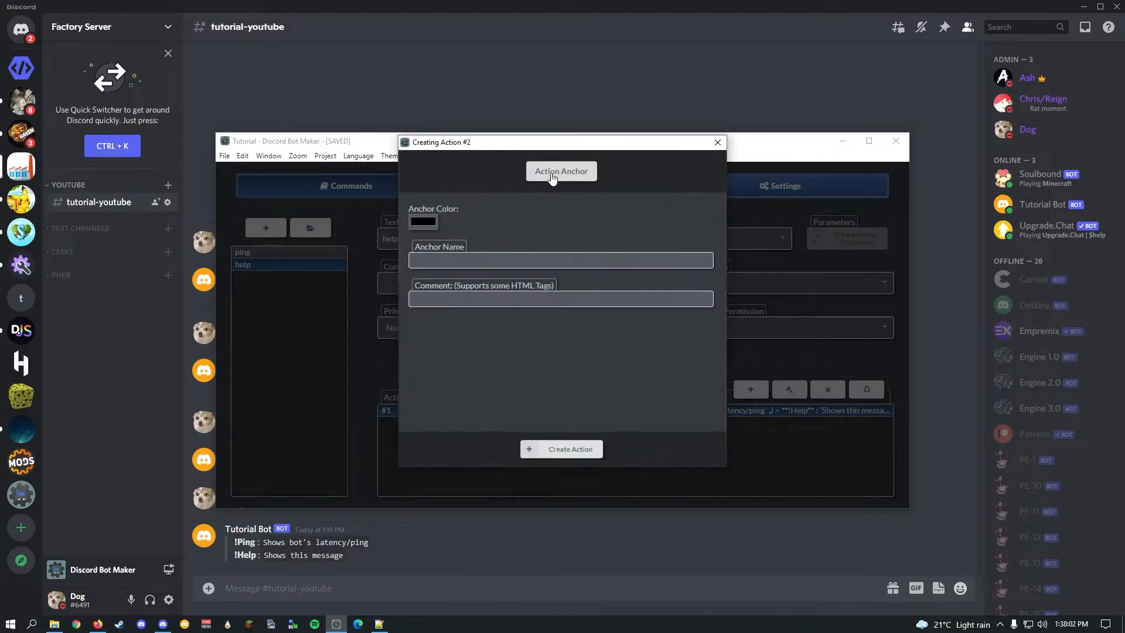
pyautogui.click(571, 171)
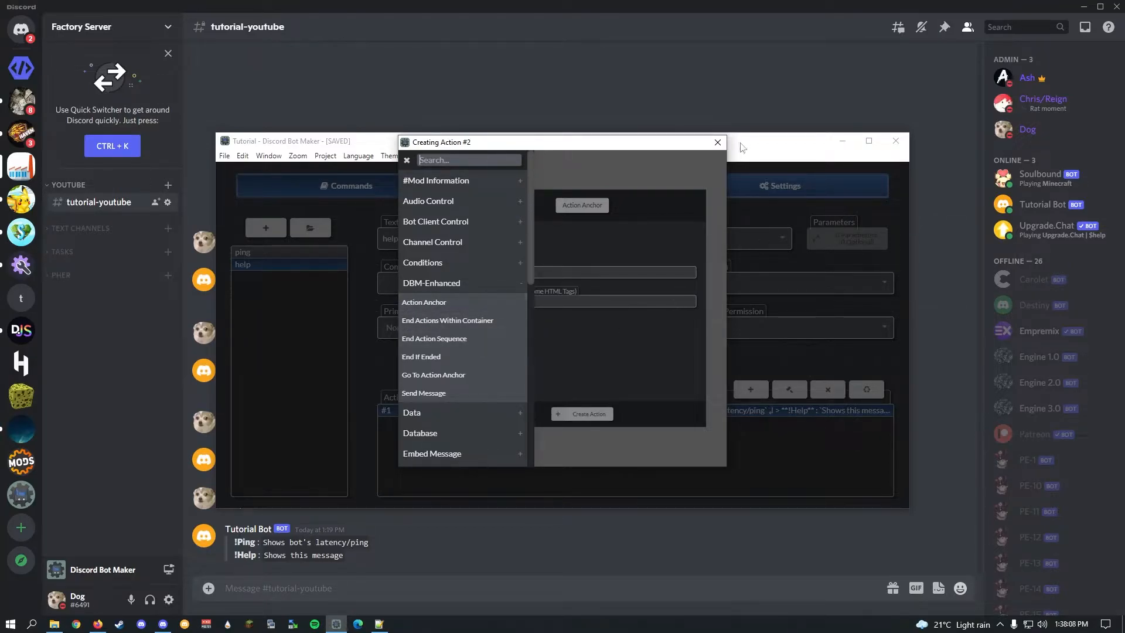
pyautogui.click(717, 142)
# Open the help command's Send Message action for editing and clear its message text
pyautogui.moveTo(561, 143); pyautogui.dragTo(540, 73)
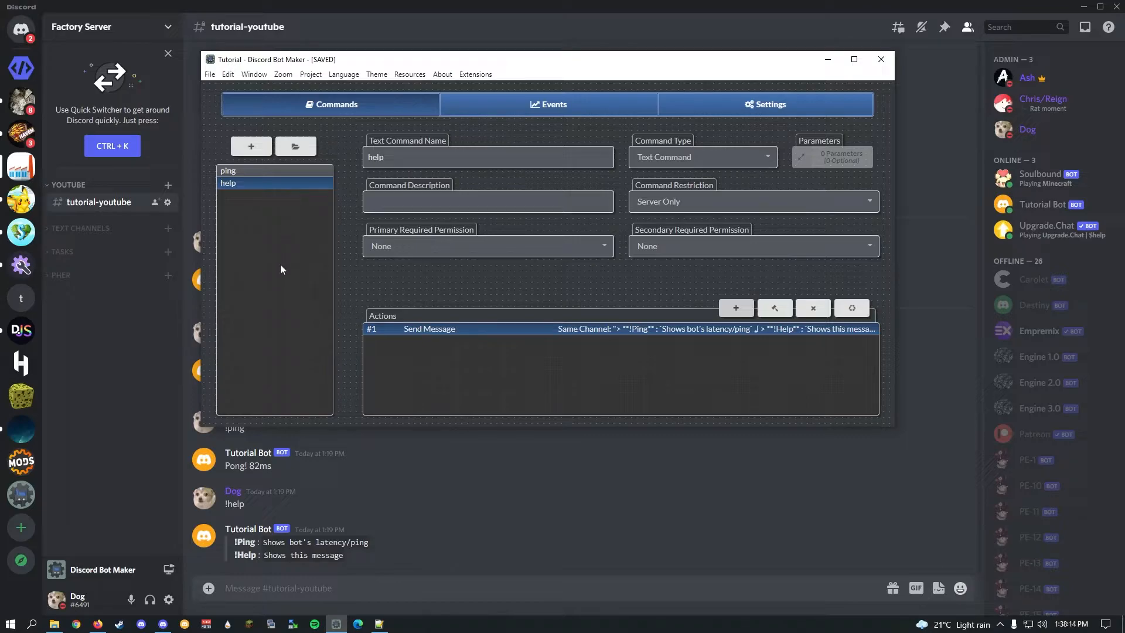
pyautogui.doubleClick(447, 330)
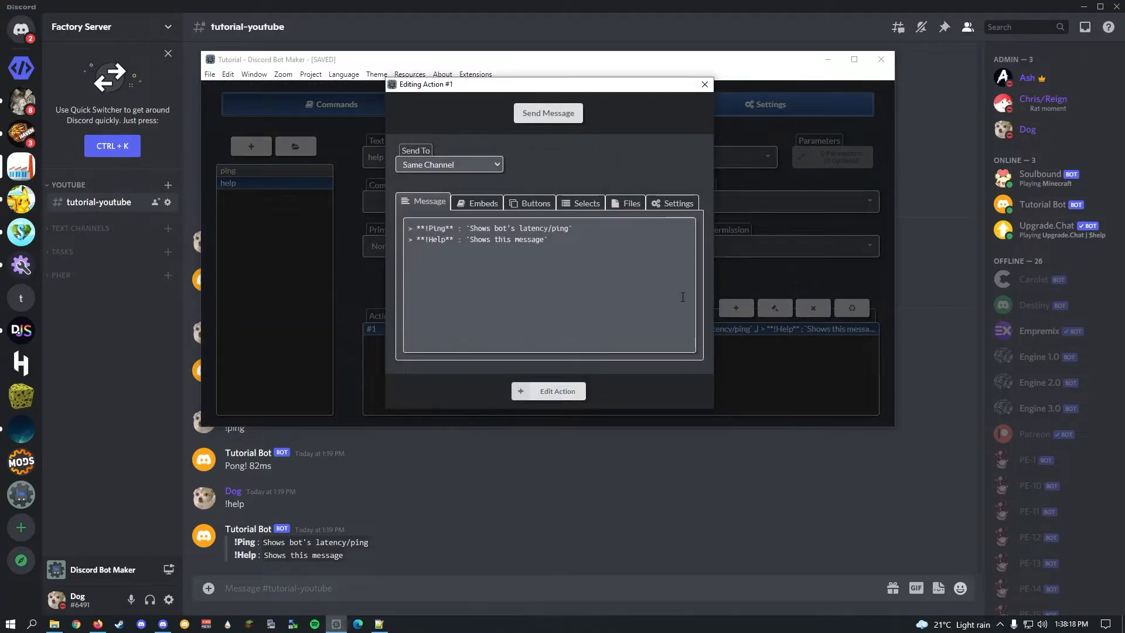
pyautogui.hotkey('ctrl', 'a')
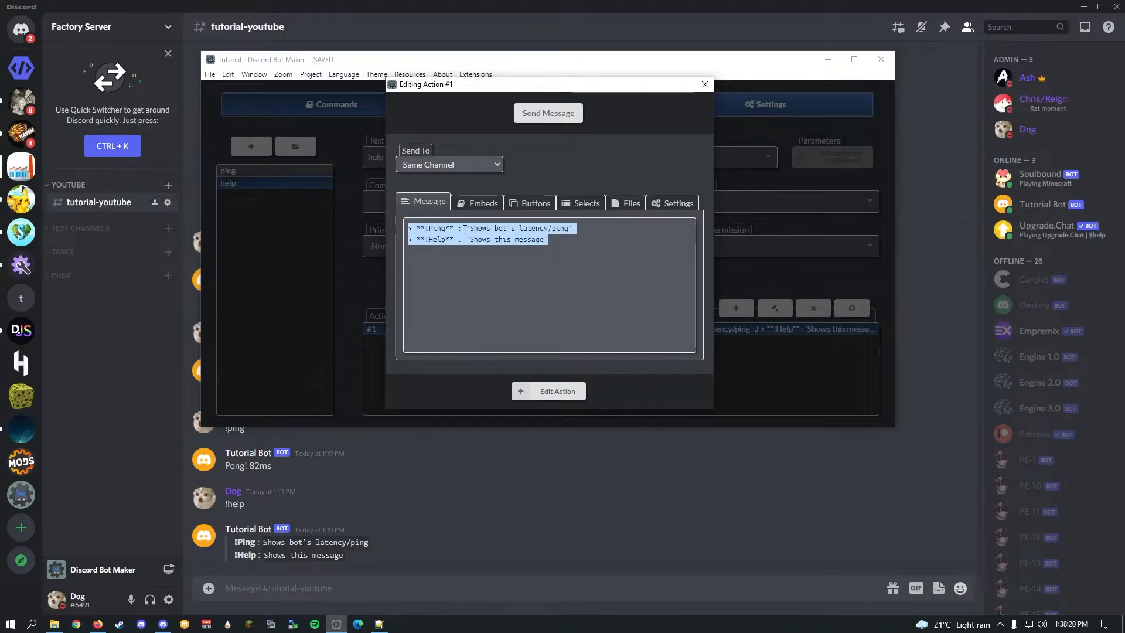
pyautogui.press('BackSpace')
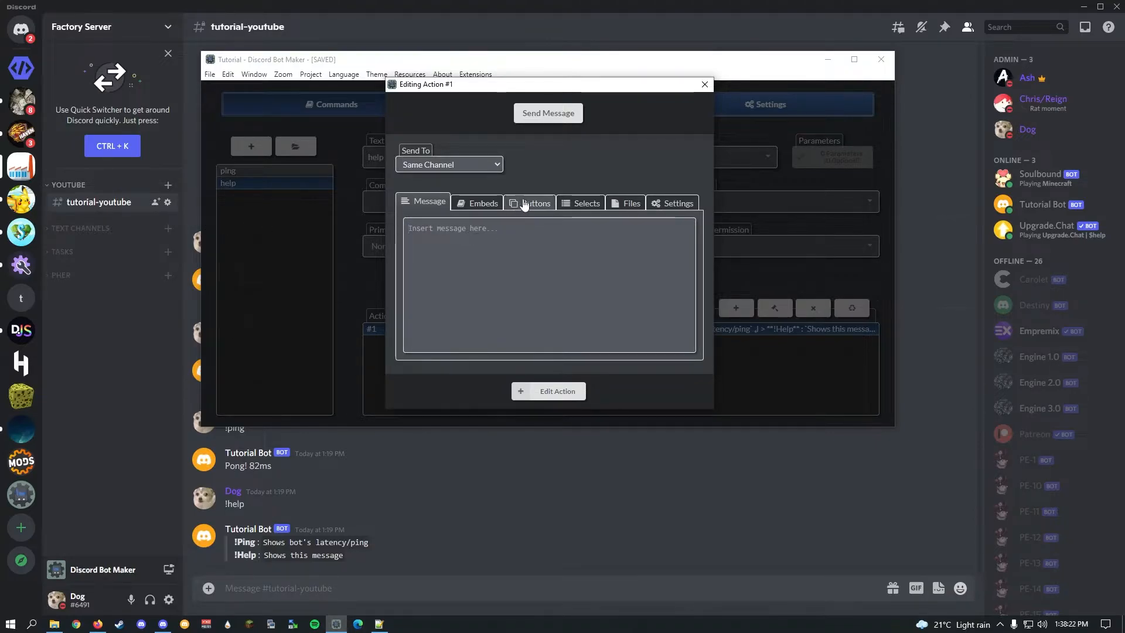
pyautogui.press('super+v')
pyautogui.click(593, 246)
# Set the Send Message action's message text to "Select A Menu"
pyautogui.click(530, 202)
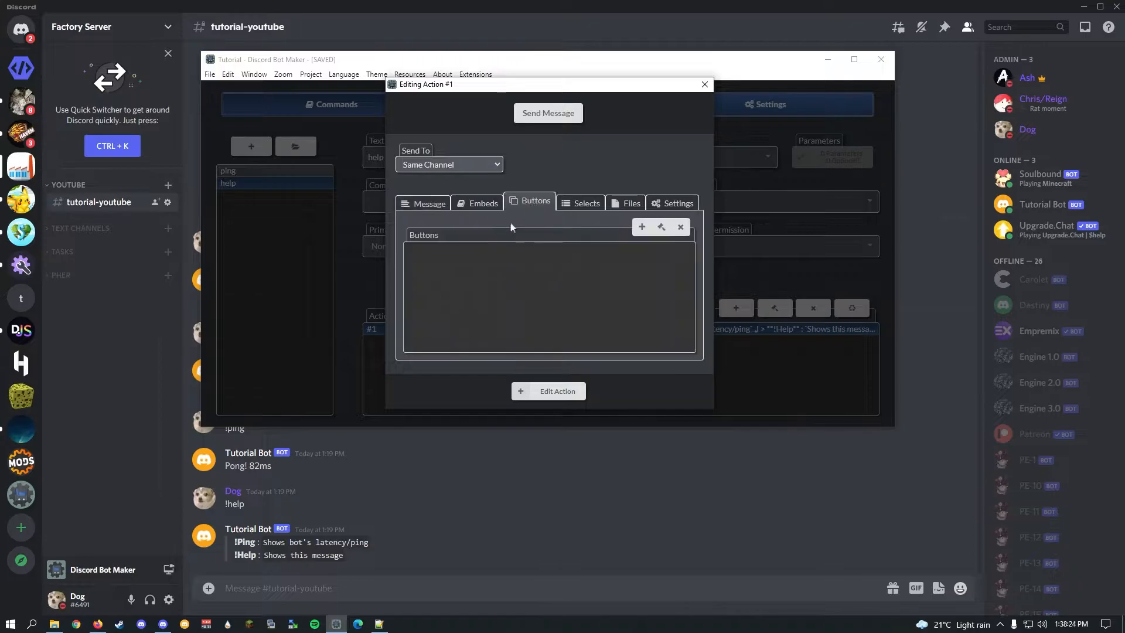
pyautogui.click(478, 203)
pyautogui.click(424, 201)
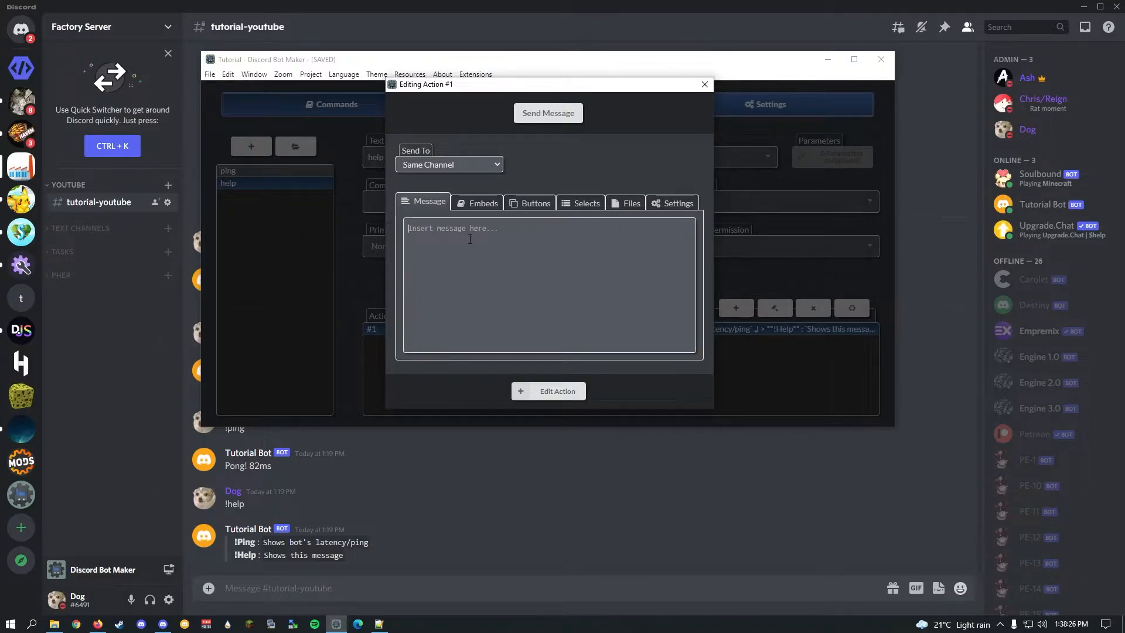
pyautogui.write('Select A ')
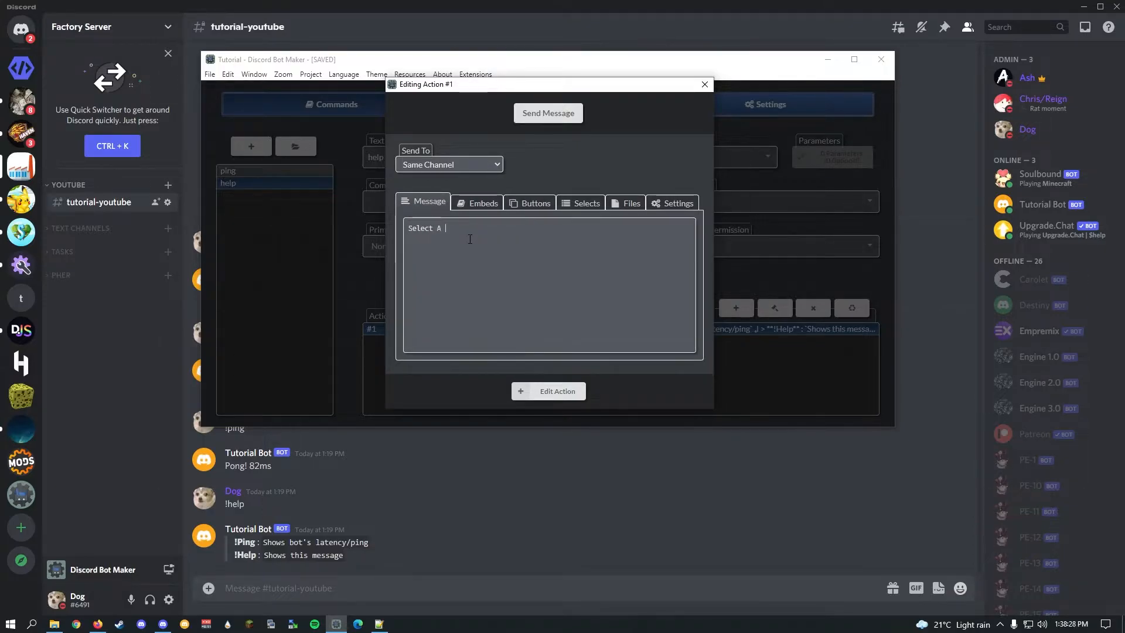
pyautogui.write('Menu')
# Add a select menu with placeholder "Type Of Help", temp variable "answer" and action response mode "Once, Command User Only"
pyautogui.click(583, 202)
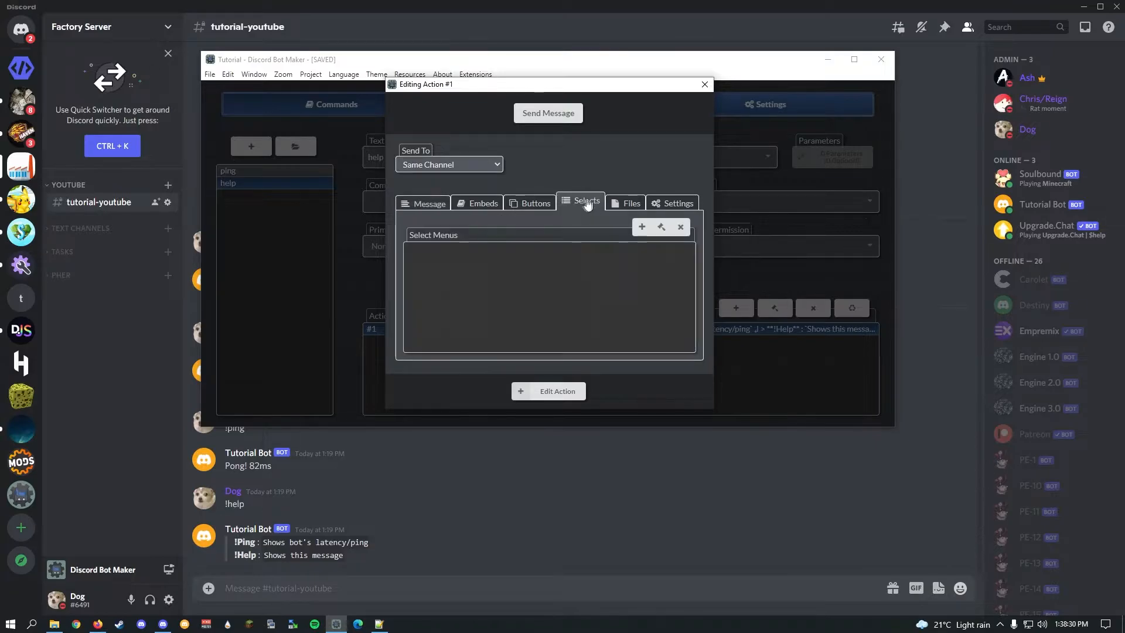
pyautogui.click(640, 228)
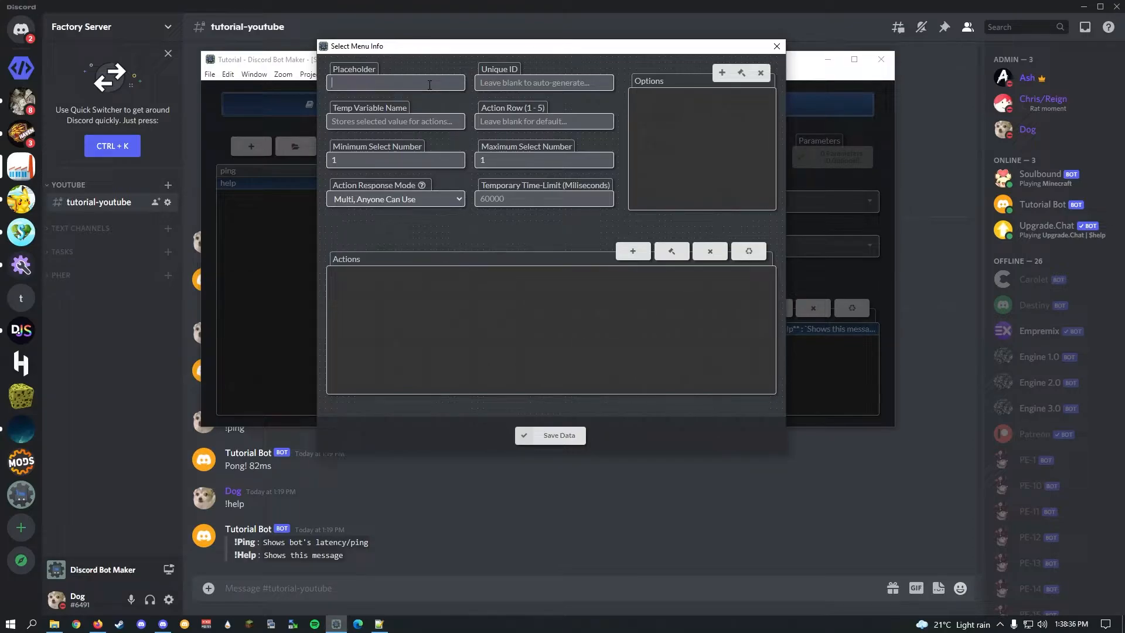
pyautogui.write('Type O')
pyautogui.click(397, 120)
pyautogui.write('se')
pyautogui.press('BackSpace')
pyautogui.press('BackSpace')
pyautogui.write('ans')
pyautogui.click(399, 200)
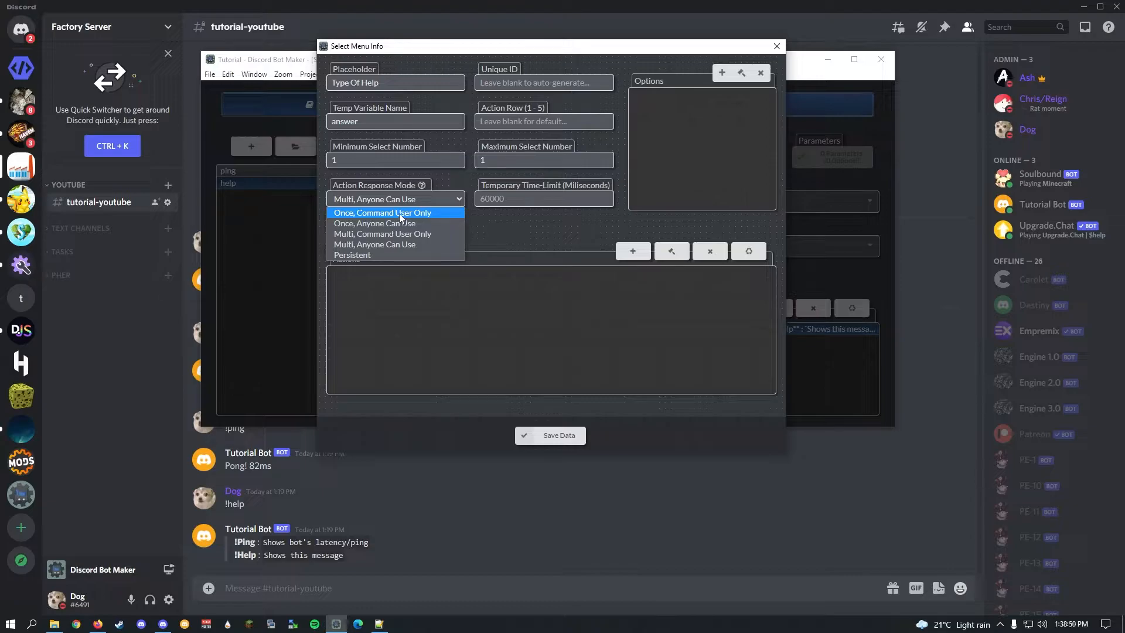
pyautogui.click(399, 213)
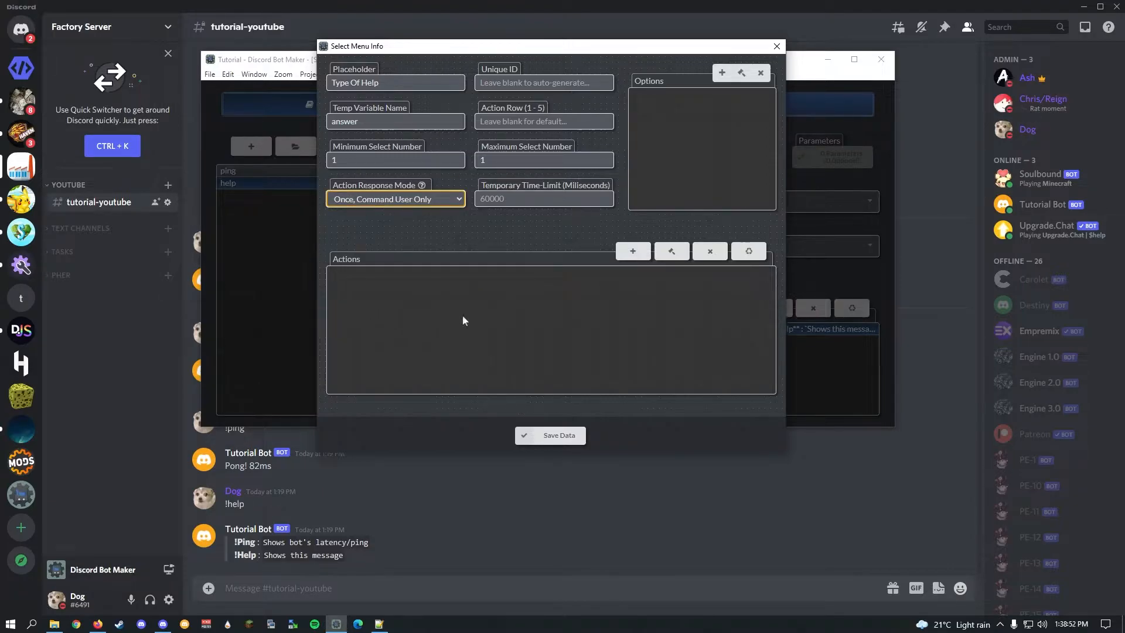
# Add an option named "Commands" to the select menu and save its data
pyautogui.click(721, 74)
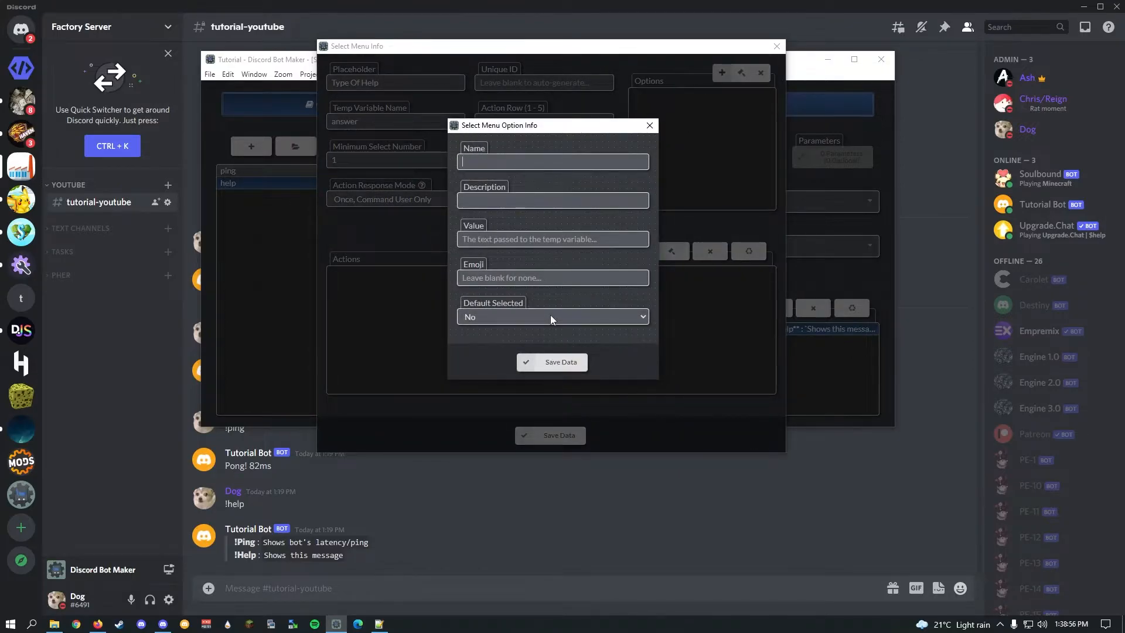
pyautogui.write('Hommands')
pyautogui.click(531, 200)
pyautogui.click(540, 368)
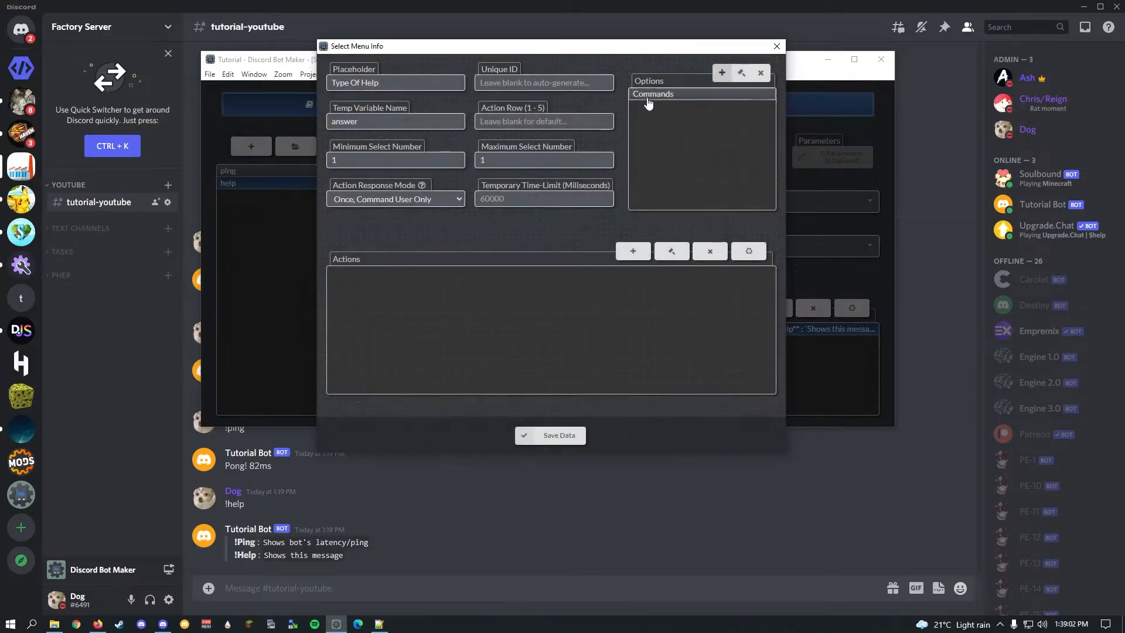
# Duplicate the Commands option, rename the copy as "Support", and set its value to 2
pyautogui.click(659, 107)
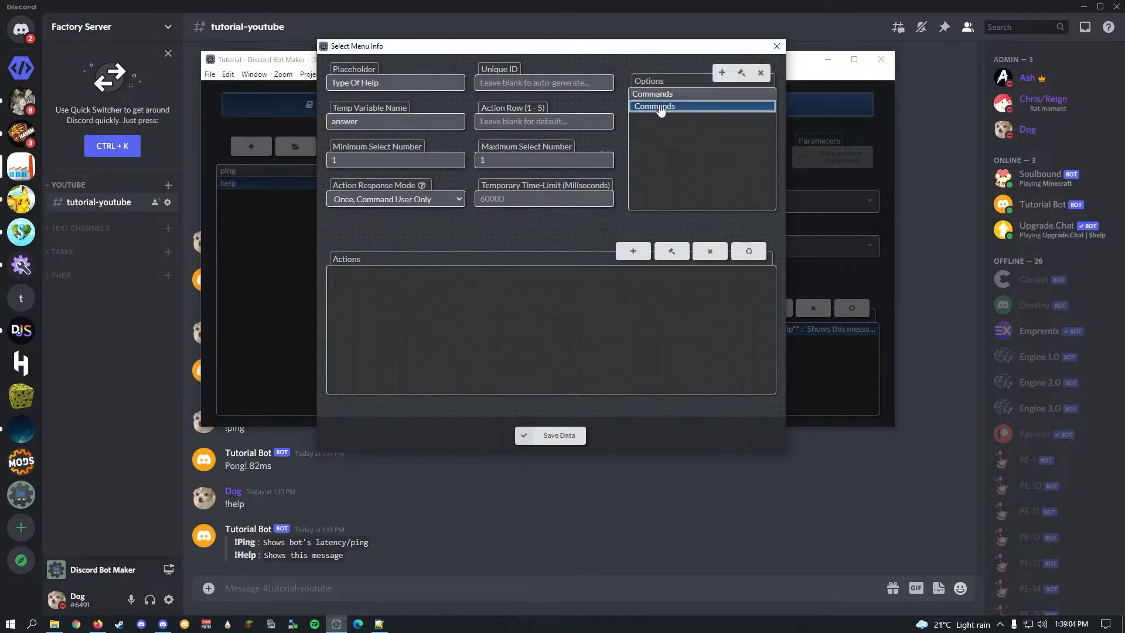
pyautogui.doubleClick(659, 107)
pyautogui.hotkey('ctrl', 'a')
pyautogui.write('Support')
pyautogui.press('Tab')
pyautogui.press('Tab')
pyautogui.write('2')
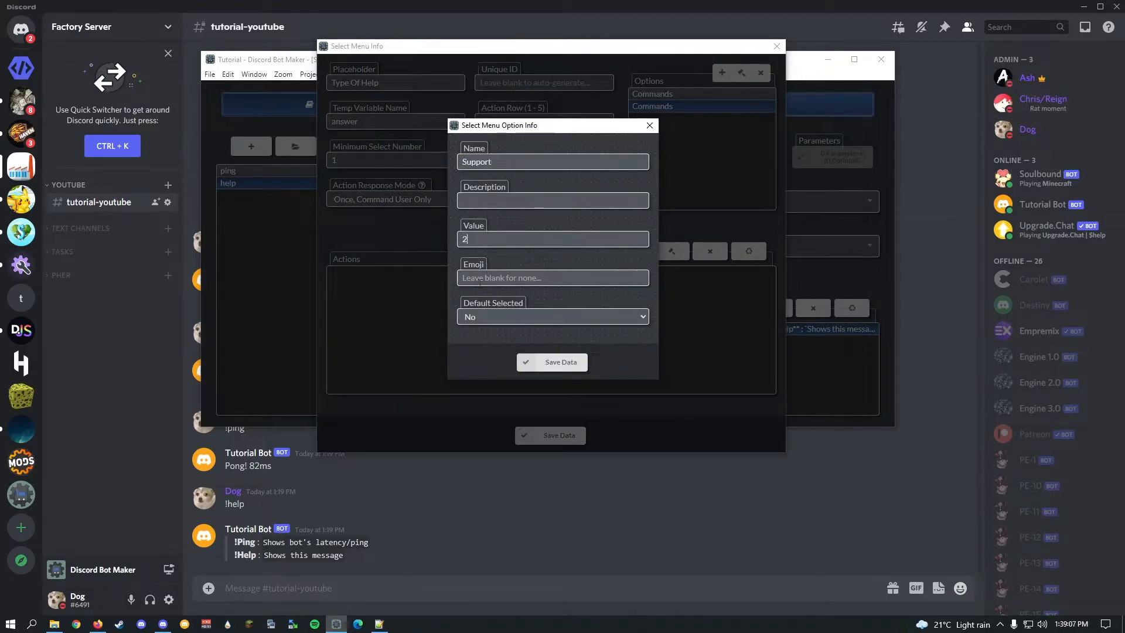
pyautogui.click(555, 365)
# Review the select menu's temp variable name and the Support option's settings, and close the option
pyautogui.click(670, 97)
pyautogui.doubleClick(347, 122)
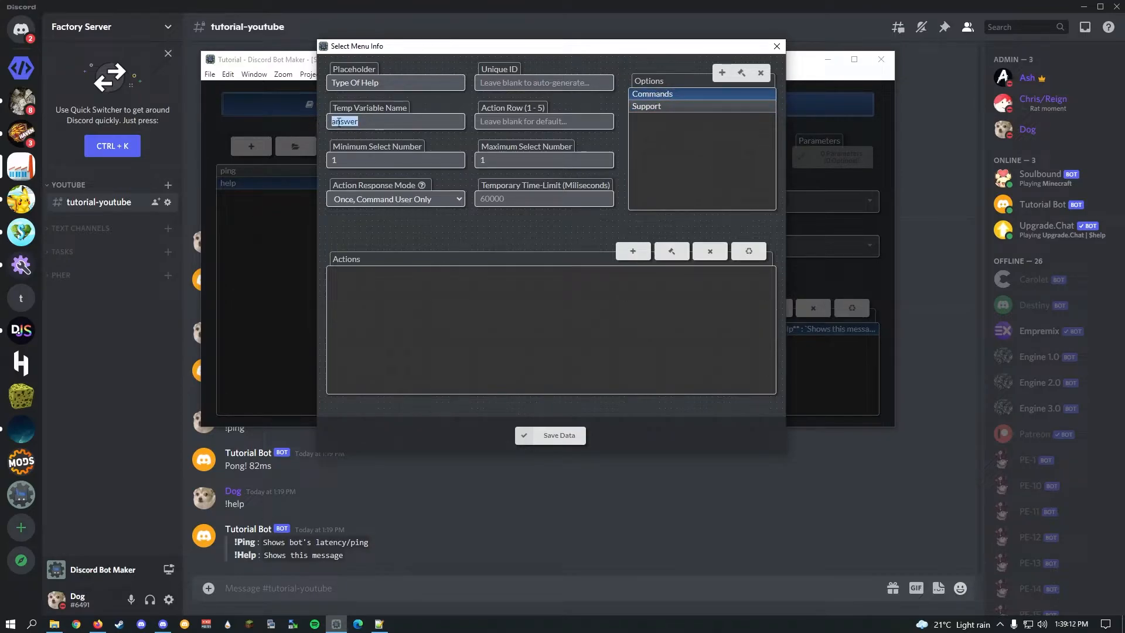
pyautogui.doubleClick(696, 106)
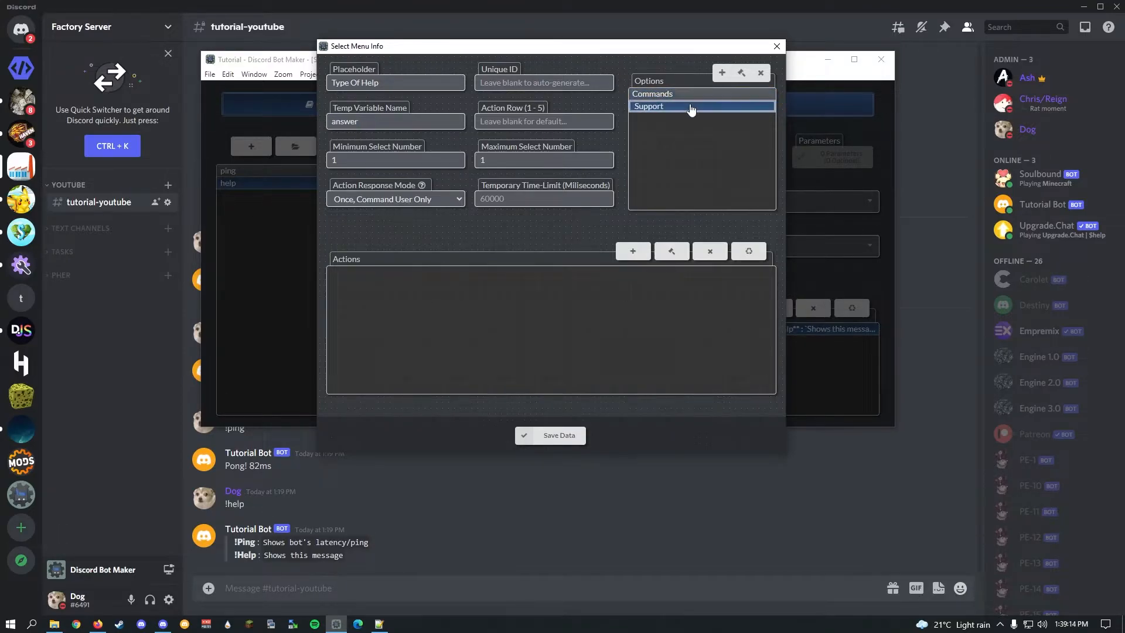
pyautogui.click(650, 126)
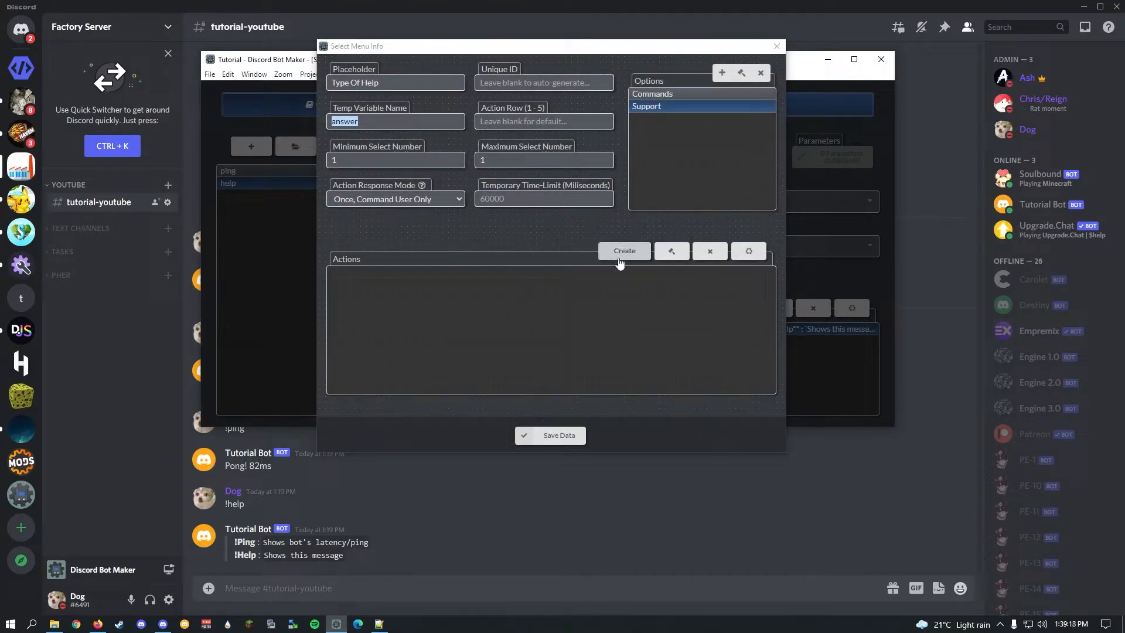
# Examine the Await Interaction settings in a new action for the select menu, and close it without creating it
pyautogui.moveTo(613, 47); pyautogui.dragTo(754, 46)
pyautogui.click(769, 241)
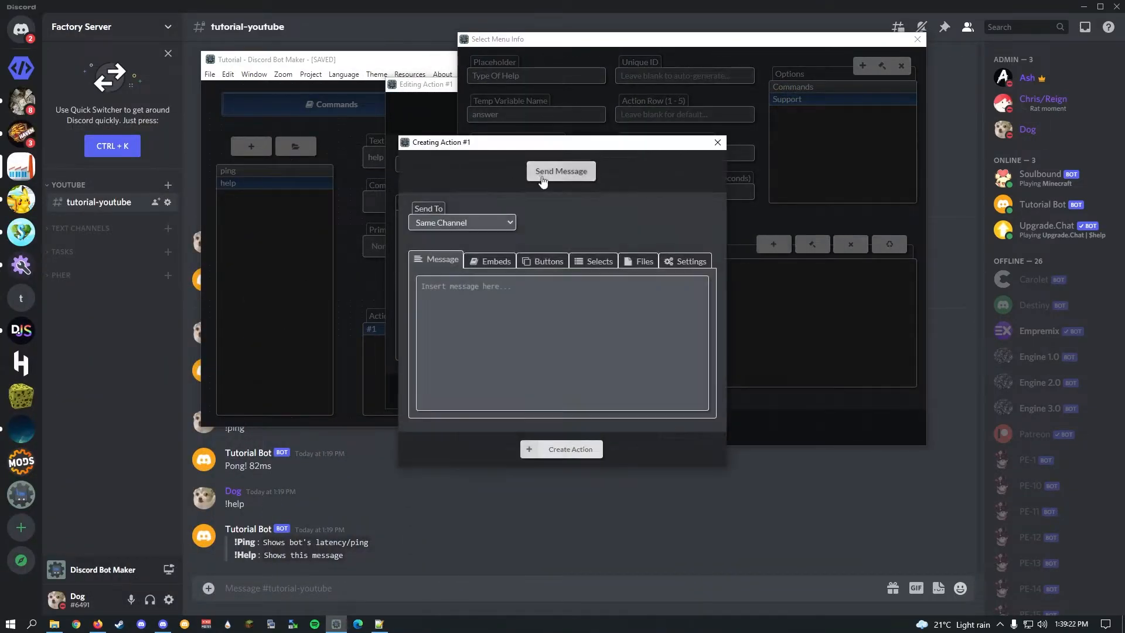
pyautogui.click(573, 171)
pyautogui.write('await')
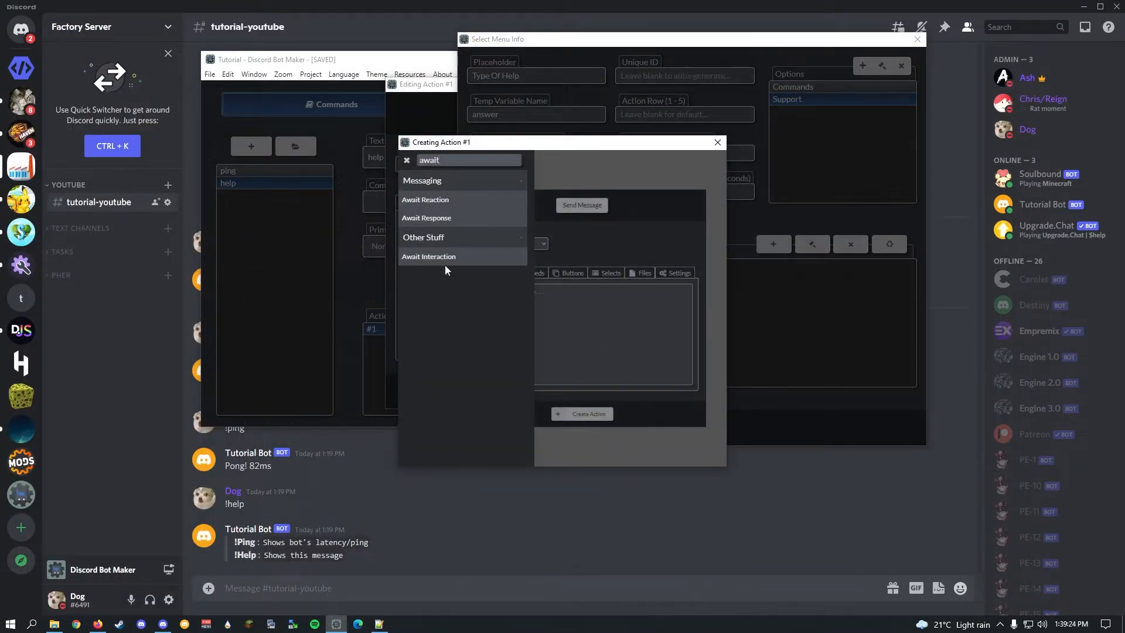
pyautogui.click(444, 258)
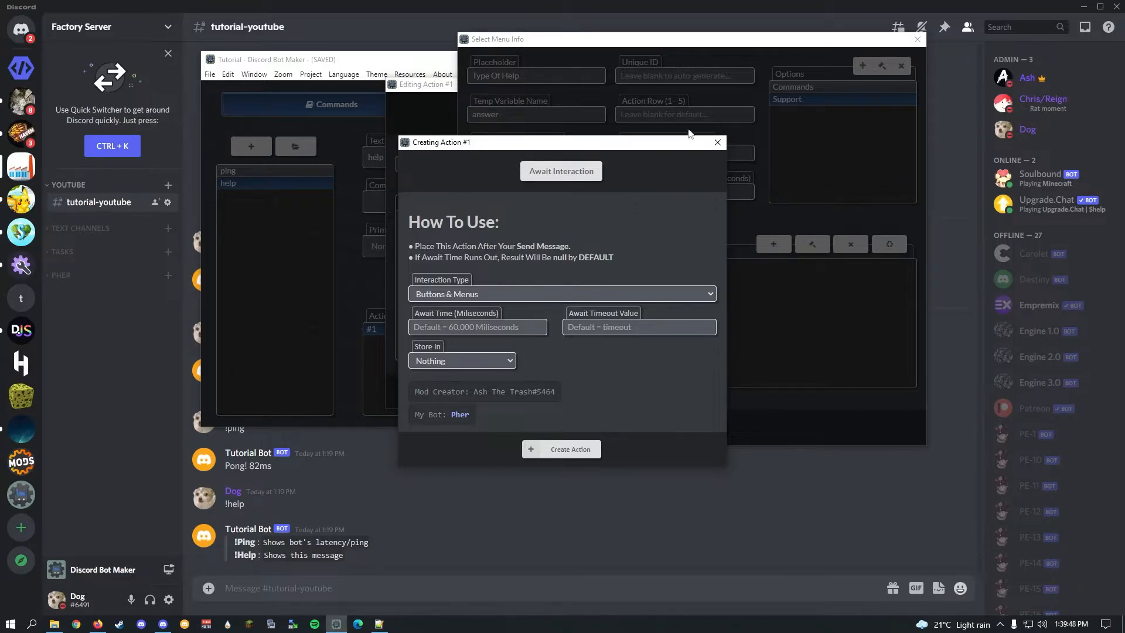
pyautogui.click(718, 142)
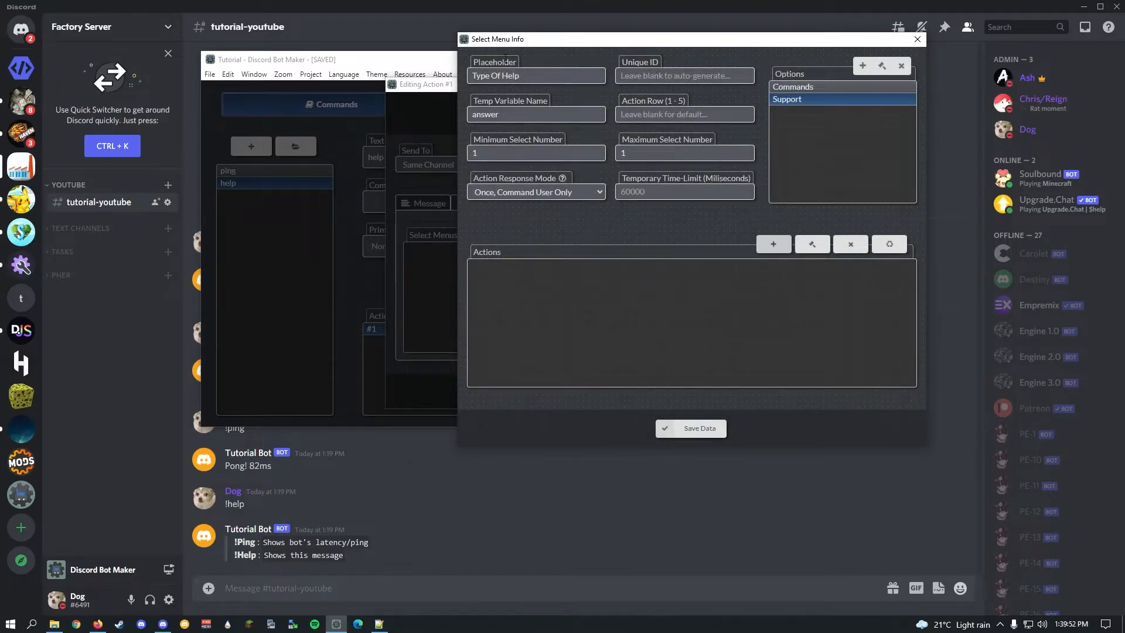
# Add an End Action Sequence action to the select menu and save the menu's data
pyautogui.click(774, 244)
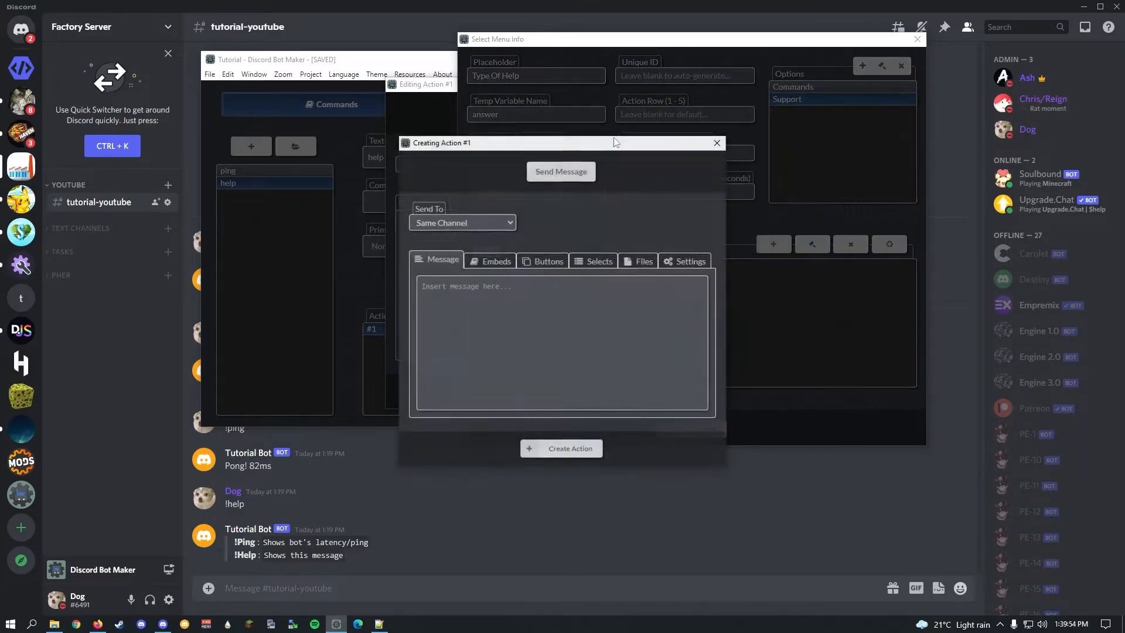
pyautogui.click(561, 171)
pyautogui.click(466, 161)
pyautogui.write('end ac')
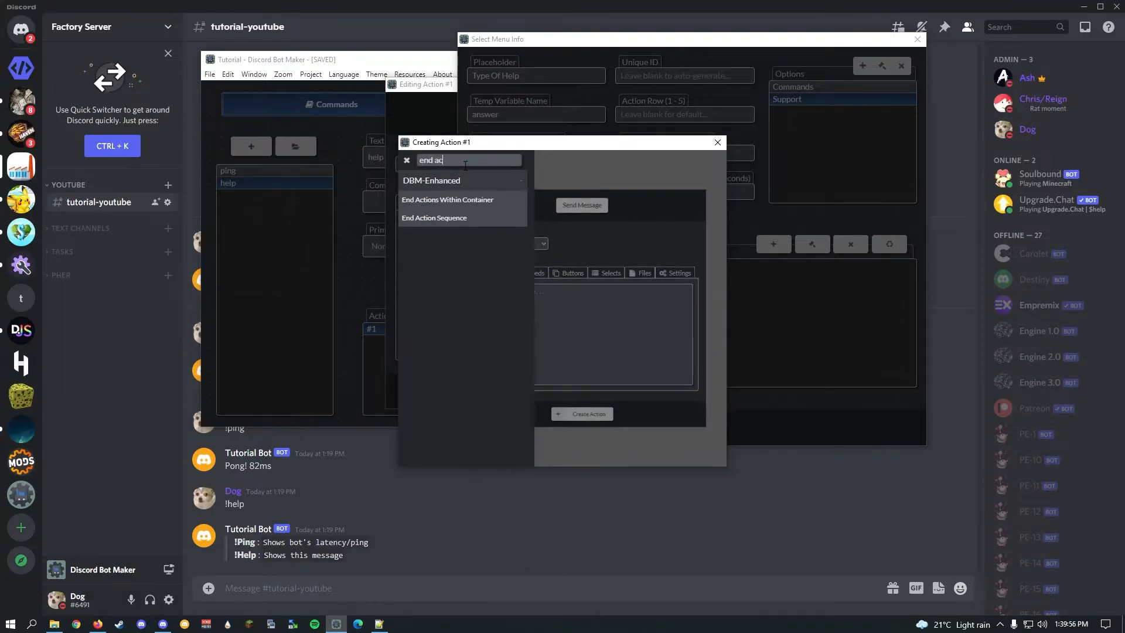
pyautogui.click(434, 218)
pyautogui.click(565, 449)
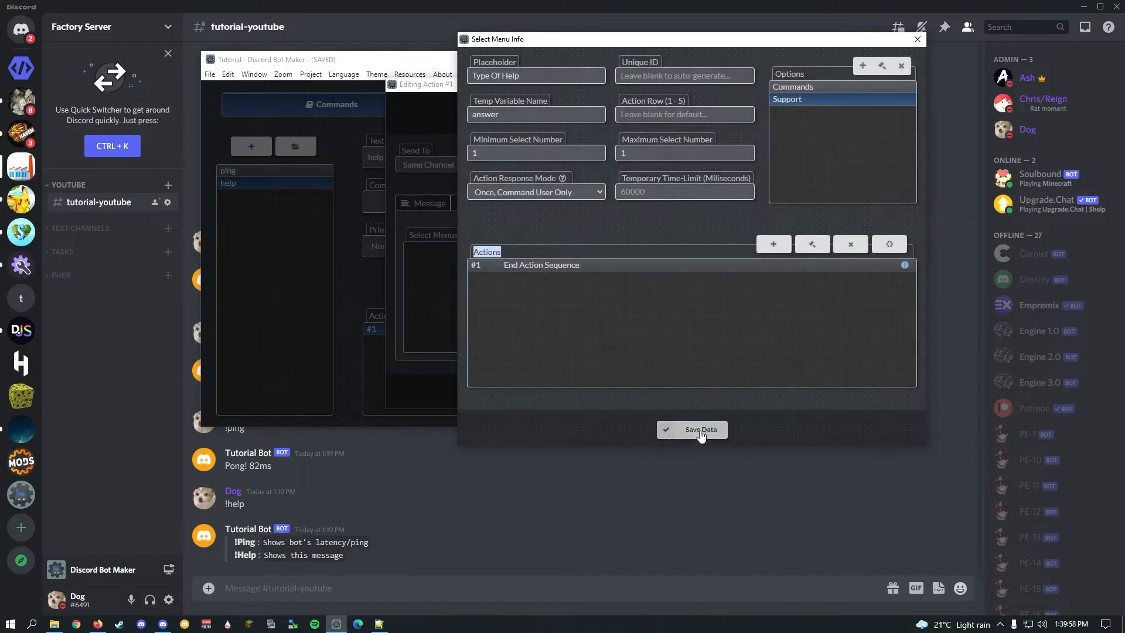
pyautogui.click(701, 431)
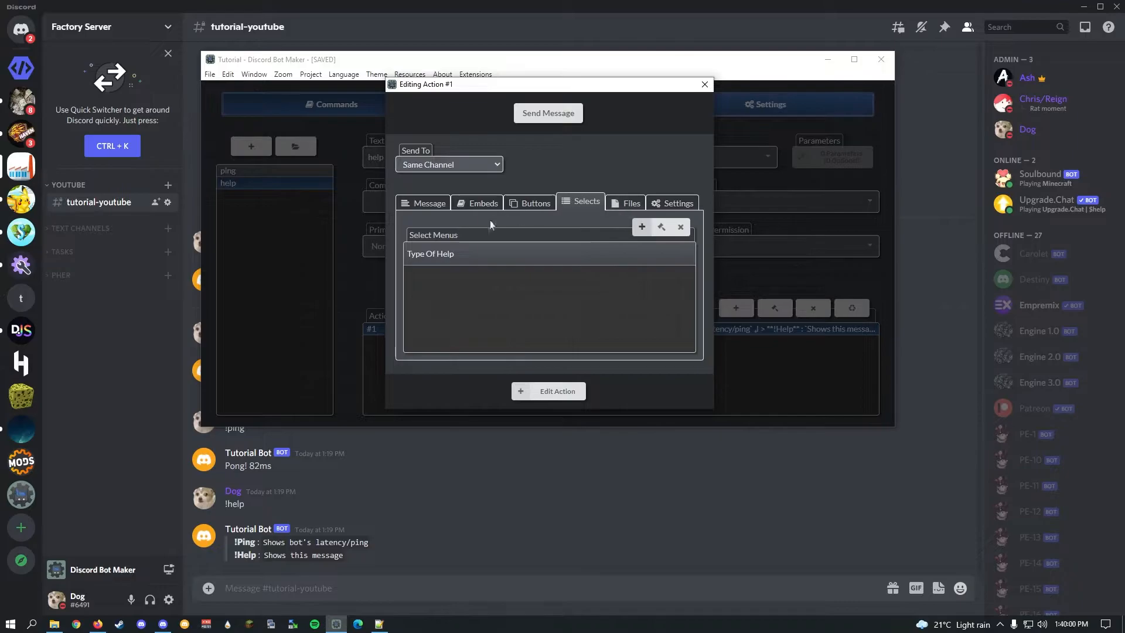
# Turn the message text into a block quote reading "> Select A Menu"
pyautogui.click(421, 201)
pyautogui.moveTo(464, 228); pyautogui.dragTo(381, 228)
pyautogui.click(407, 229)
pyautogui.write('> Select A Menu')
pyautogui.click(494, 237)
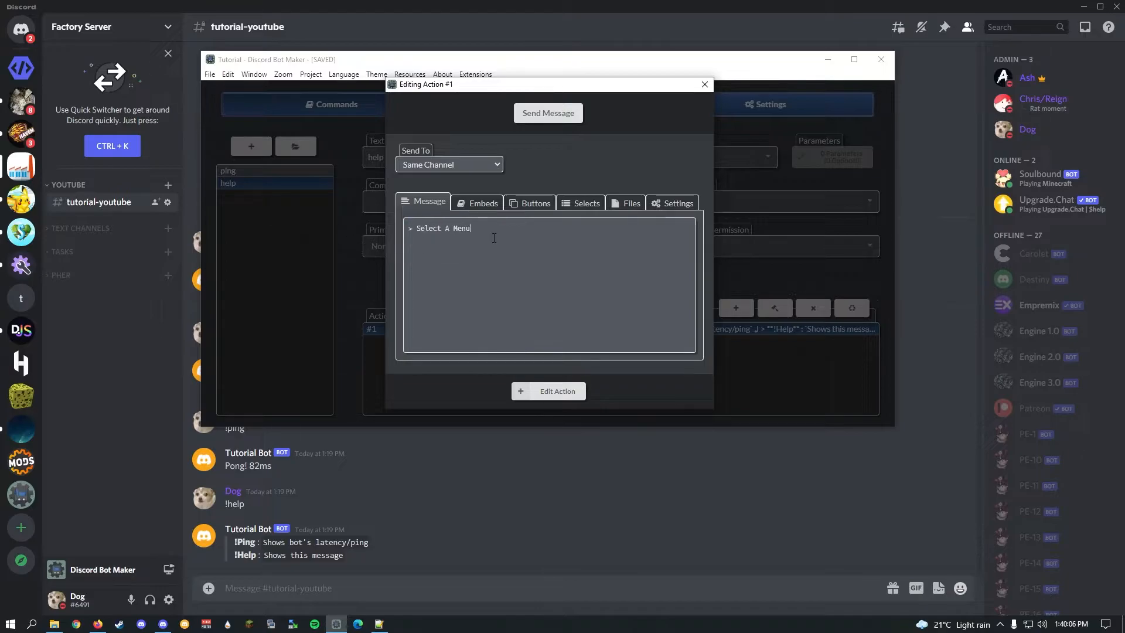
# Store the sent message in a temp variable named "msg" and save the edited Send Message action
pyautogui.click(673, 201)
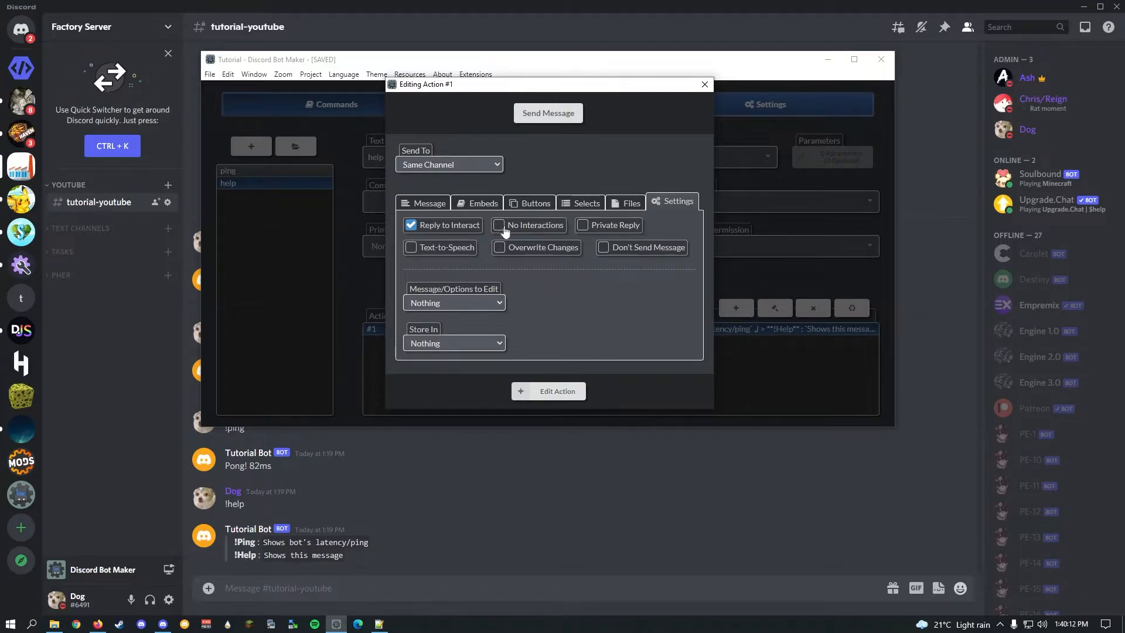
pyautogui.click(463, 342)
pyautogui.click(436, 367)
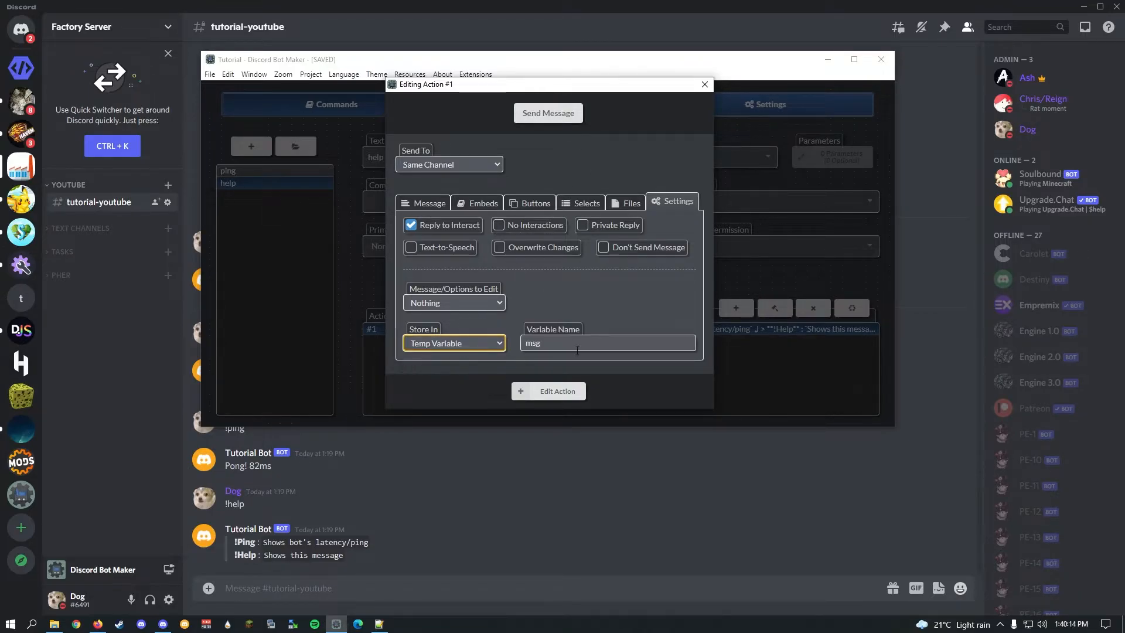
pyautogui.press('Tab')
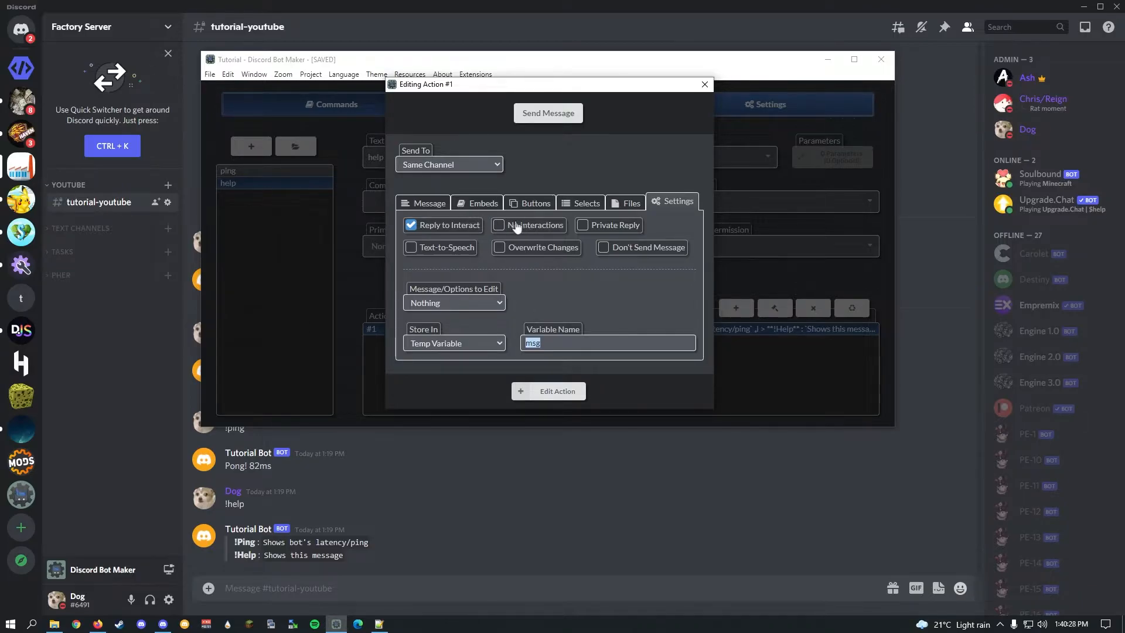
pyautogui.click(558, 348)
pyautogui.click(523, 391)
# Start an Await Interaction action for the help command and set its await time to 30000 milliseconds
pyautogui.click(734, 317)
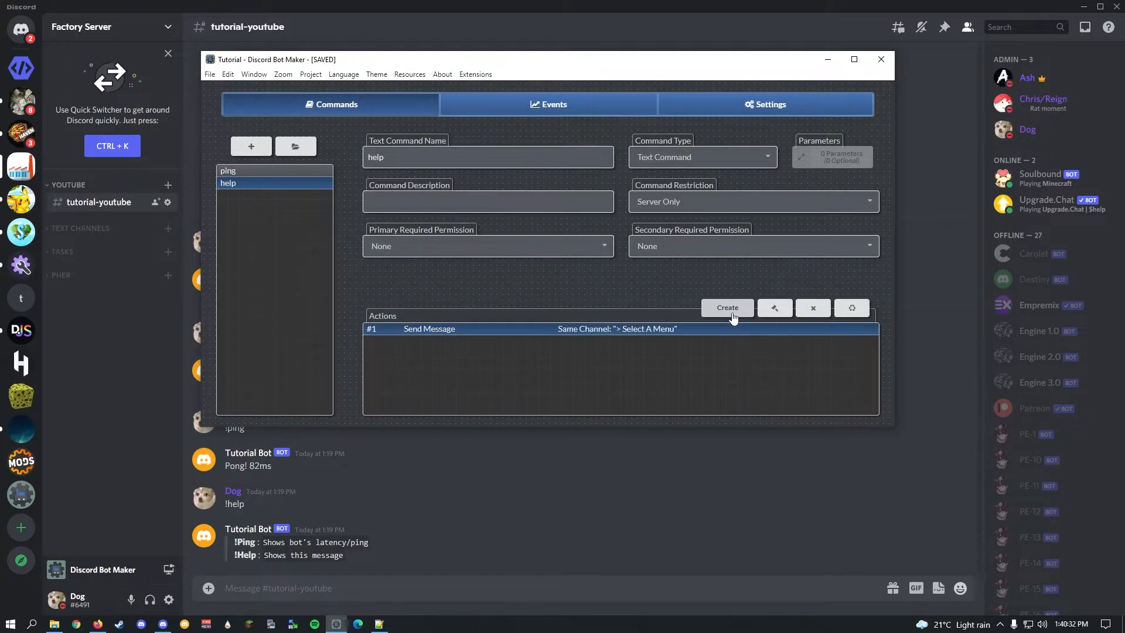
pyautogui.click(558, 171)
pyautogui.write('awa')
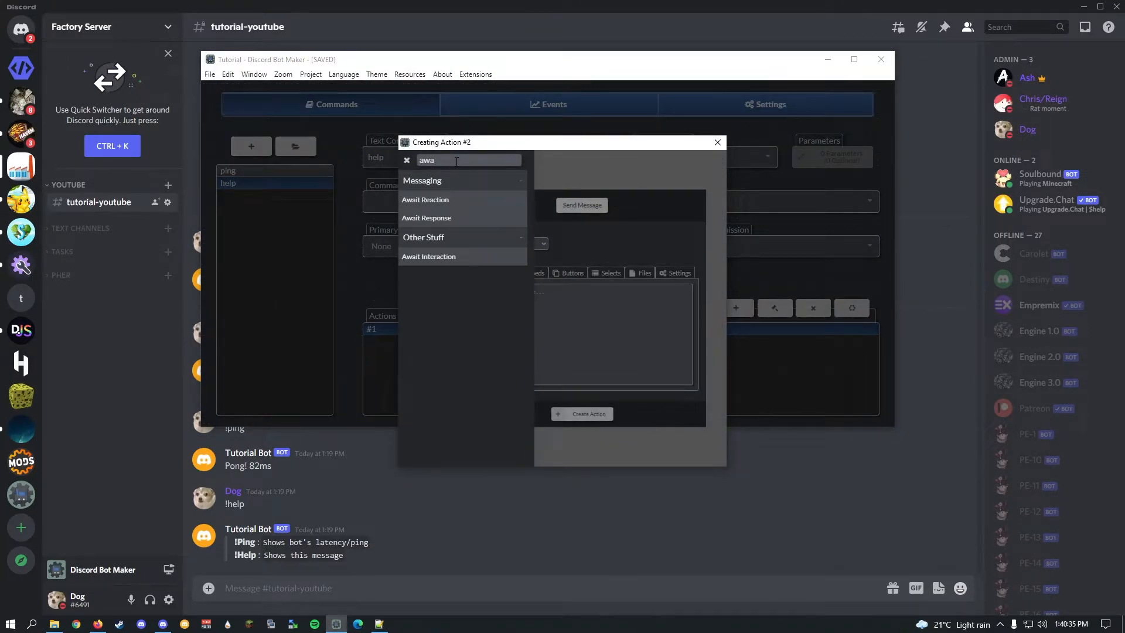
pyautogui.click(448, 257)
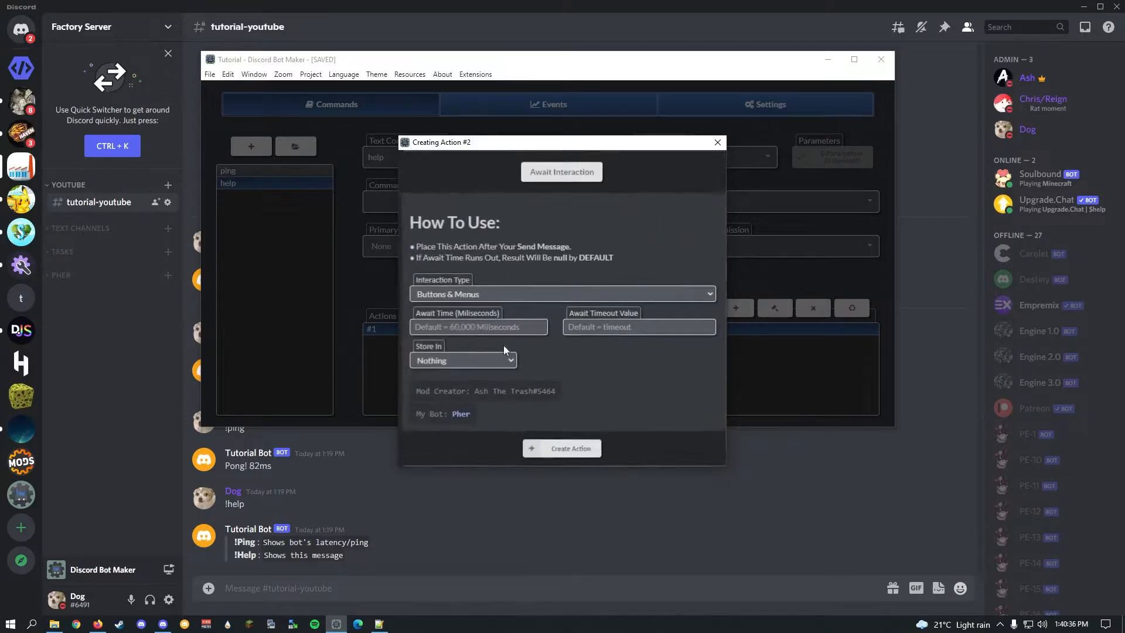
pyautogui.click(489, 326)
pyautogui.write('30000')
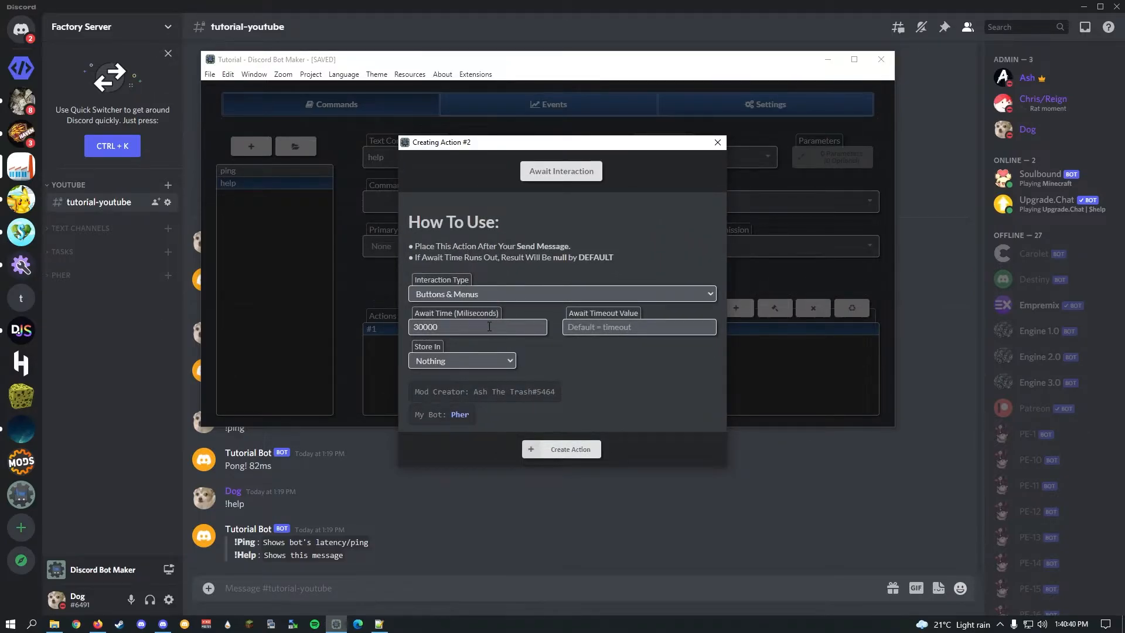
# Store the awaited interaction in a temp variable named "id_of_interaction" and create the action
pyautogui.click(501, 360)
pyautogui.click(477, 381)
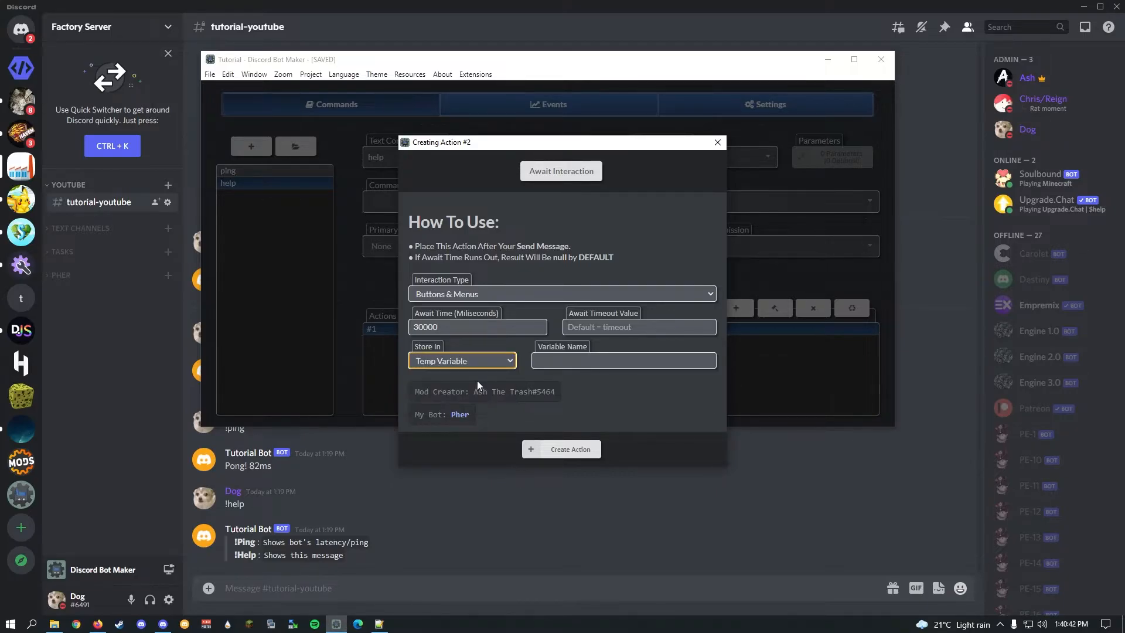
pyautogui.click(463, 360)
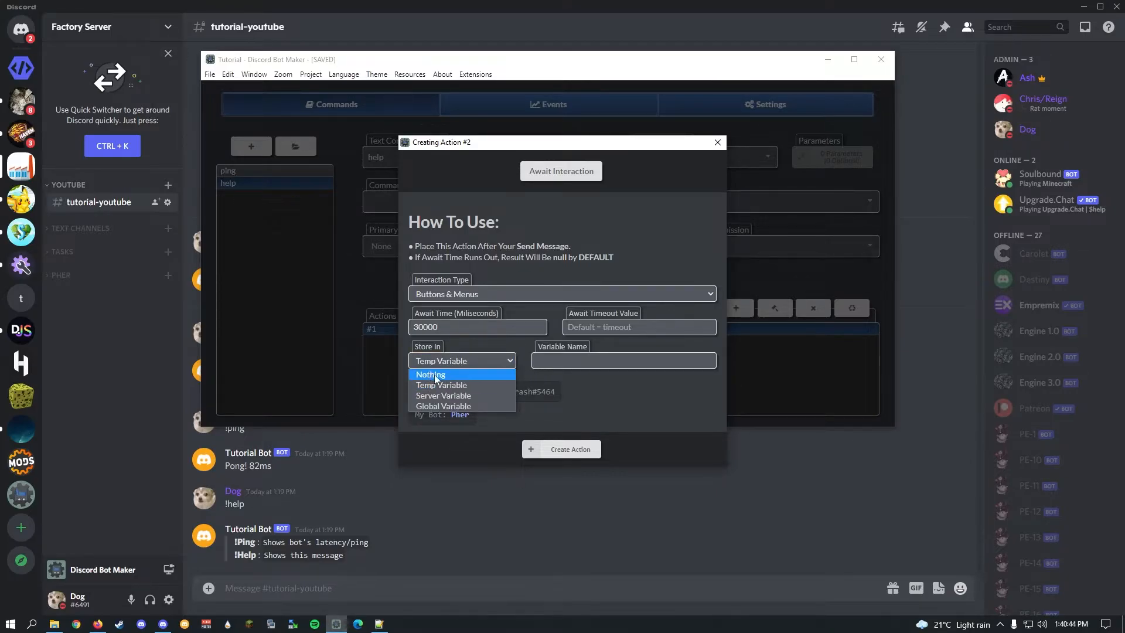
pyautogui.click(431, 374)
pyautogui.click(446, 361)
pyautogui.click(450, 386)
pyautogui.click(568, 360)
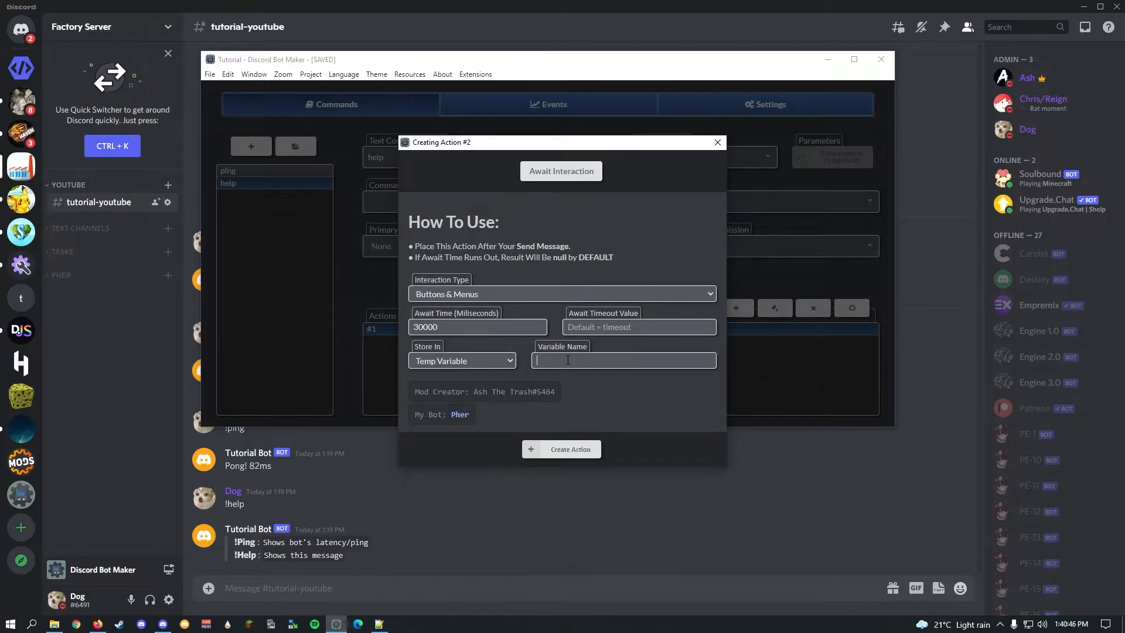
pyautogui.write('id_of_interactio')
pyautogui.click(539, 449)
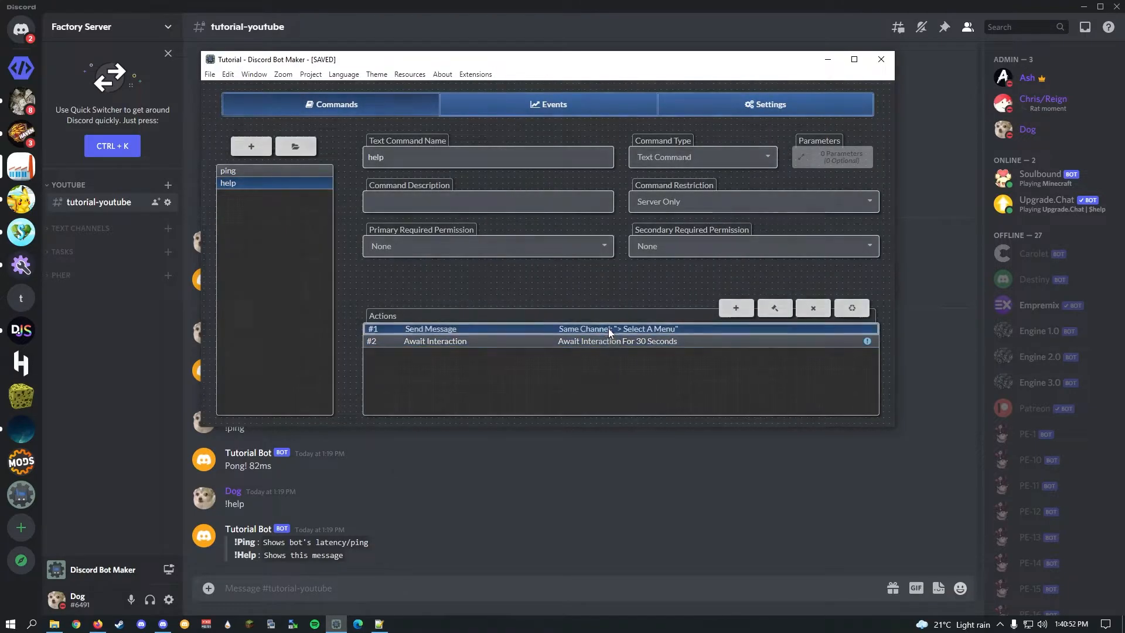
# Review the temp variable name of the "Type Of Help" select menu in the Send Message action and save its data
pyautogui.doubleClick(608, 329)
pyautogui.click(581, 203)
pyautogui.click(495, 254)
pyautogui.doubleClick(495, 254)
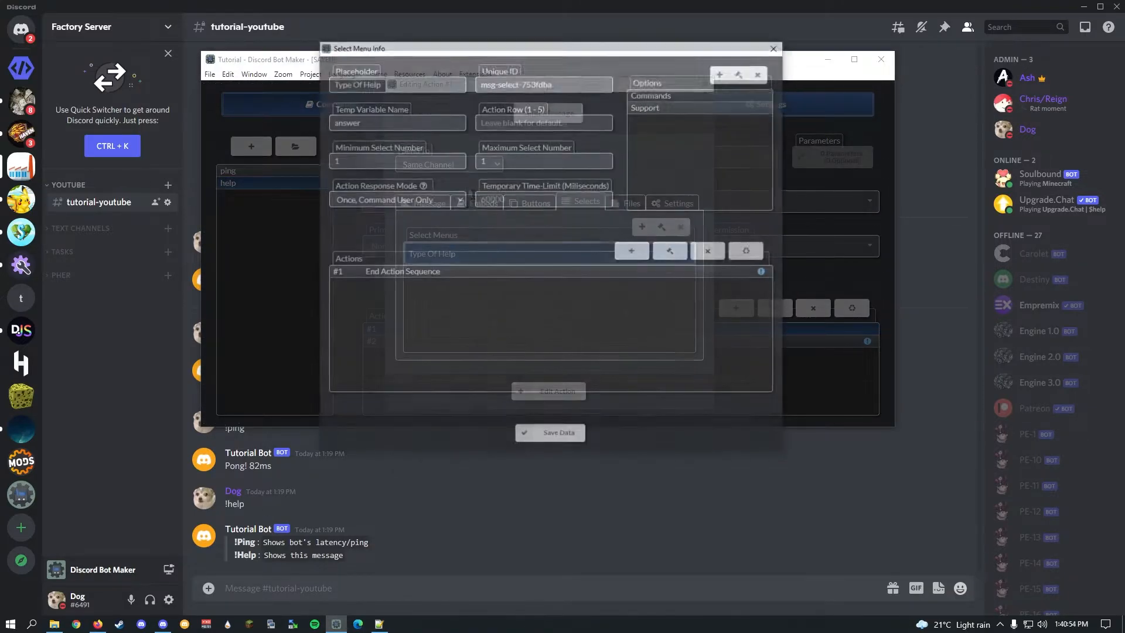
pyautogui.moveTo(375, 122); pyautogui.dragTo(317, 130)
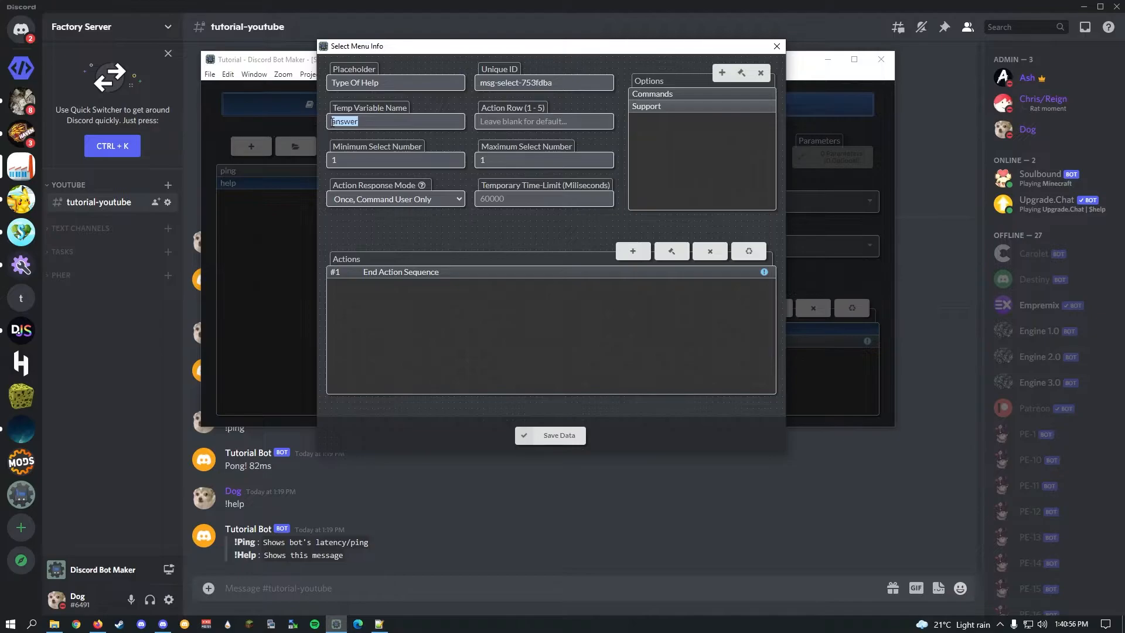
pyautogui.click(553, 435)
# Examine the Unique ID field of a new button in the Send Message action and close it without saving
pyautogui.click(531, 201)
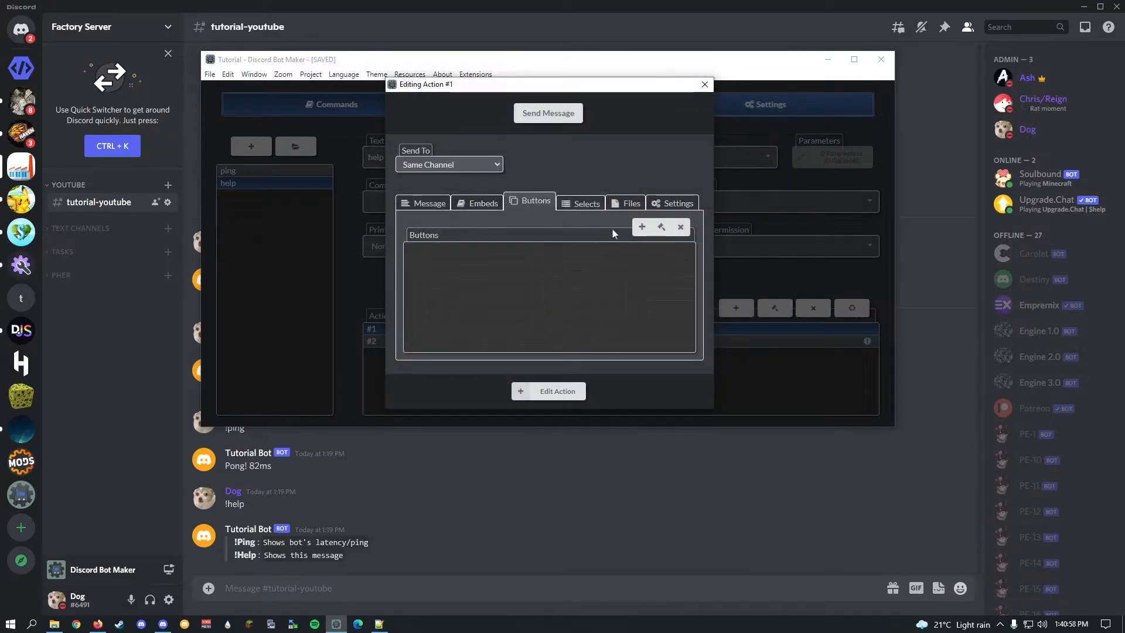
pyautogui.click(642, 227)
pyautogui.moveTo(602, 69)
pyautogui.mouseDown()
pyautogui.moveTo(566, 70)
pyautogui.moveTo(599, 70)
pyautogui.mouseUp()
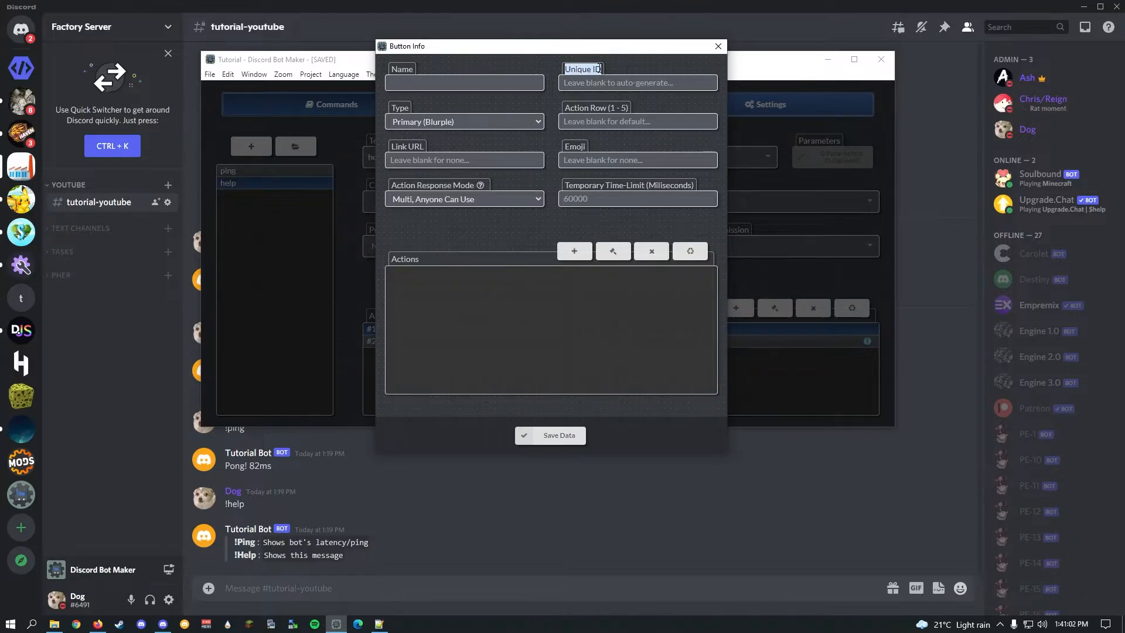
pyautogui.click(717, 47)
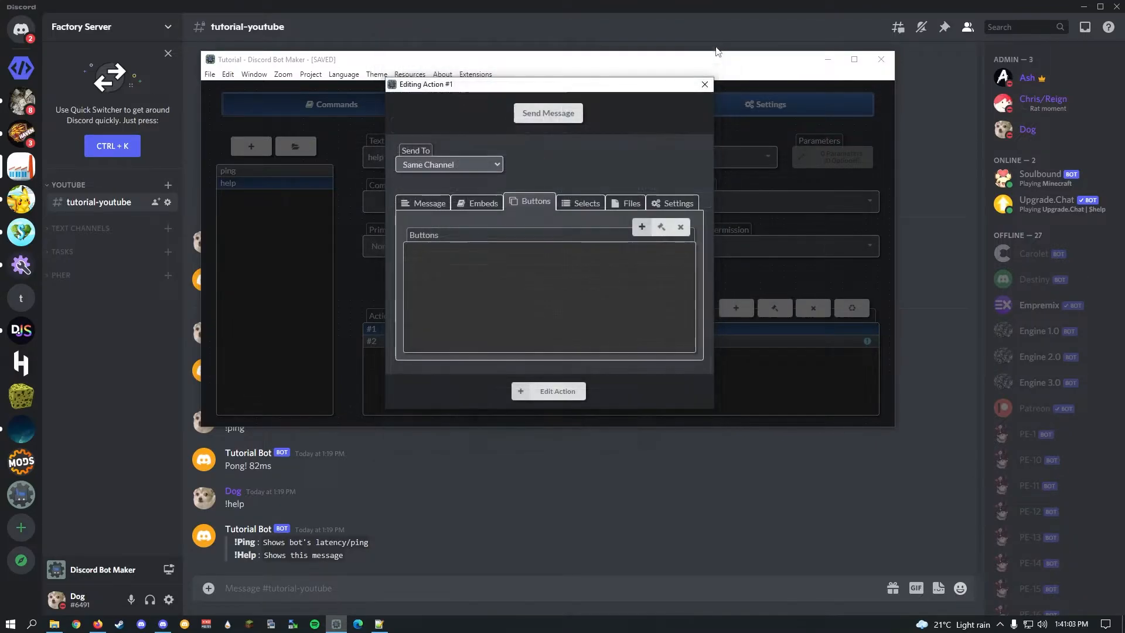
# Review the select menu's temporary time-limit setting, then save the menu data and the Send Message action
pyautogui.click(586, 202)
pyautogui.click(523, 269)
pyautogui.doubleClick(524, 268)
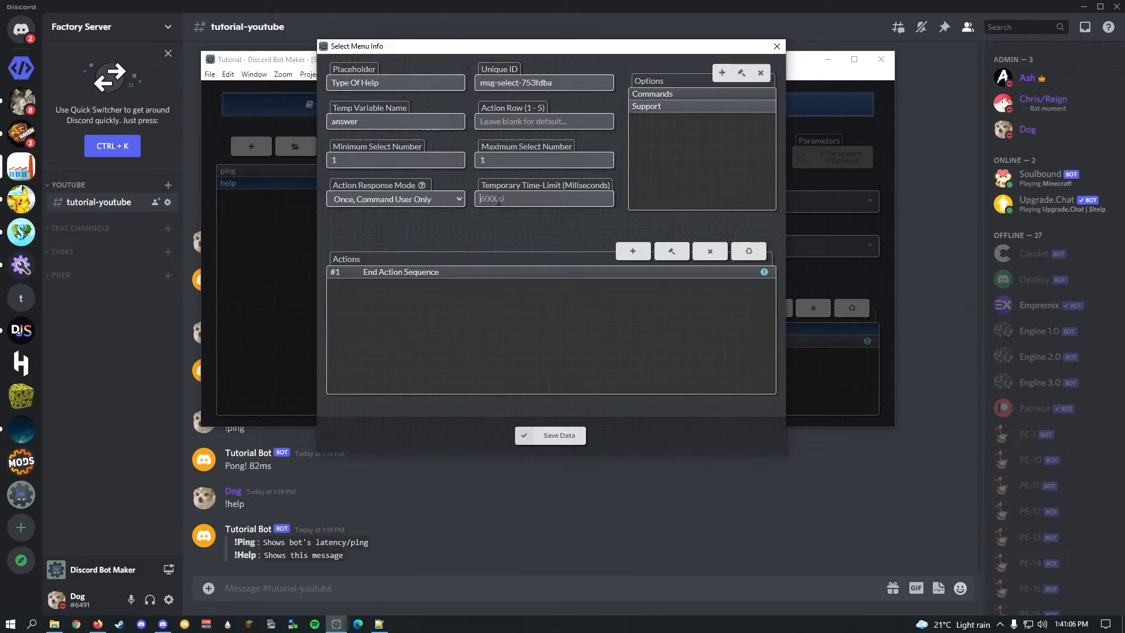
pyautogui.moveTo(512, 186); pyautogui.dragTo(594, 186)
pyautogui.click(525, 201)
pyautogui.click(564, 434)
pyautogui.click(566, 392)
# Rename the Await Interaction action's temp variable to "interact_id" and save the action
pyautogui.doubleClick(564, 343)
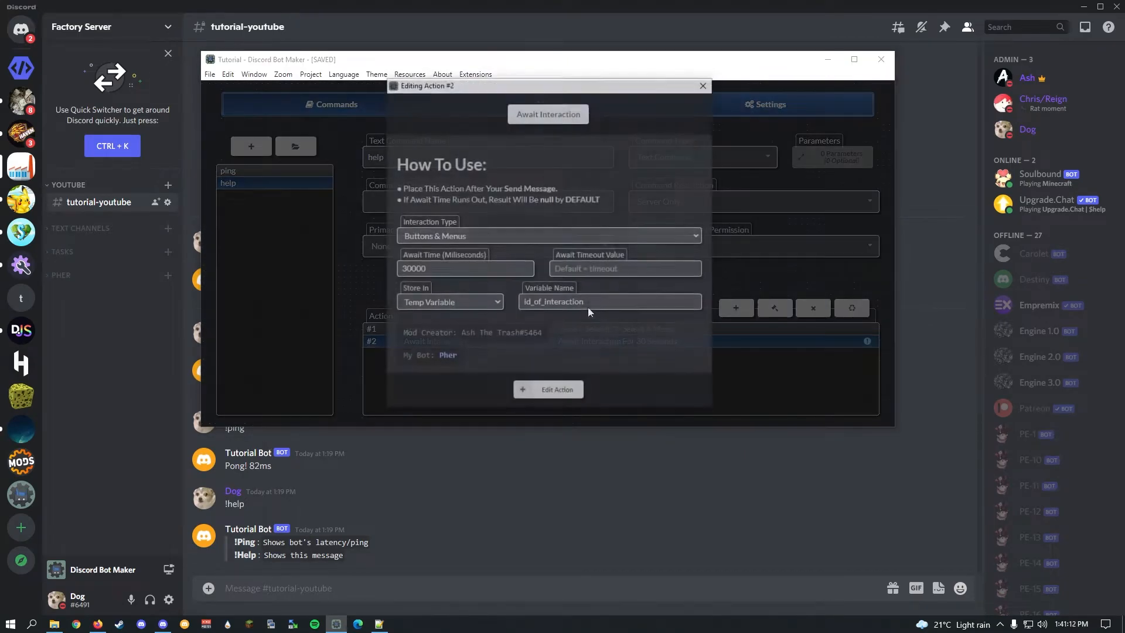
pyautogui.moveTo(466, 263); pyautogui.dragTo(370, 268)
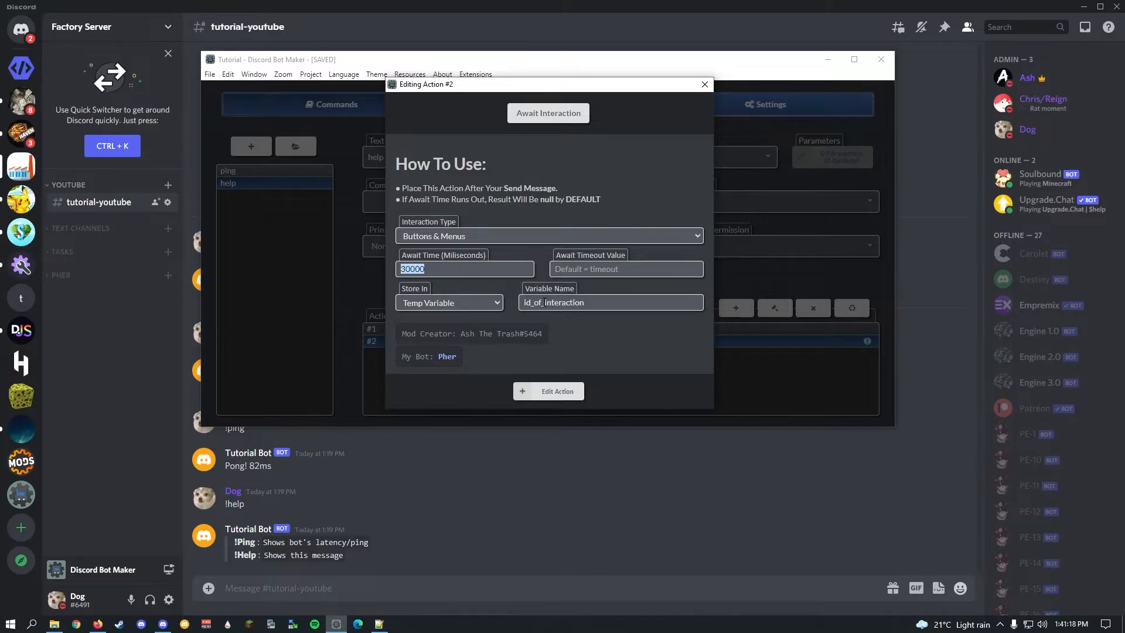
pyautogui.doubleClick(587, 310)
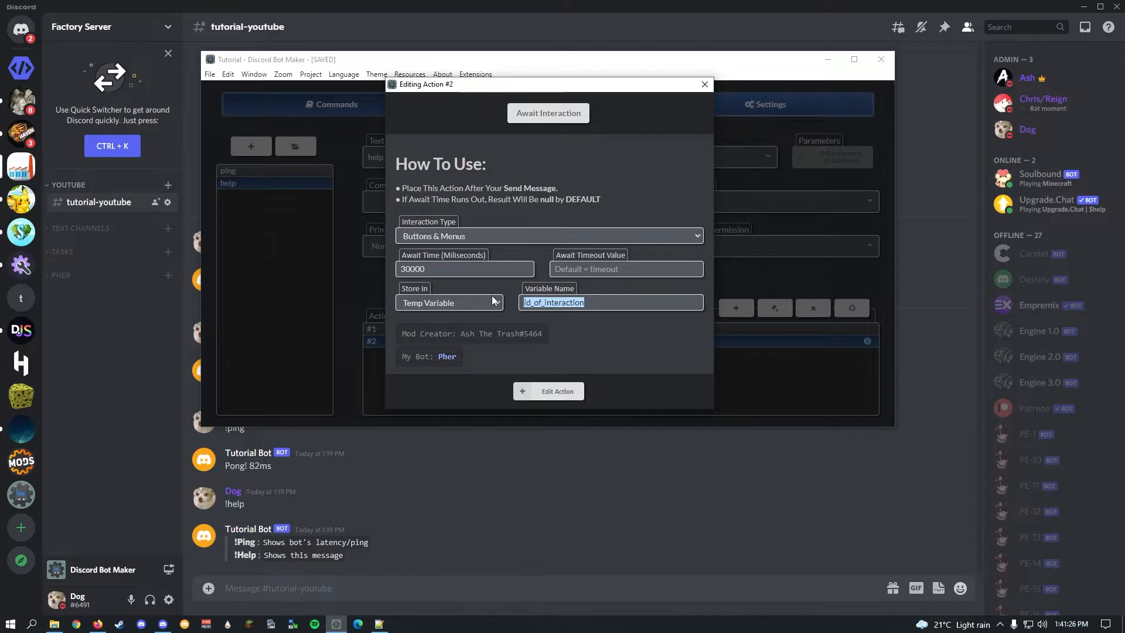
pyautogui.write('id')
pyautogui.press('BackSpace')
pyautogui.press('BackSpace')
pyautogui.write('interact_id')
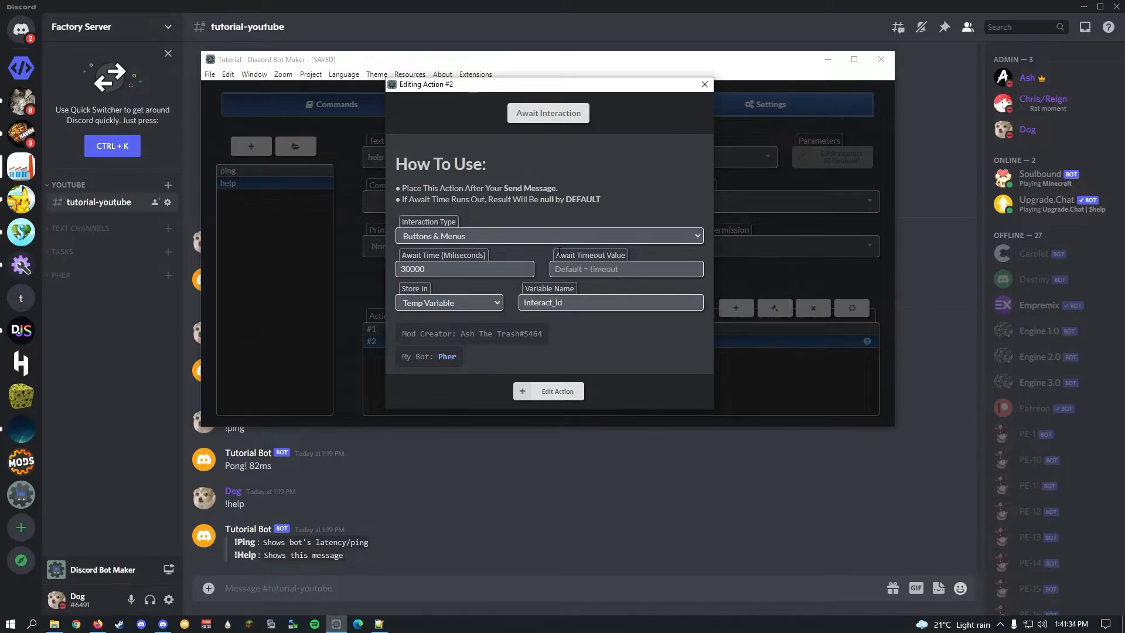
pyautogui.moveTo(406, 256); pyautogui.dragTo(479, 258)
pyautogui.moveTo(557, 253); pyautogui.dragTo(627, 255)
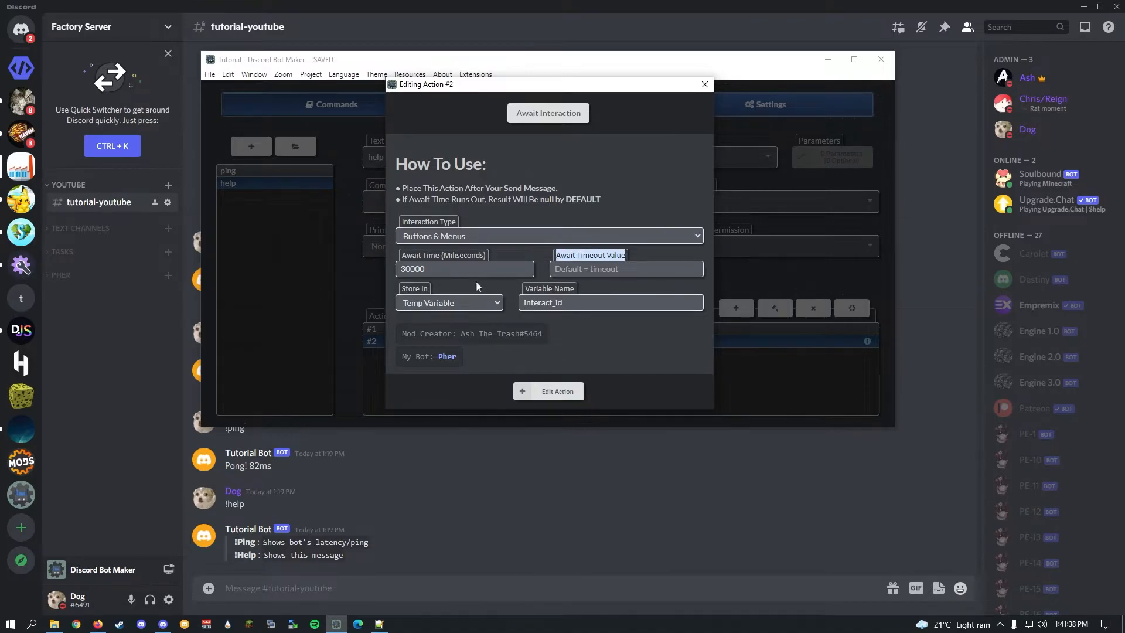
pyautogui.moveTo(445, 269); pyautogui.dragTo(372, 274)
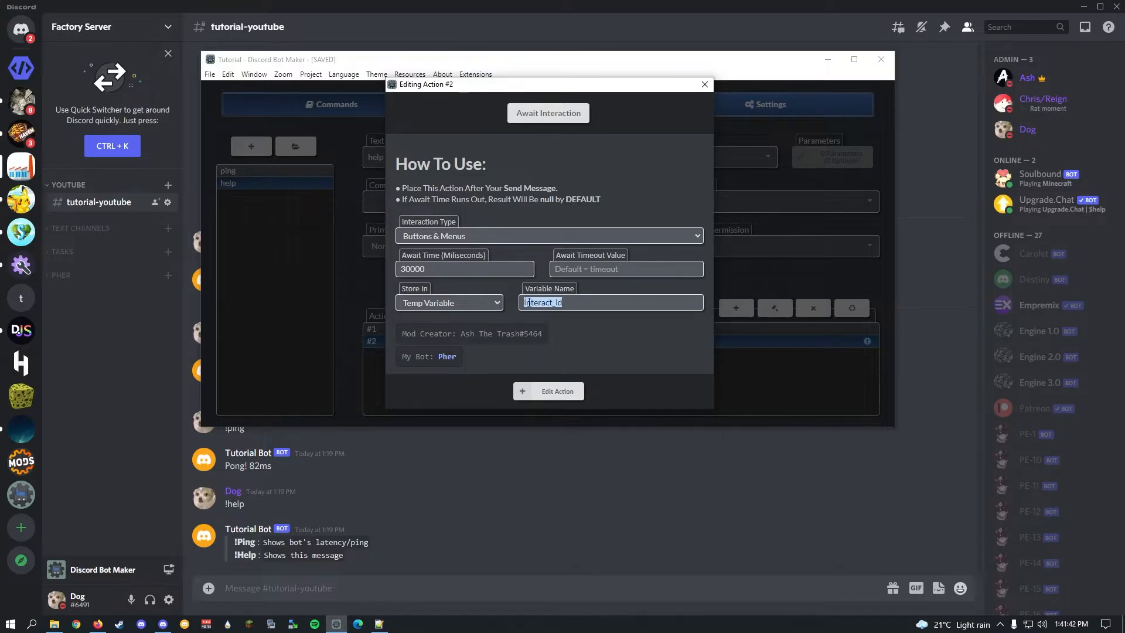
pyautogui.click(557, 390)
# Add a Check Variable action testing whether the temp variable "interact_id" equals "timeout"
pyautogui.click(736, 308)
pyautogui.click(559, 176)
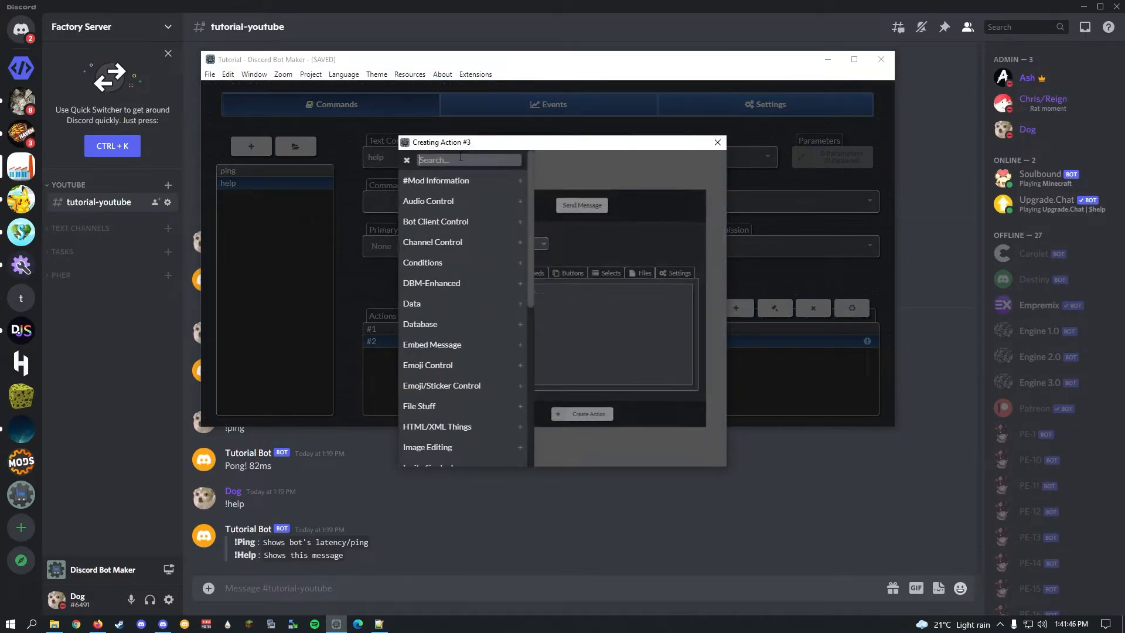
pyautogui.write('check v')
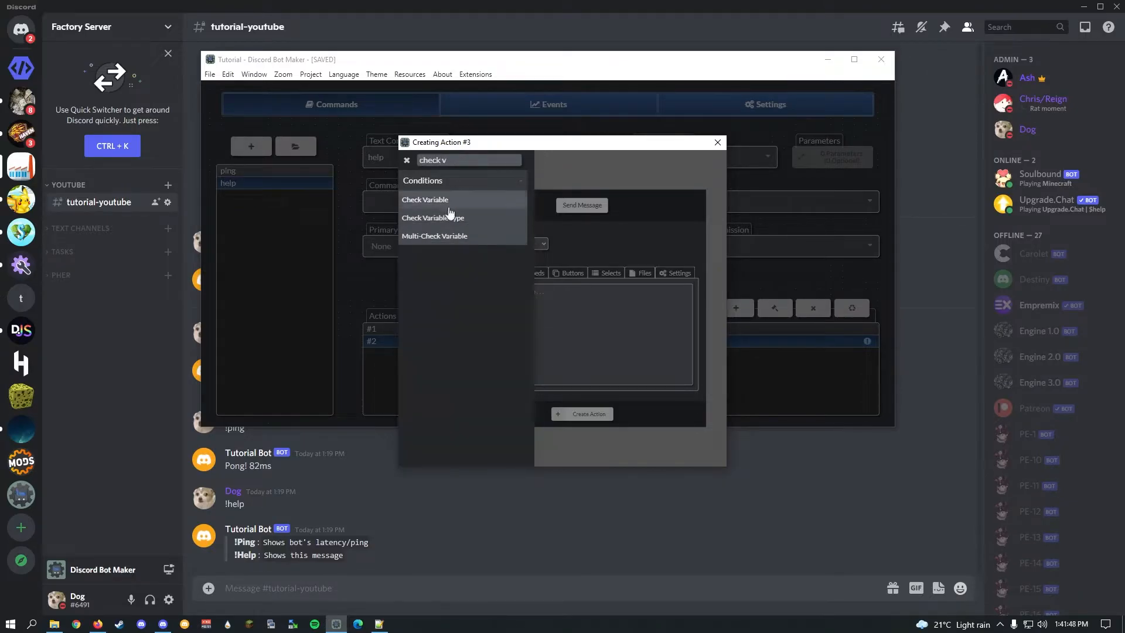
pyautogui.click(441, 200)
pyautogui.moveTo(516, 143); pyautogui.dragTo(884, 68)
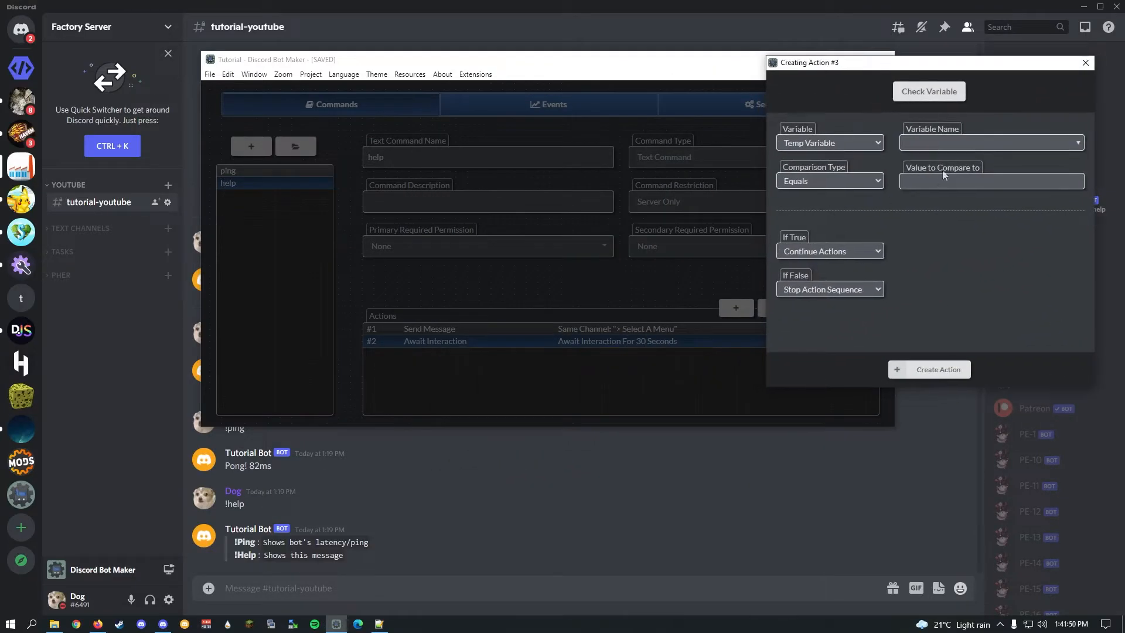
pyautogui.click(926, 143)
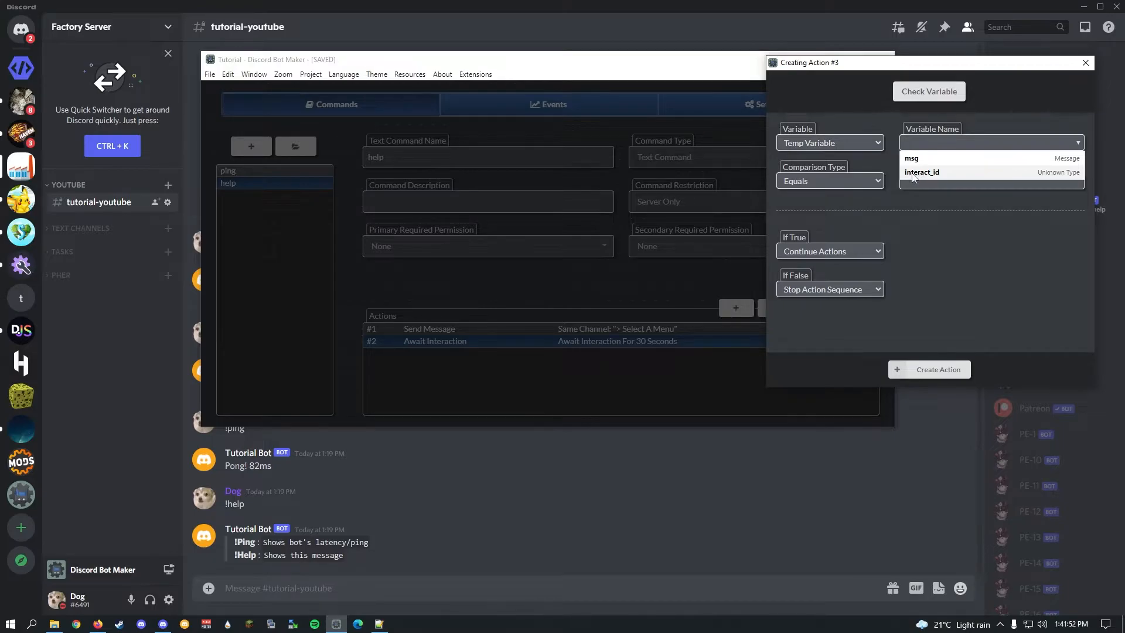
pyautogui.click(913, 173)
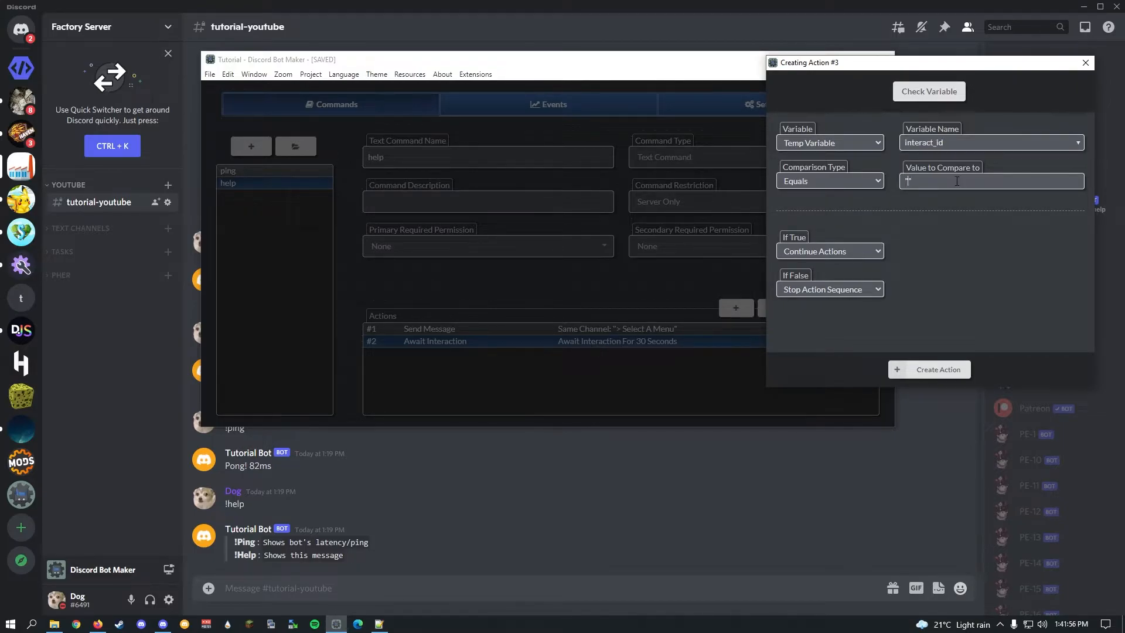
pyautogui.click(931, 369)
# Review the Await Interaction action's timeout value setting and the matching comparison value in the Check Variable action
pyautogui.doubleClick(684, 341)
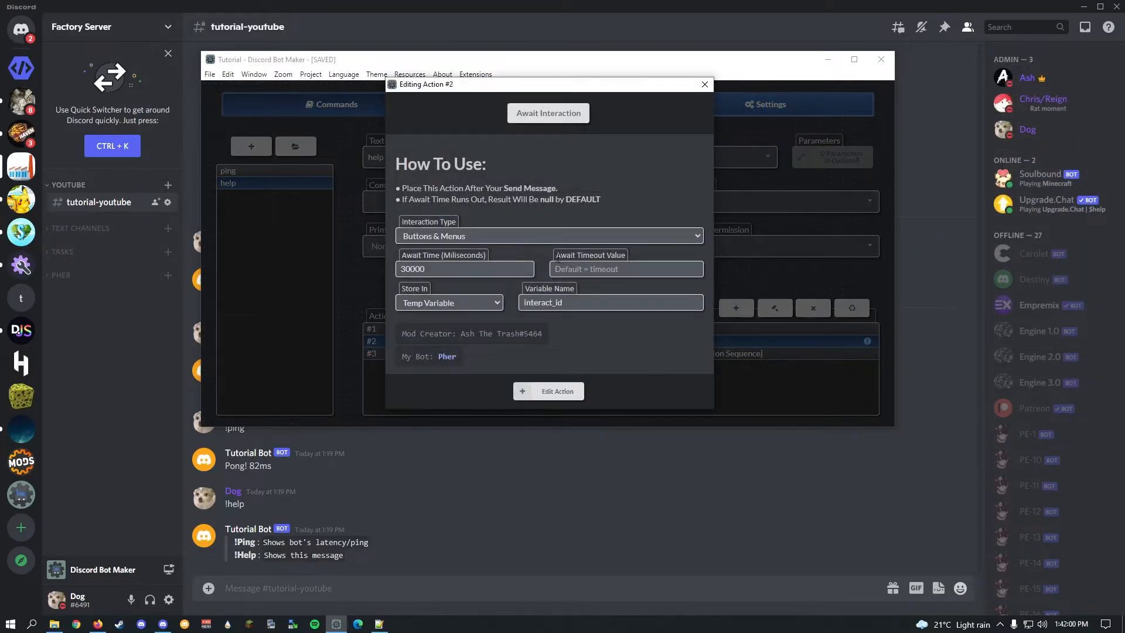
pyautogui.moveTo(558, 257); pyautogui.dragTo(628, 259)
pyautogui.click(560, 270)
pyautogui.click(549, 391)
pyautogui.doubleClick(712, 354)
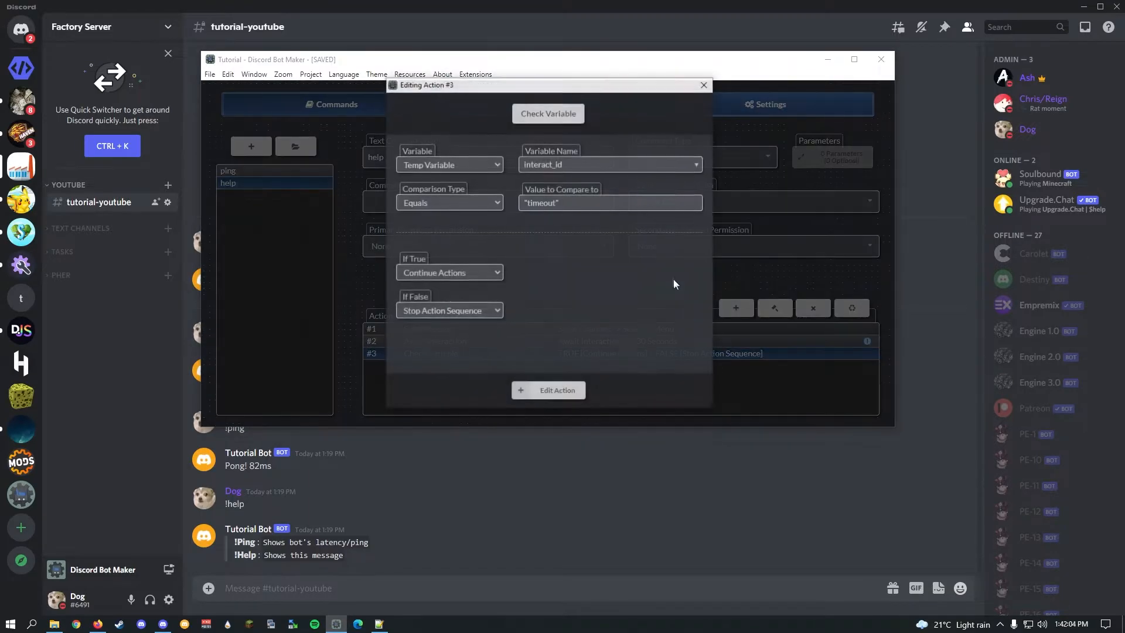
pyautogui.moveTo(564, 203); pyautogui.dragTo(495, 208)
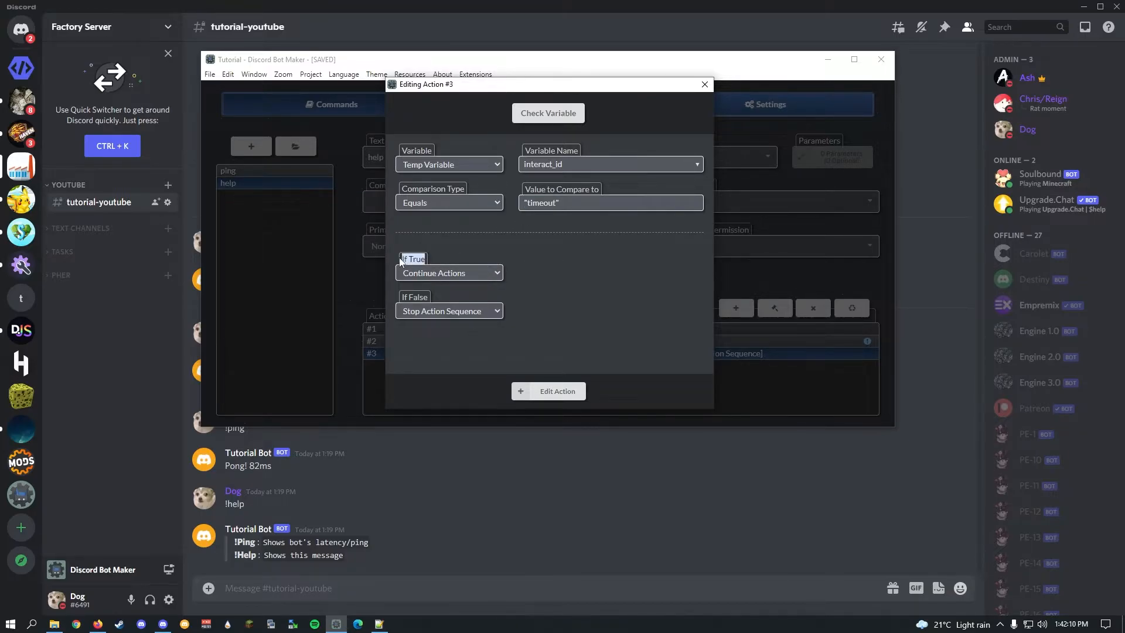
pyautogui.click(551, 391)
# Add a Delete Message action whose source message is the temp variable "msg"
pyautogui.click(736, 308)
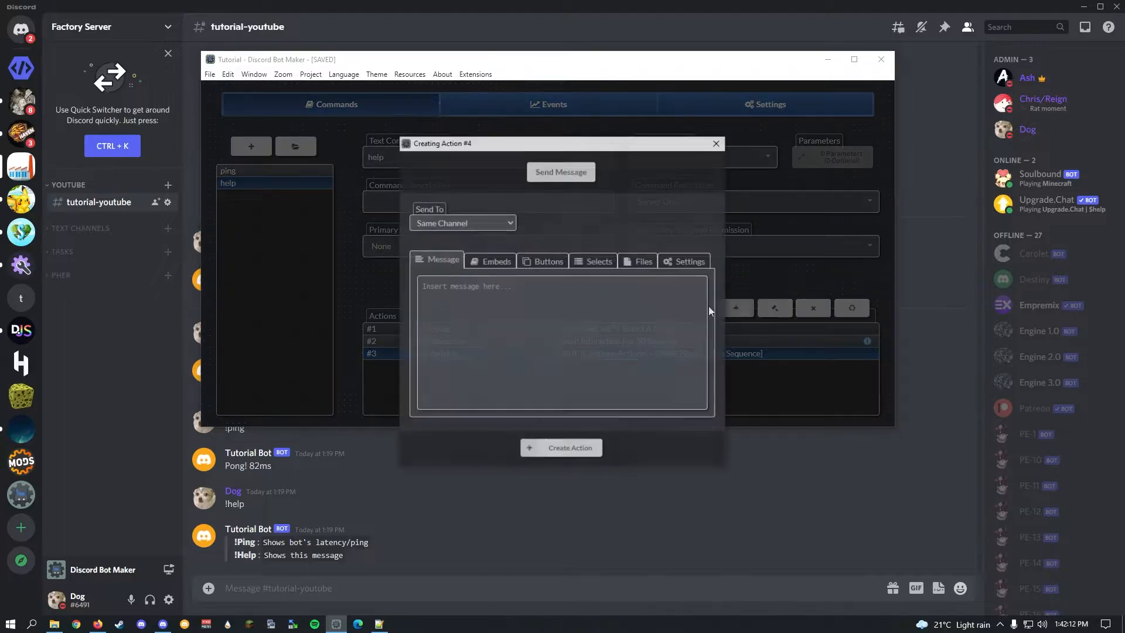
pyautogui.click(548, 166)
pyautogui.write('de')
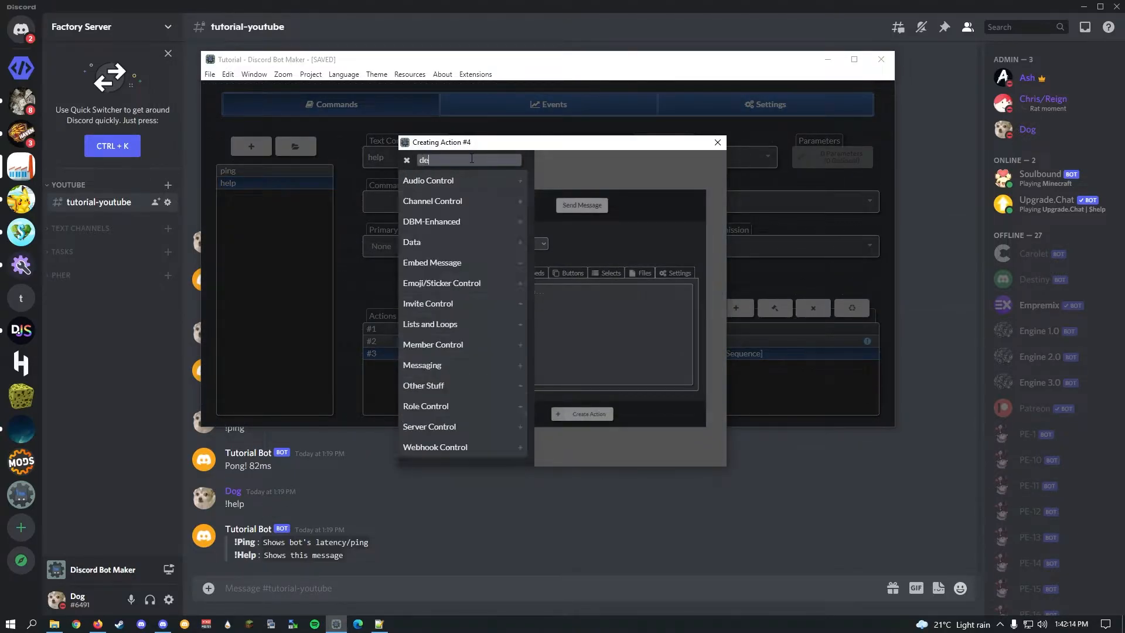
pyautogui.write('lete me')
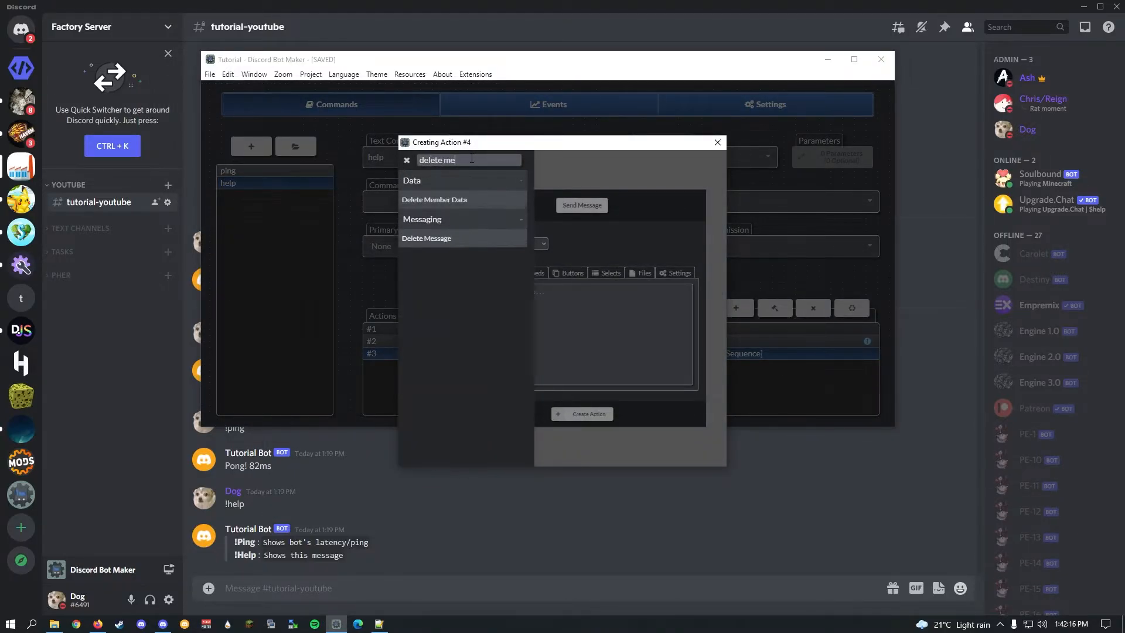
pyautogui.click(431, 238)
pyautogui.click(469, 222)
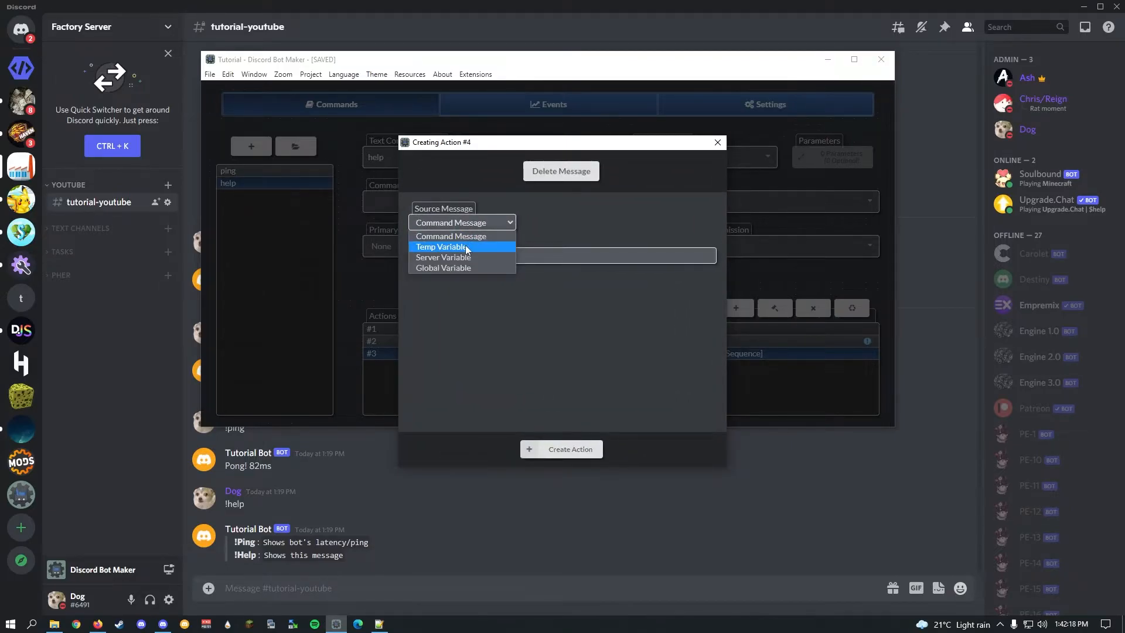
pyautogui.click(445, 246)
pyautogui.click(560, 226)
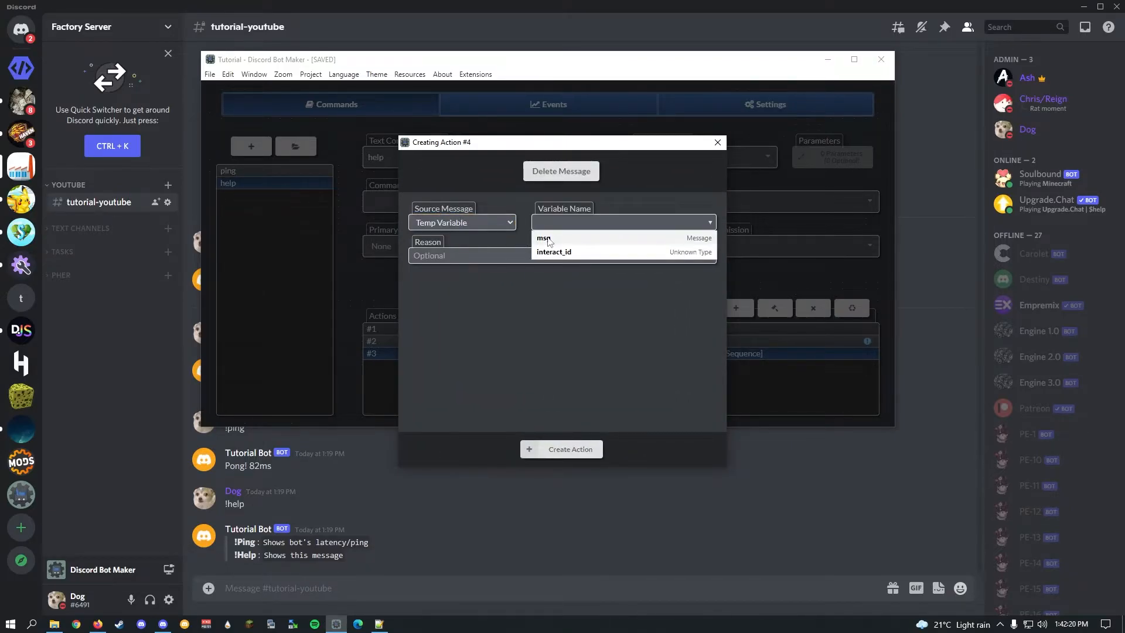
pyautogui.click(539, 238)
pyautogui.click(559, 470)
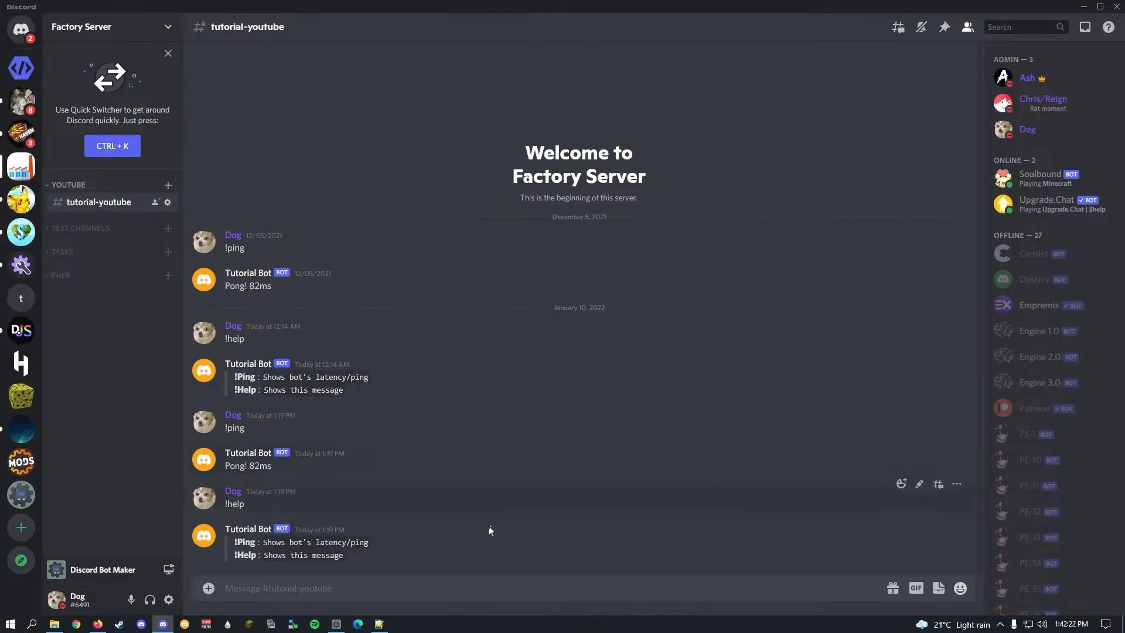
pyautogui.click(338, 624)
pyautogui.click(572, 449)
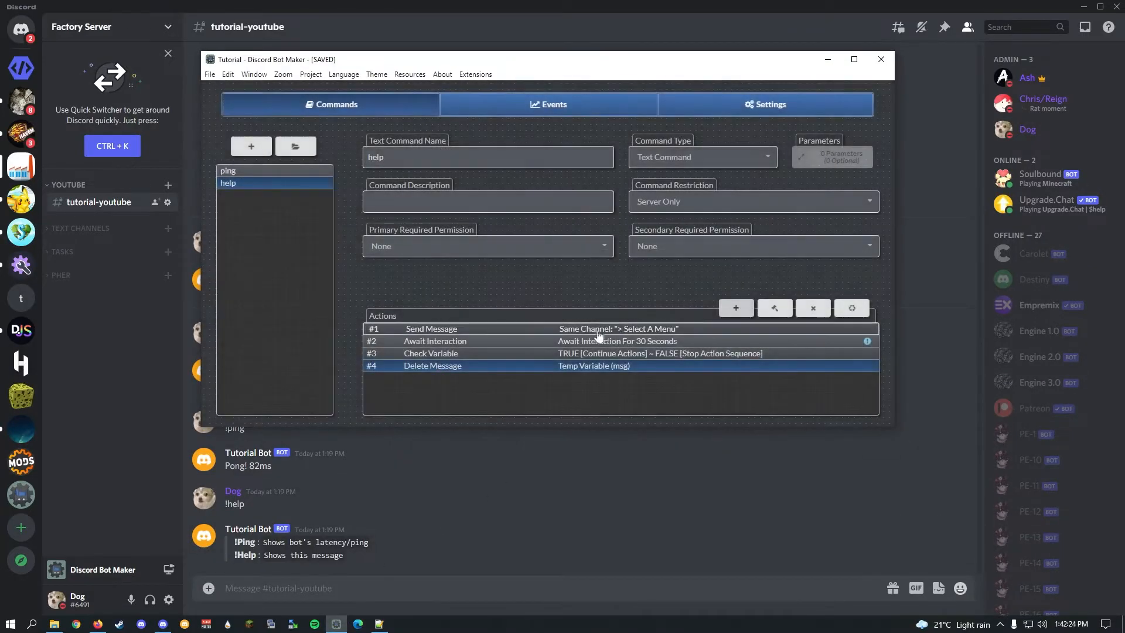
# Add an End Action Sequence action after the Delete Message action
pyautogui.click(736, 308)
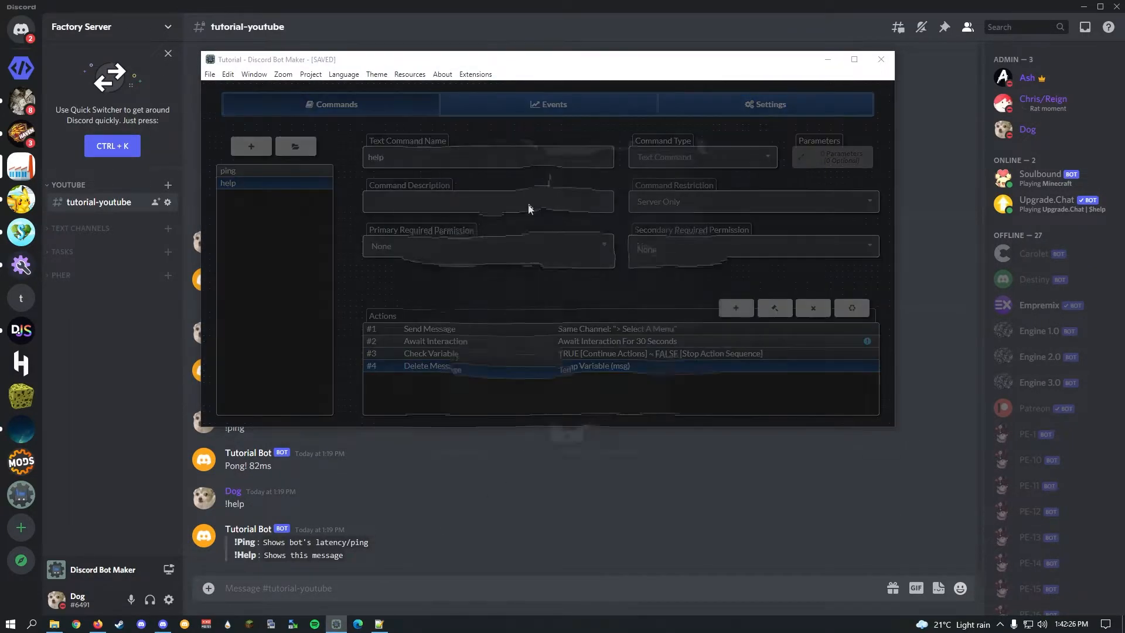
pyautogui.click(553, 170)
pyautogui.click(449, 161)
pyautogui.write('e')
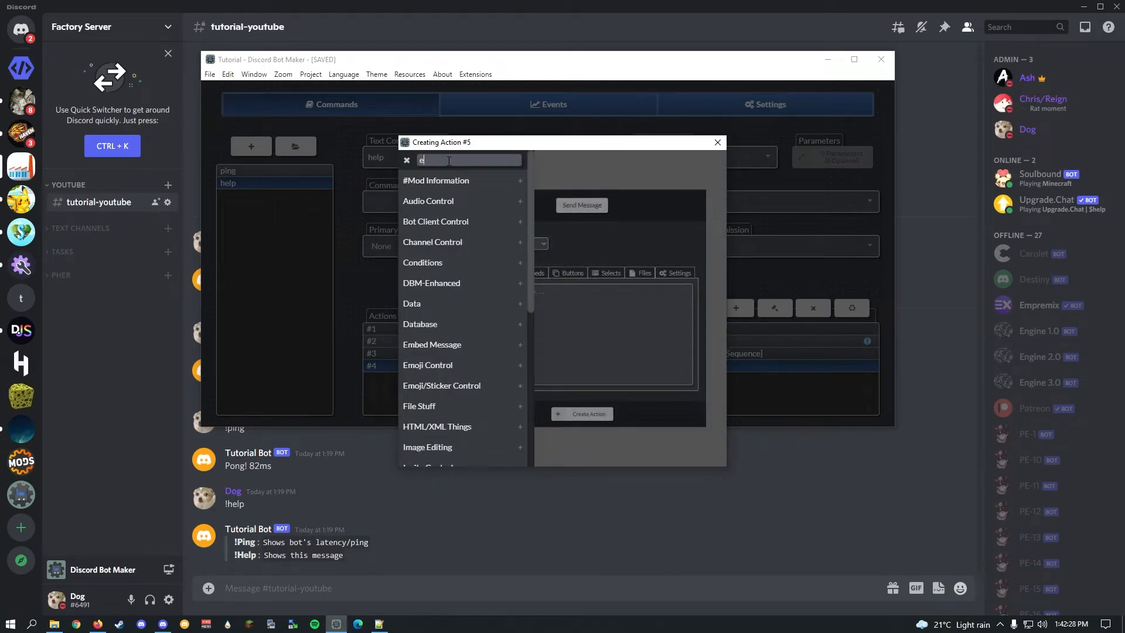
pyautogui.write('nd ac')
pyautogui.click(445, 200)
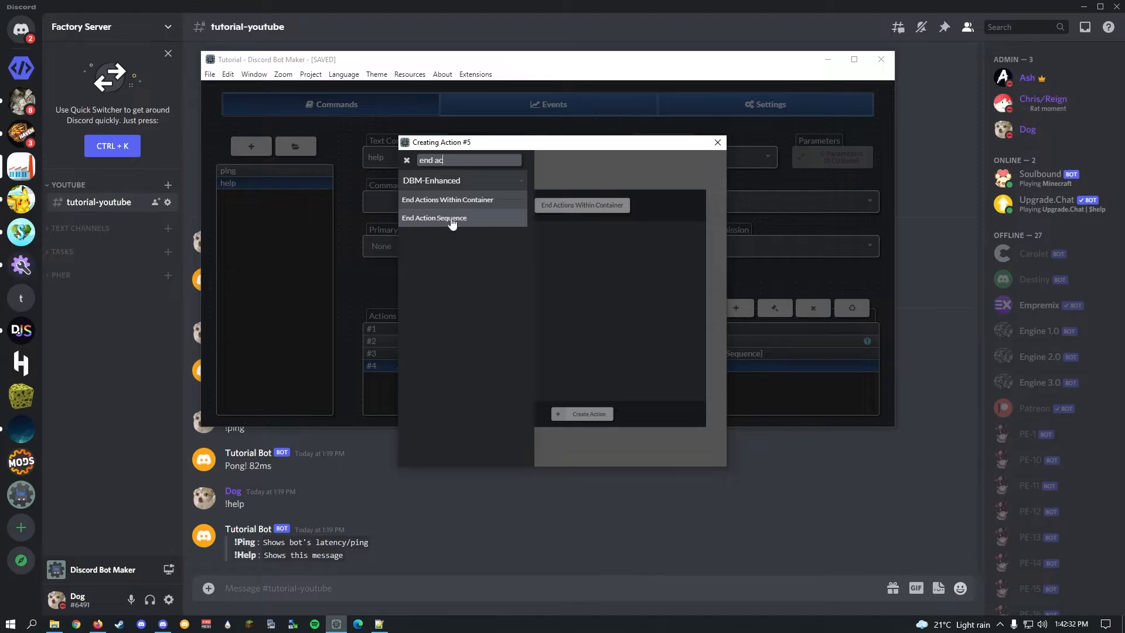
pyautogui.click(446, 218)
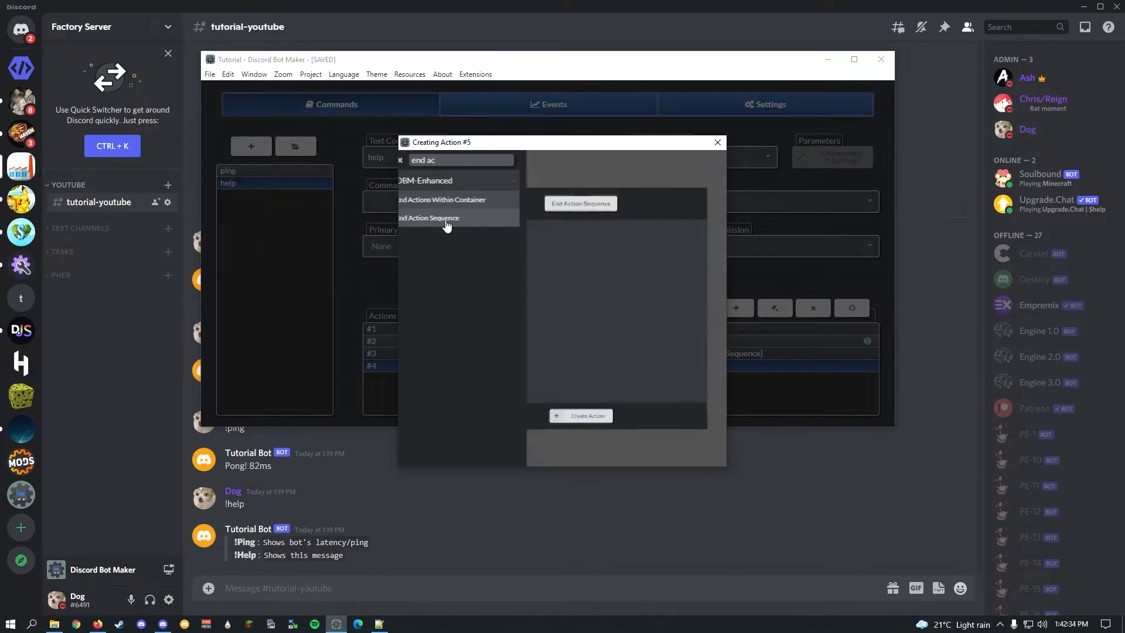
pyautogui.click(544, 449)
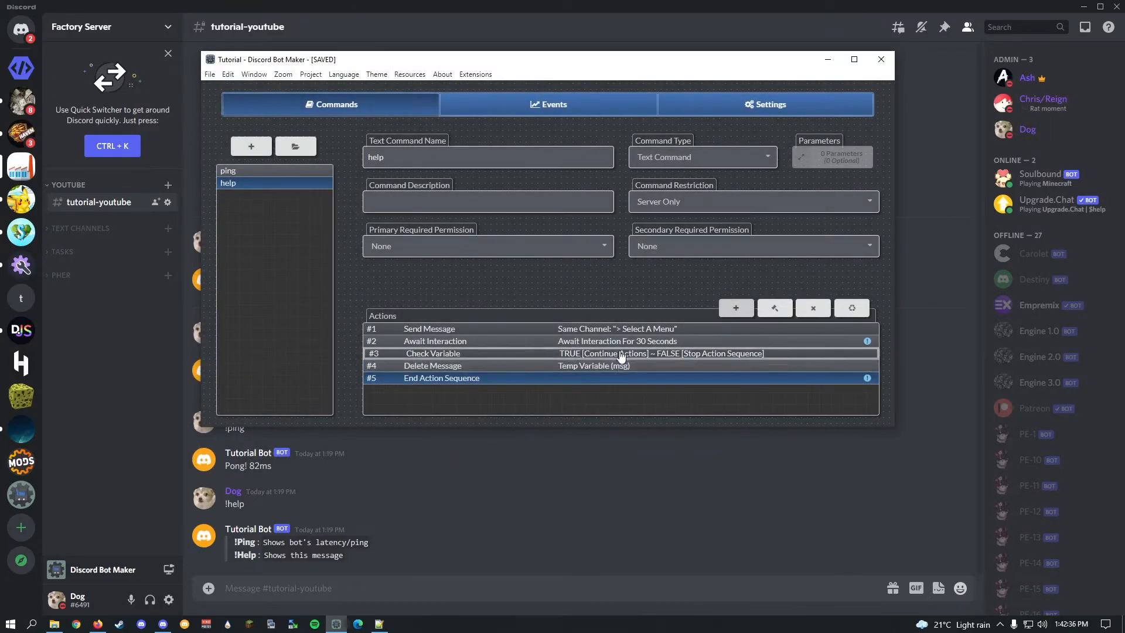
# Set the Check Variable action's false outcome to skip the next 2 actions
pyautogui.click(621, 354)
pyautogui.click(566, 375)
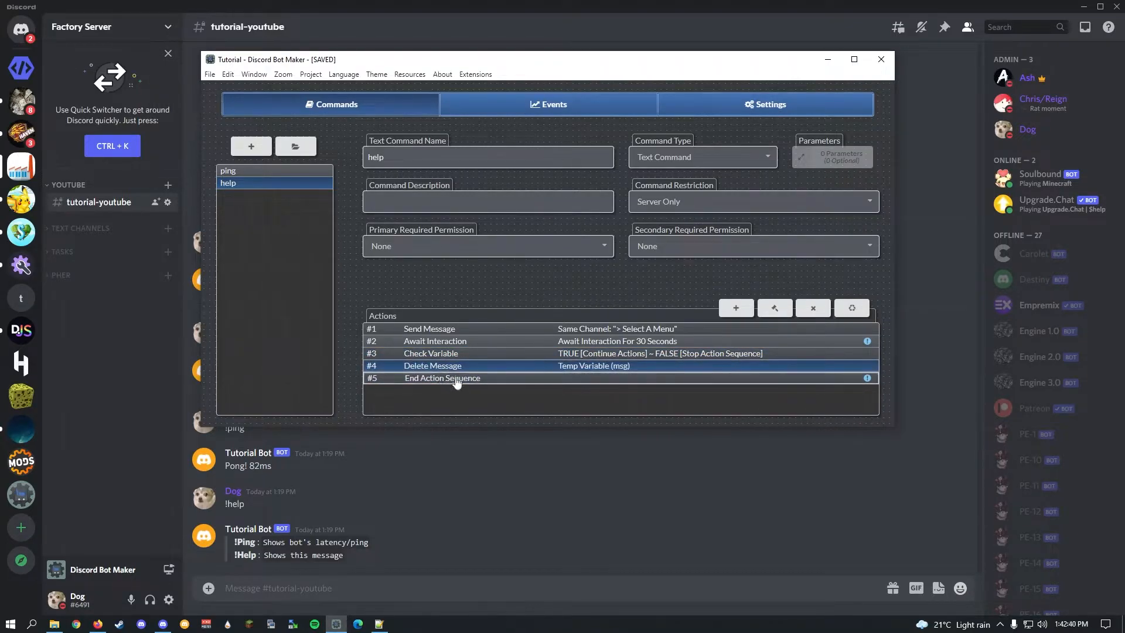
pyautogui.doubleClick(446, 357)
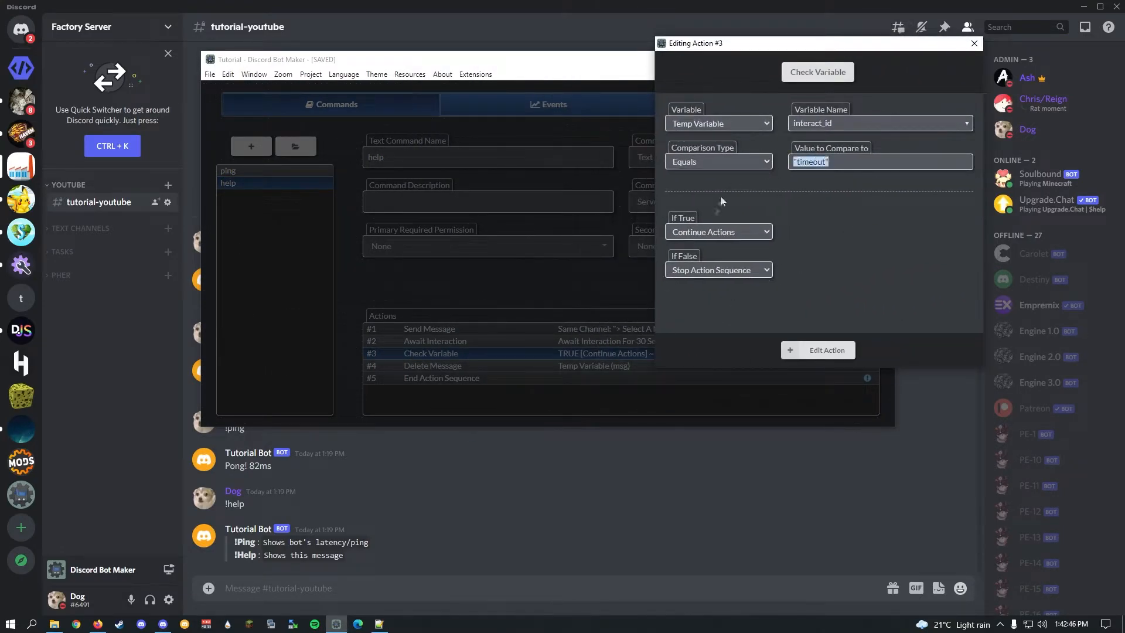
pyautogui.click(719, 270)
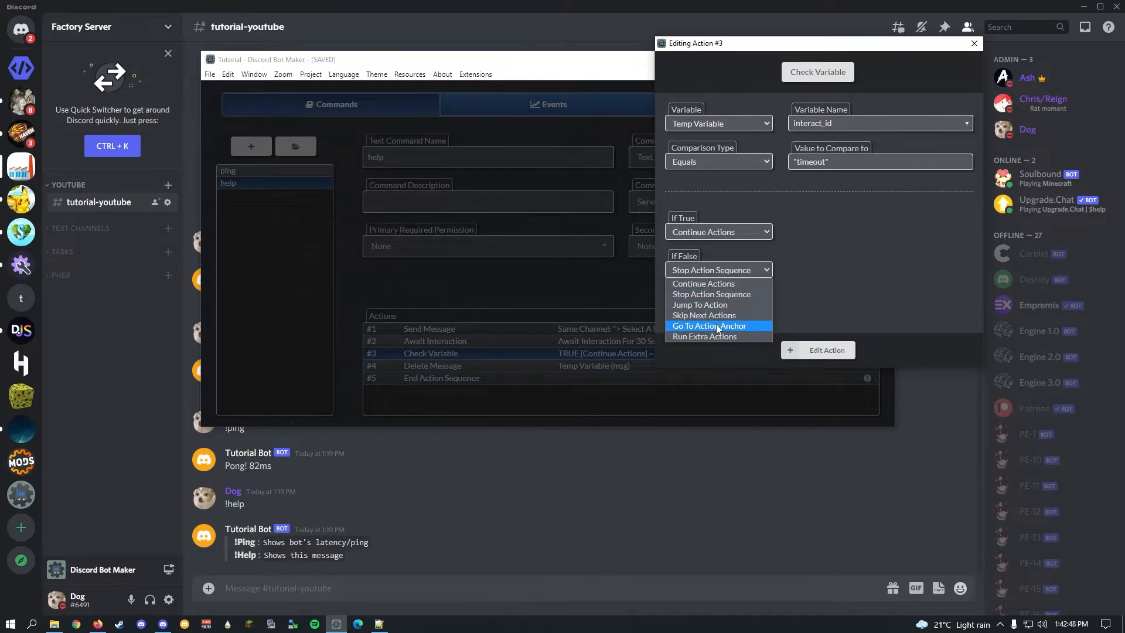
pyautogui.click(709, 326)
pyautogui.click(718, 270)
pyautogui.click(709, 316)
pyautogui.click(805, 271)
pyautogui.write('2')
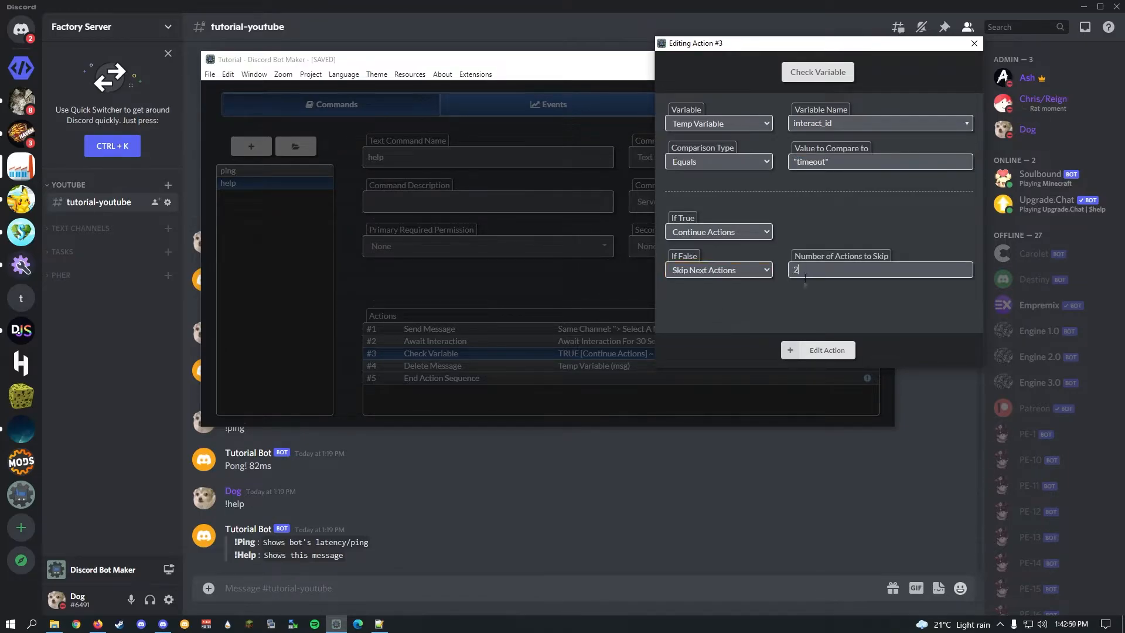
pyautogui.click(832, 350)
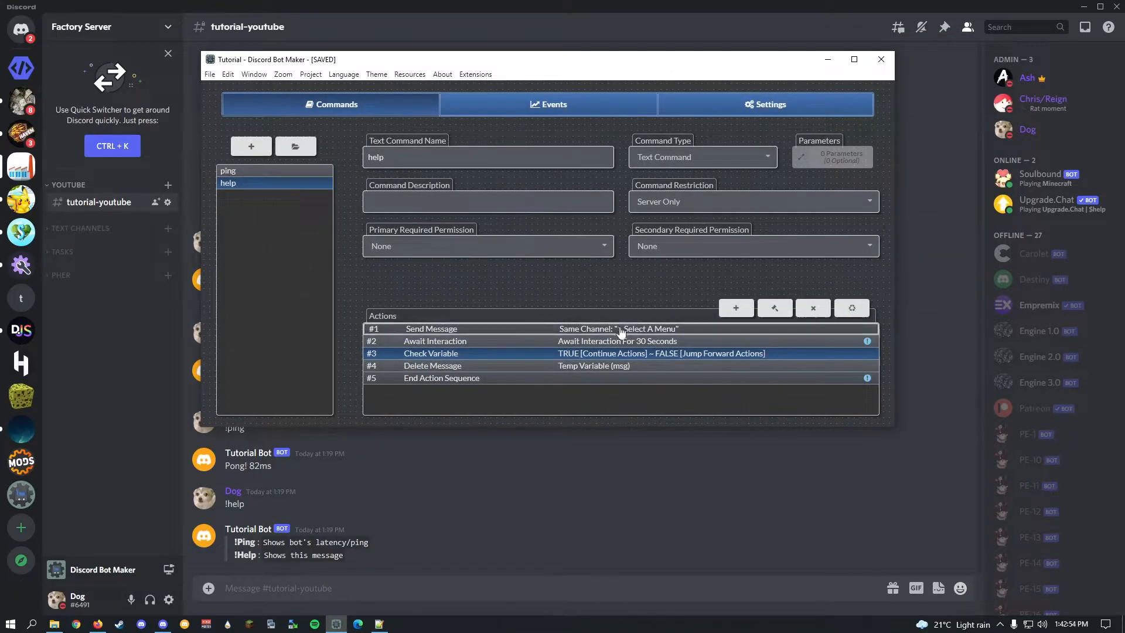
# Add an Action Anchor named 1 after the End Action Sequence action
pyautogui.click(635, 378)
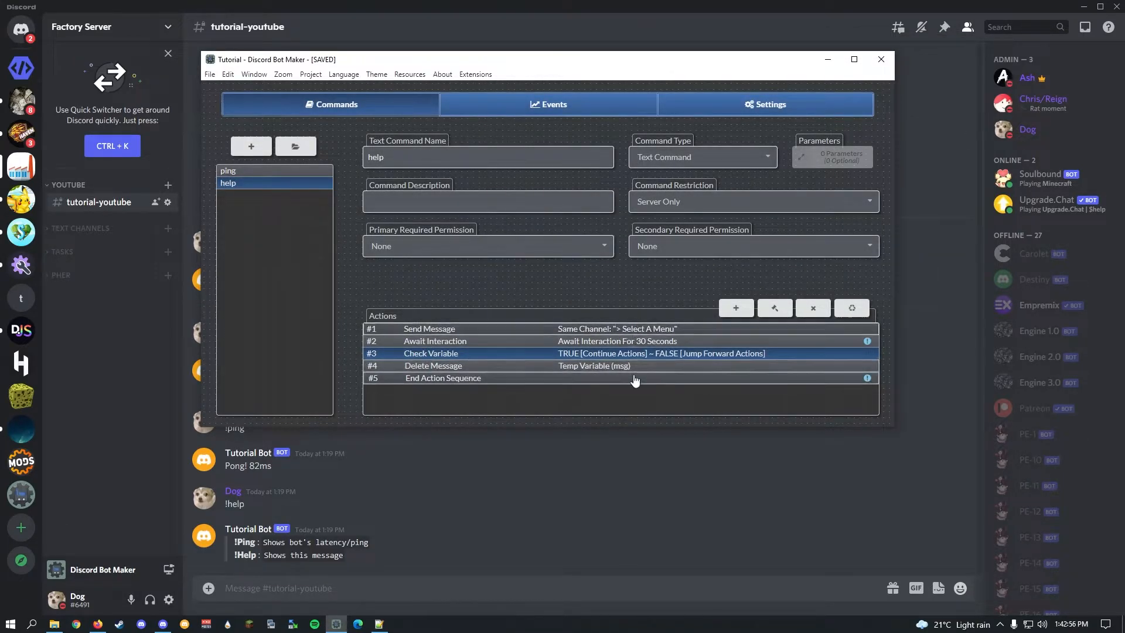
pyautogui.click(732, 307)
pyautogui.click(563, 173)
pyautogui.click(465, 158)
pyautogui.write('c')
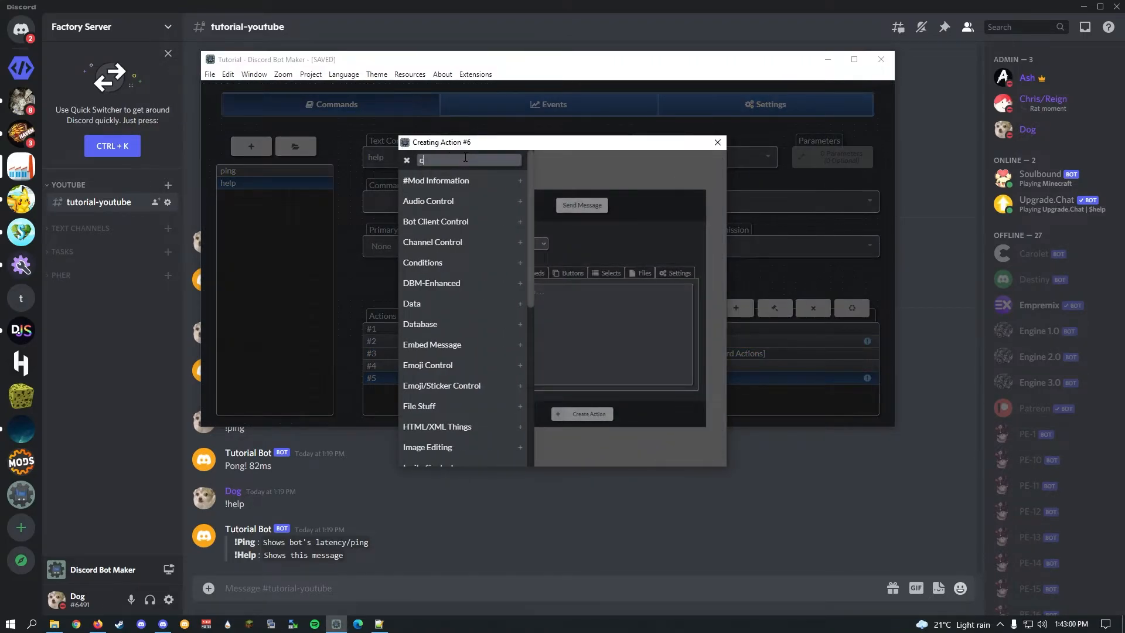
pyautogui.write('reate')
pyautogui.hotkey('ctrl', 'a')
pyautogui.write('actio')
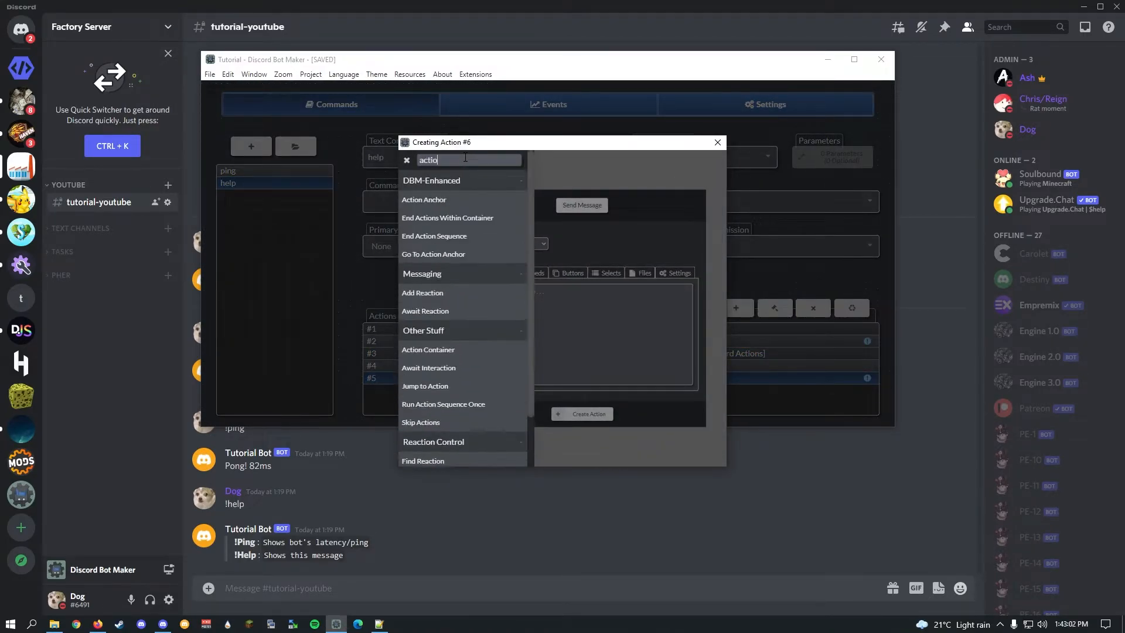
pyautogui.write('n')
pyautogui.click(456, 203)
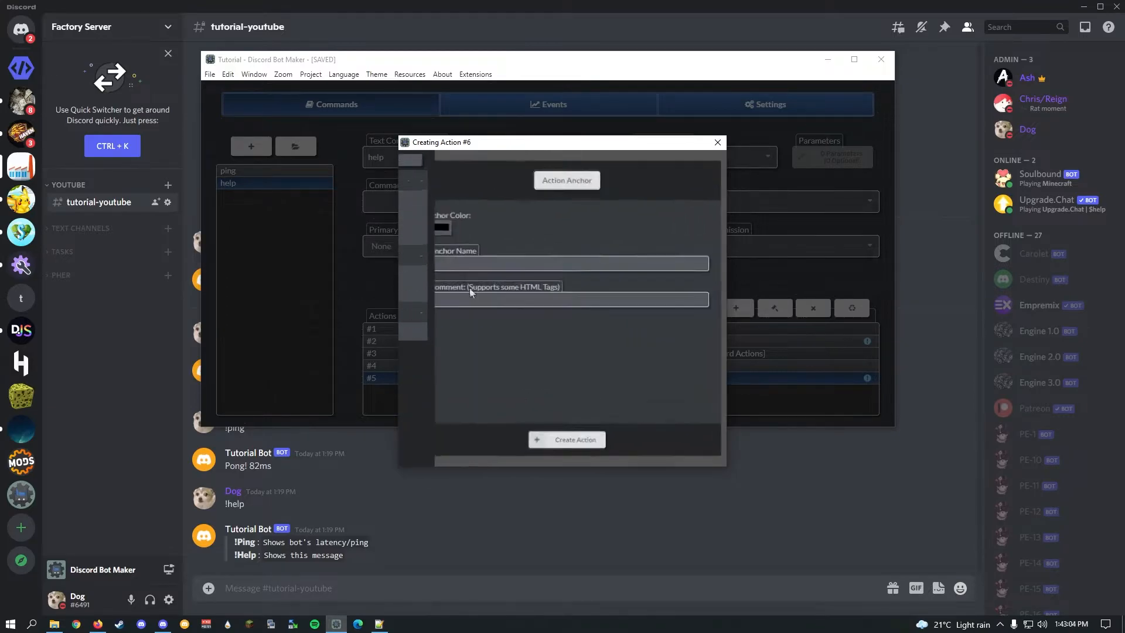
pyautogui.write('1')
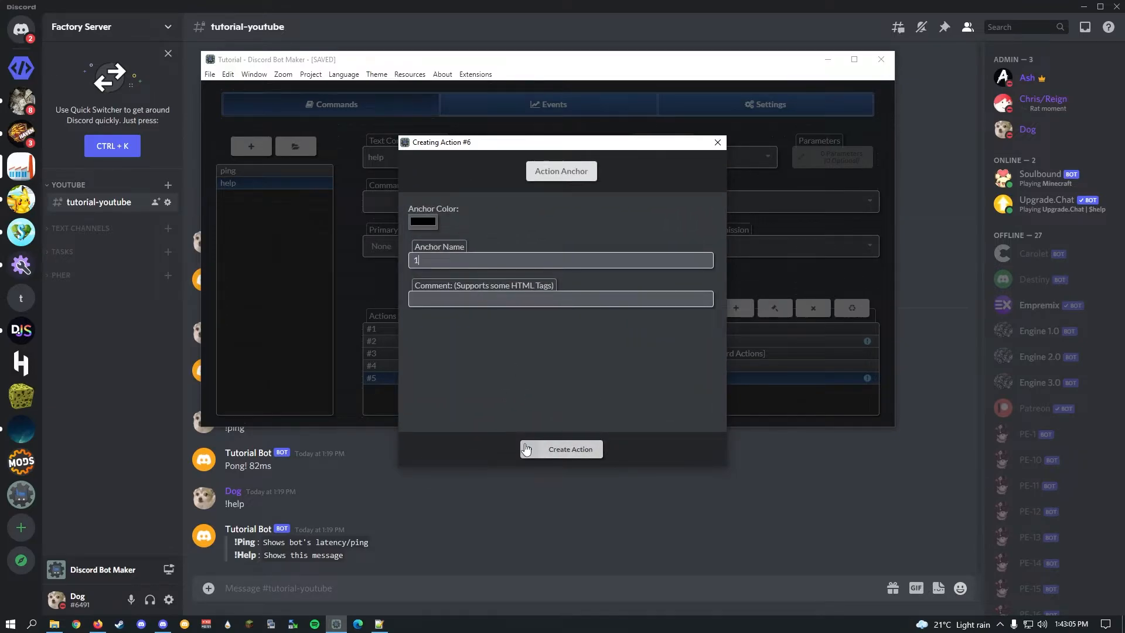
pyautogui.click(558, 455)
# Duplicate the anchor as anchor 2 with the comment "Support", and give anchor 1 the comment "Help"
pyautogui.hotkey('ctrl', 'c')
pyautogui.hotkey('ctrl', 'v')
pyautogui.doubleClick(602, 405)
pyautogui.press('BackSpace')
pyautogui.write('2')
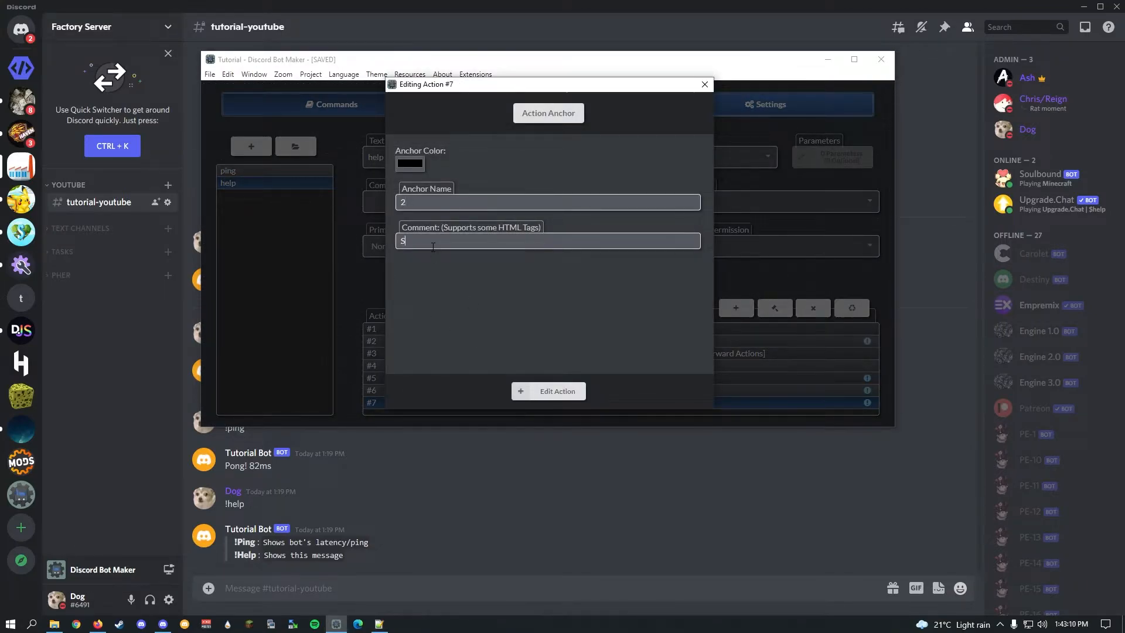
pyautogui.click(557, 391)
pyautogui.doubleClick(618, 389)
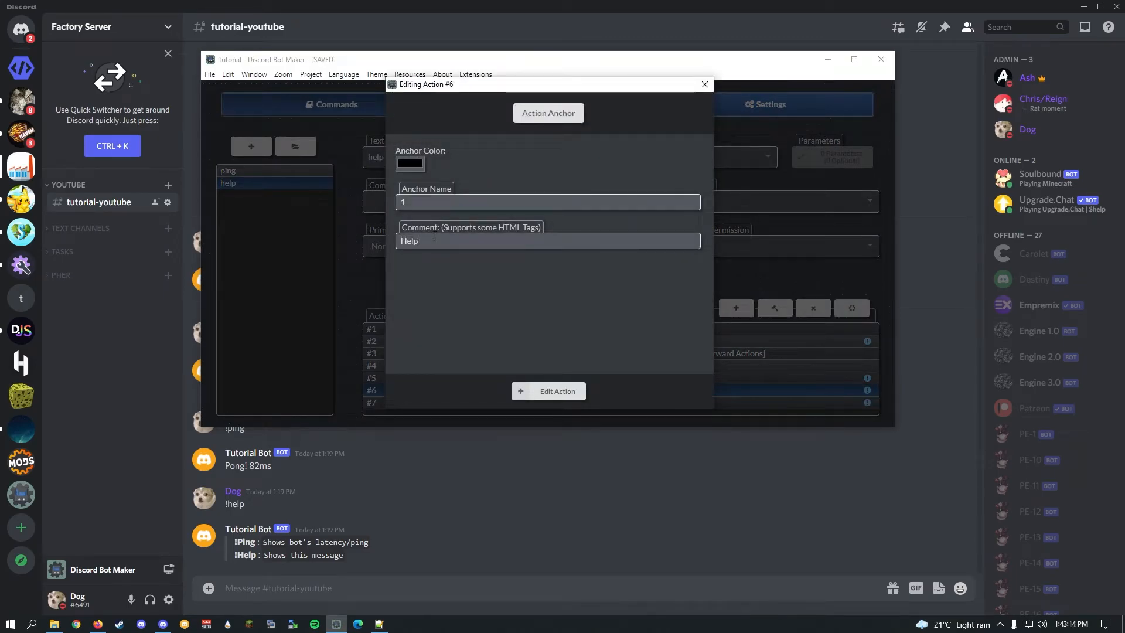
pyautogui.click(558, 391)
# Review the "Type Of Help" select menu's temp variable name and the values of its Commands and Support options
pyautogui.doubleClick(667, 328)
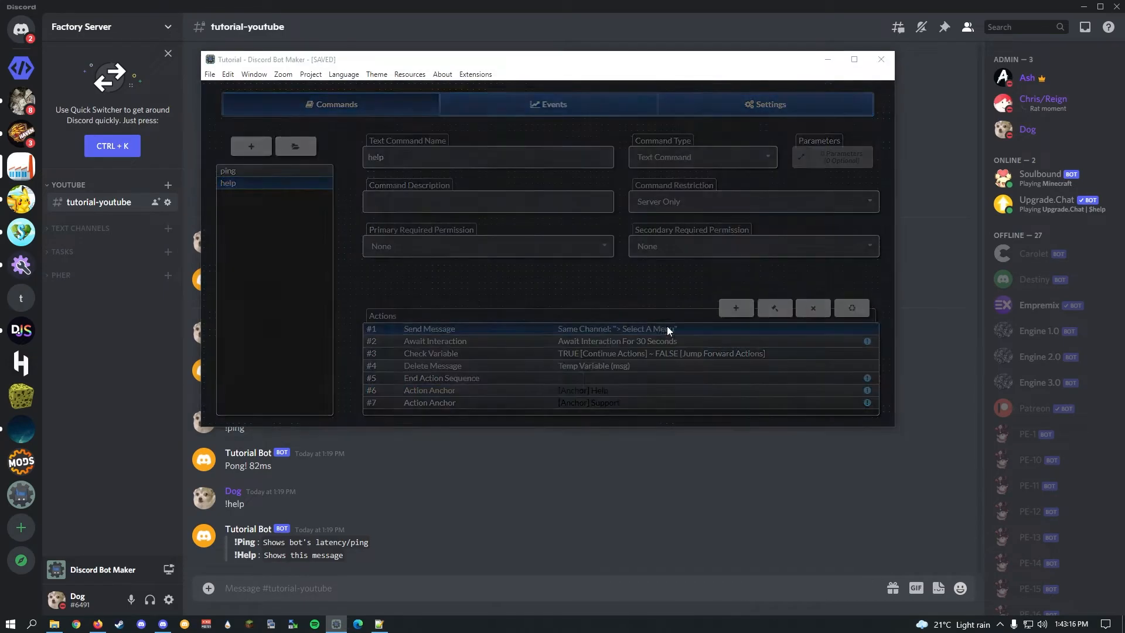
pyautogui.click(557, 209)
pyautogui.click(495, 257)
pyautogui.doubleClick(495, 258)
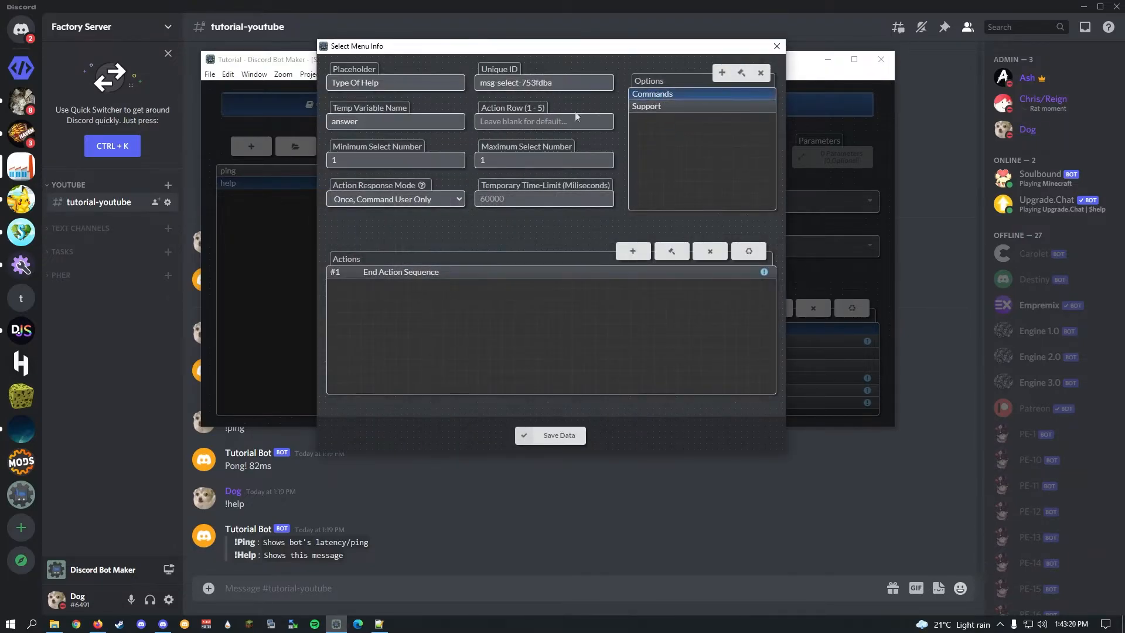
pyautogui.moveTo(375, 160); pyautogui.dragTo(286, 156)
pyautogui.click(406, 123)
pyautogui.doubleClick(636, 95)
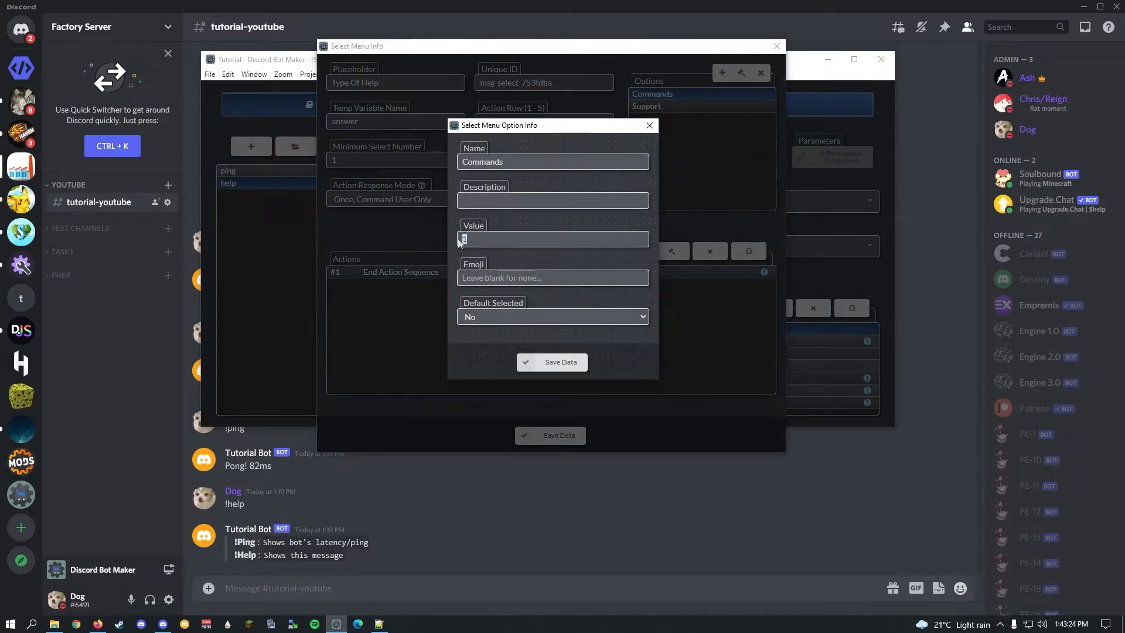
pyautogui.click(550, 361)
pyautogui.doubleClick(666, 106)
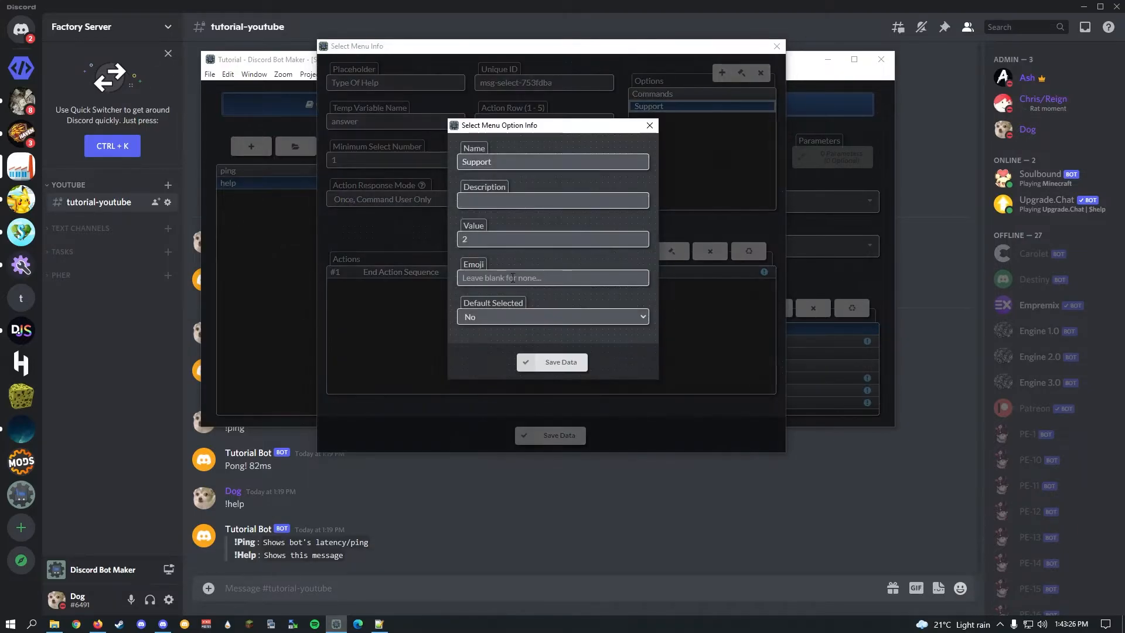
pyautogui.click(548, 365)
pyautogui.click(555, 435)
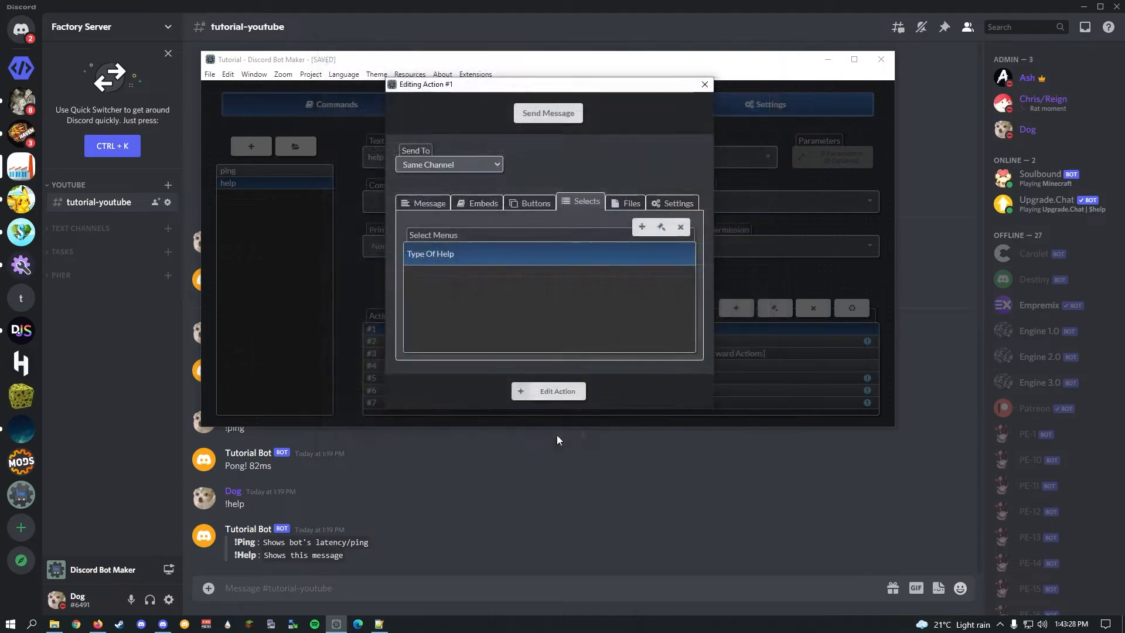
pyautogui.click(554, 388)
# Add a Go To Action Anchor action after End Action Sequence, with ${tempVars("answer")} as the anchor name
pyautogui.click(542, 380)
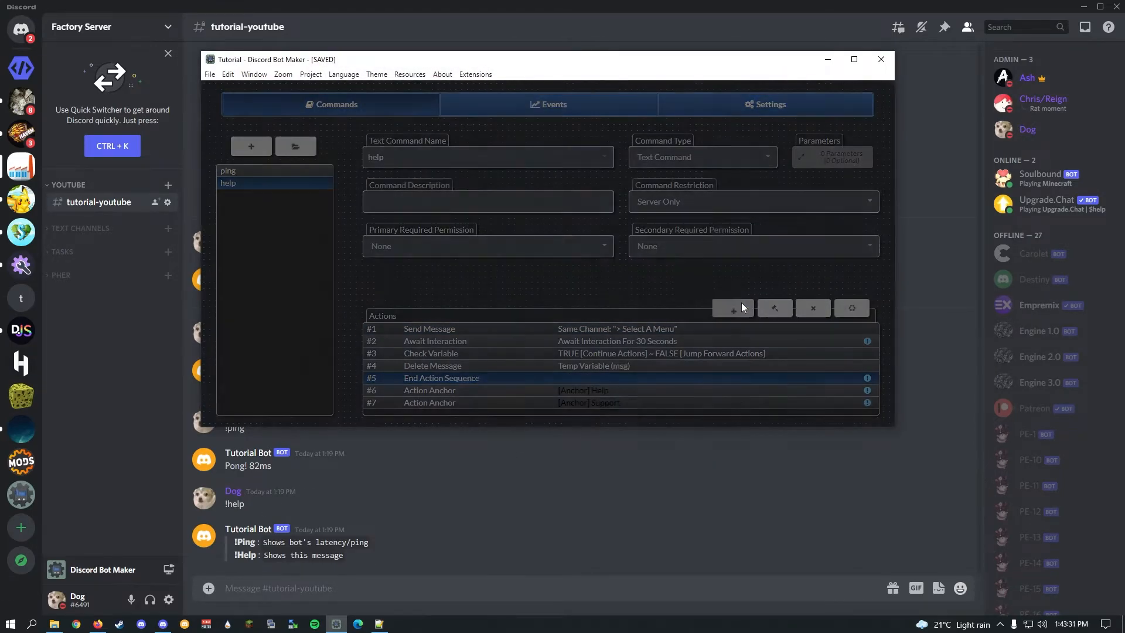
pyautogui.click(742, 307)
pyautogui.click(557, 168)
pyautogui.write('got')
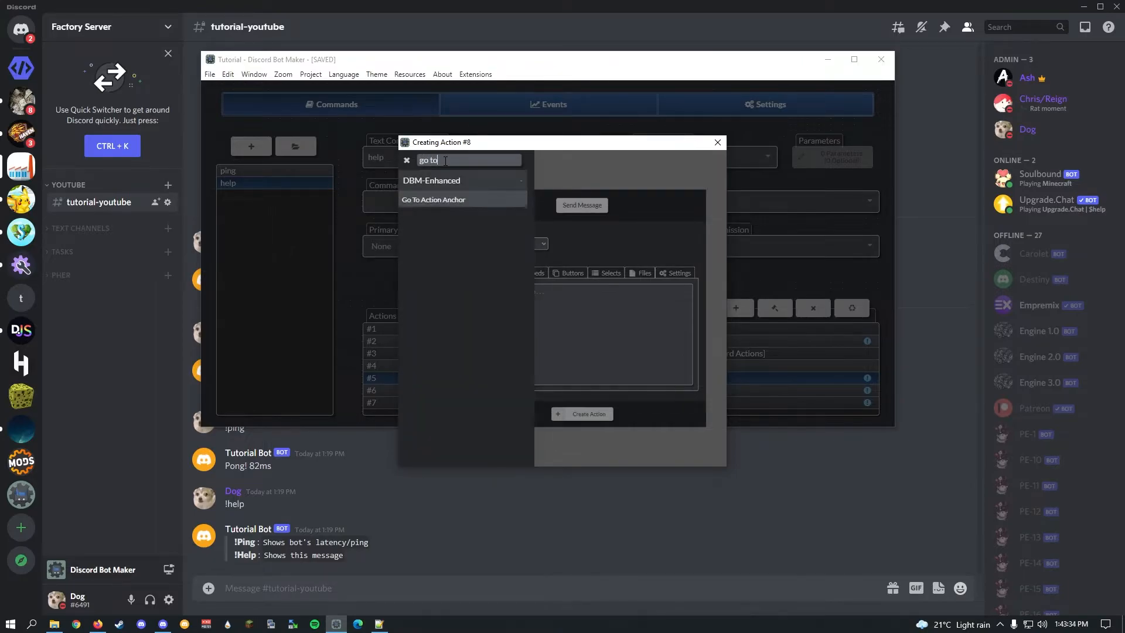
pyautogui.click(447, 201)
pyautogui.rightClick(519, 261)
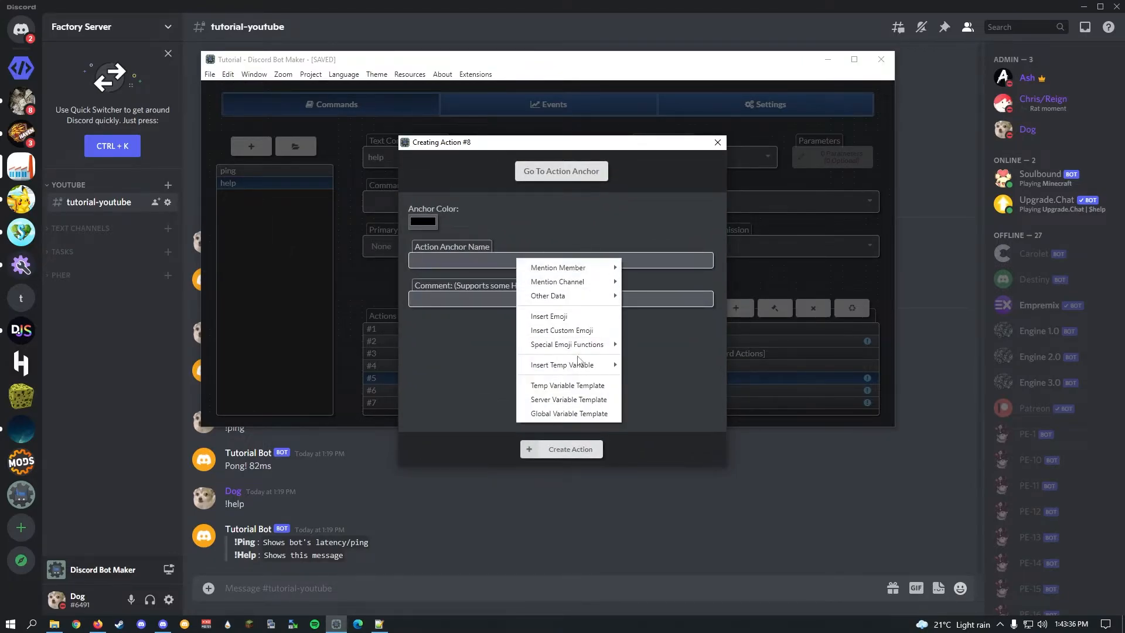
pyautogui.click(566, 385)
pyautogui.write('answer')
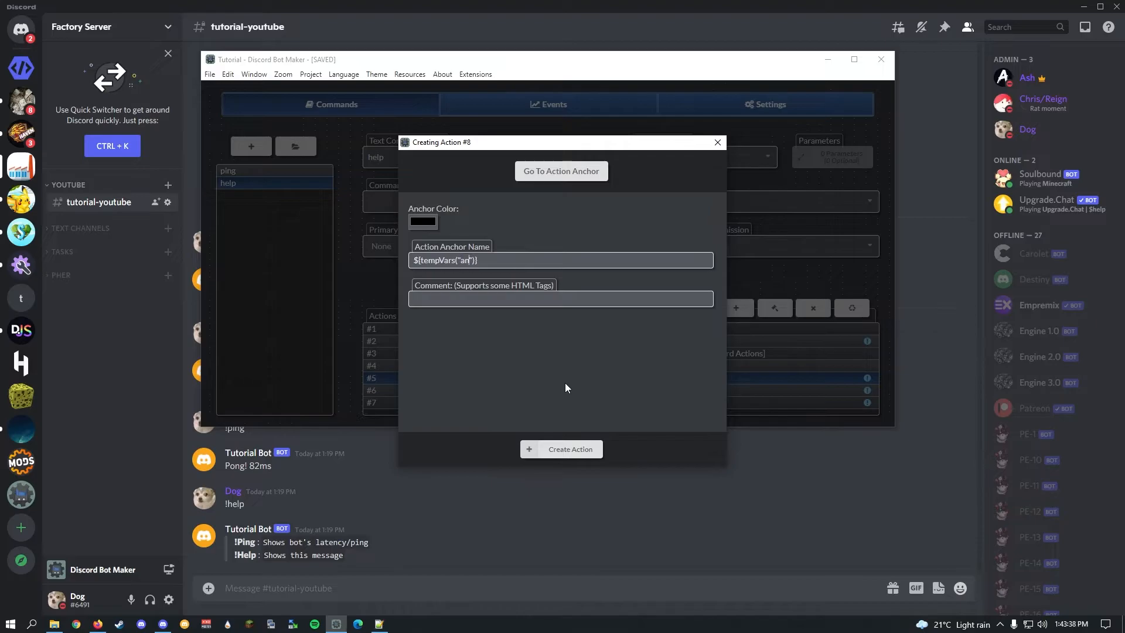
pyautogui.click(561, 449)
# Maximize the Discord Bot Maker window and change anchor 1's comment to "Commands"
pyautogui.click(854, 59)
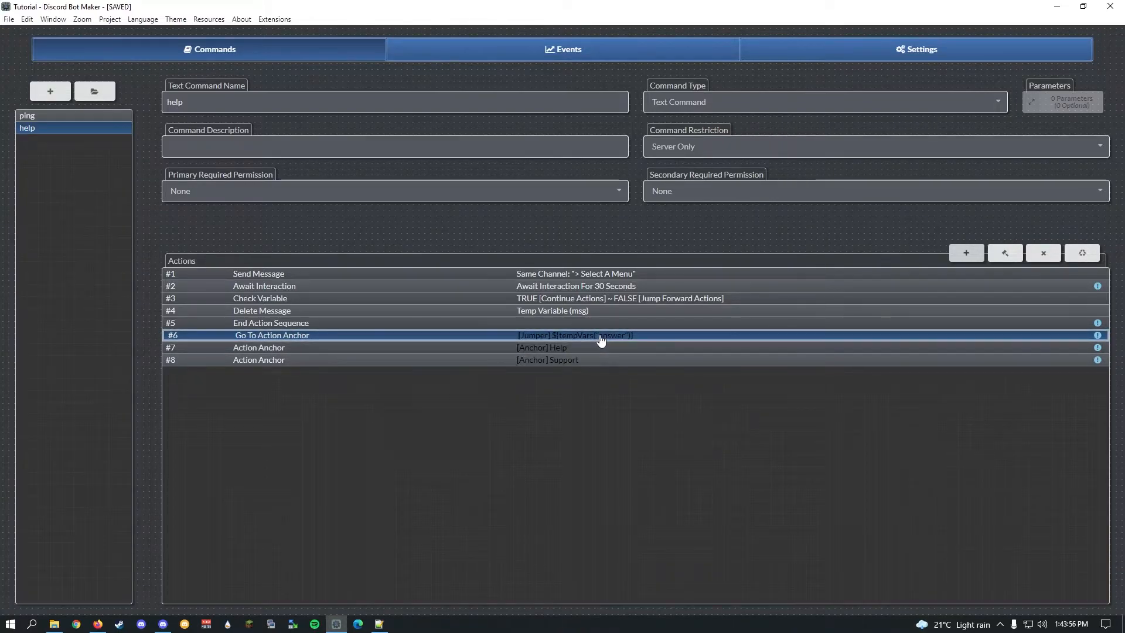
pyautogui.doubleClick(553, 348)
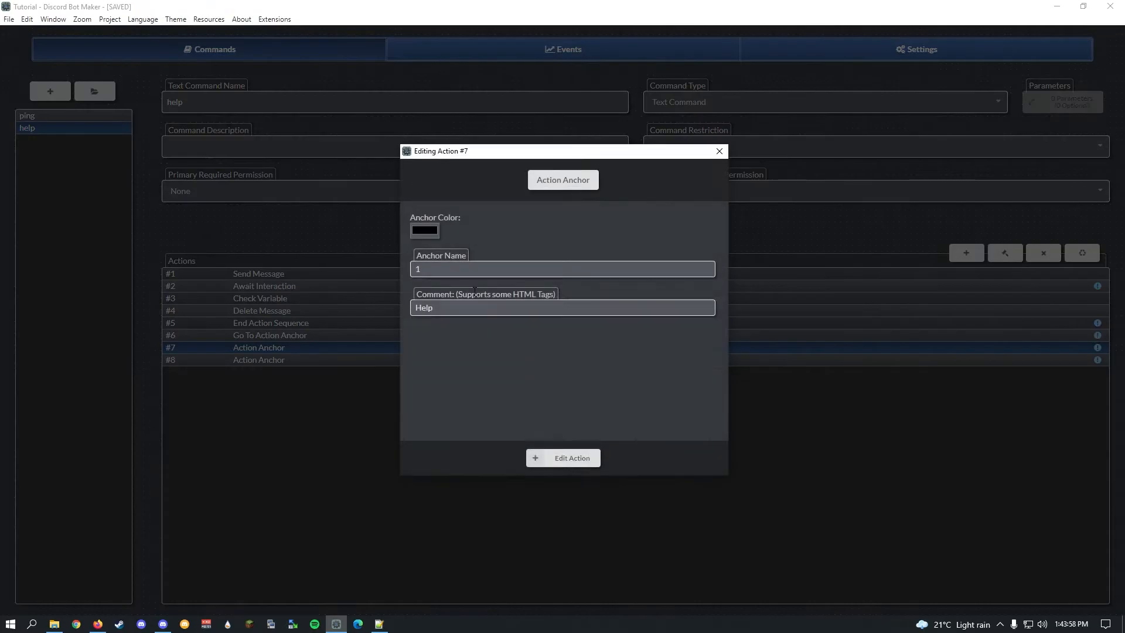
pyautogui.write('Commands')
pyautogui.click(544, 464)
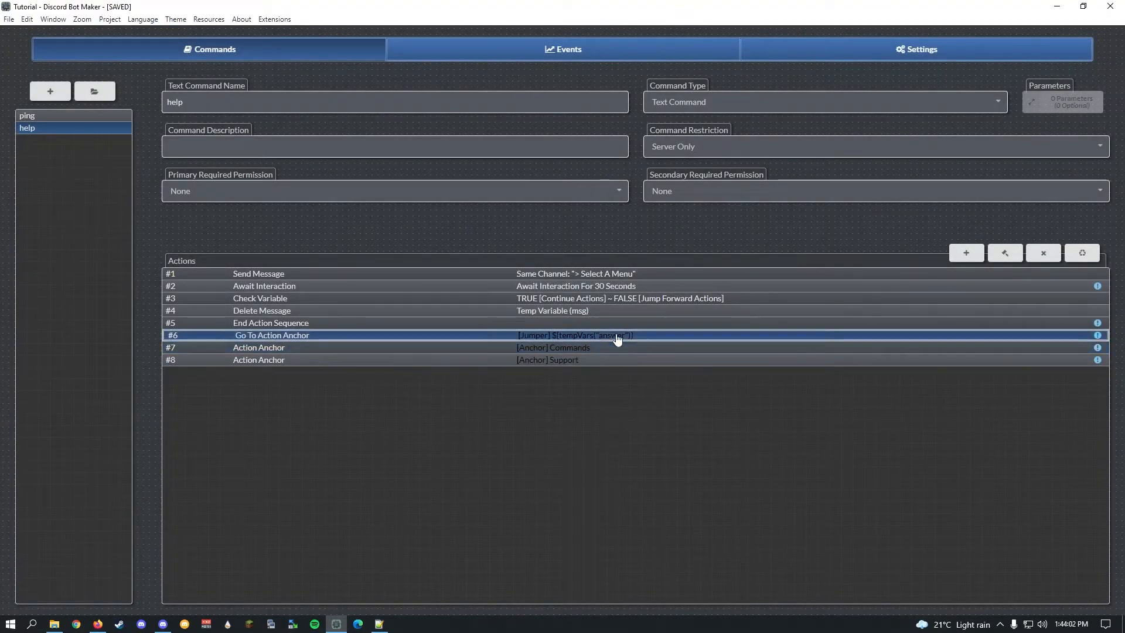
# Start a Send Message action below the Commands anchor, pasting the !Ping and !Help descriptions from the clipboard history as its message
pyautogui.click(964, 253)
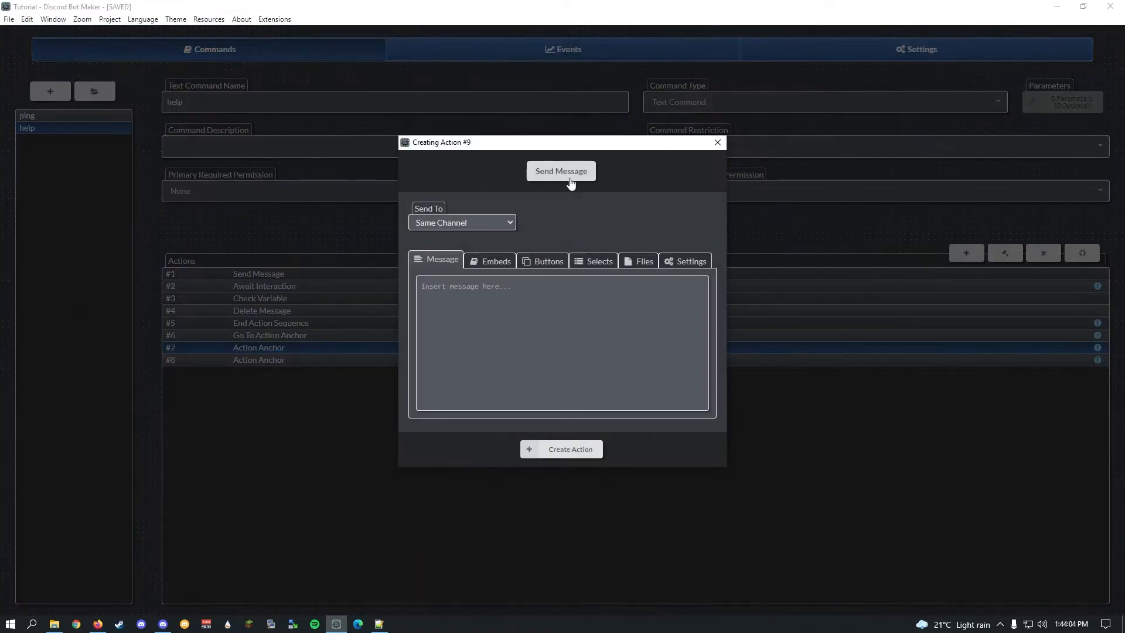
pyautogui.moveTo(566, 140); pyautogui.dragTo(905, 113)
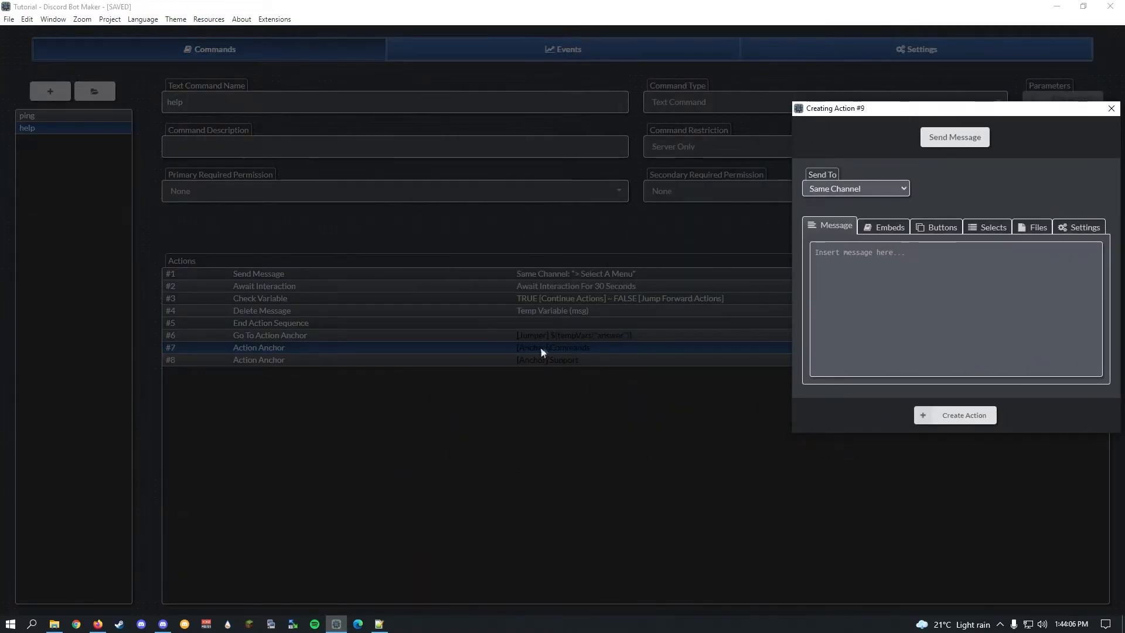
pyautogui.click(910, 301)
pyautogui.press('super+v')
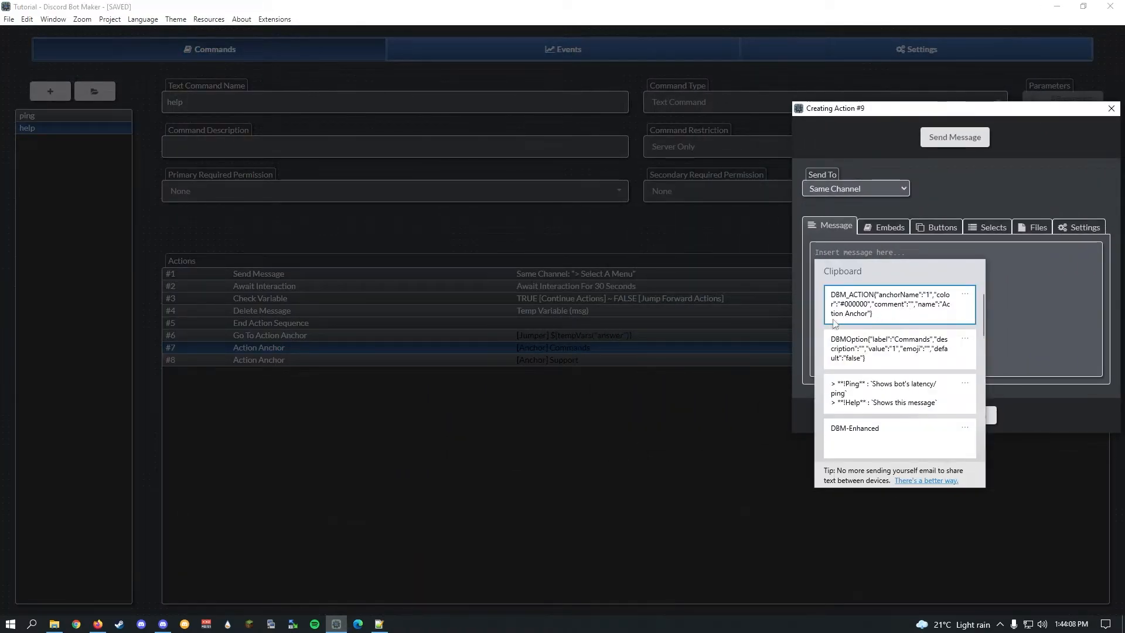
pyautogui.click(891, 378)
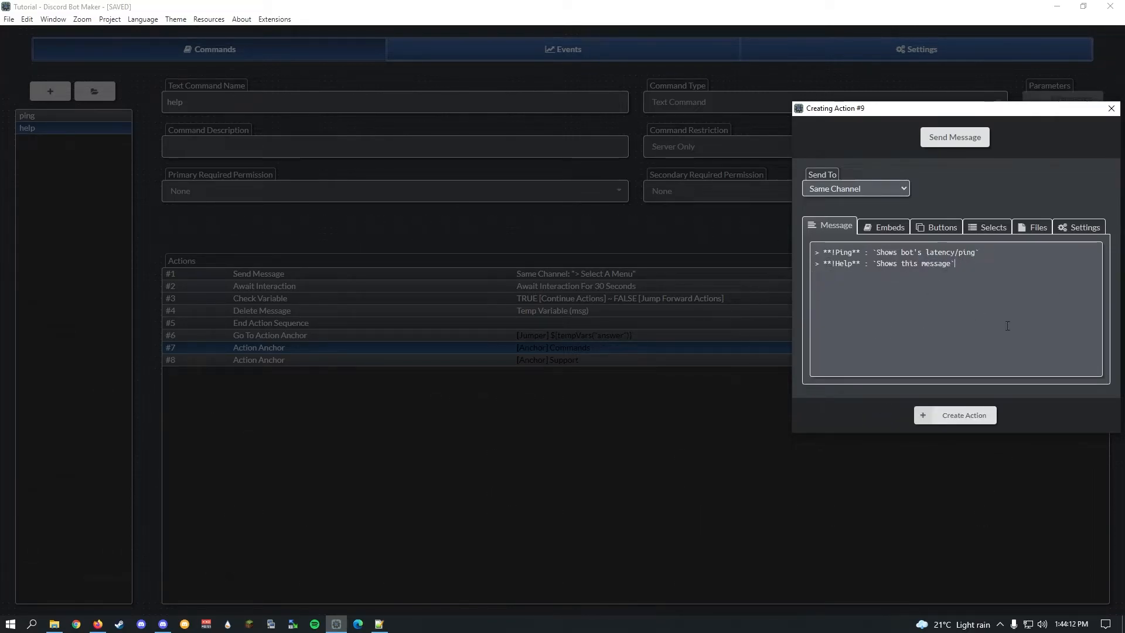
# Make the new Send Message action edit the temp variable "msg" with No Interactions enabled, and create it
pyautogui.click(1078, 229)
pyautogui.click(875, 326)
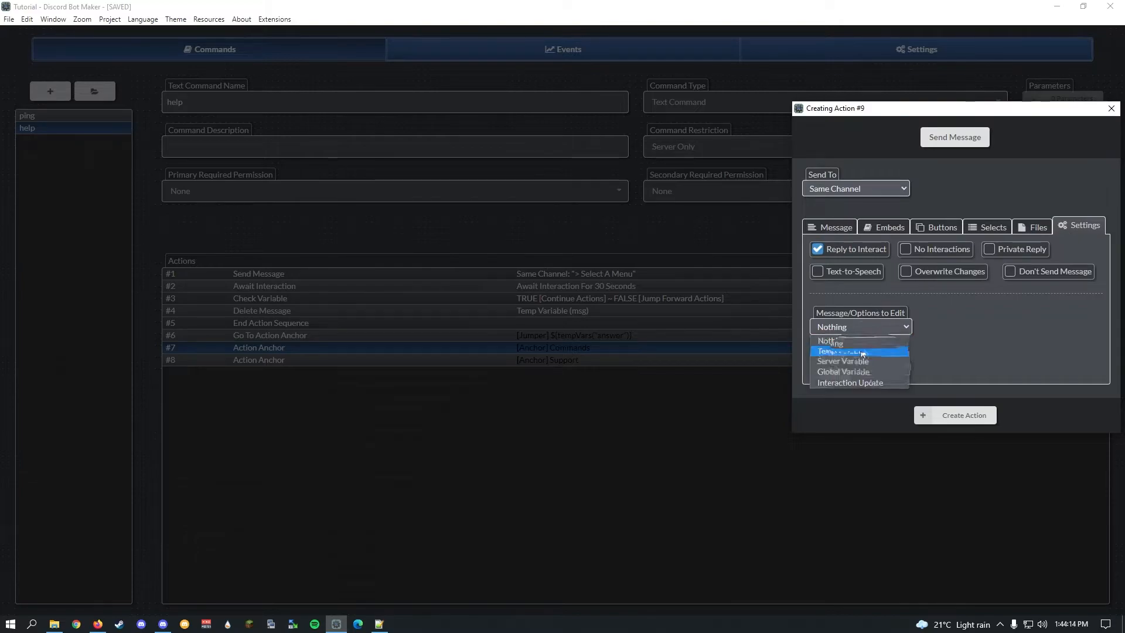
pyautogui.click(835, 353)
pyautogui.click(965, 326)
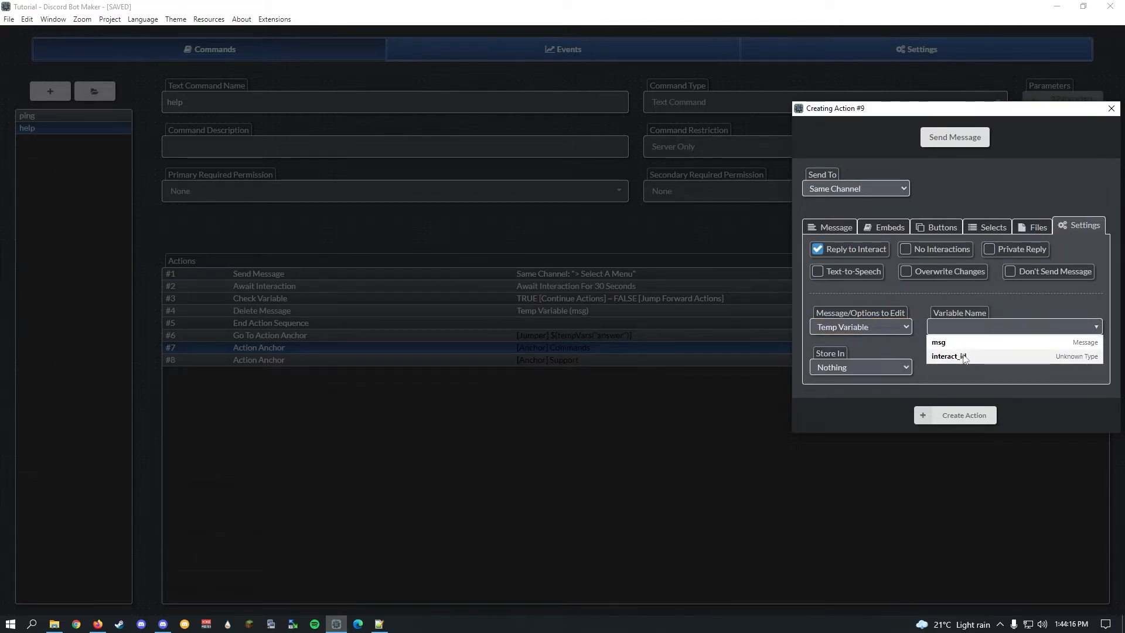
pyautogui.click(956, 343)
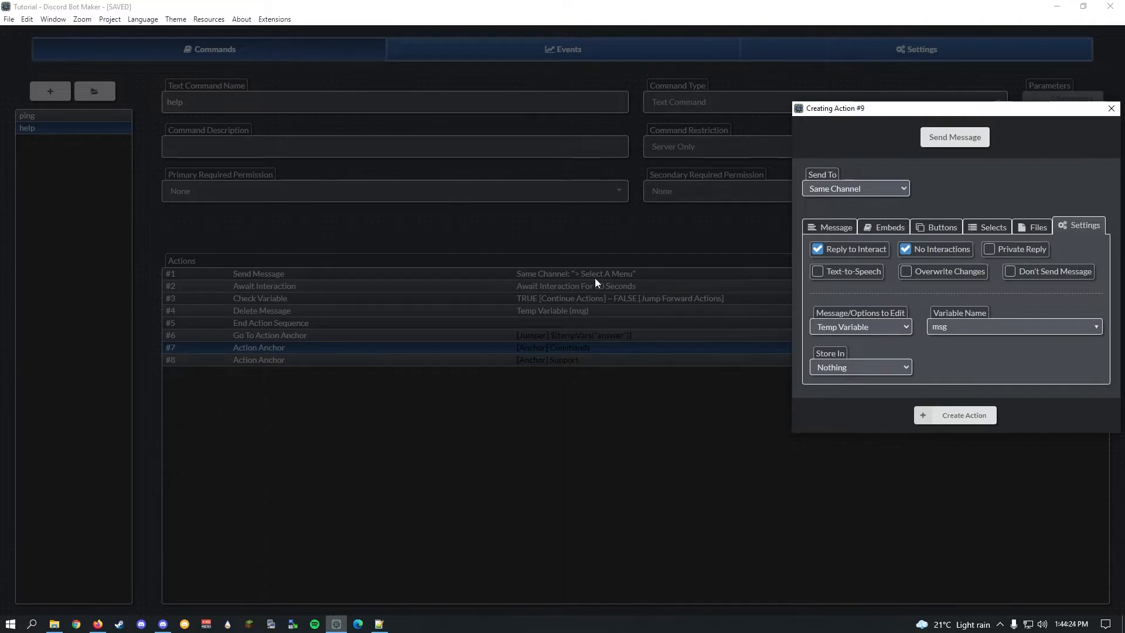
pyautogui.click(964, 414)
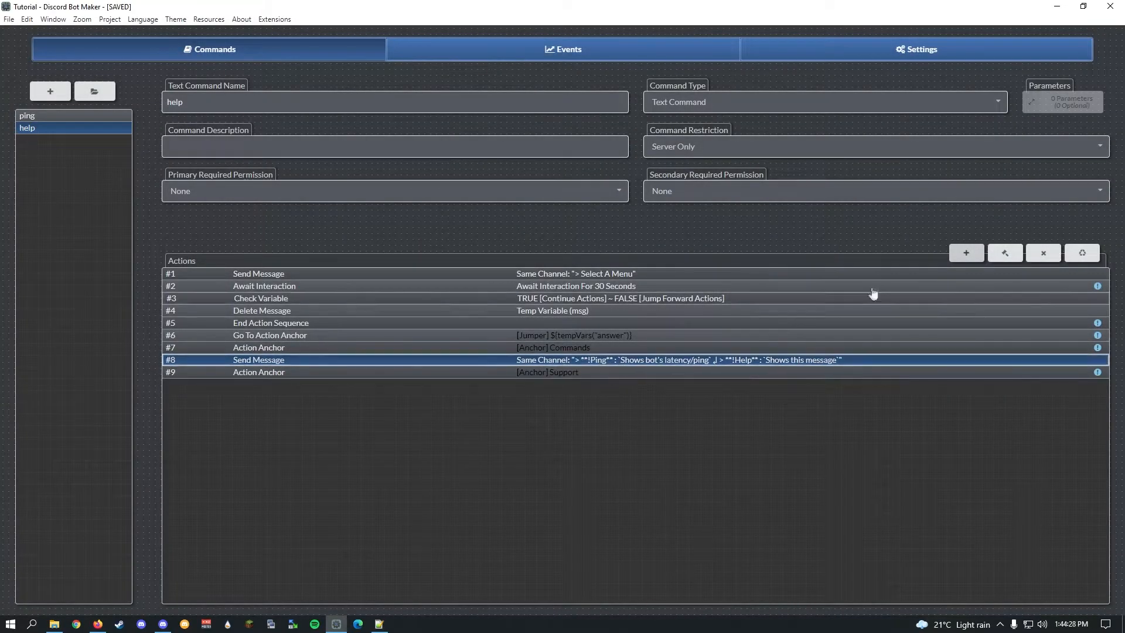
# Add an End Action Sequence action after the command-list Send Message action
pyautogui.click(966, 252)
pyautogui.click(563, 173)
pyautogui.write('end ac')
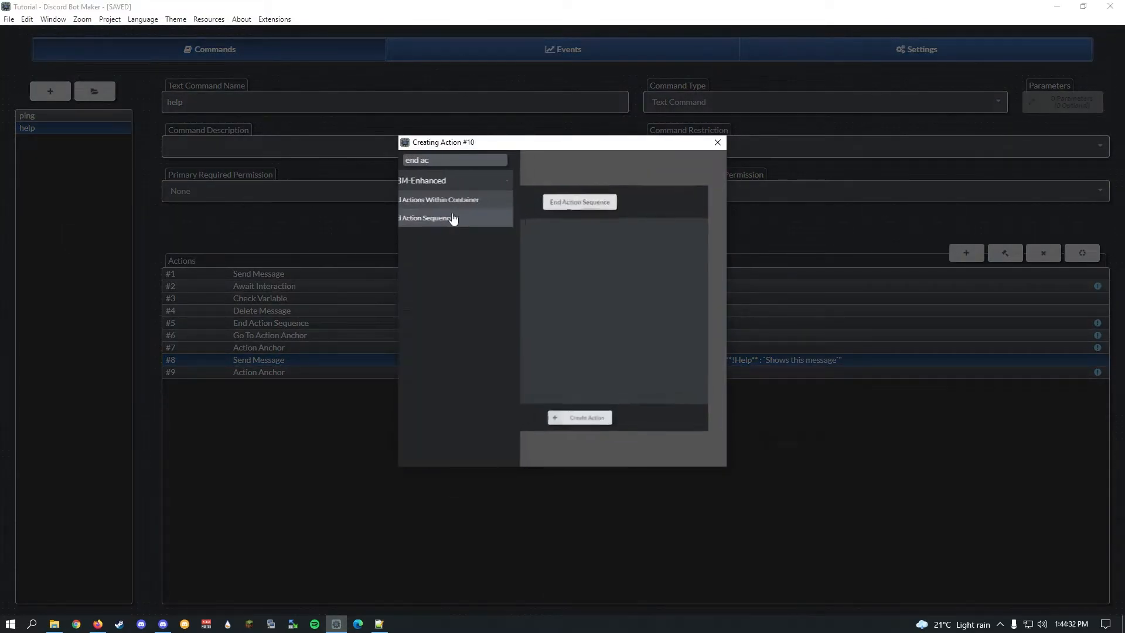
pyautogui.click(451, 219)
pyautogui.click(557, 450)
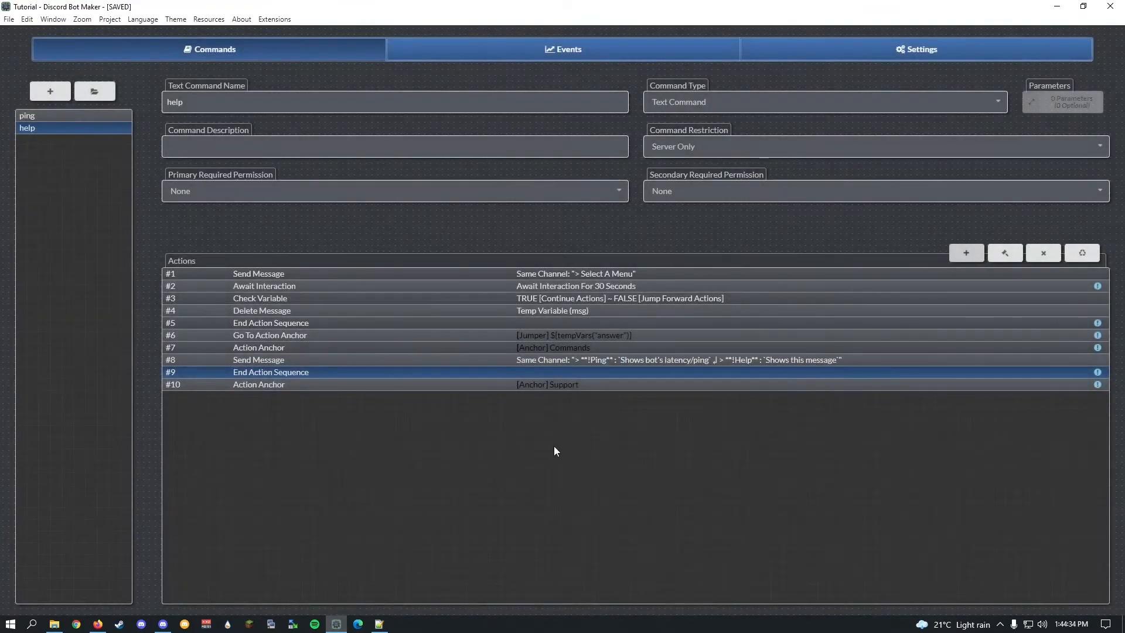
# Duplicate the command-list Send Message action and its End Action Sequence below the Support anchor
pyautogui.keyDown('shift'); pyautogui.click(570, 376); pyautogui.keyUp('shift')
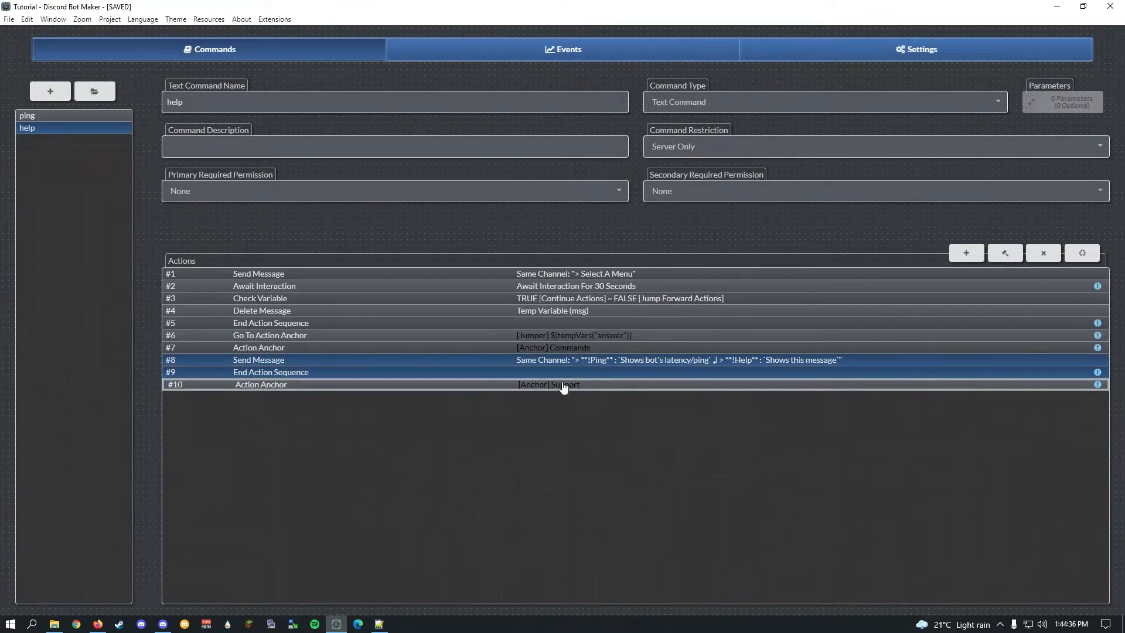
pyautogui.hotkey('ctrl', 'c')
pyautogui.hotkey('ctrl', 'v')
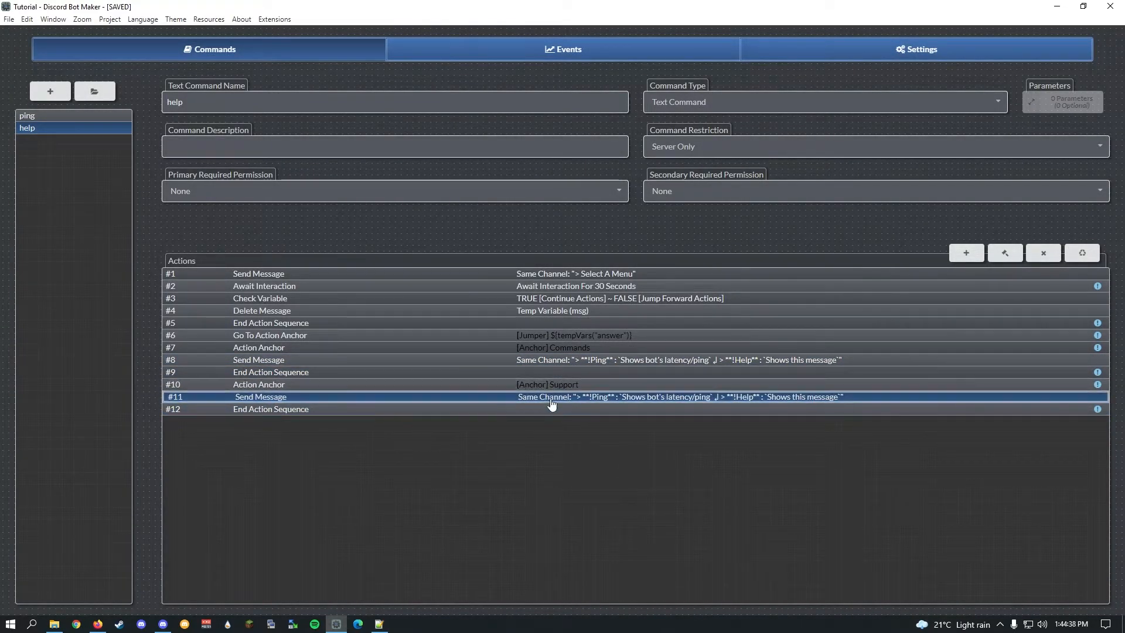
pyautogui.doubleClick(551, 398)
pyautogui.moveTo(559, 339); pyautogui.dragTo(423, 293)
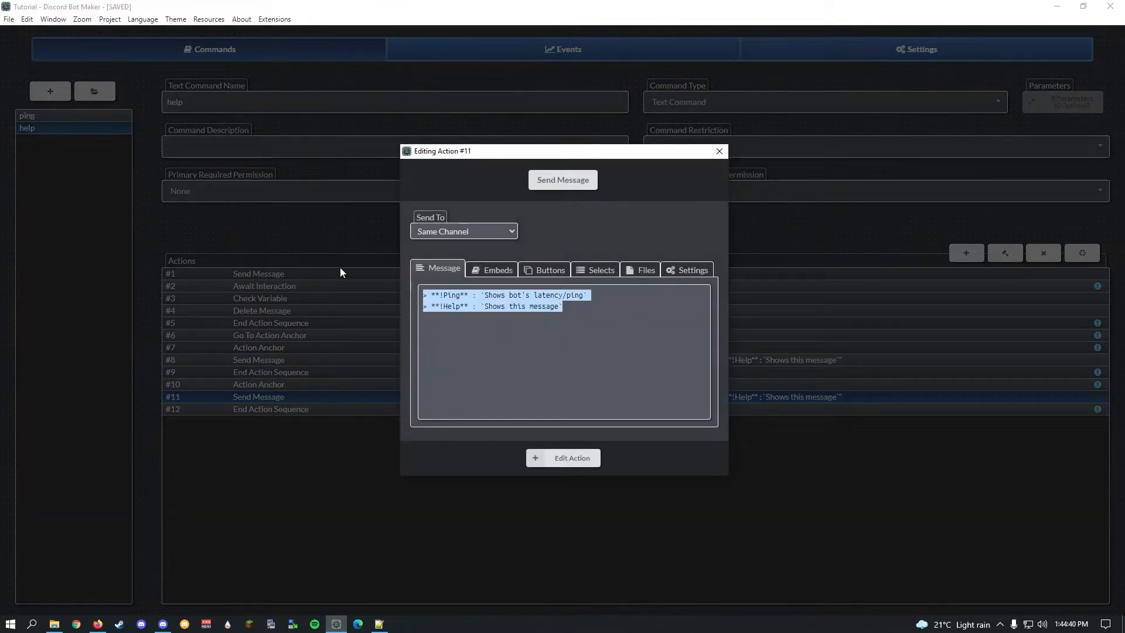
pyautogui.click(720, 152)
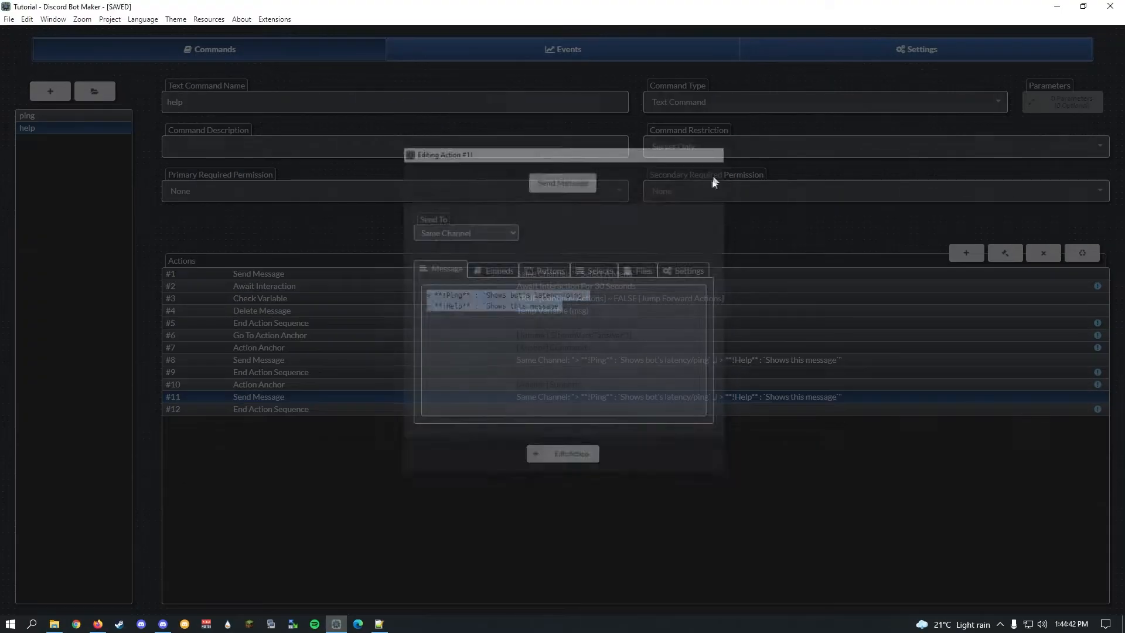
pyautogui.click(617, 363)
pyautogui.doubleClick(619, 369)
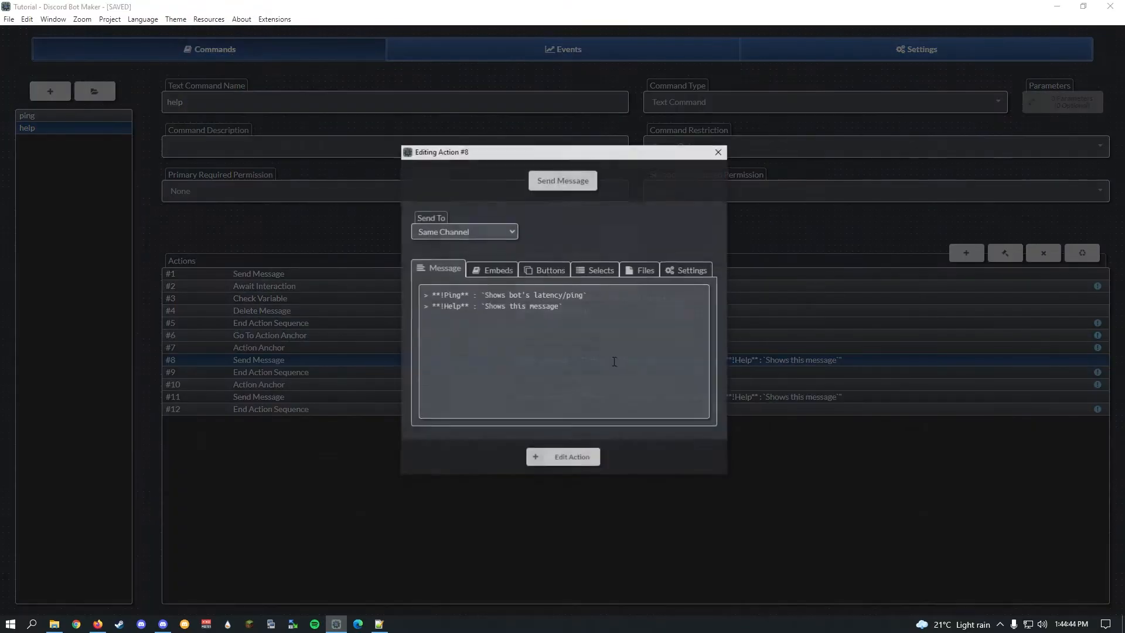
pyautogui.click(492, 270)
pyautogui.click(444, 271)
pyautogui.hotkey('ctrl', 'a')
pyautogui.press('BackSpace')
pyautogui.click(494, 270)
pyautogui.click(720, 151)
pyautogui.doubleClick(565, 360)
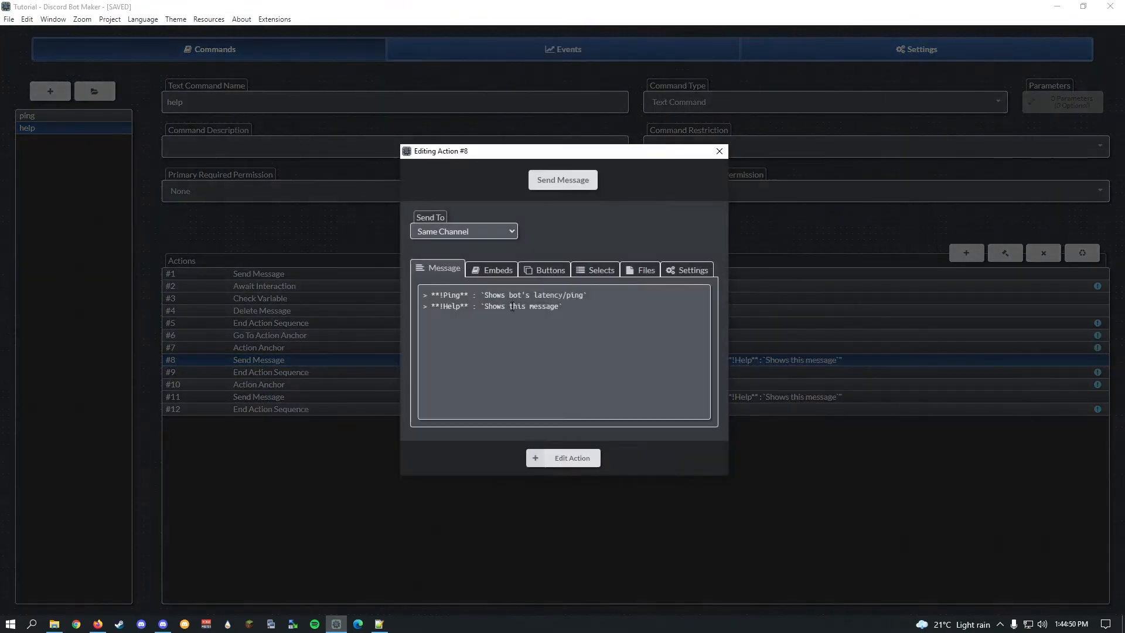
pyautogui.hotkey('ctrl', 'a')
pyautogui.press('BackSpace')
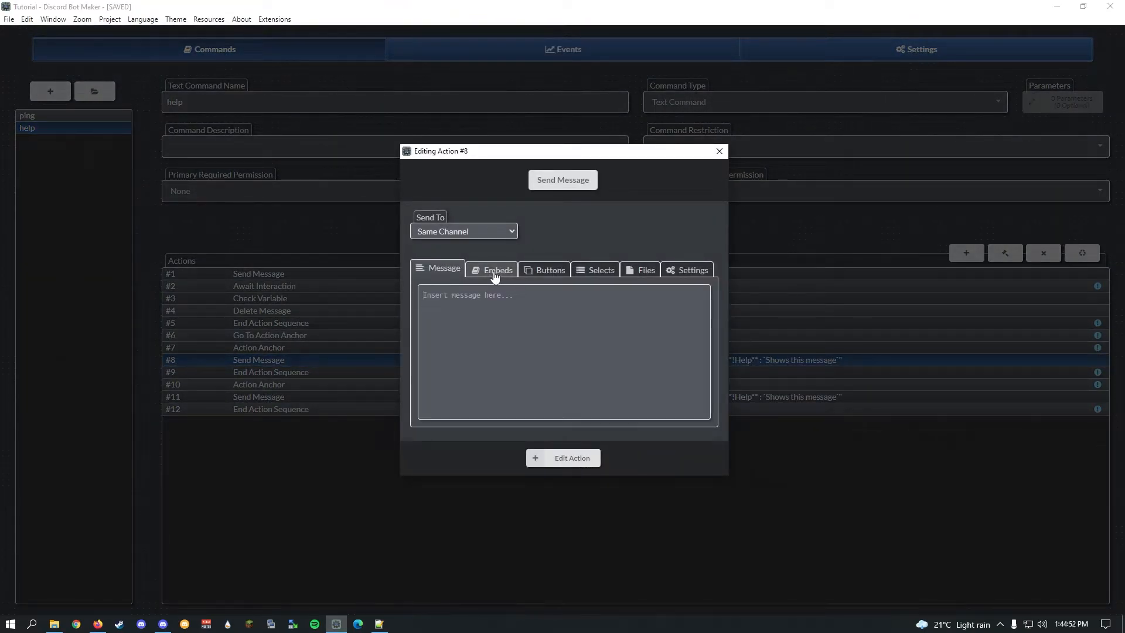
pyautogui.moveTo(681, 151); pyautogui.dragTo(1018, 106)
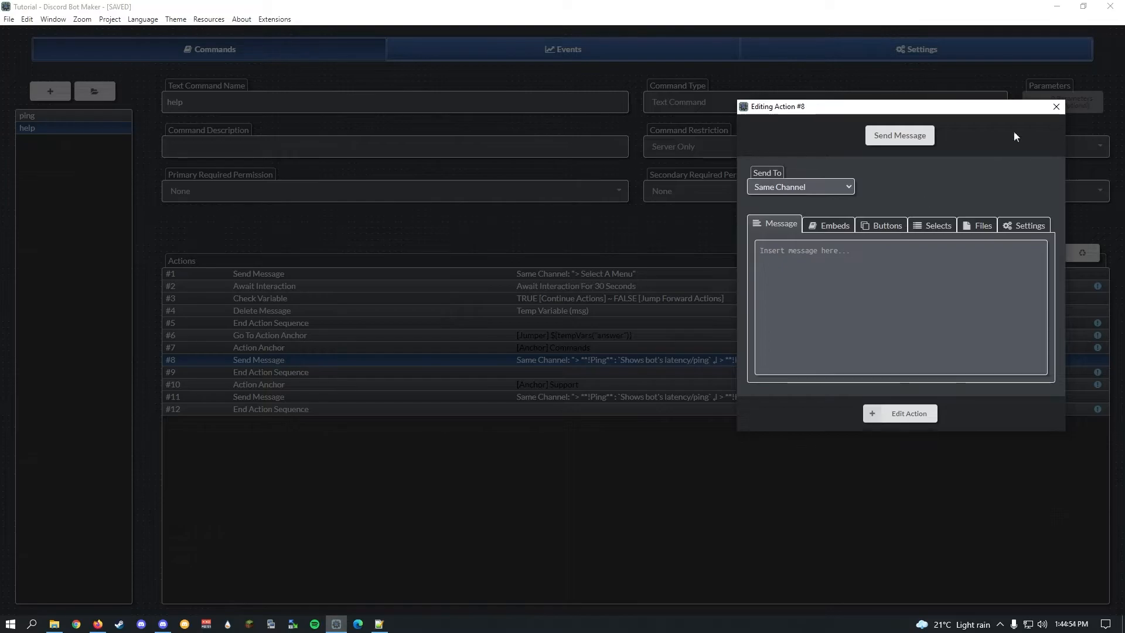
pyautogui.click(1057, 106)
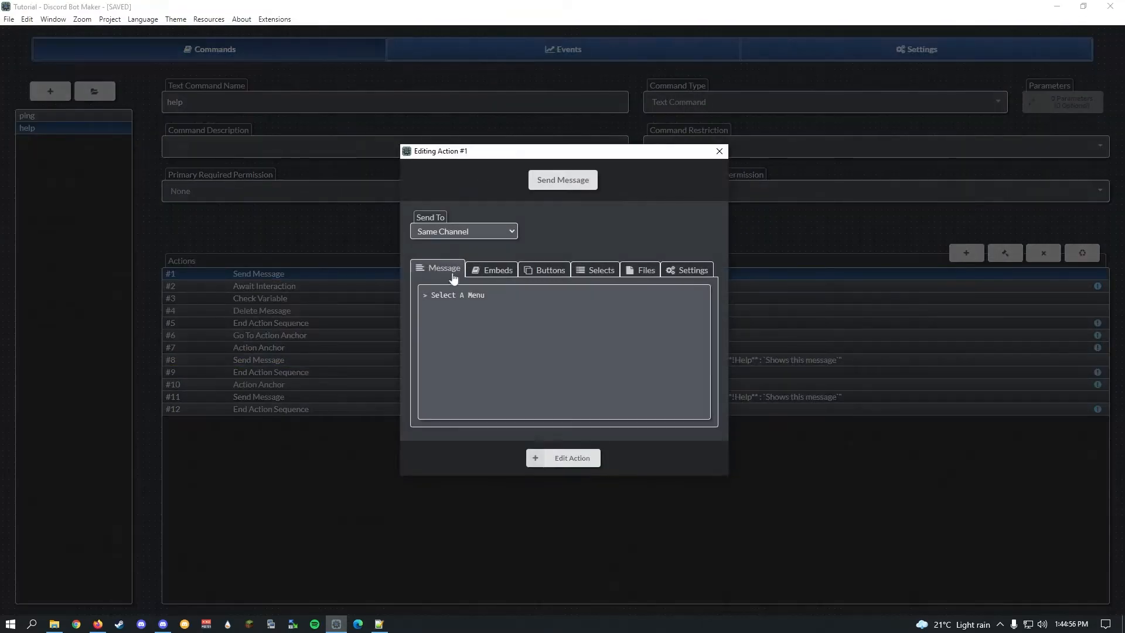
pyautogui.tripleClick(473, 294)
pyautogui.click(564, 455)
pyautogui.doubleClick(565, 372)
pyautogui.click(568, 456)
# Clear the message text of the Send Message action below the Commands anchor and add an embed with the copied !Ping and !Help descriptions
pyautogui.doubleClick(592, 360)
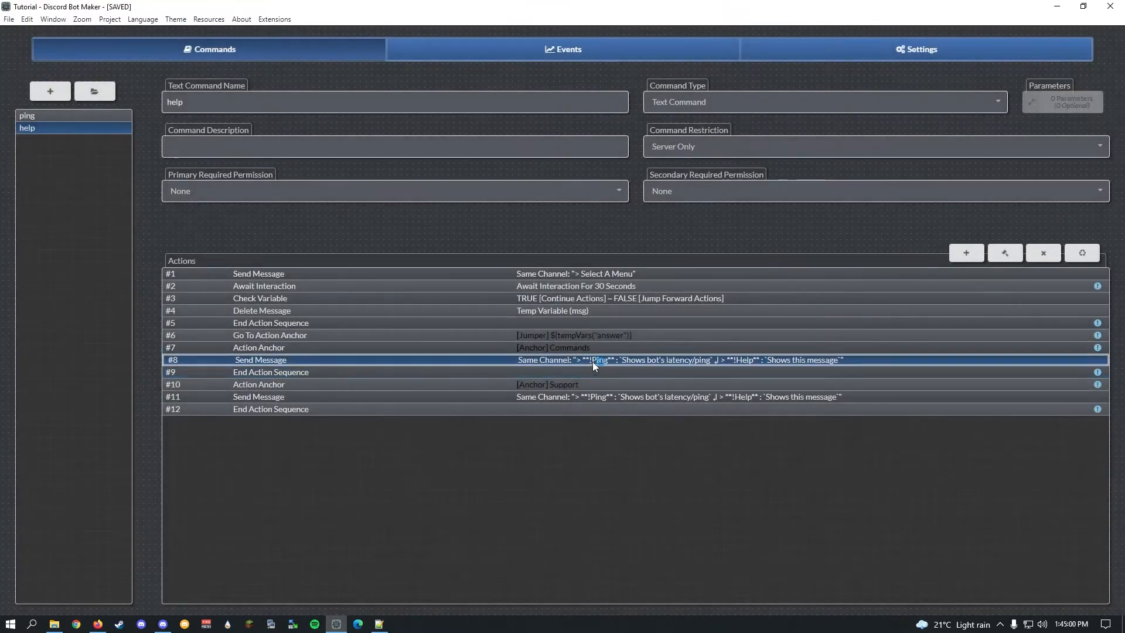
pyautogui.hotkey('ctrl', 'a')
pyautogui.press('BackSpace')
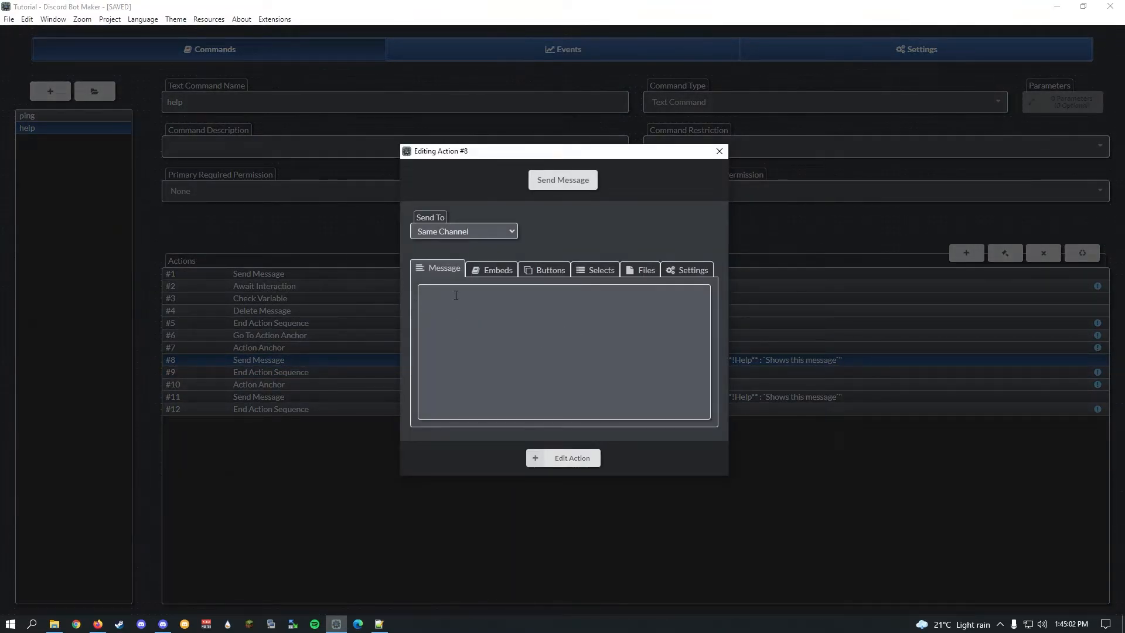
pyautogui.click(491, 269)
pyautogui.click(658, 295)
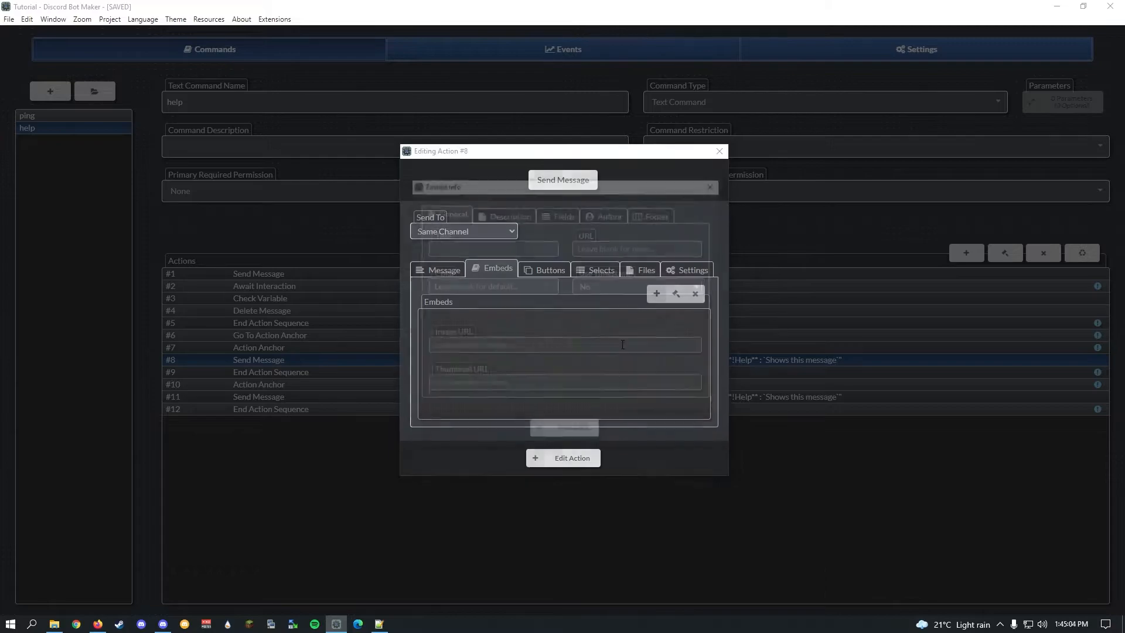
pyautogui.click(508, 215)
pyautogui.click(515, 269)
pyautogui.hotkey('ctrl', 'v')
# Title the embed "Commands", set its color to FFFFFD, and save the embed
pyautogui.click(434, 217)
pyautogui.click(466, 246)
pyautogui.write('Commands')
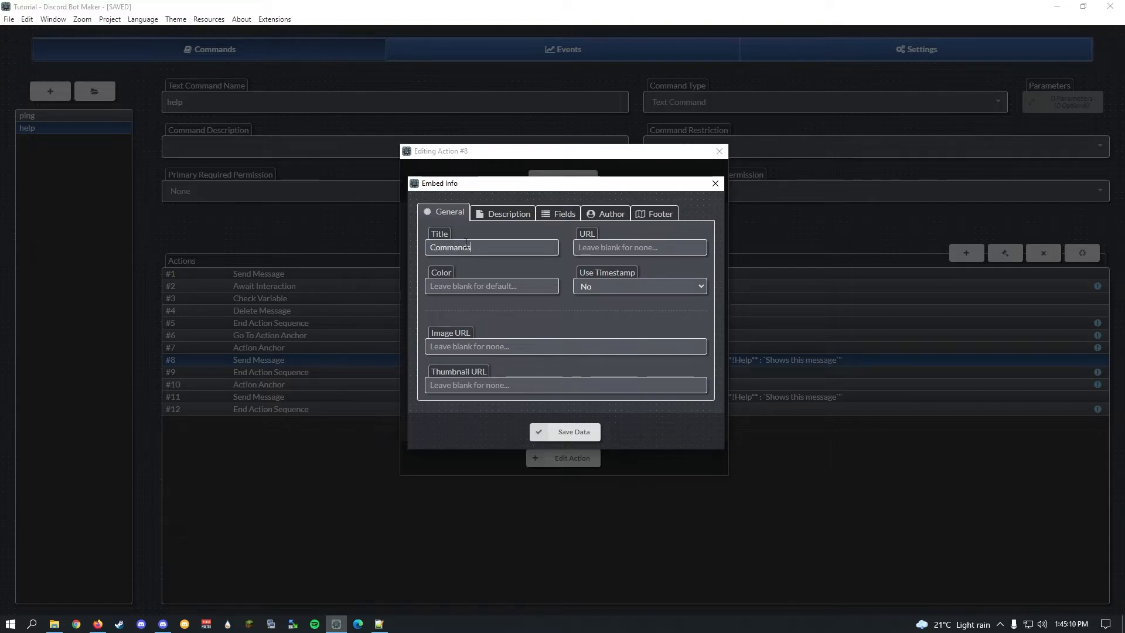
pyautogui.click(514, 287)
pyautogui.write('FFFFFD')
pyautogui.moveTo(514, 292); pyautogui.dragTo(456, 286)
pyautogui.click(469, 288)
pyautogui.click(565, 432)
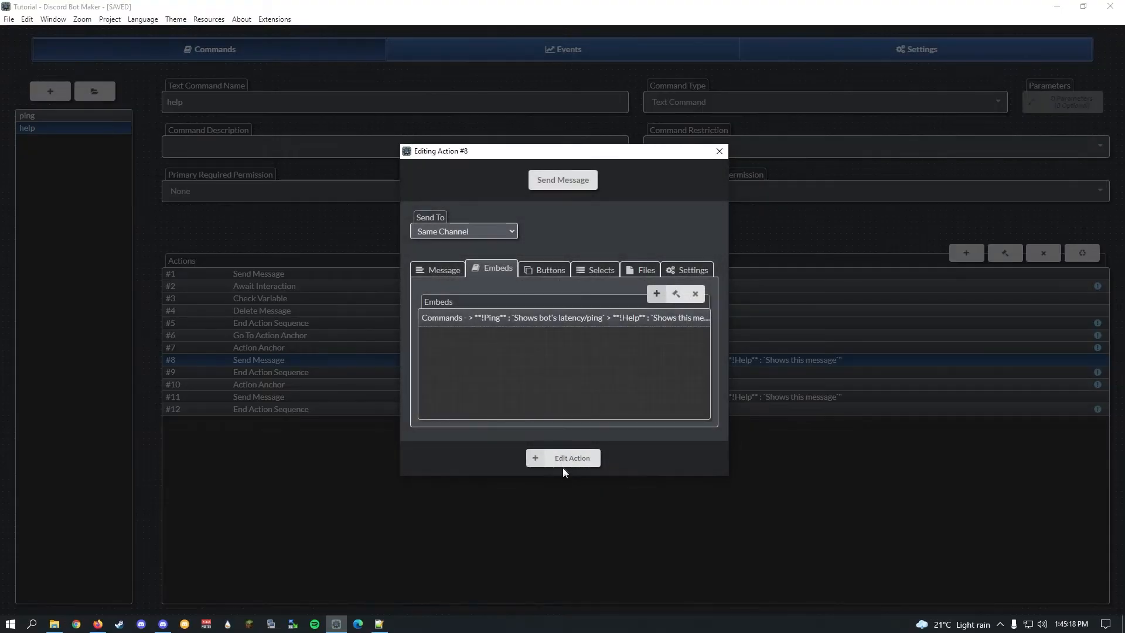
# Review the command-list action's buttons, selects, files and settings, and save the edited action
pyautogui.click(550, 268)
pyautogui.click(596, 271)
pyautogui.click(643, 271)
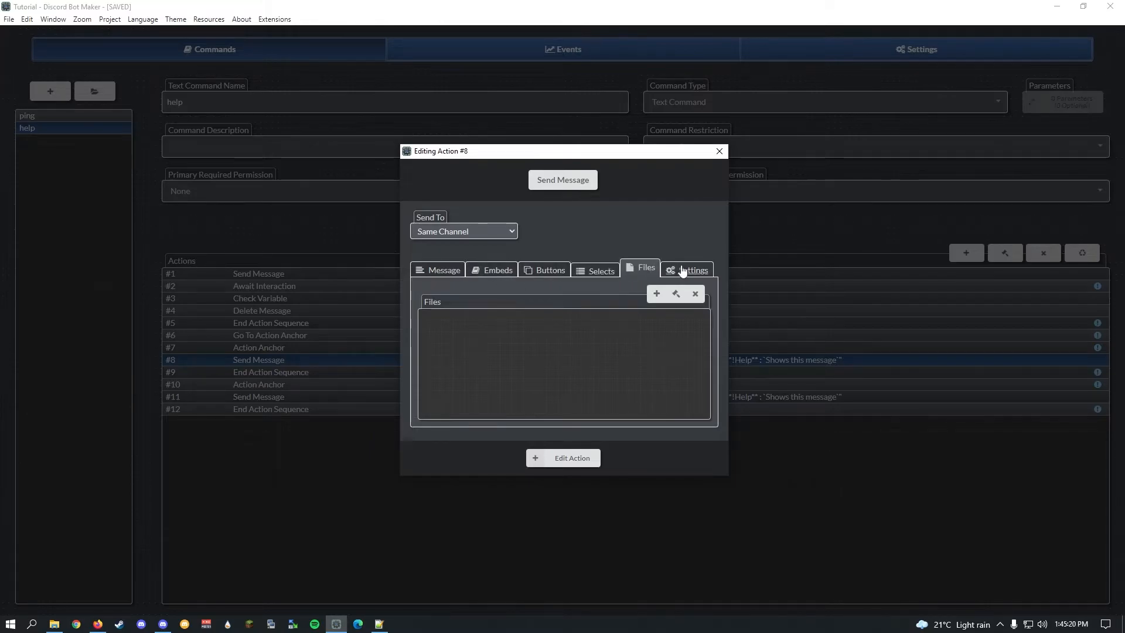
pyautogui.click(687, 268)
pyautogui.click(480, 271)
pyautogui.click(440, 270)
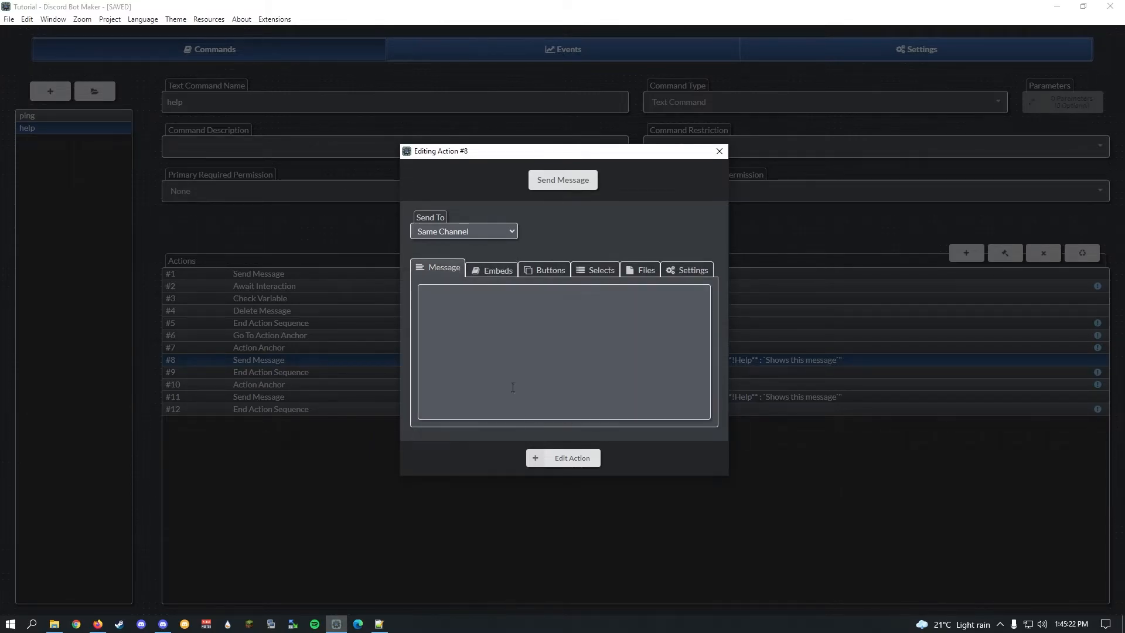
pyautogui.click(551, 458)
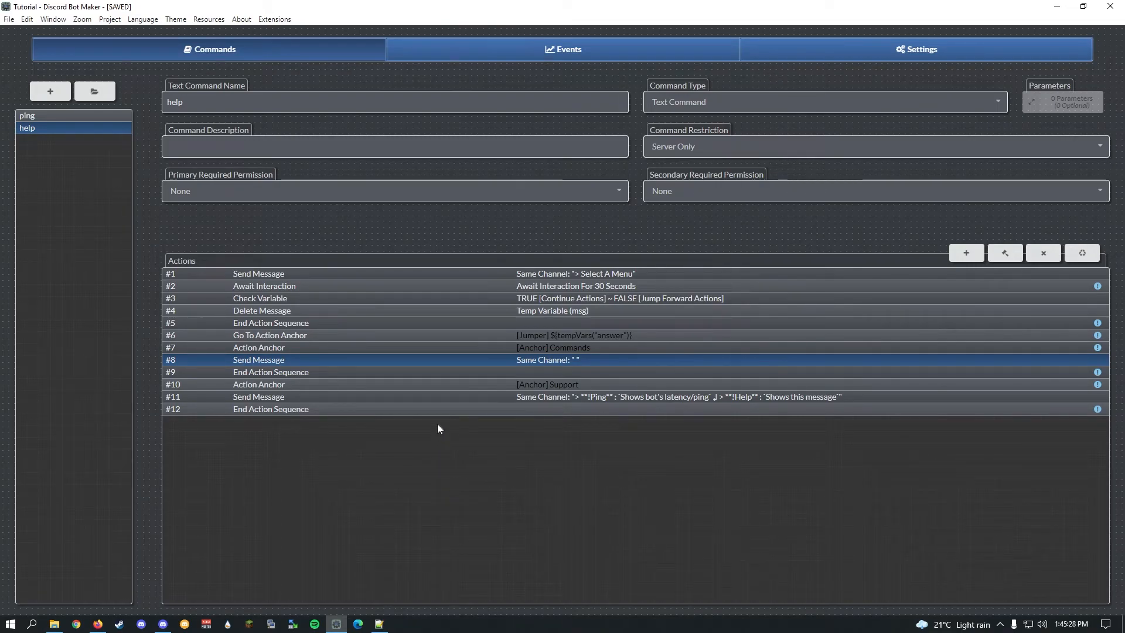
# Clear the message text of the Send Message action below the Support anchor and start a new embed in it
pyautogui.click(439, 398)
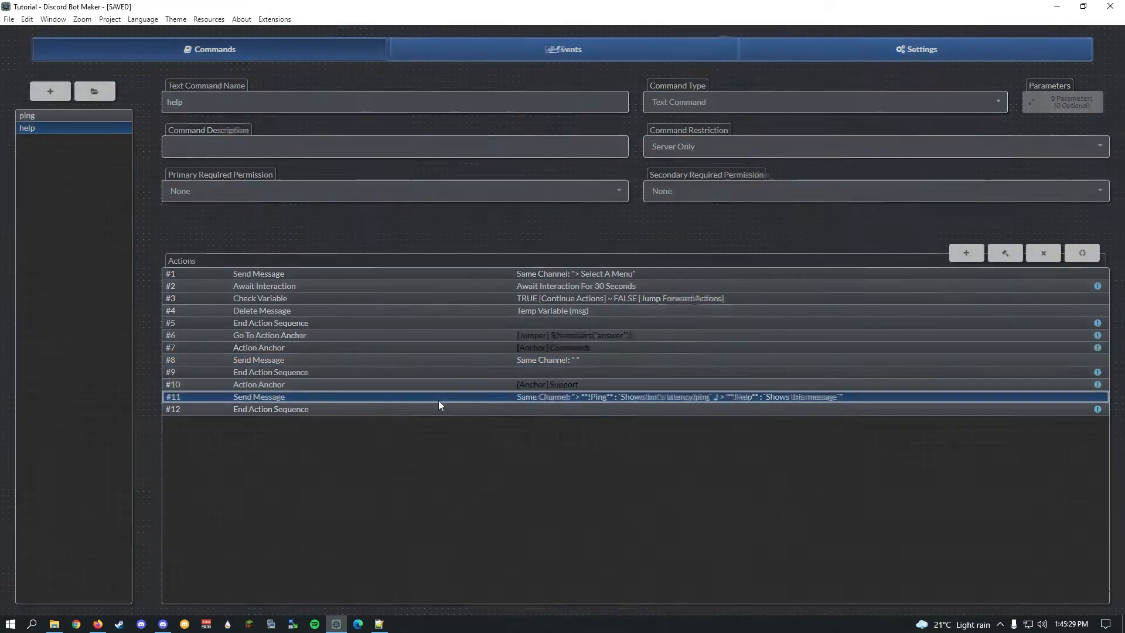
pyautogui.doubleClick(440, 400)
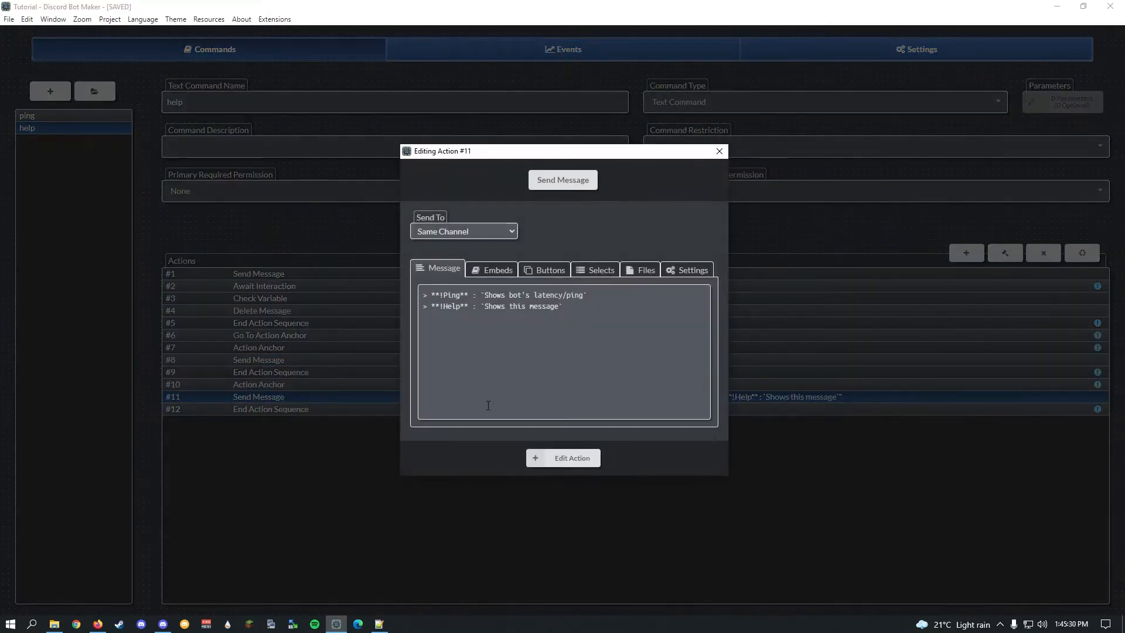
pyautogui.hotkey('ctrl', 'a')
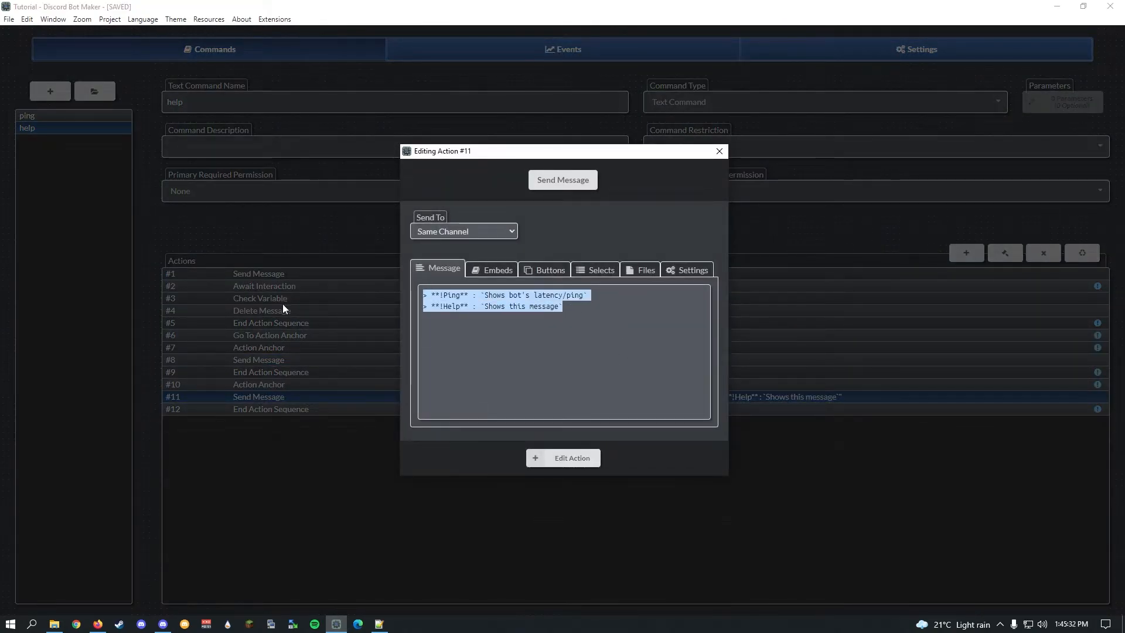
pyautogui.press('BackSpace')
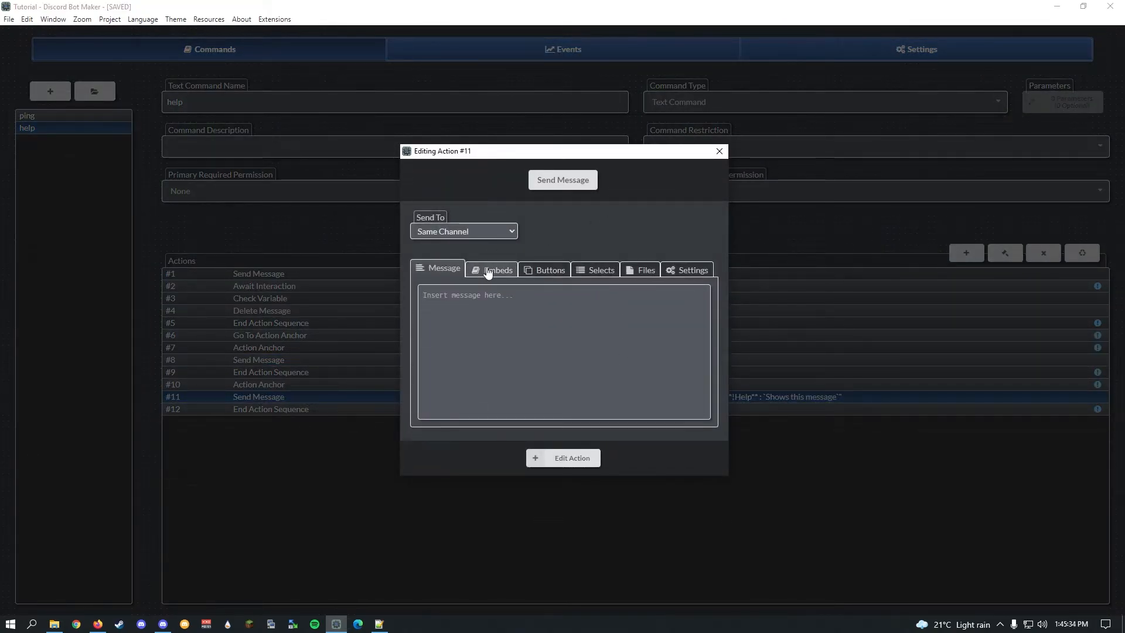
pyautogui.click(491, 270)
pyautogui.click(650, 294)
# Title the support embed "Get Help" and set its color to FF3030
pyautogui.click(479, 249)
pyautogui.write('Support')
pyautogui.click(430, 248)
pyautogui.write('Get')
pyautogui.moveTo(476, 248); pyautogui.dragTo(447, 247)
pyautogui.press('BackSpace')
pyautogui.write('Help')
pyautogui.click(456, 286)
pyautogui.write('FF3030')
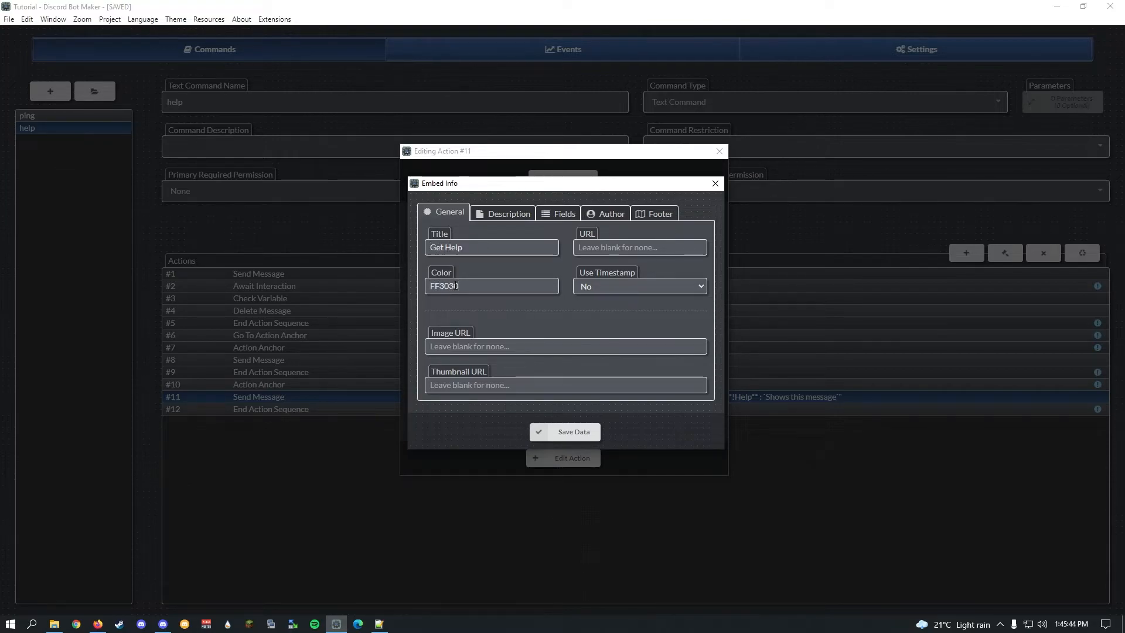
# Write "> **Support Server: ** discord.gg/townhall" as the support embed's description and save the embed
pyautogui.click(500, 215)
pyautogui.click(558, 214)
pyautogui.click(509, 214)
pyautogui.hotkey('ctrl', 'v')
pyautogui.hotkey('ctrl', 'a')
pyautogui.press('BackSpace')
pyautogui.write('Su')
pyautogui.press('BackSpace')
pyautogui.press('BackSpace')
pyautogui.write('>')
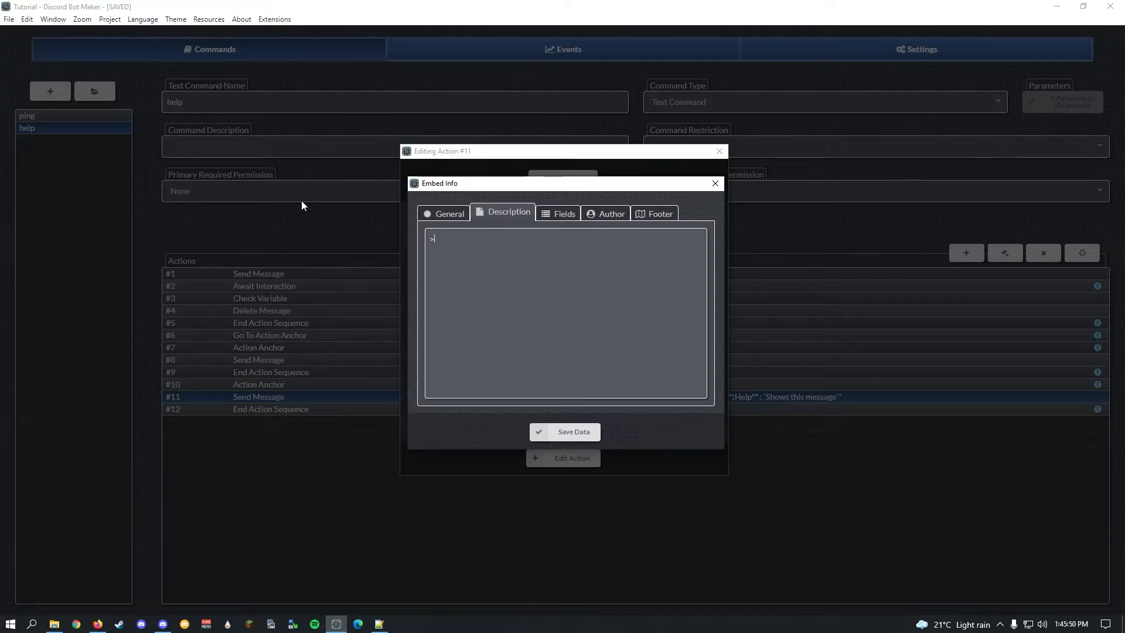
pyautogui.write(' **Support Server**')
pyautogui.click(440, 237)
pyautogui.write('**:h')
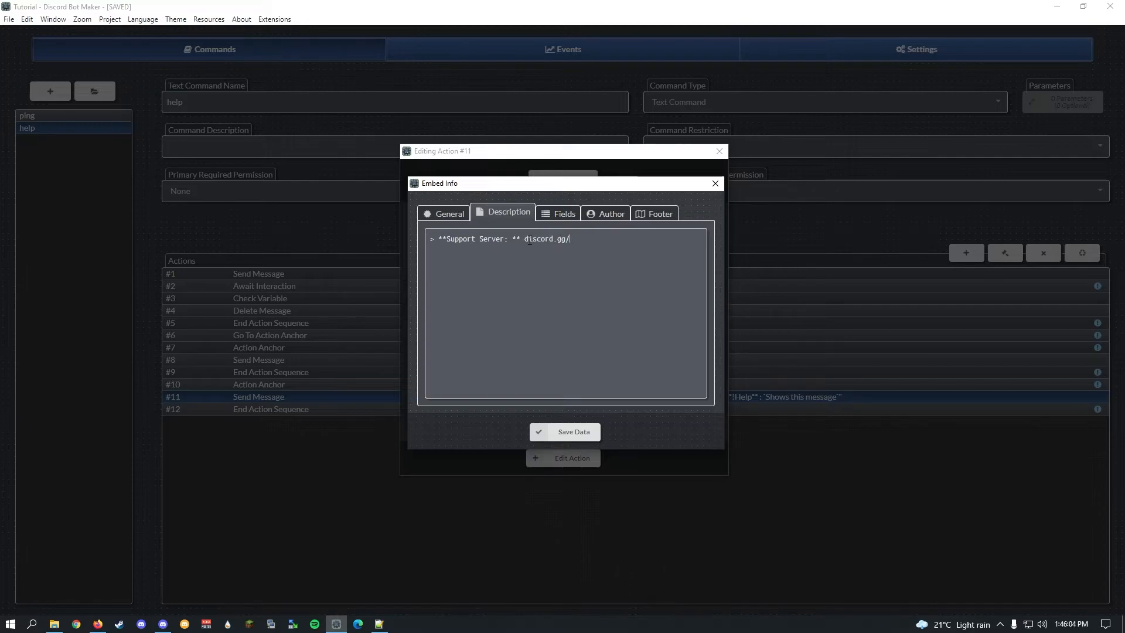
pyautogui.write('nhall')
pyautogui.click(554, 433)
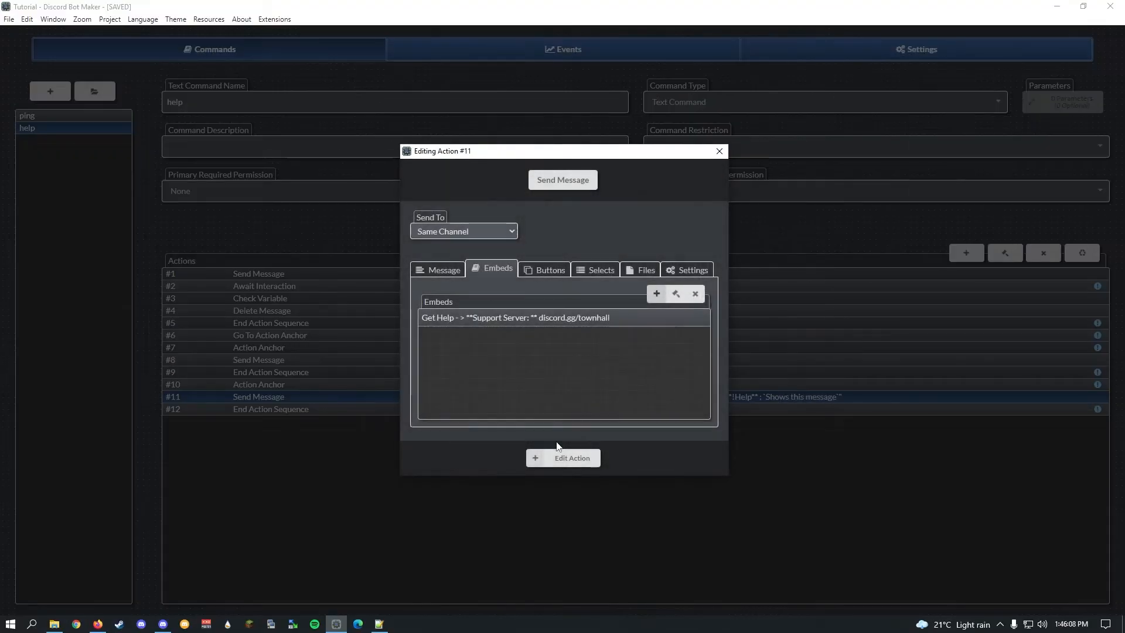
# Turn off No Interactions for the Send Message action below the Support anchor
pyautogui.click(686, 270)
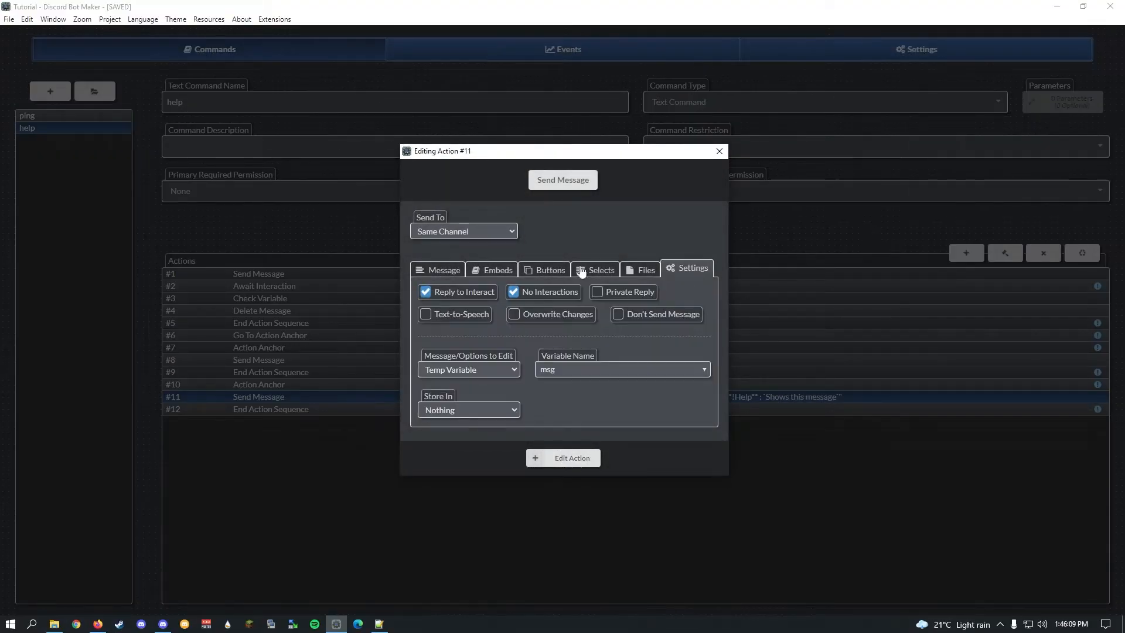
pyautogui.click(525, 296)
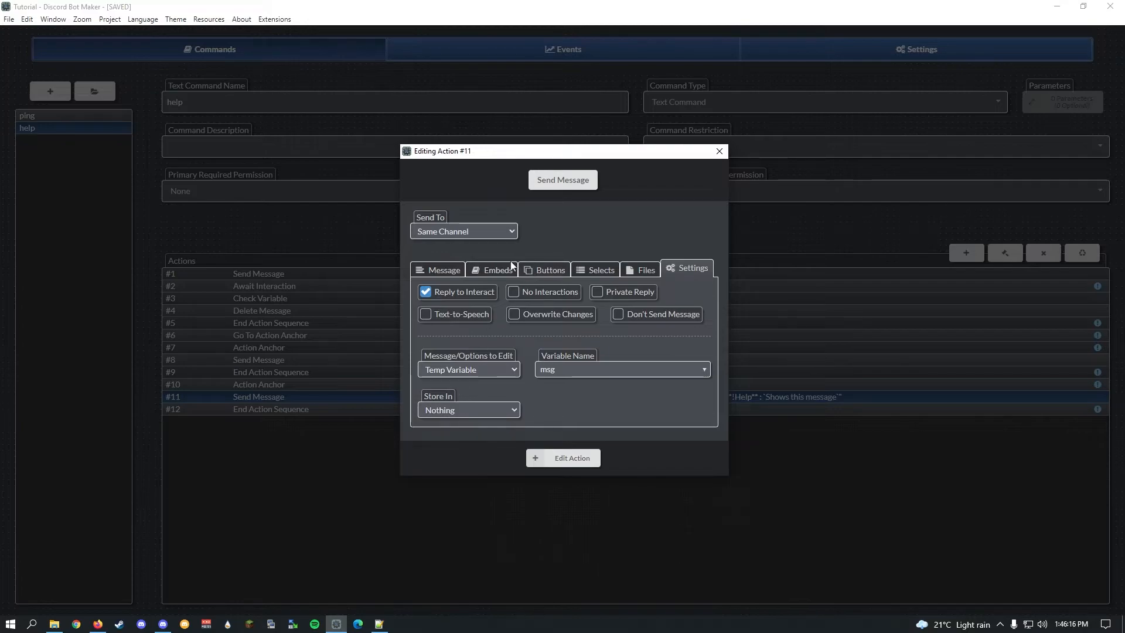
pyautogui.click(499, 270)
pyautogui.click(685, 268)
pyautogui.click(474, 370)
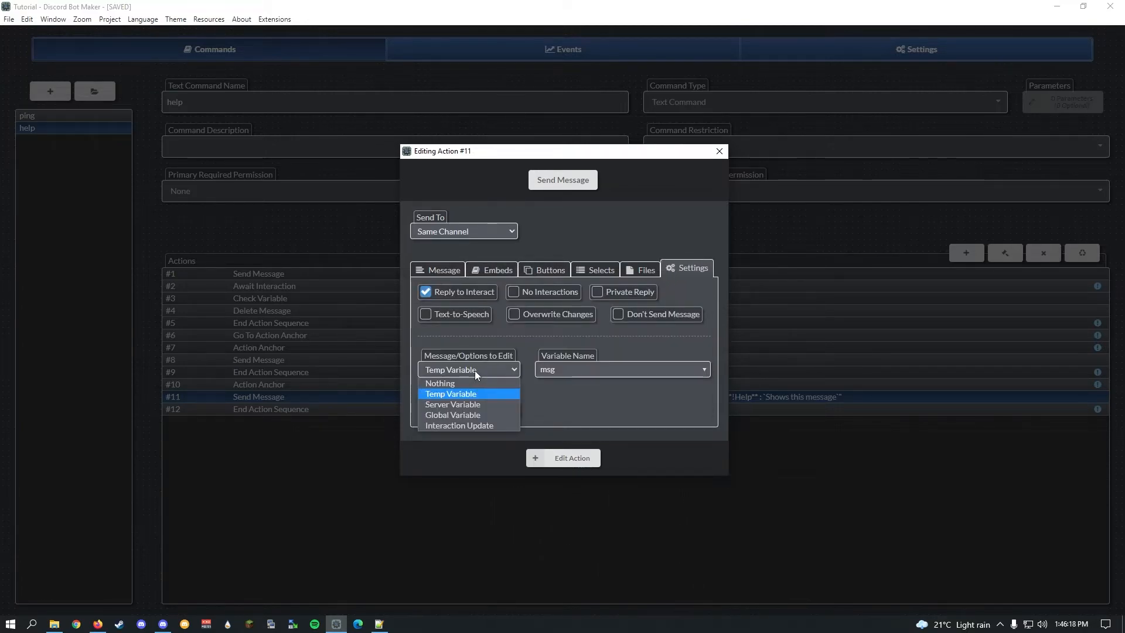
pyautogui.click(475, 371)
pyautogui.click(545, 269)
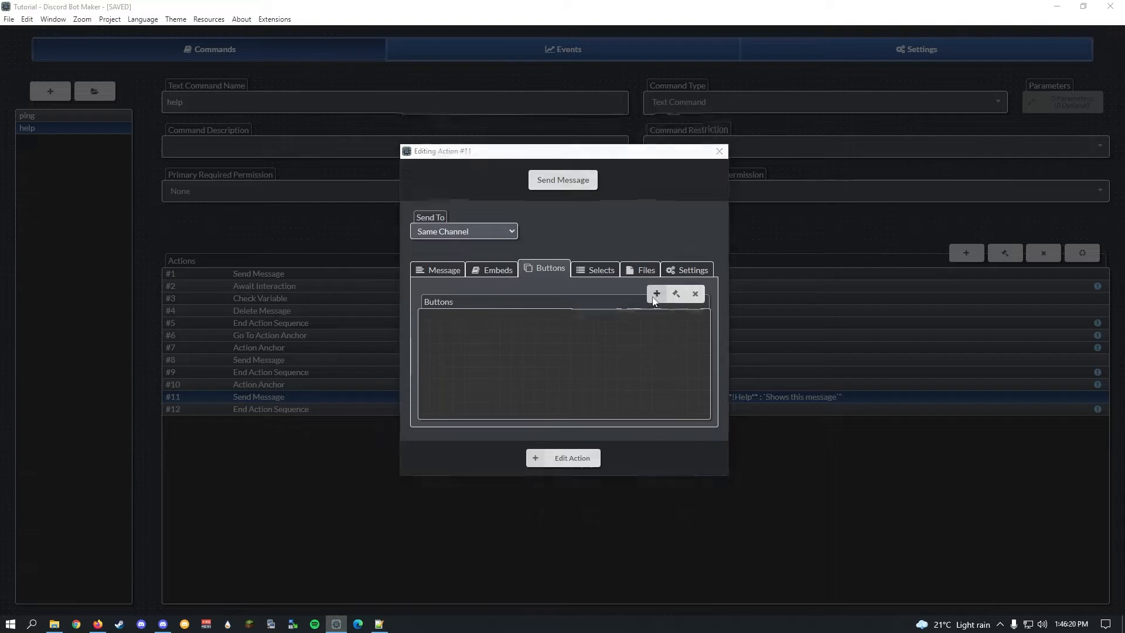
pyautogui.click(656, 295)
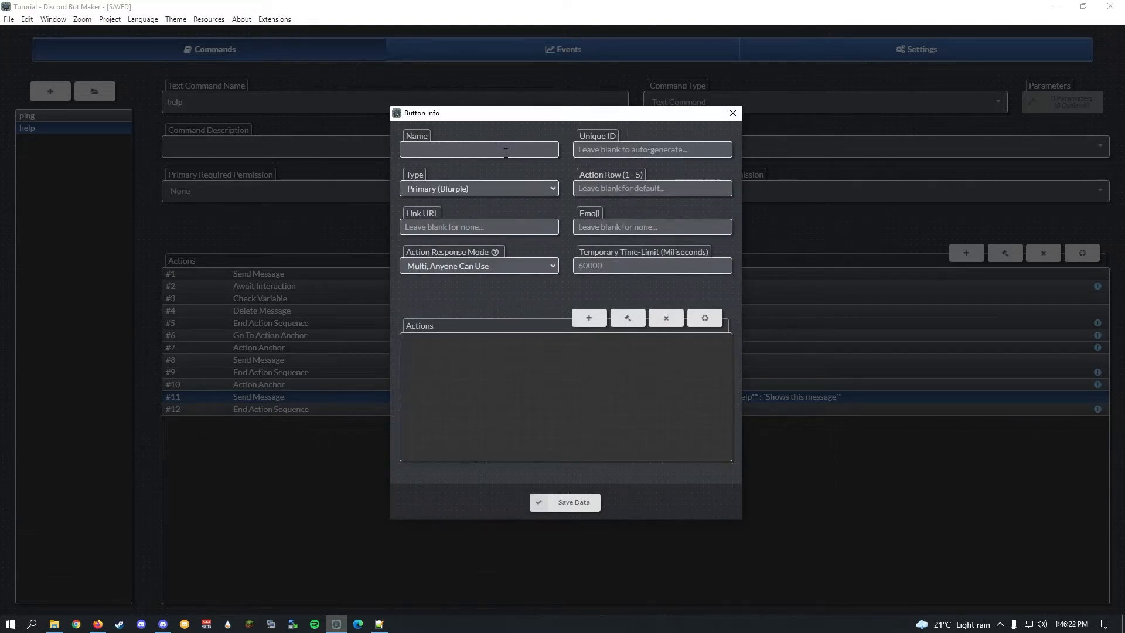
pyautogui.click(734, 115)
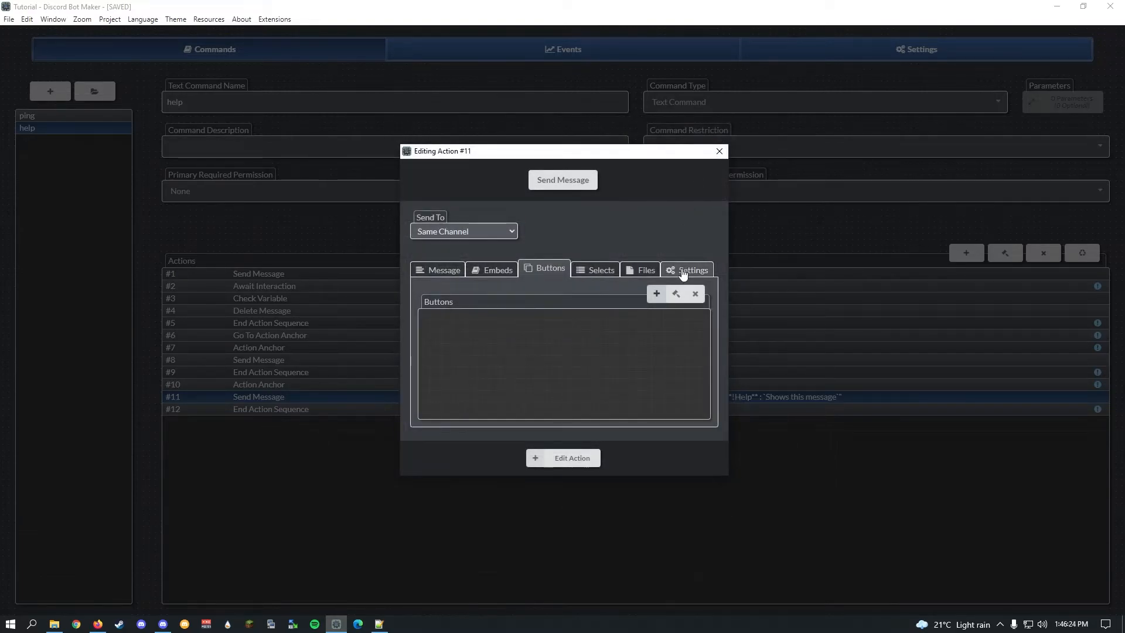
pyautogui.click(688, 270)
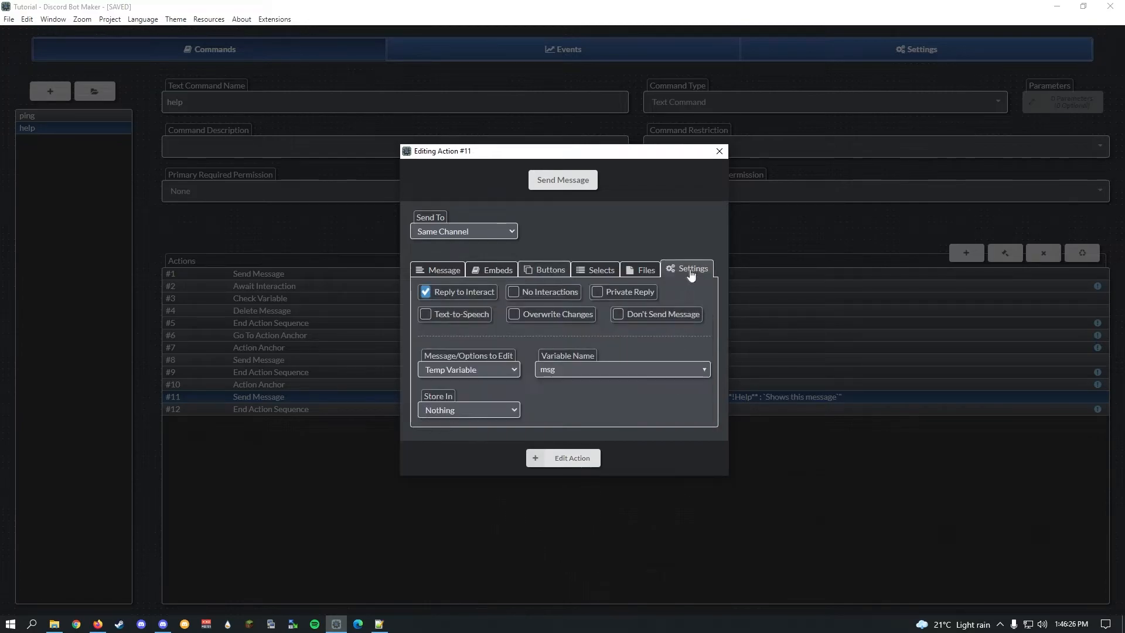
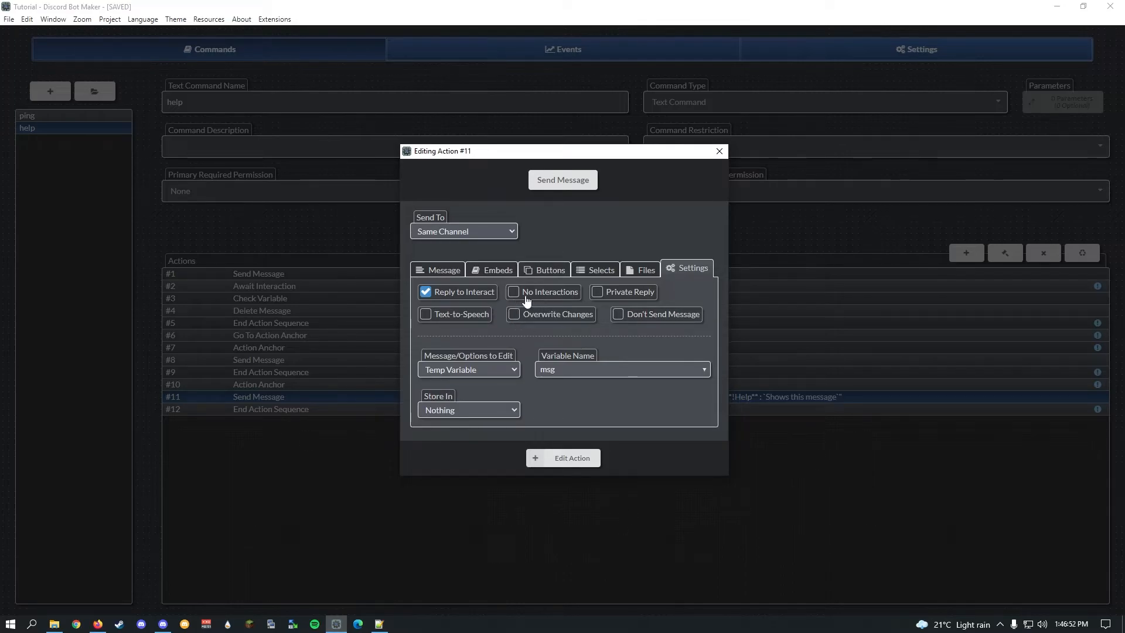
# Add a button named Close to the support Send Message action, with type Danger (Red) and response mode Once, Command User Only
pyautogui.click(545, 271)
pyautogui.click(656, 293)
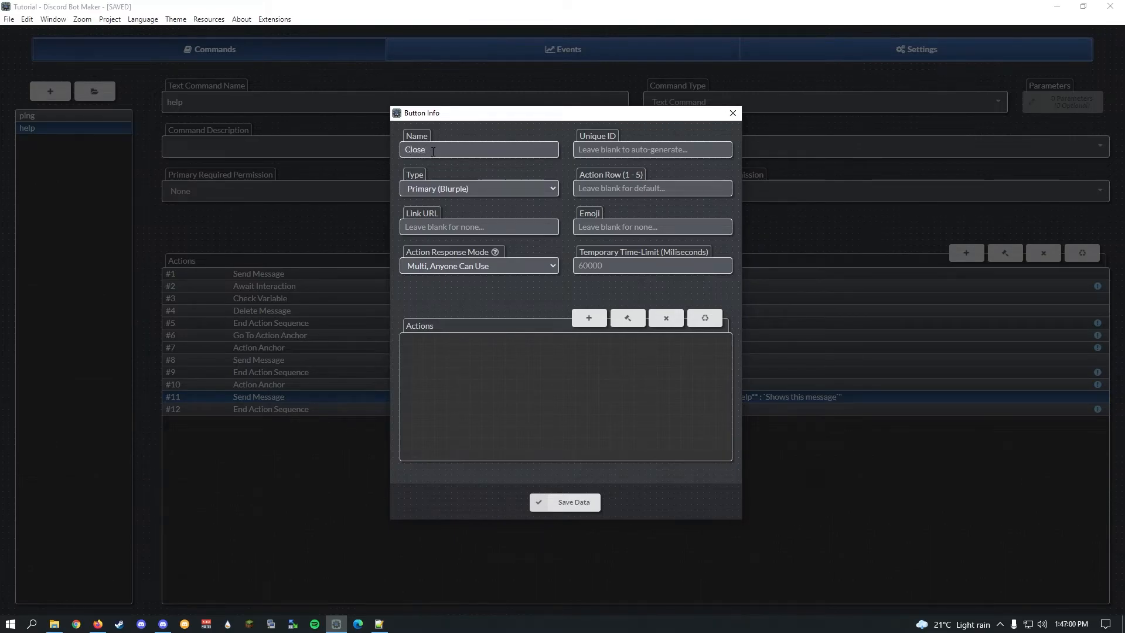
pyautogui.click(468, 188)
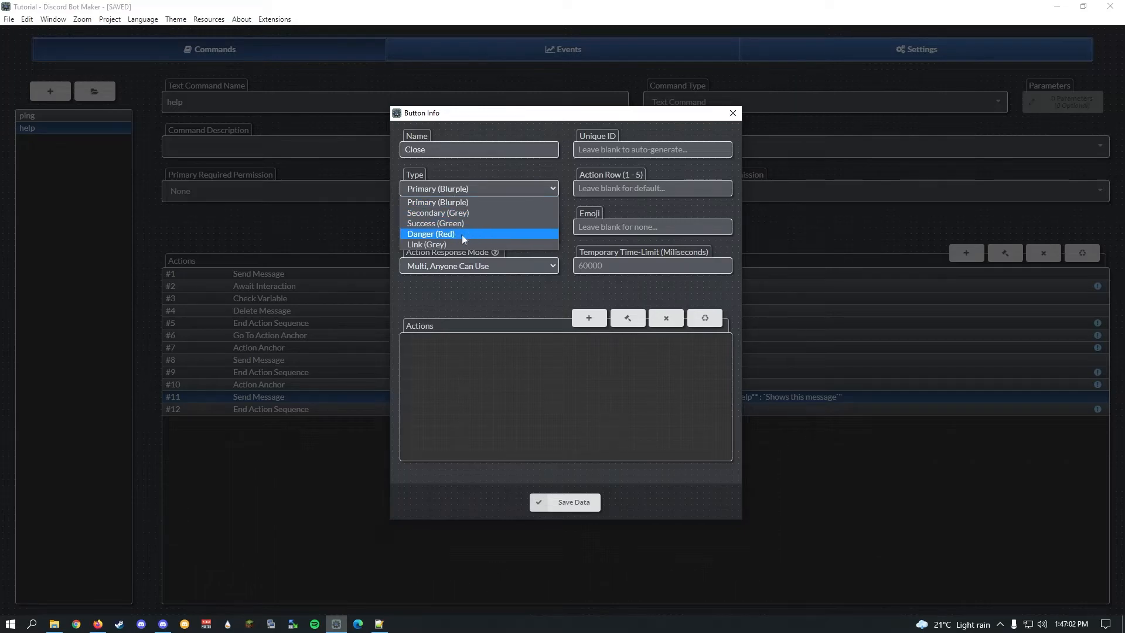
pyautogui.click(461, 234)
pyautogui.click(545, 266)
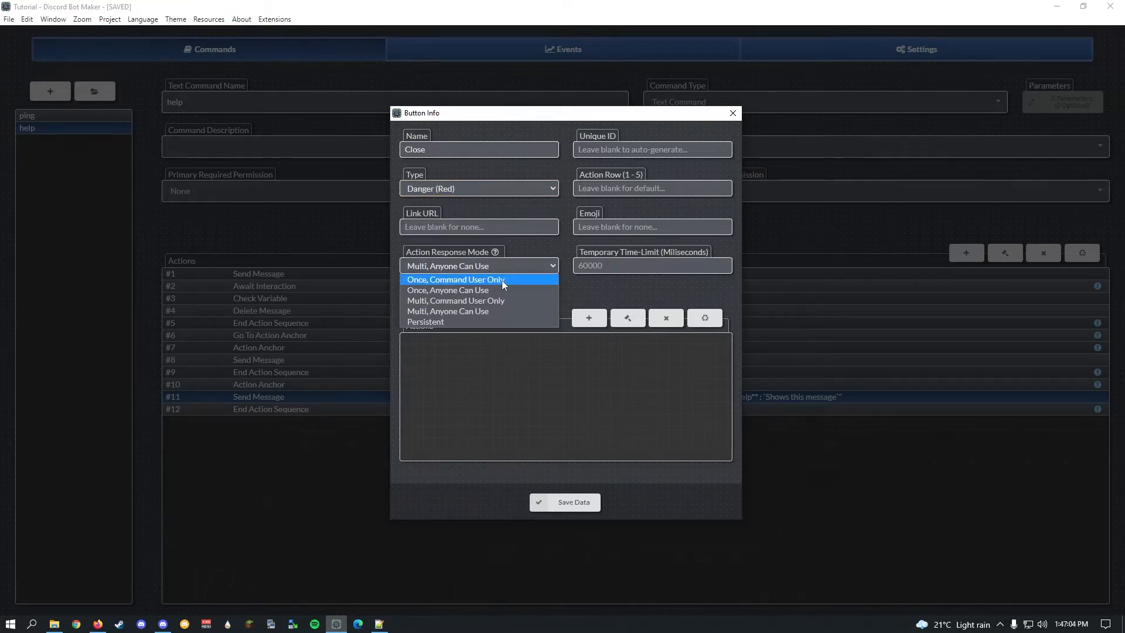
pyautogui.click(501, 280)
pyautogui.click(624, 270)
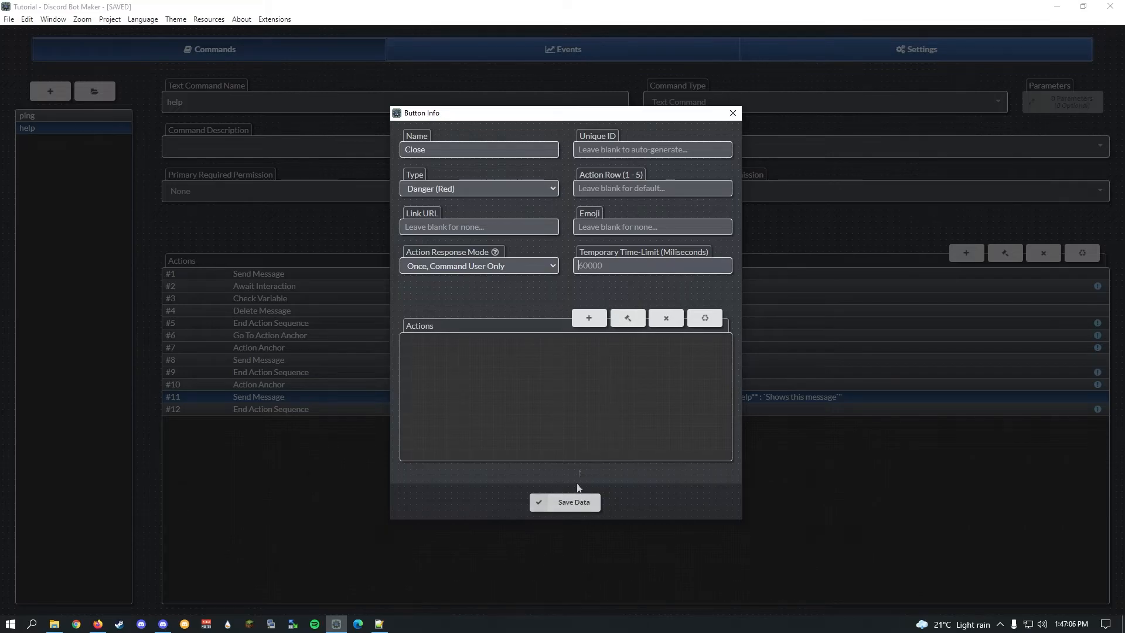
# Add an End Action Sequence action to the Close button and save the button data
pyautogui.click(593, 311)
pyautogui.click(563, 171)
pyautogui.write('end ac')
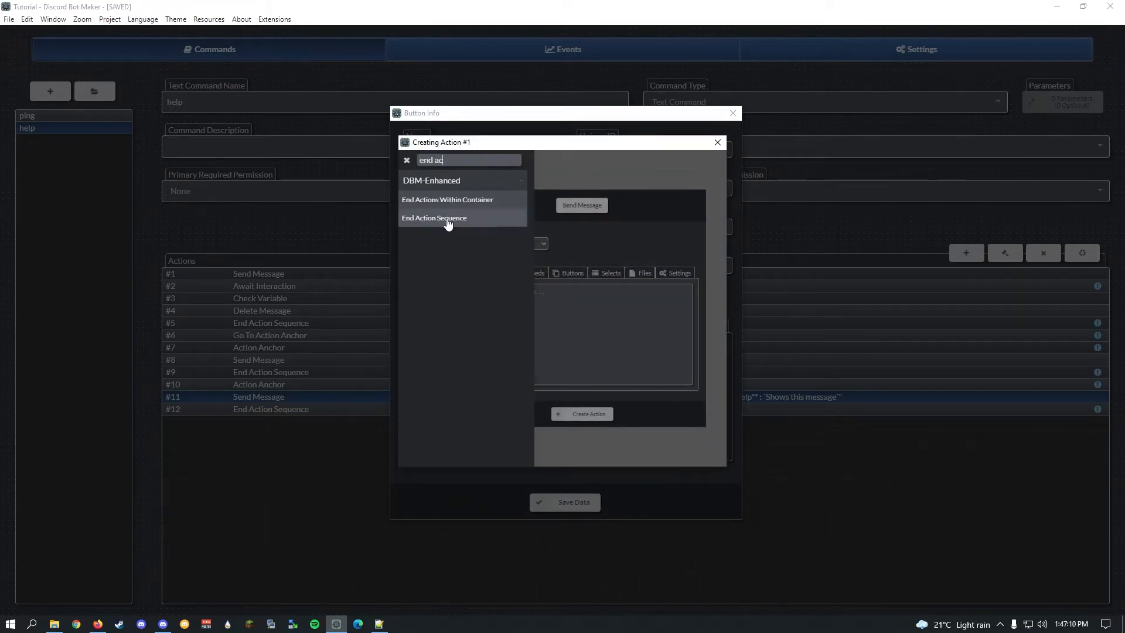
pyautogui.click(590, 289)
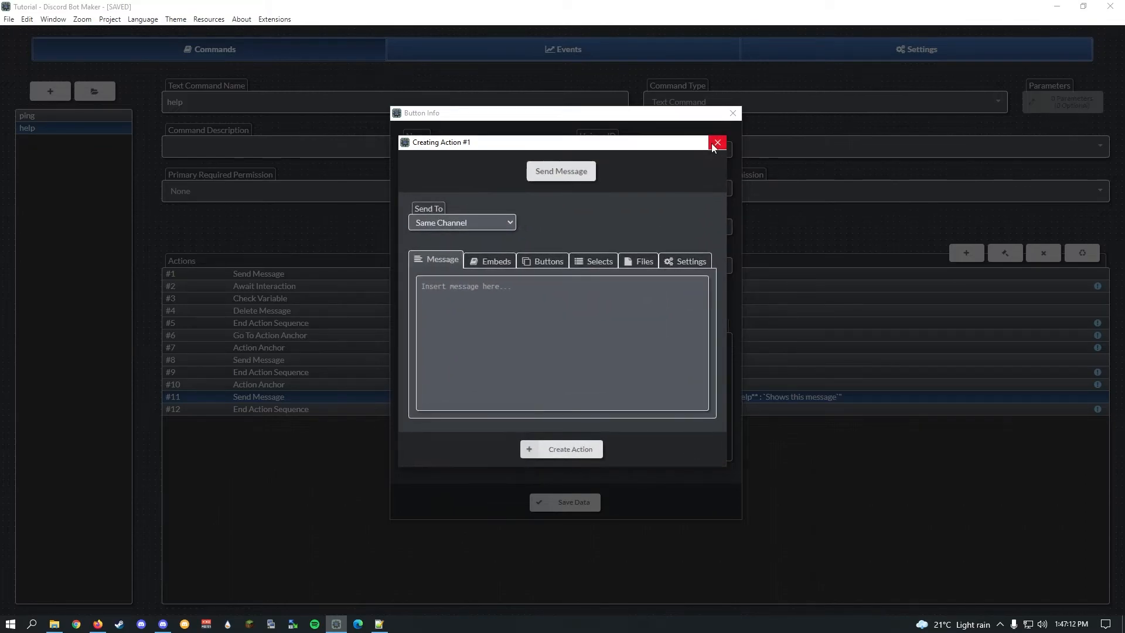
pyautogui.click(551, 175)
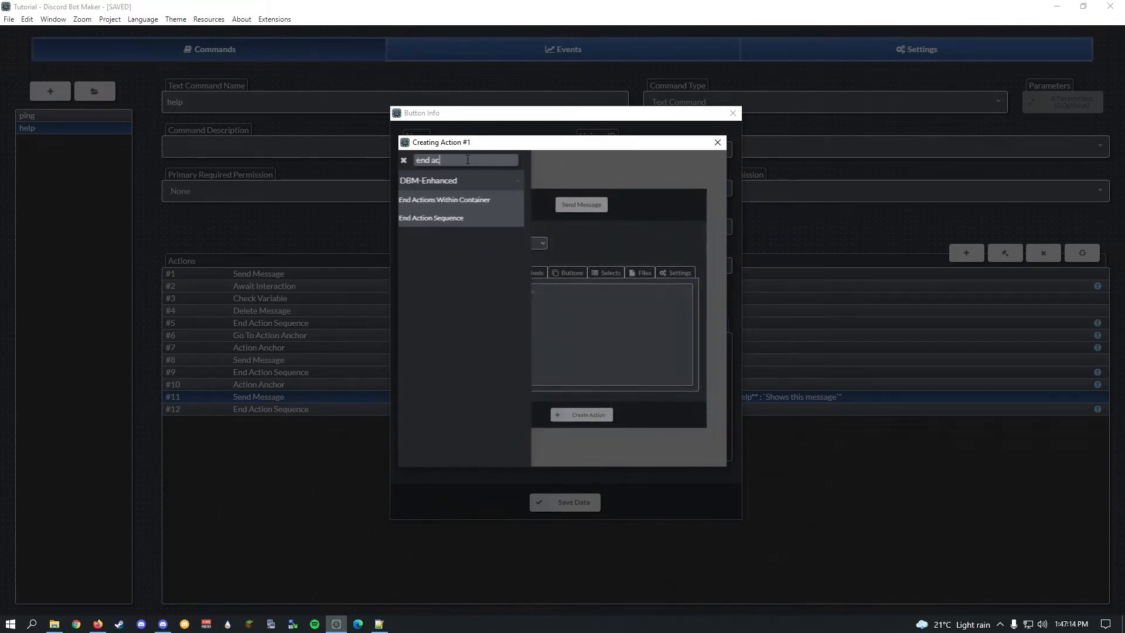
pyautogui.click(461, 226)
pyautogui.click(561, 448)
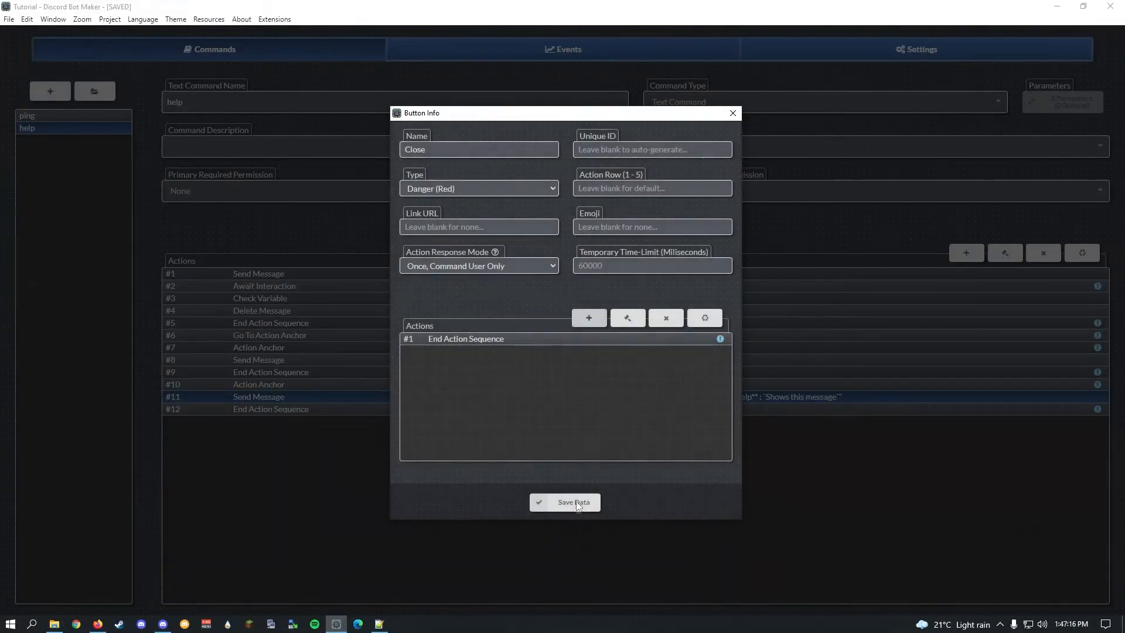
pyautogui.click(574, 504)
# Review the support message's select menus, Close button, embed and edit settings, and save the Send Message action
pyautogui.click(586, 270)
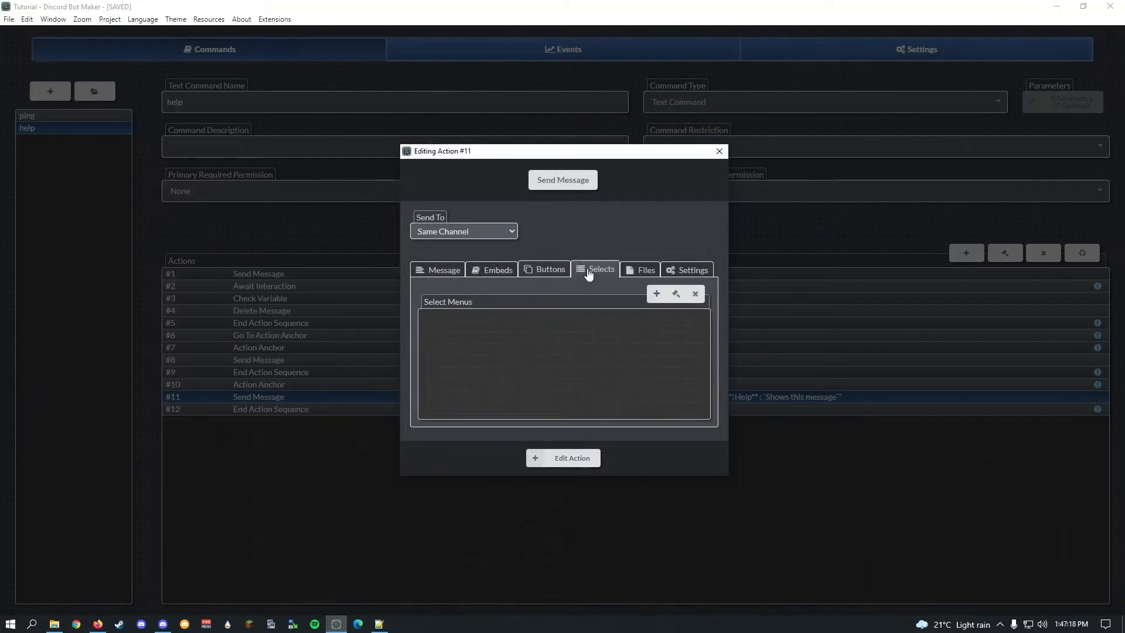
pyautogui.click(530, 271)
pyautogui.click(596, 270)
pyautogui.click(546, 270)
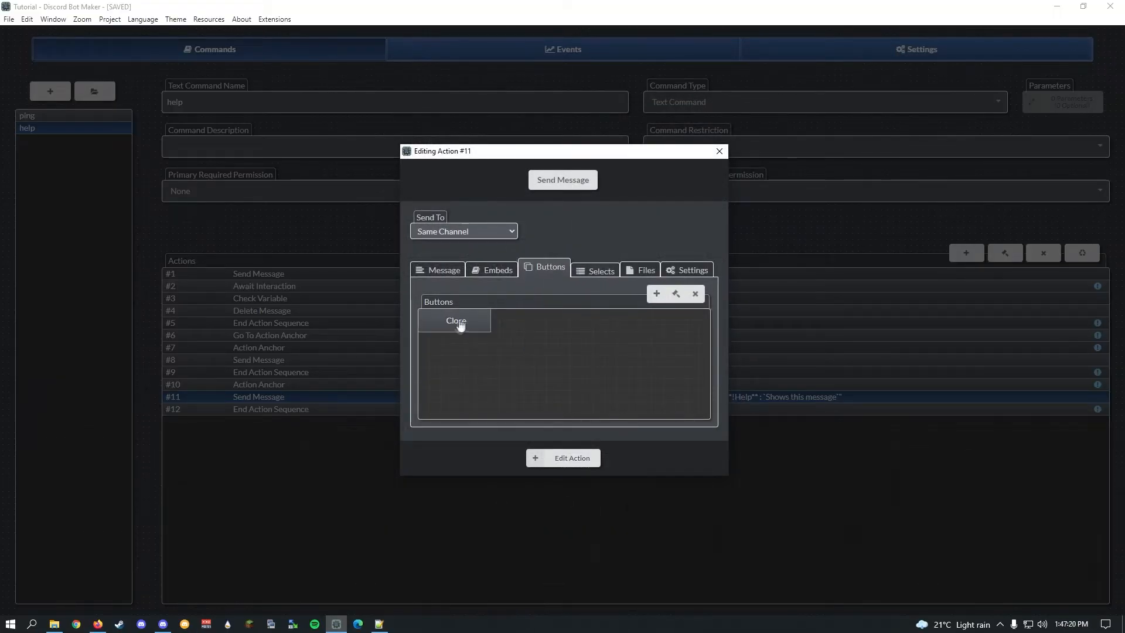
pyautogui.click(411, 271)
pyautogui.click(478, 270)
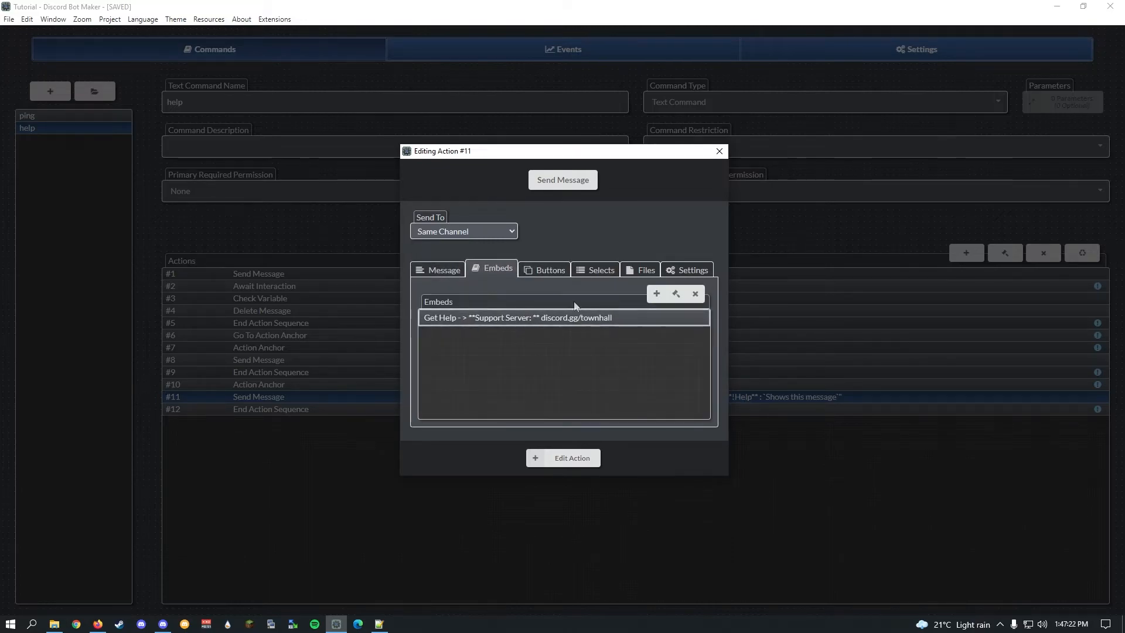
pyautogui.click(673, 276)
pyautogui.doubleClick(574, 371)
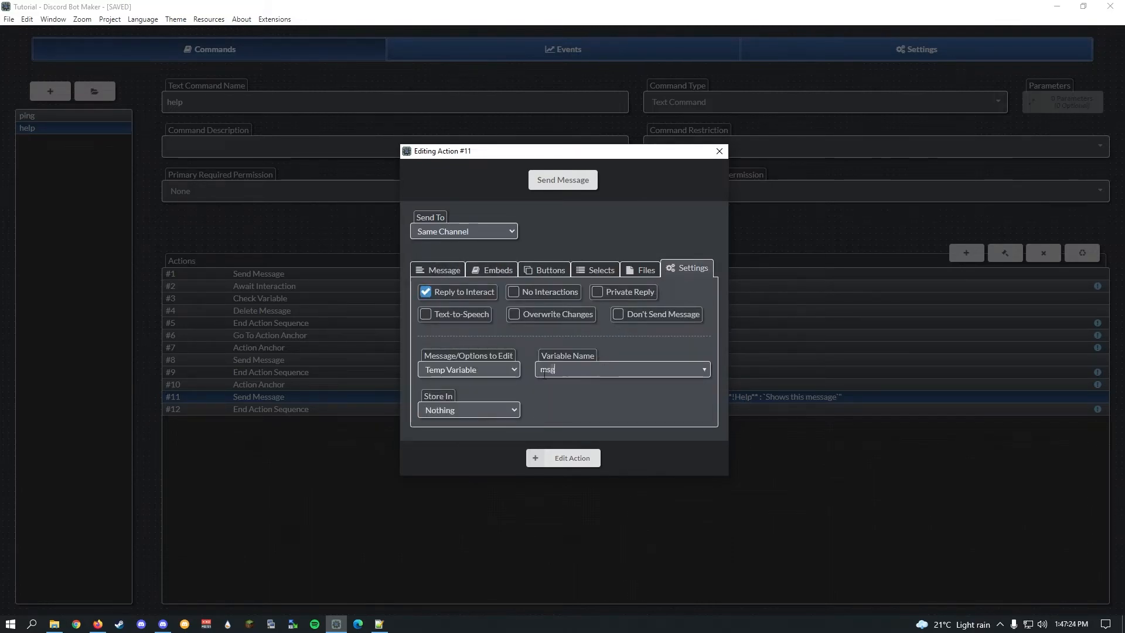
pyautogui.click(564, 460)
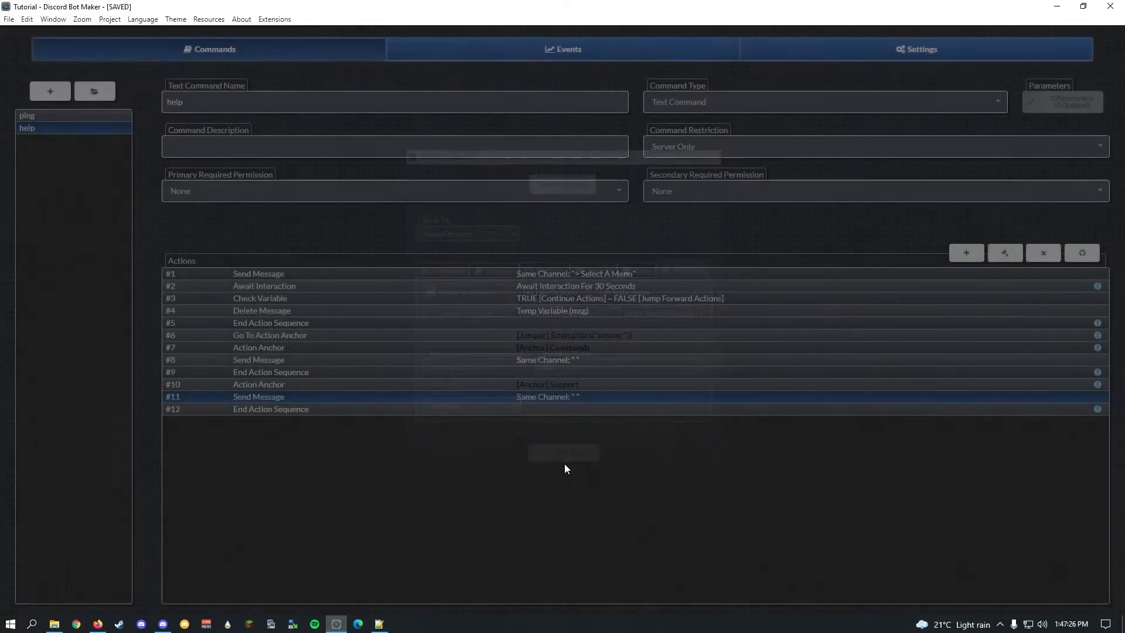
# Add an Await Interaction action after the support message, waiting 30000 ms and storing the result in temp variable "response"
pyautogui.click(982, 252)
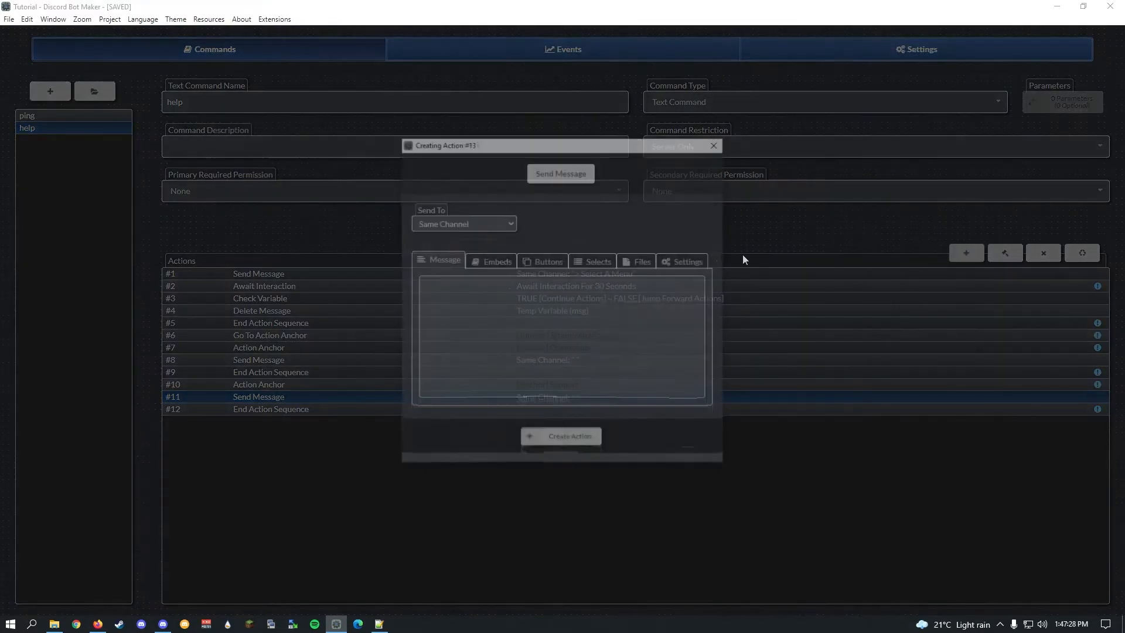
pyautogui.write('await')
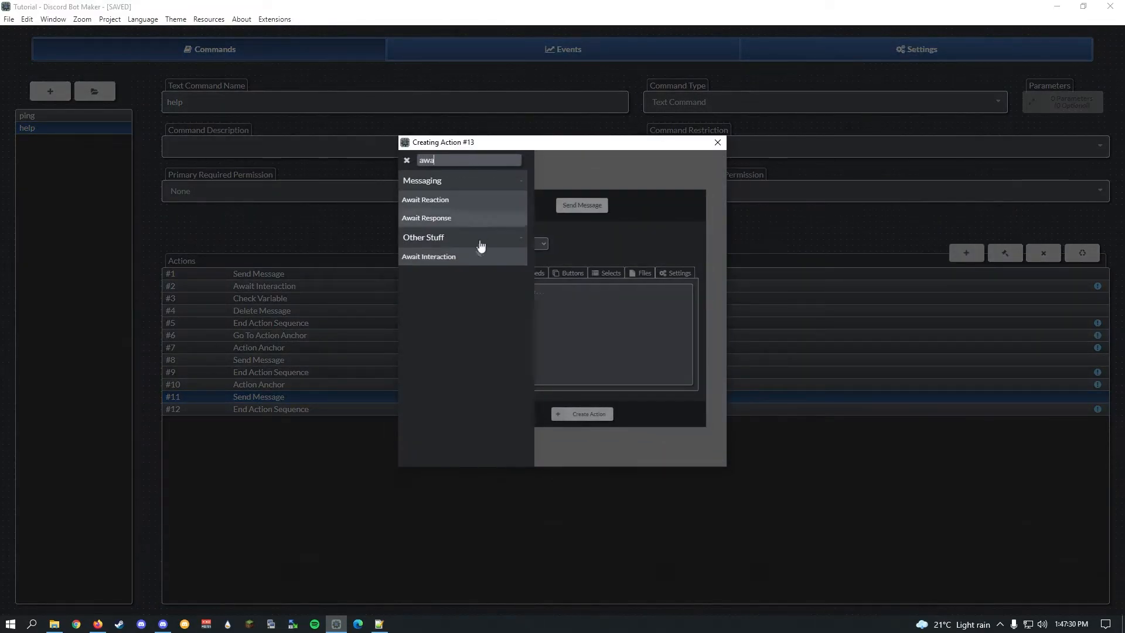
pyautogui.click(477, 263)
pyautogui.write('30000')
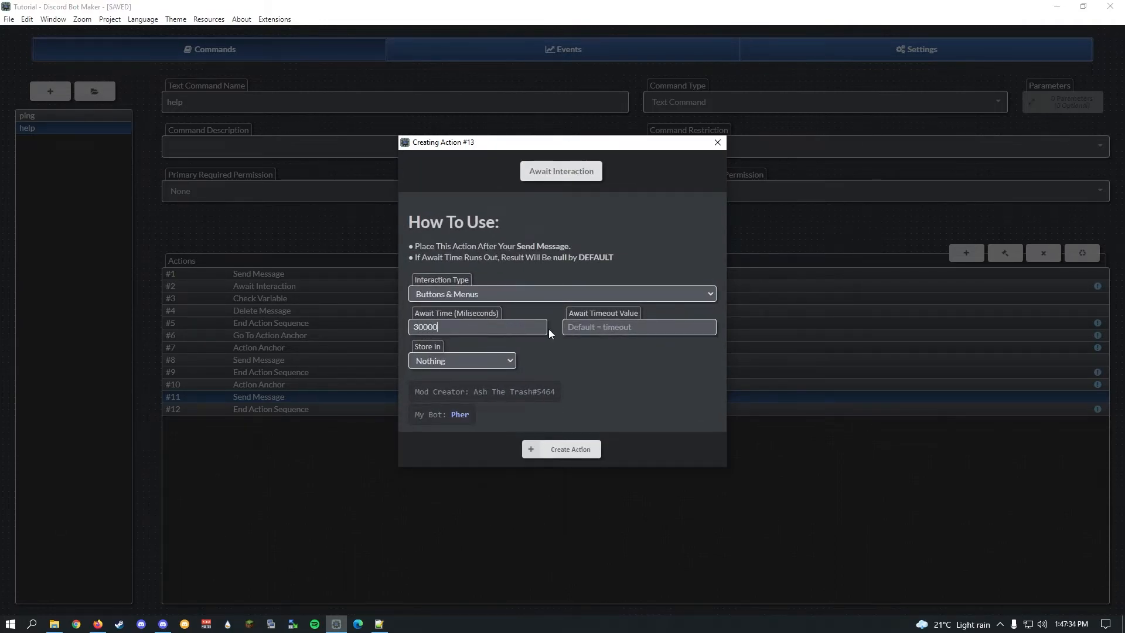
pyautogui.click(487, 361)
pyautogui.click(486, 385)
pyautogui.click(574, 361)
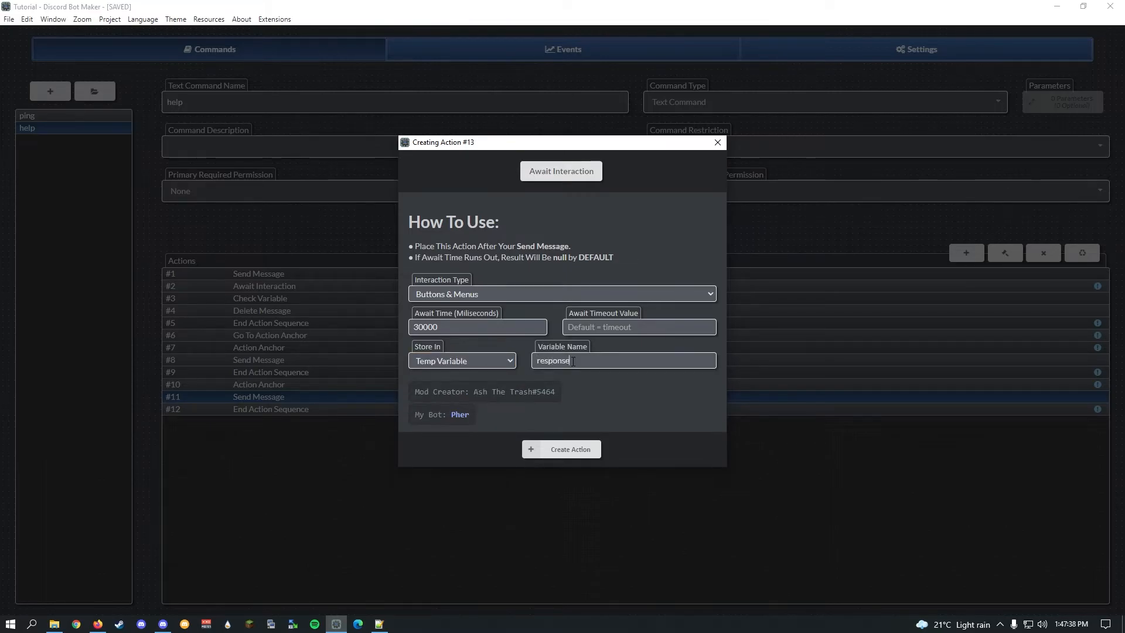
pyautogui.click(563, 449)
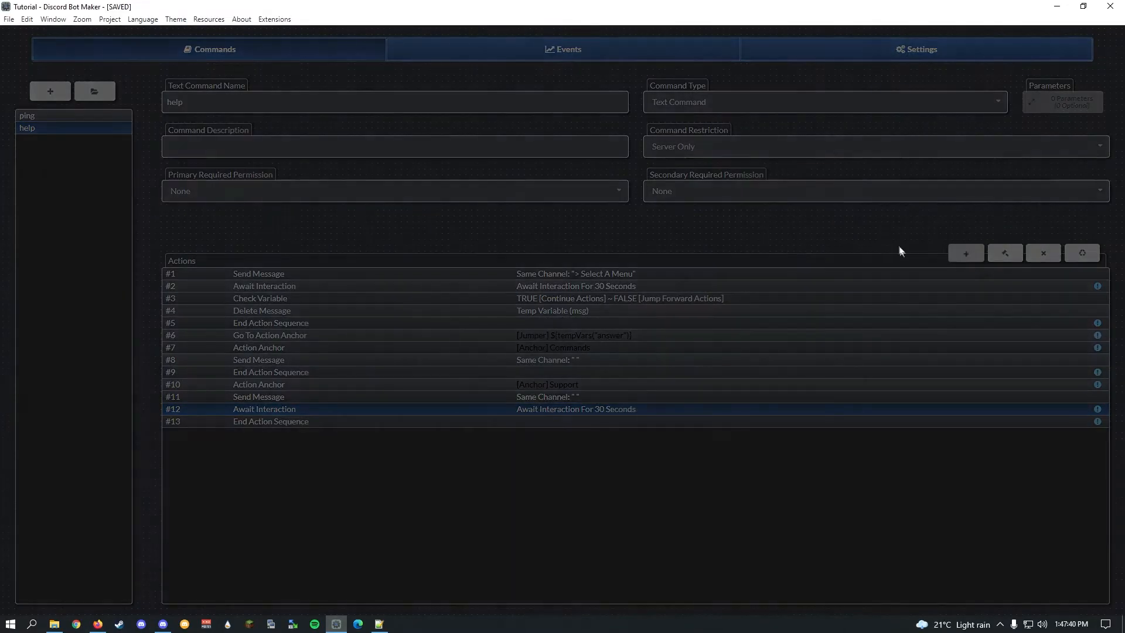
# Add a Check Variable action after the new Await Interaction, using an Equals comparison on temp variable "response"
pyautogui.click(966, 253)
pyautogui.click(563, 168)
pyautogui.write('check va')
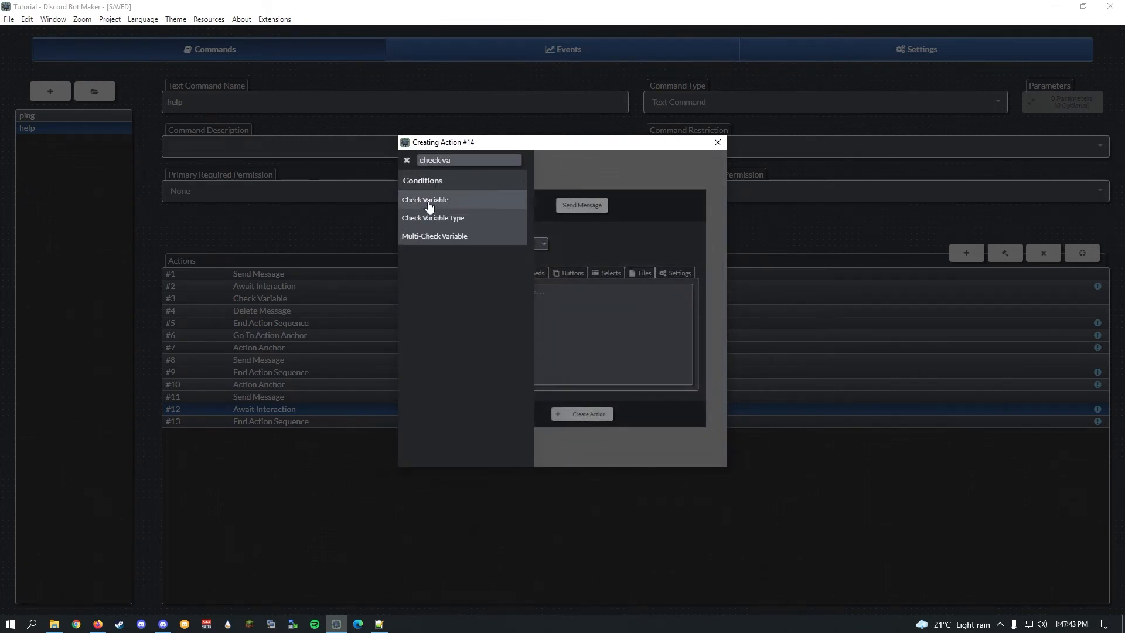
pyautogui.click(432, 205)
pyautogui.click(596, 222)
pyautogui.click(575, 266)
pyautogui.click(480, 258)
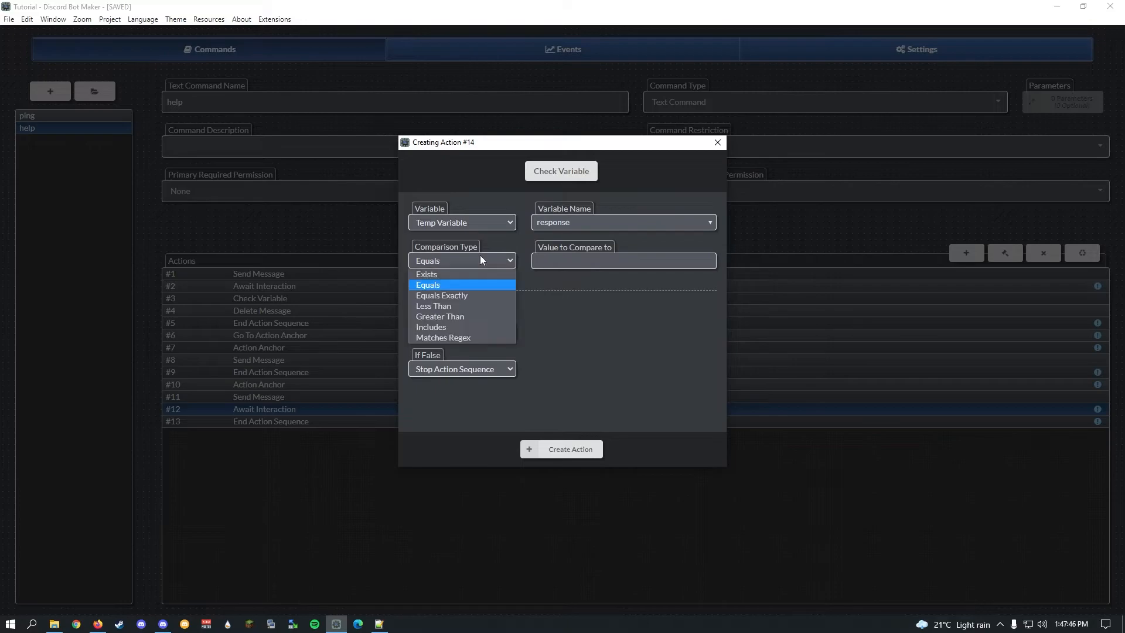
pyautogui.click(472, 284)
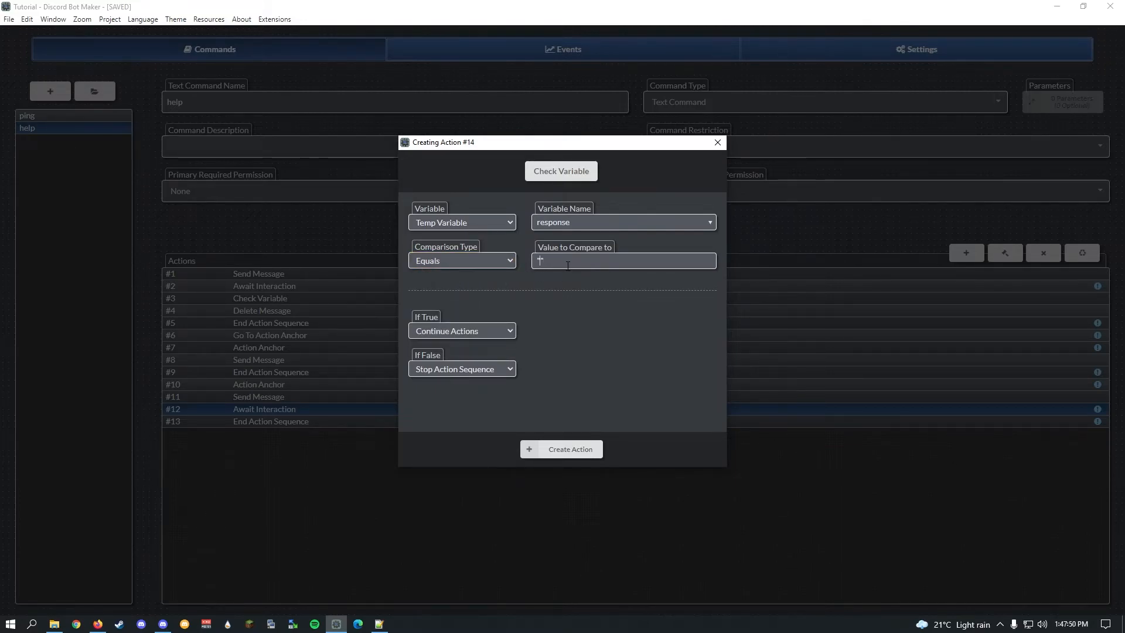
pyautogui.click(567, 450)
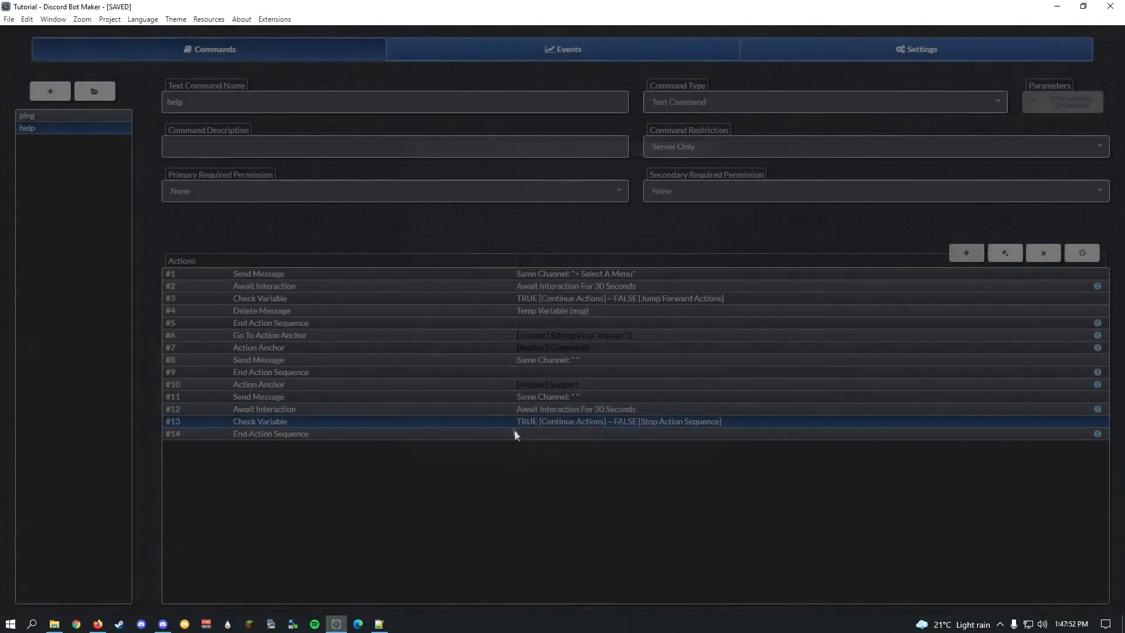
# Give the support message's Close button the unique ID "close" and save the button and its Send Message action
pyautogui.doubleClick(540, 400)
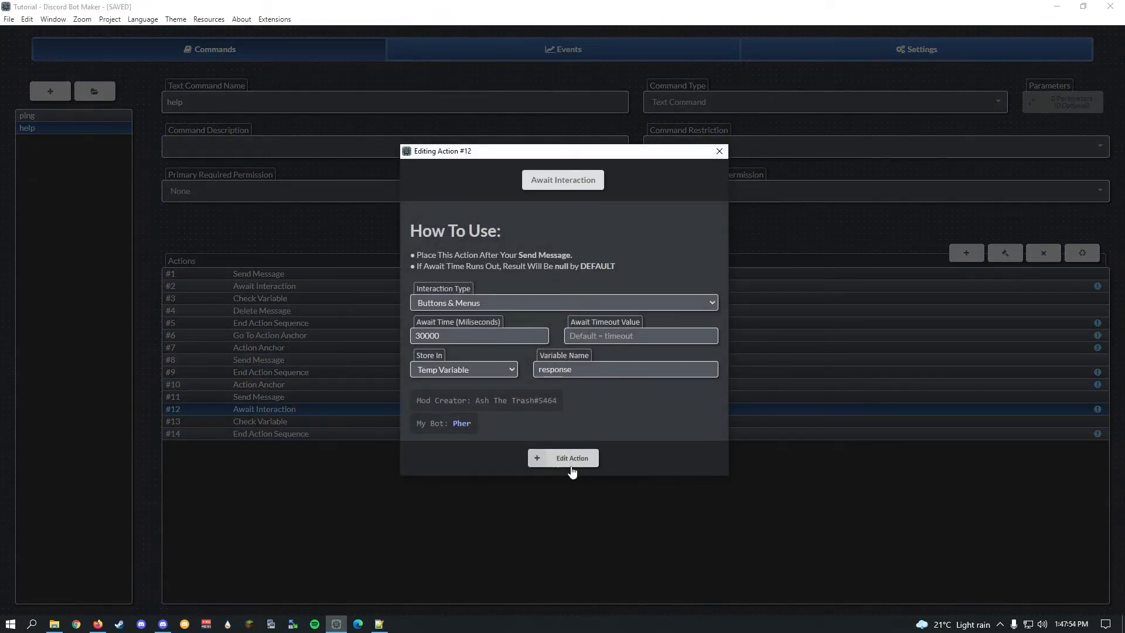
pyautogui.click(573, 457)
pyautogui.click(572, 397)
pyautogui.click(547, 269)
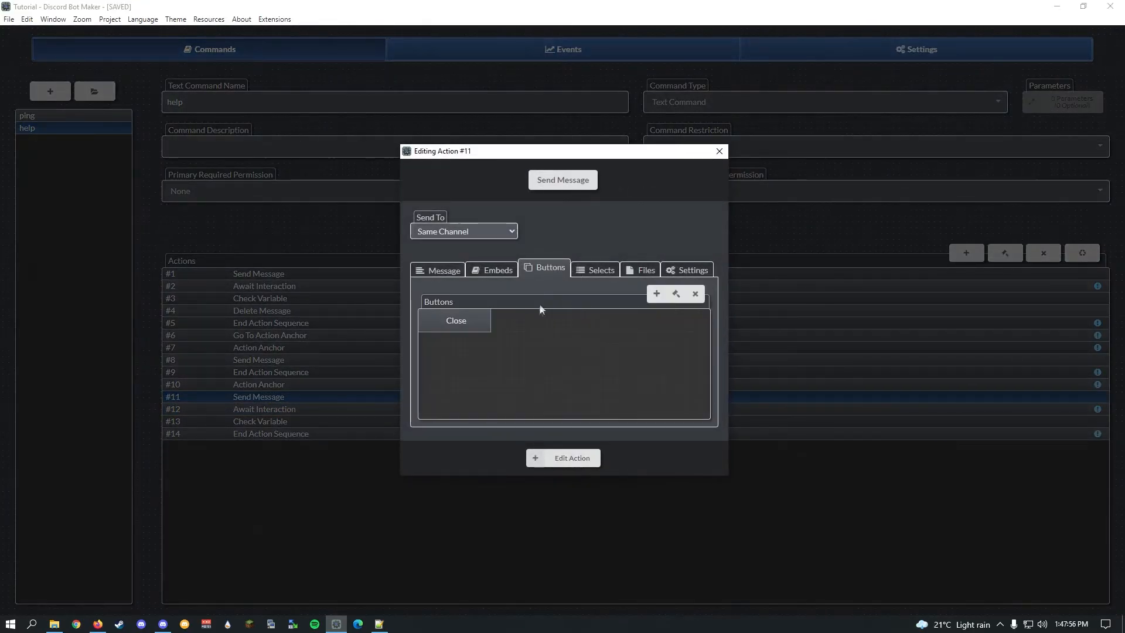
pyautogui.doubleClick(484, 322)
pyautogui.moveTo(668, 151); pyautogui.dragTo(519, 157)
pyautogui.write('close')
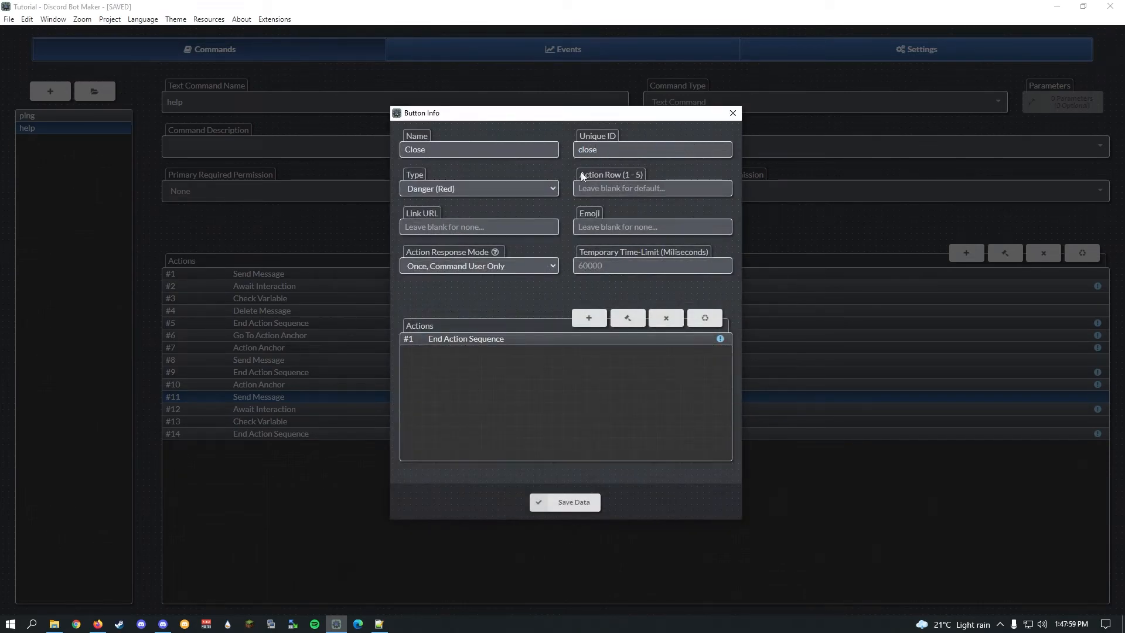
pyautogui.click(566, 502)
pyautogui.click(567, 459)
# Make the Check Variable action below the Support anchor compare to "close" and jump to action 4 if true
pyautogui.doubleClick(558, 421)
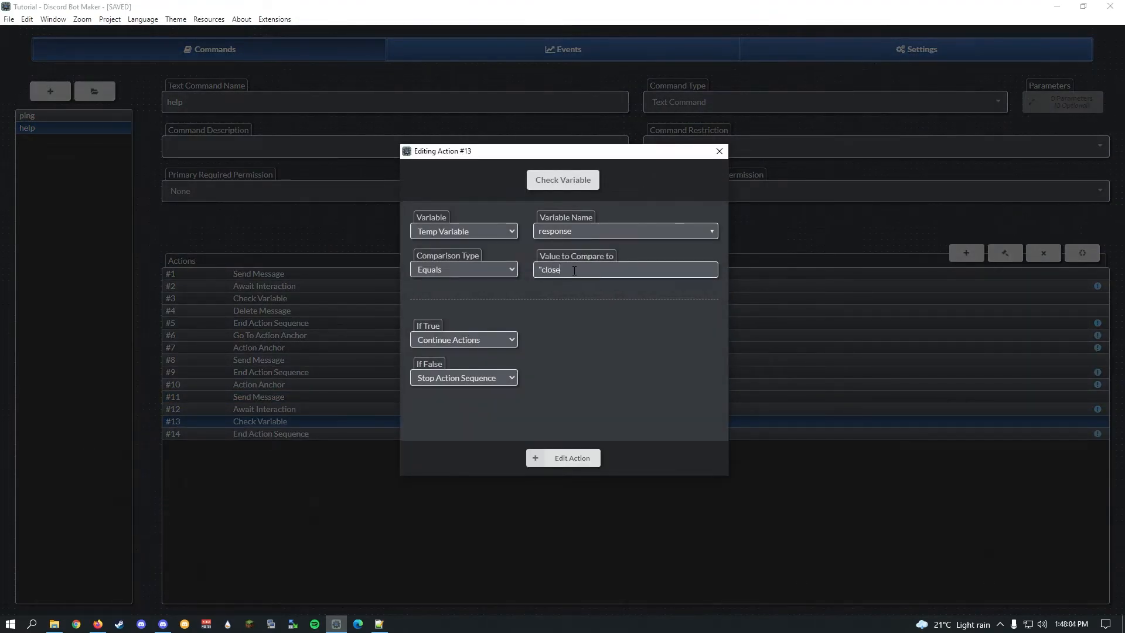
pyautogui.moveTo(532, 152); pyautogui.dragTo(839, 130)
pyautogui.click(771, 319)
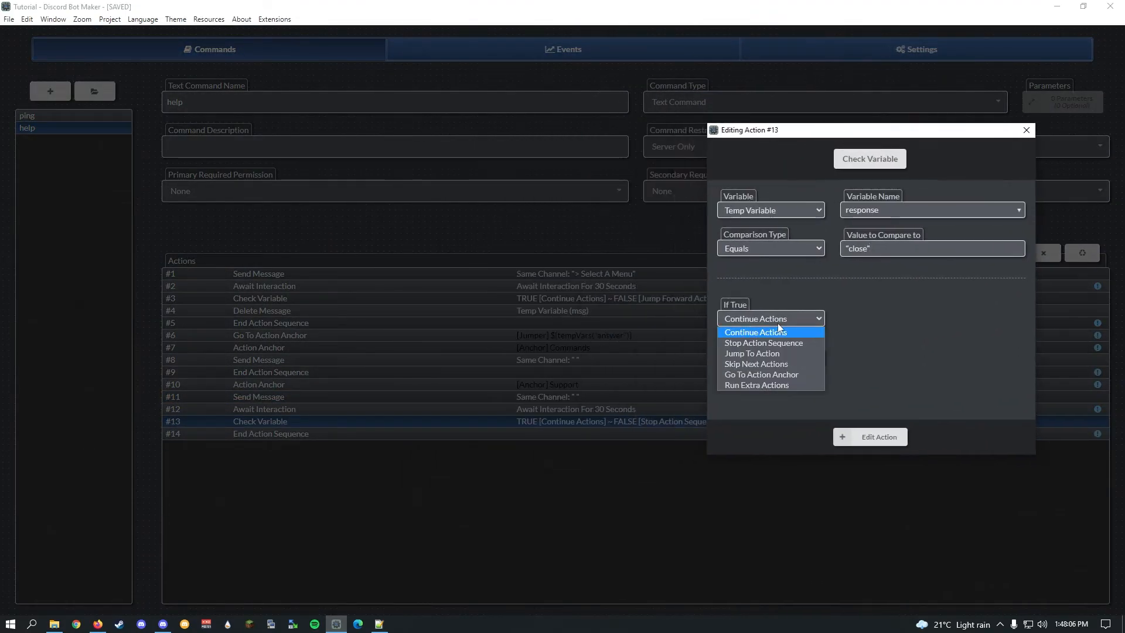
pyautogui.click(771, 353)
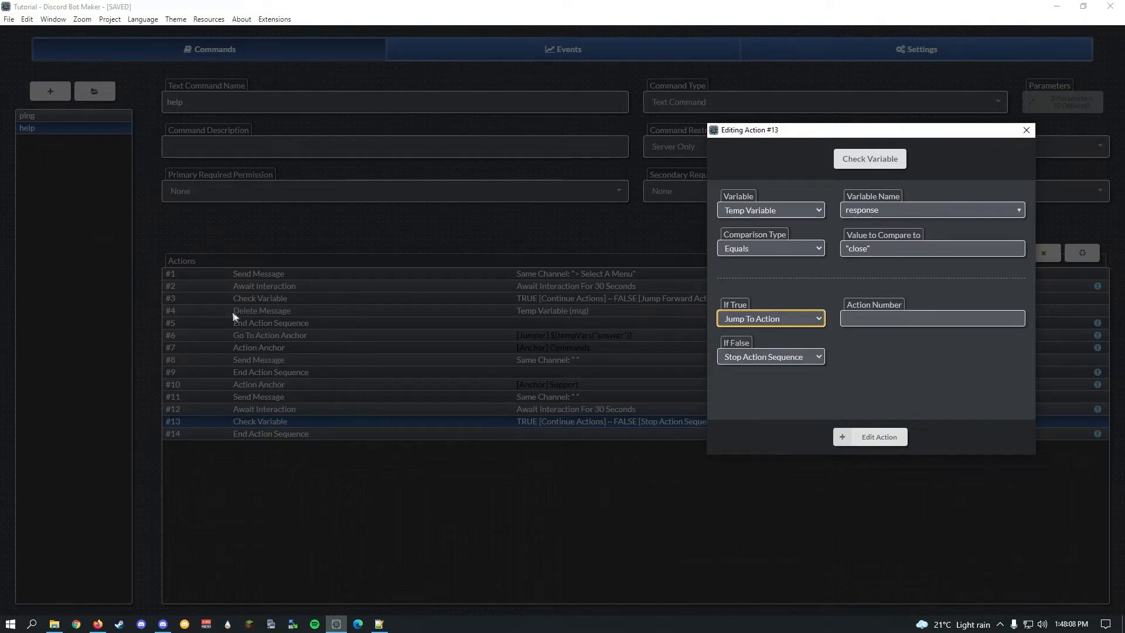
pyautogui.press('Tab')
pyautogui.write('4')
pyautogui.click(777, 360)
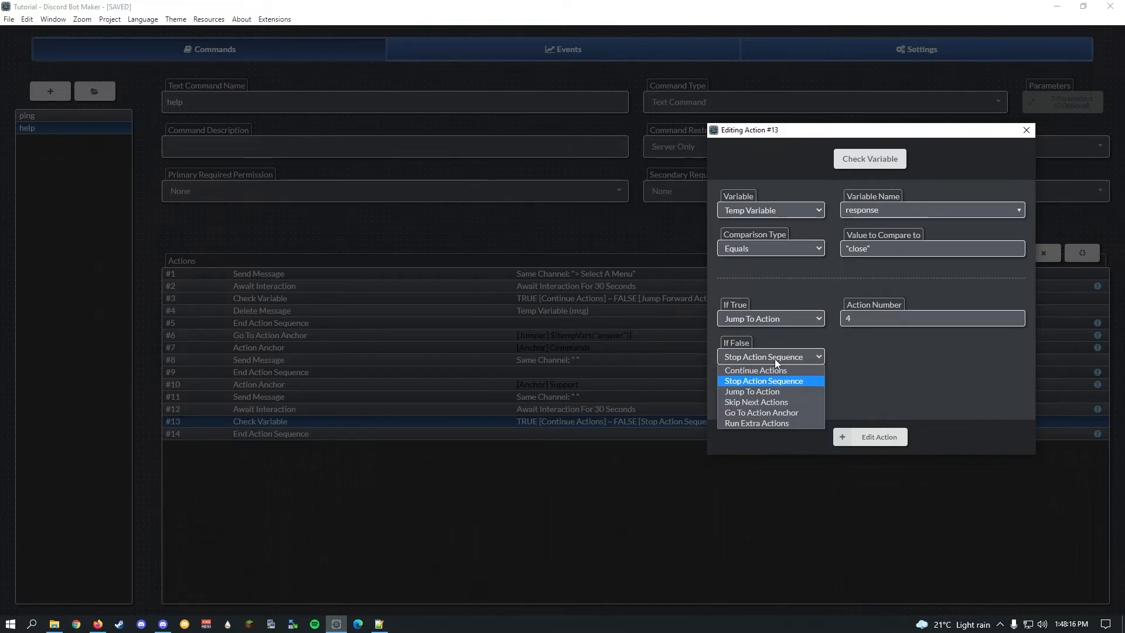
pyautogui.click(775, 357)
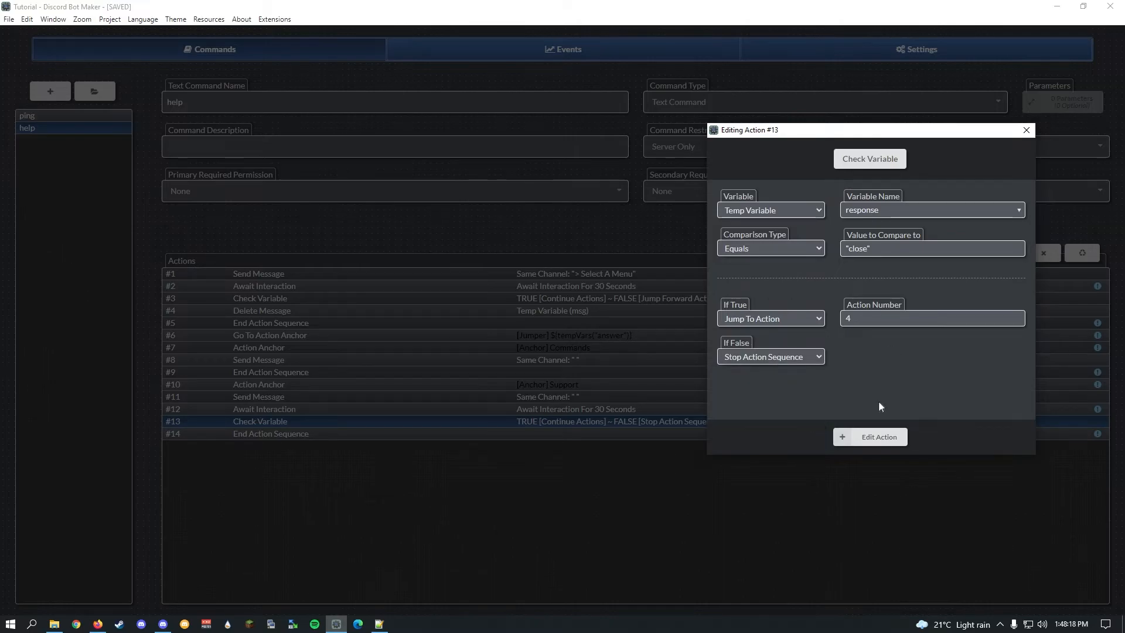
pyautogui.click(873, 437)
# Set the await time of the Await Interaction action below the Support anchor to 60 seconds
pyautogui.doubleClick(628, 410)
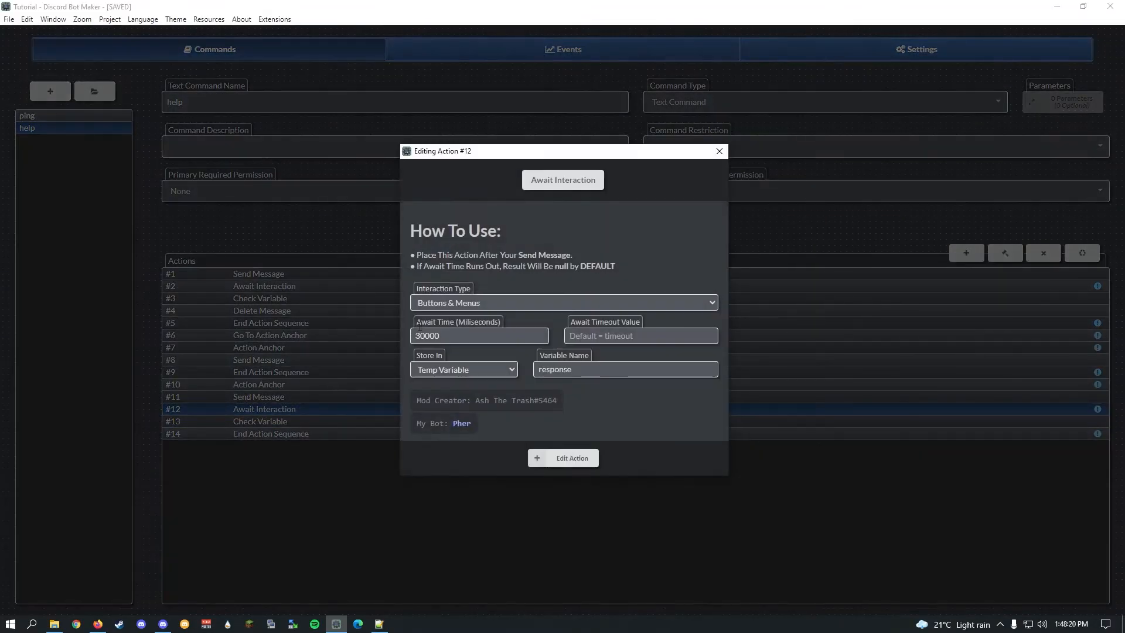
pyautogui.click(569, 461)
# Make the Check Variable action below the Support anchor jump to action 6 if false, and save it
pyautogui.doubleClick(585, 422)
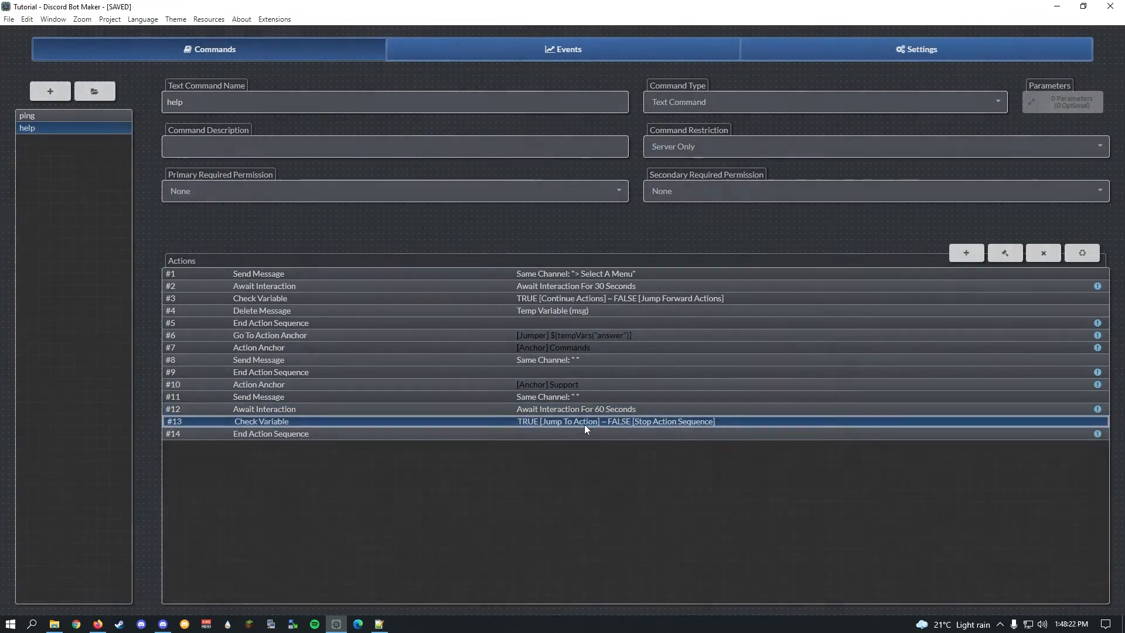
pyautogui.moveTo(586, 153); pyautogui.dragTo(852, 113)
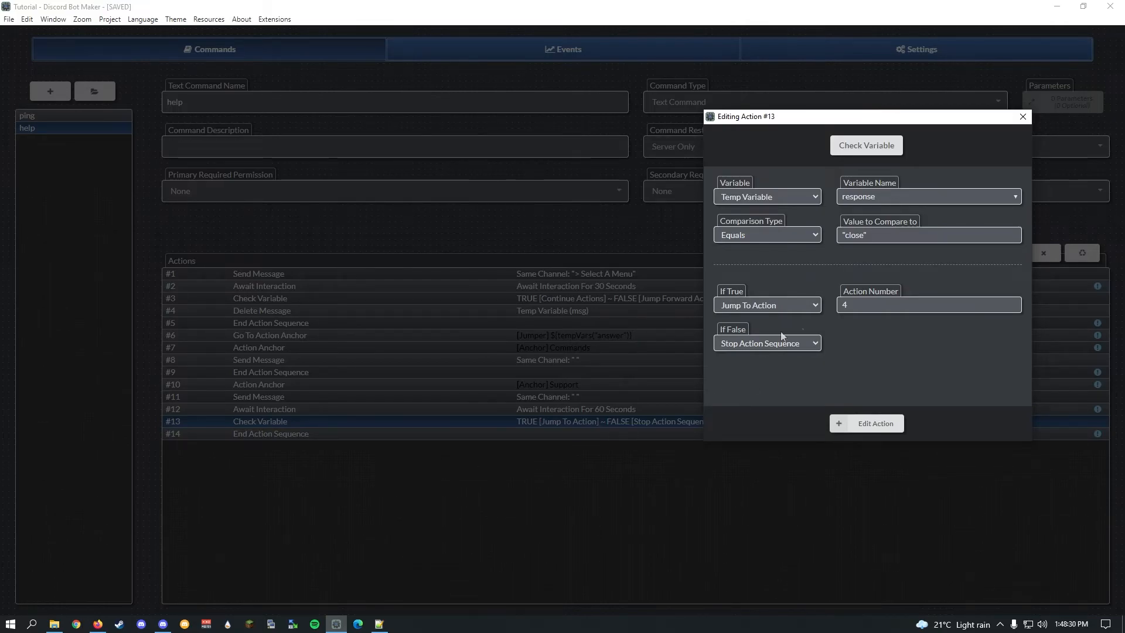
pyautogui.moveTo(866, 236); pyautogui.dragTo(841, 235)
pyautogui.click(829, 261)
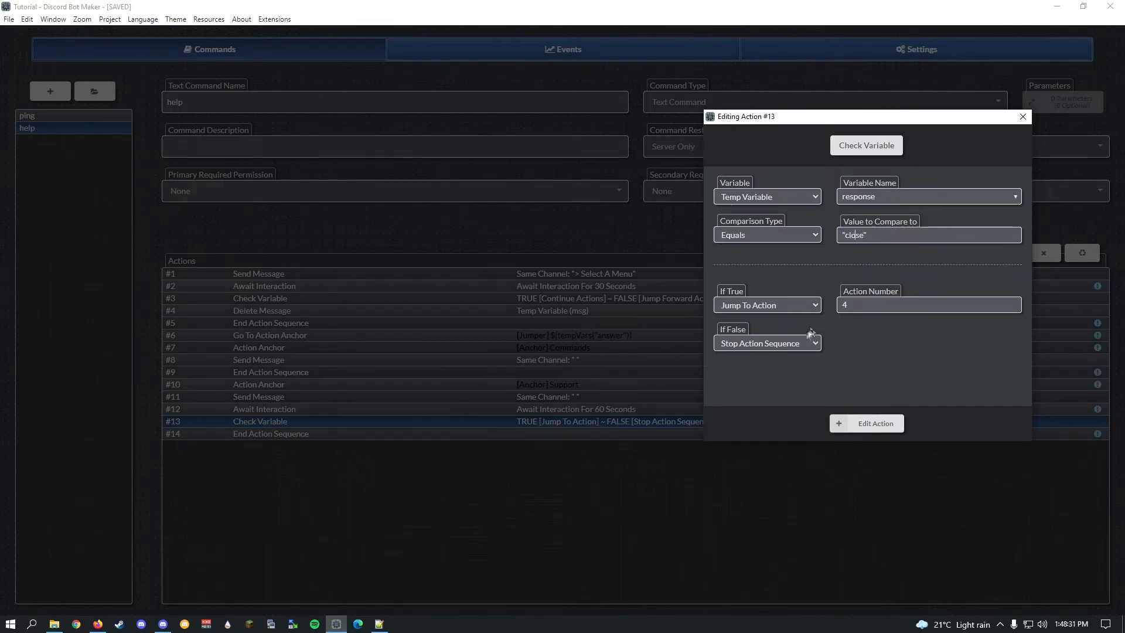
pyautogui.click(779, 342)
pyautogui.click(776, 382)
pyautogui.click(894, 342)
pyautogui.write('6')
pyautogui.click(870, 426)
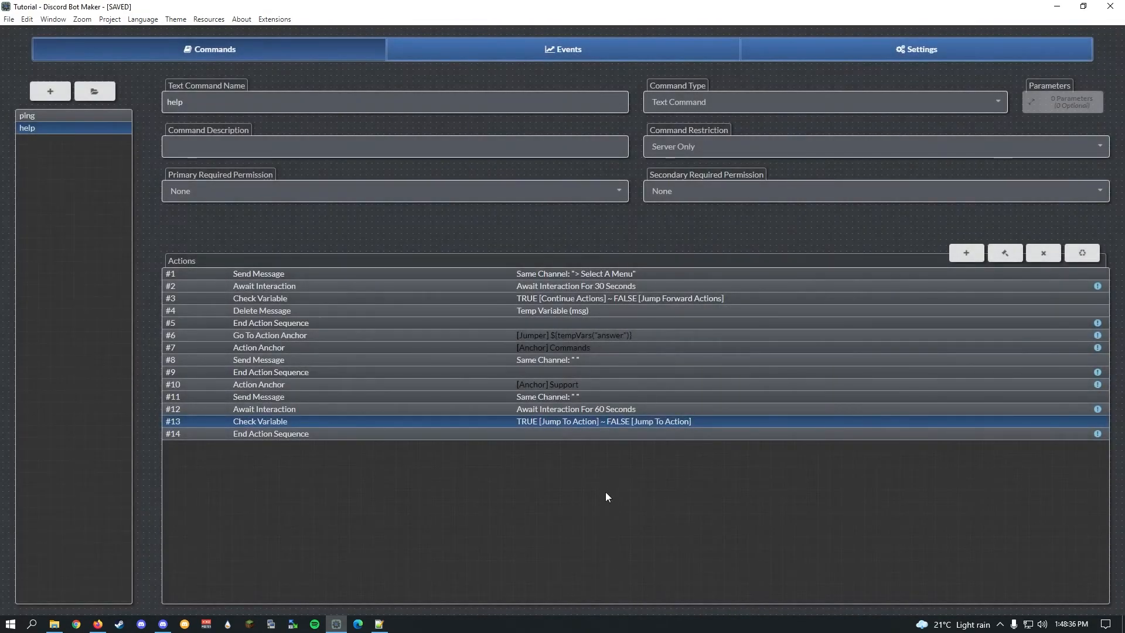
# Save the Discord Bot Maker project and arrange its project folder beside the tutorial-bot Replit page
pyautogui.hotkey('ctrl', 's')
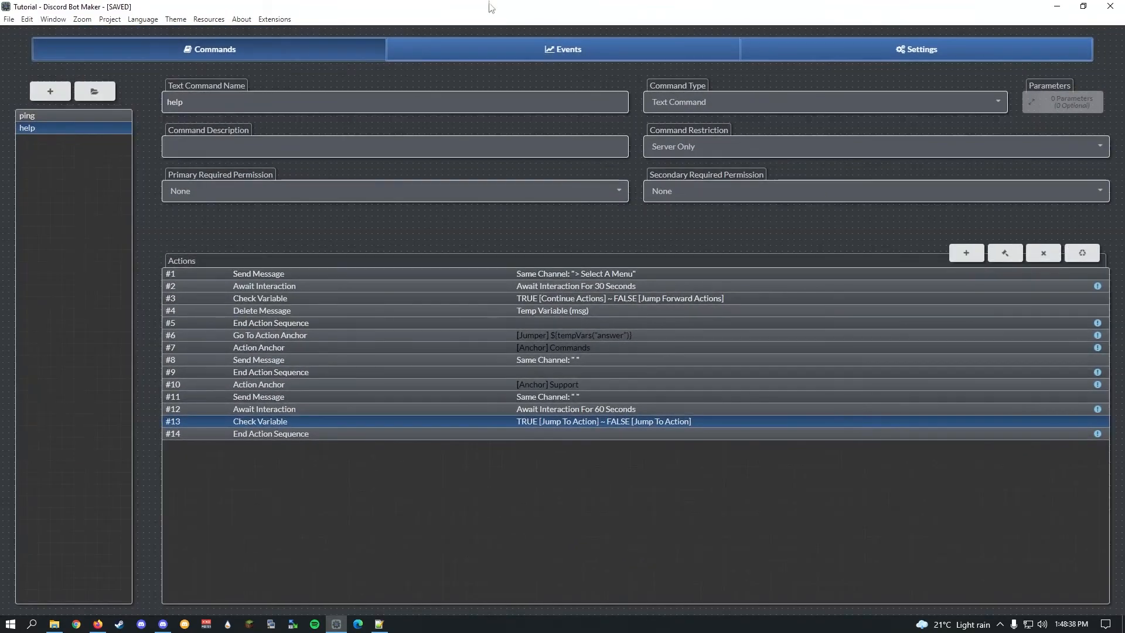
pyautogui.moveTo(490, 5); pyautogui.dragTo(765, 50)
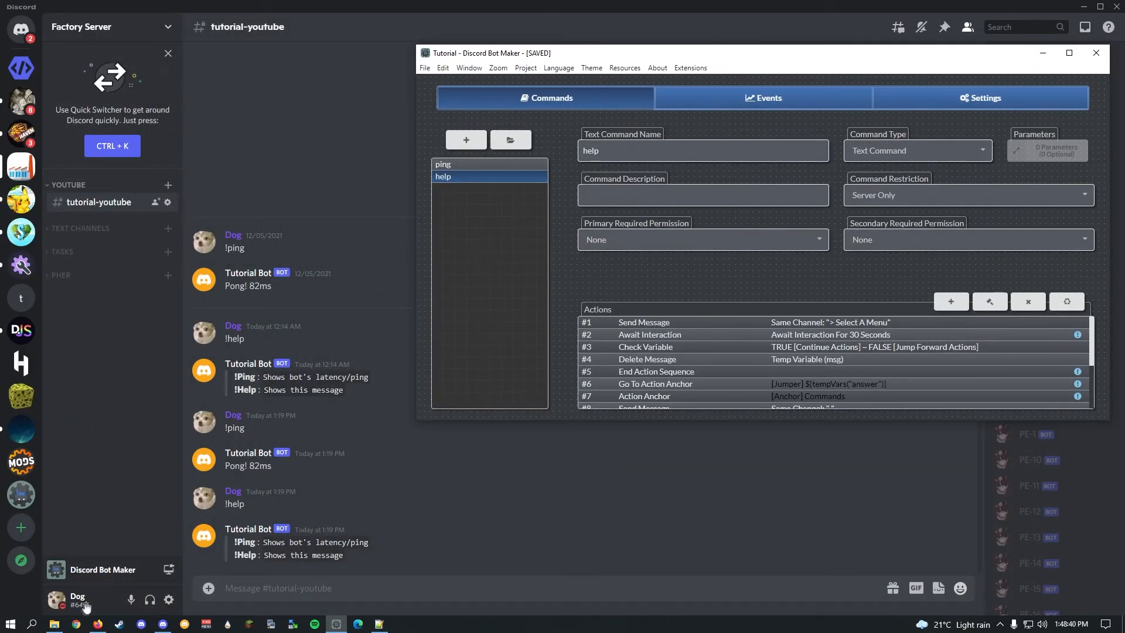
pyautogui.click(54, 624)
pyautogui.click(829, 81)
pyautogui.moveTo(828, 81); pyautogui.dragTo(895, 63)
pyautogui.click(98, 624)
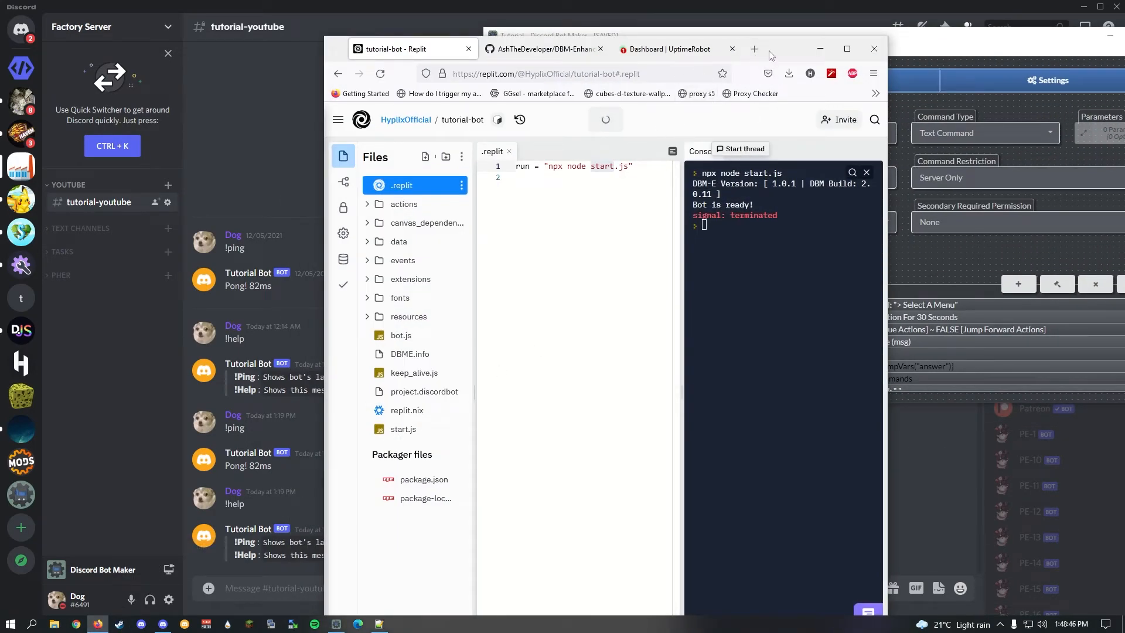
pyautogui.moveTo(772, 55); pyautogui.dragTo(568, 75)
pyautogui.click(596, 52)
pyautogui.click(643, 185)
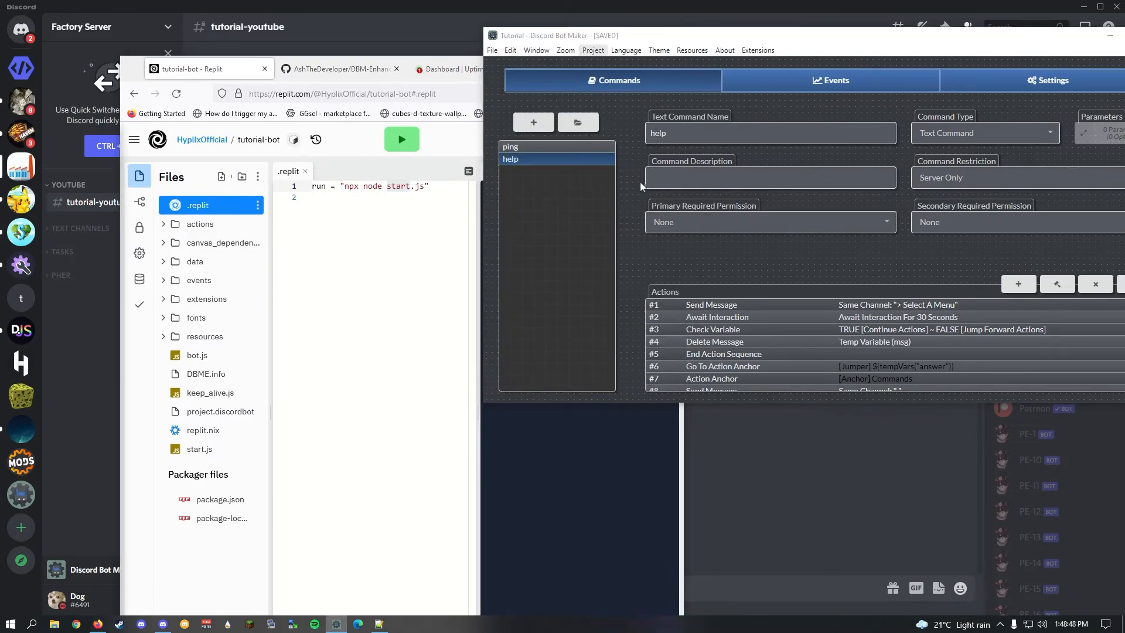
# Upload commands.json from the project's data folder into the tutorial-bot data folder on Replit, replacing the existing file
pyautogui.doubleClick(712, 218)
pyautogui.moveTo(714, 183); pyautogui.dragTo(226, 262)
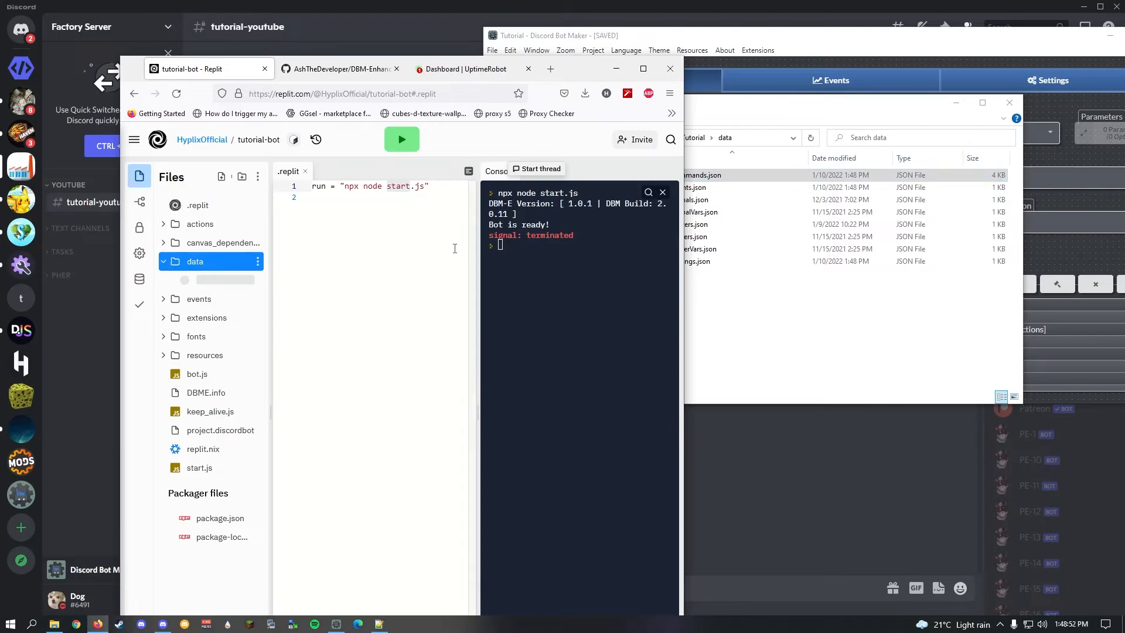
pyautogui.moveTo(730, 178); pyautogui.dragTo(193, 319)
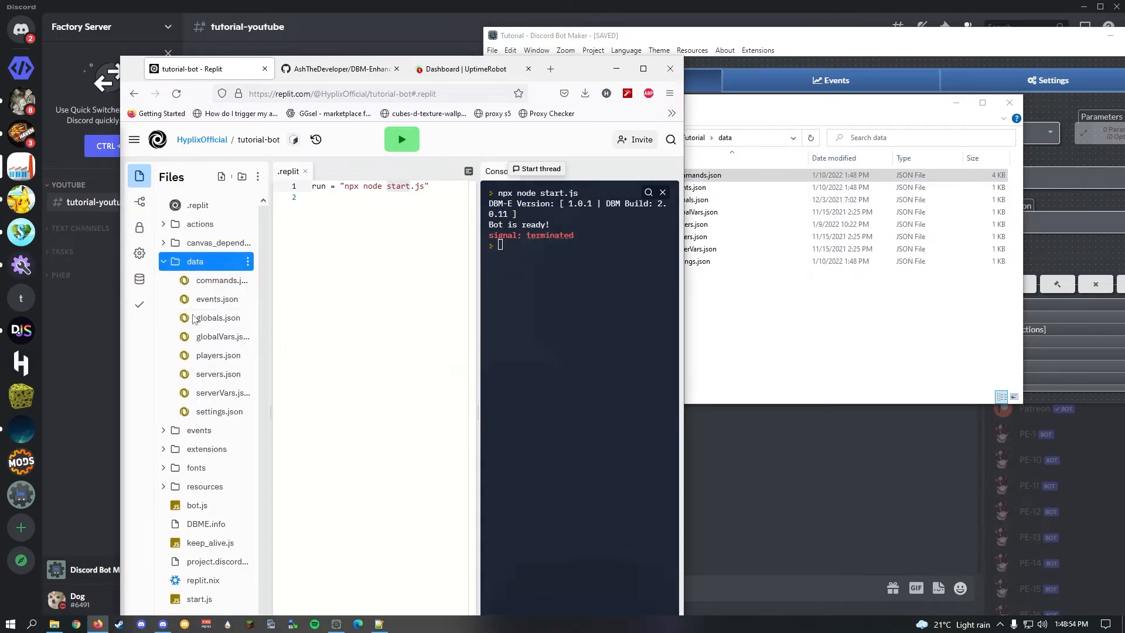
pyautogui.click(311, 344)
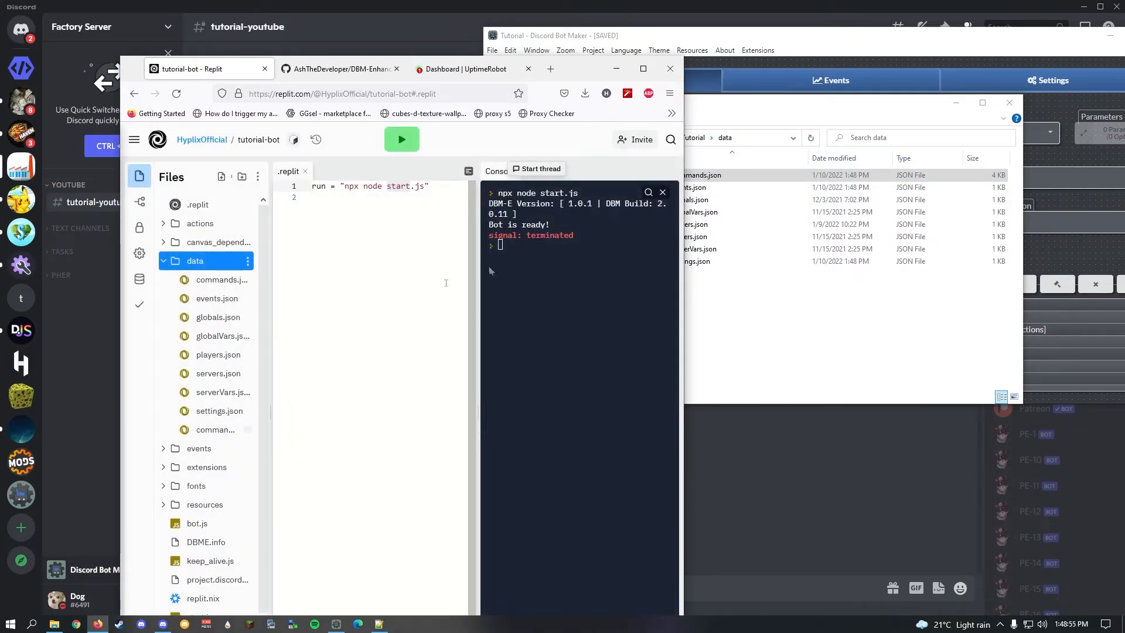
pyautogui.click(964, 103)
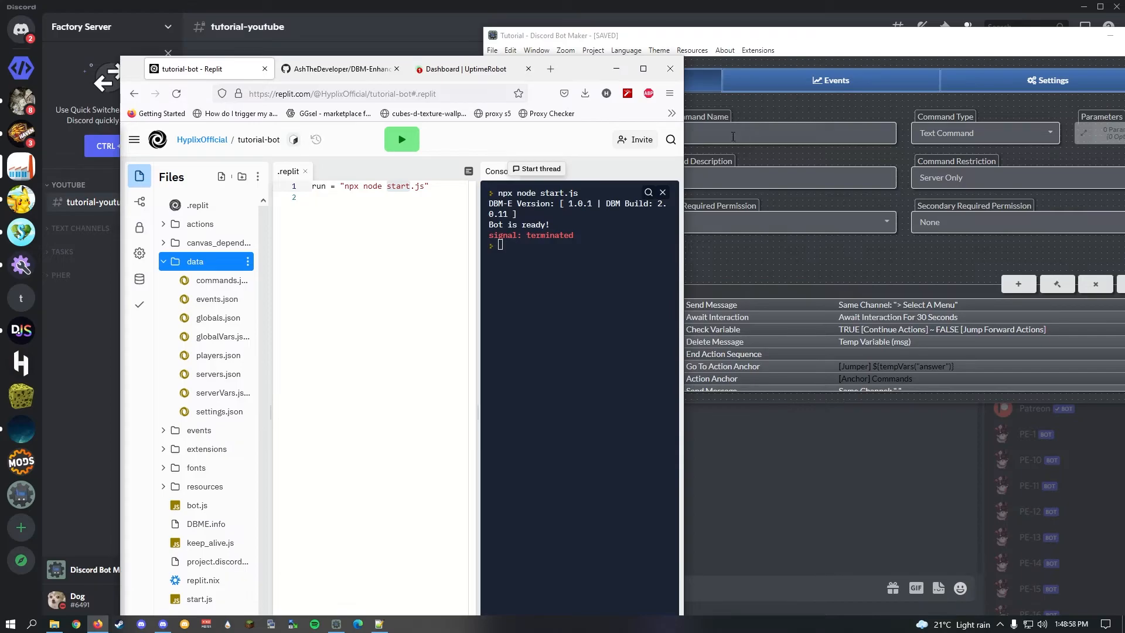
# Run tutorial-bot on Replit, and run it again once the DBM-E update has finished
pyautogui.click(643, 68)
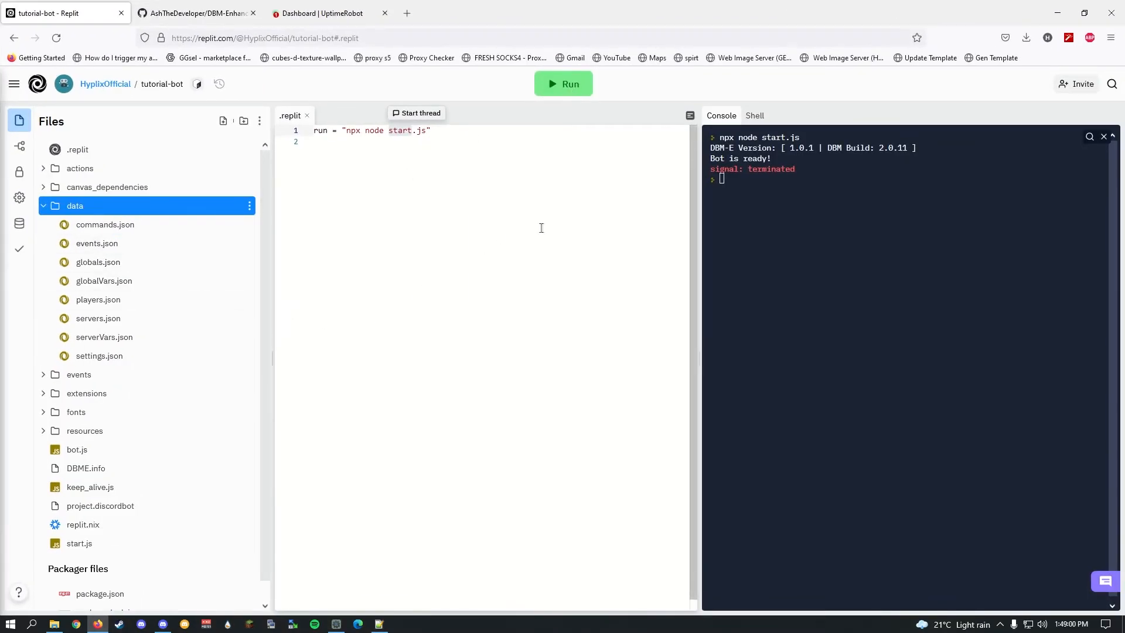
pyautogui.click(559, 86)
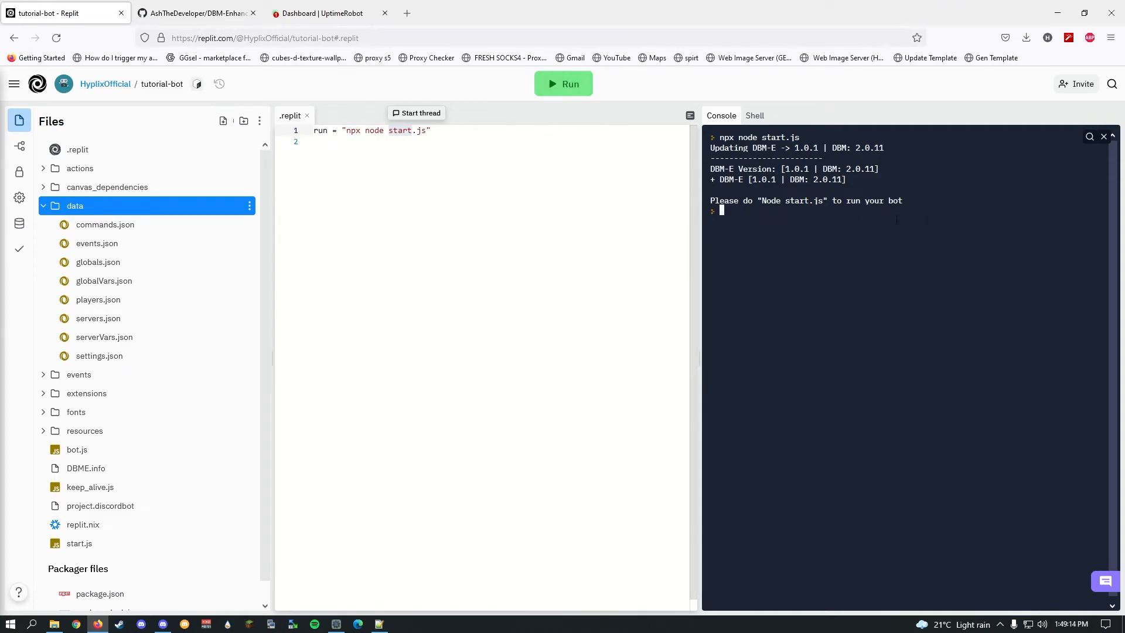
pyautogui.click(583, 87)
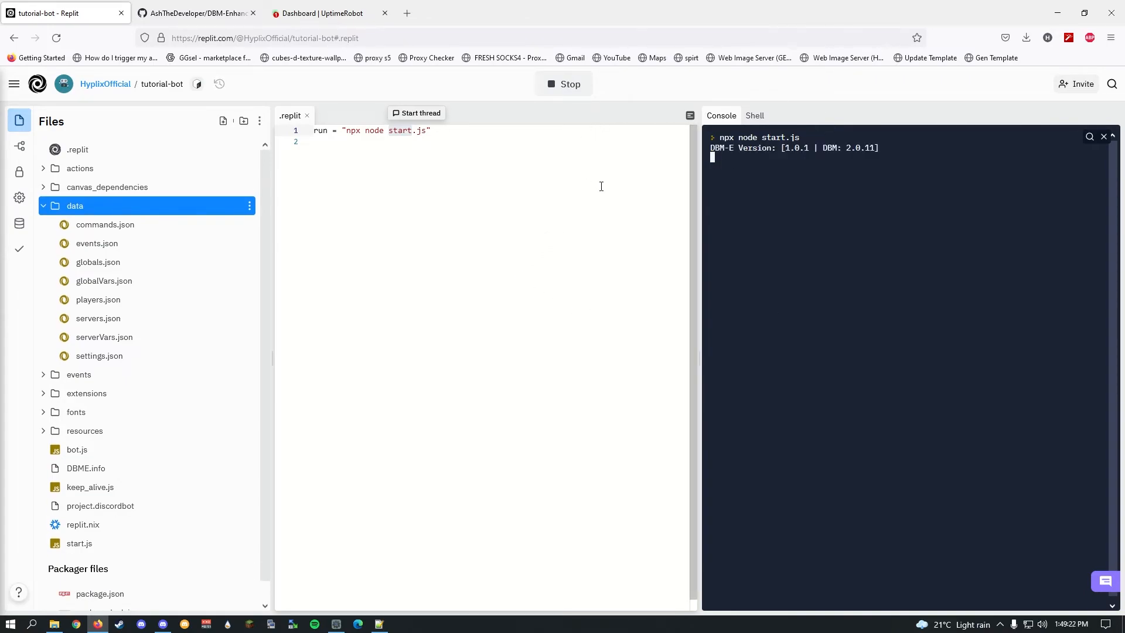
# Switch to Discord, send !help in the tutorial-youtube channel and choose Commands from the bot's Type Of Help menu
pyautogui.click(167, 626)
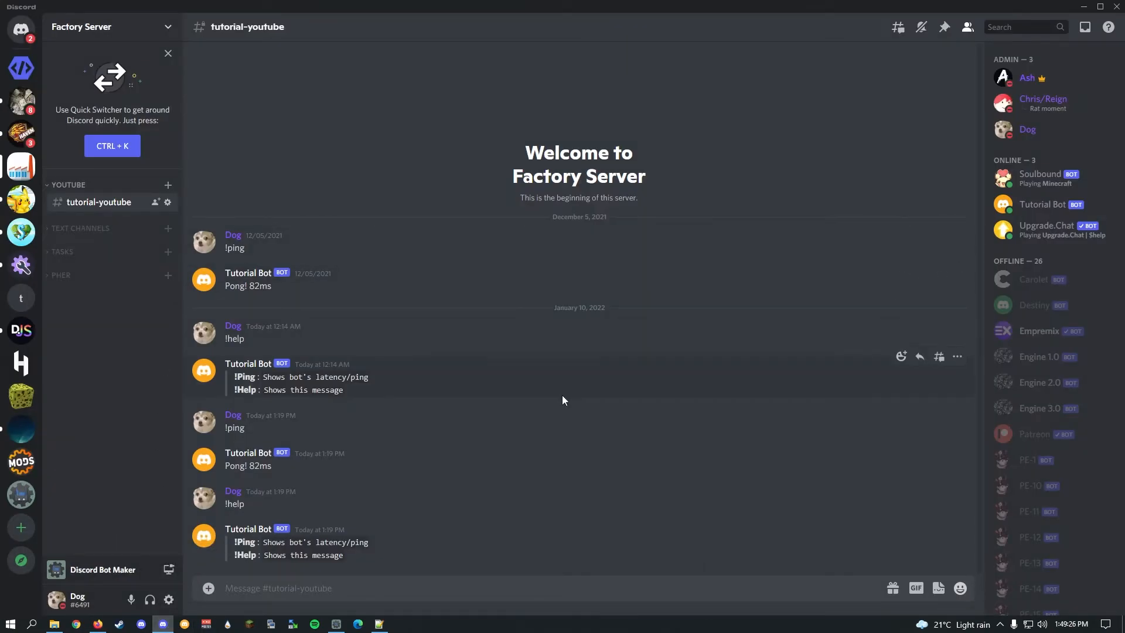
pyautogui.write('!help')
pyautogui.scroll(-5, 1081, 333)
pyautogui.press('Return')
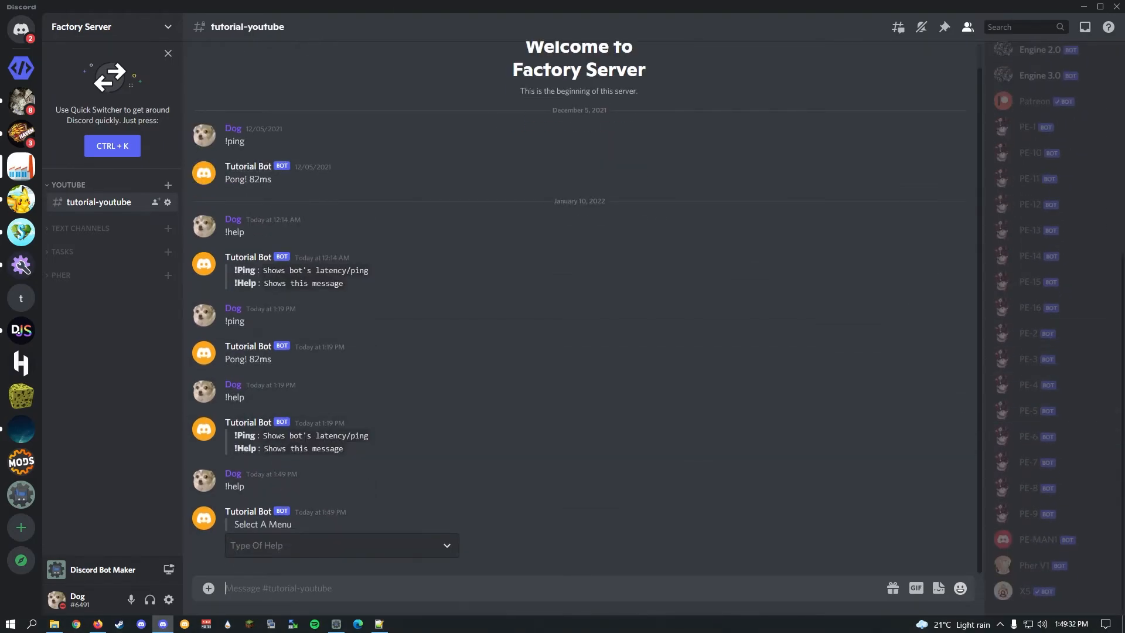
pyautogui.scroll(5, 1071, 445)
pyautogui.click(260, 551)
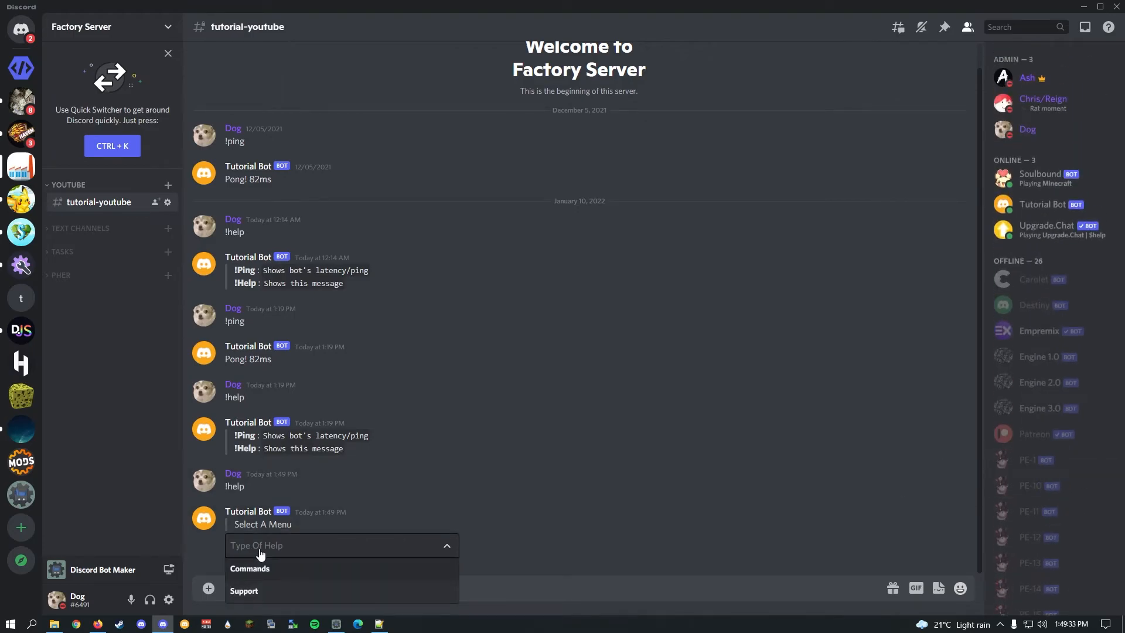
pyautogui.click(413, 572)
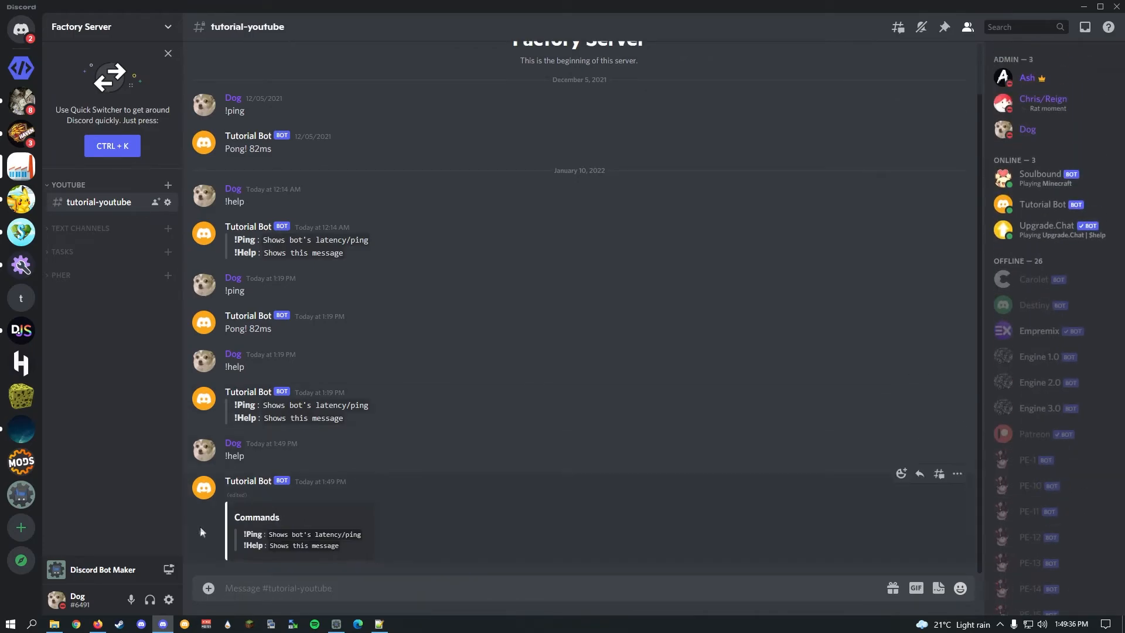
pyautogui.moveTo(351, 563); pyautogui.dragTo(236, 511)
pyautogui.click(236, 511)
# Send !help again, choose Support from the Type Of Help menu and close the bot's Get Help message
pyautogui.write('!help')
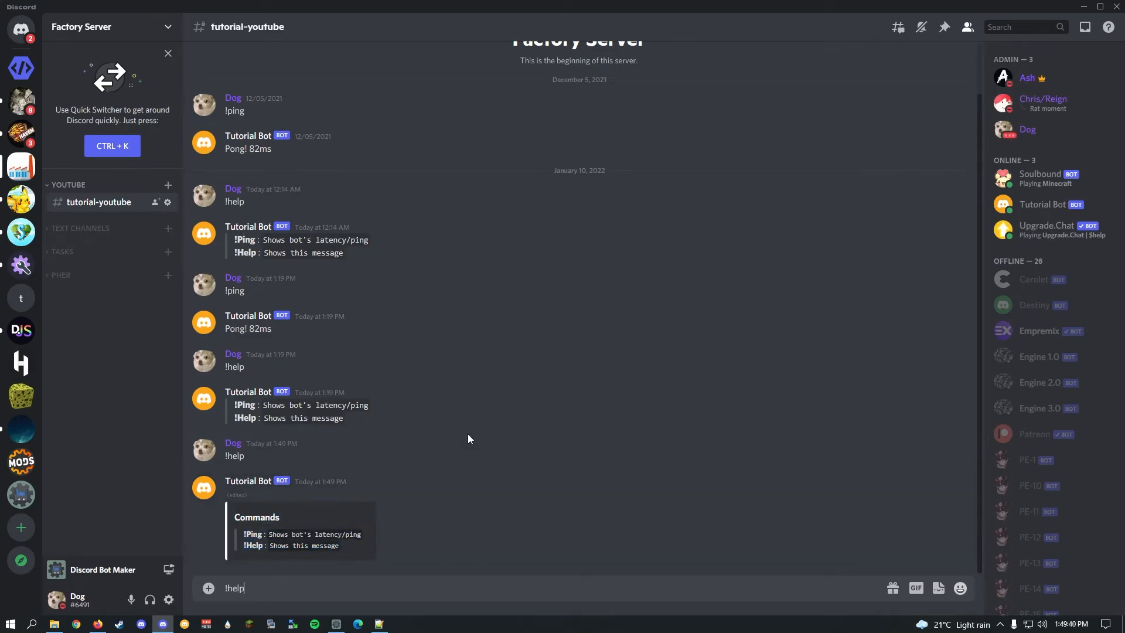
pyautogui.press('Return')
pyautogui.click(389, 544)
pyautogui.click(273, 592)
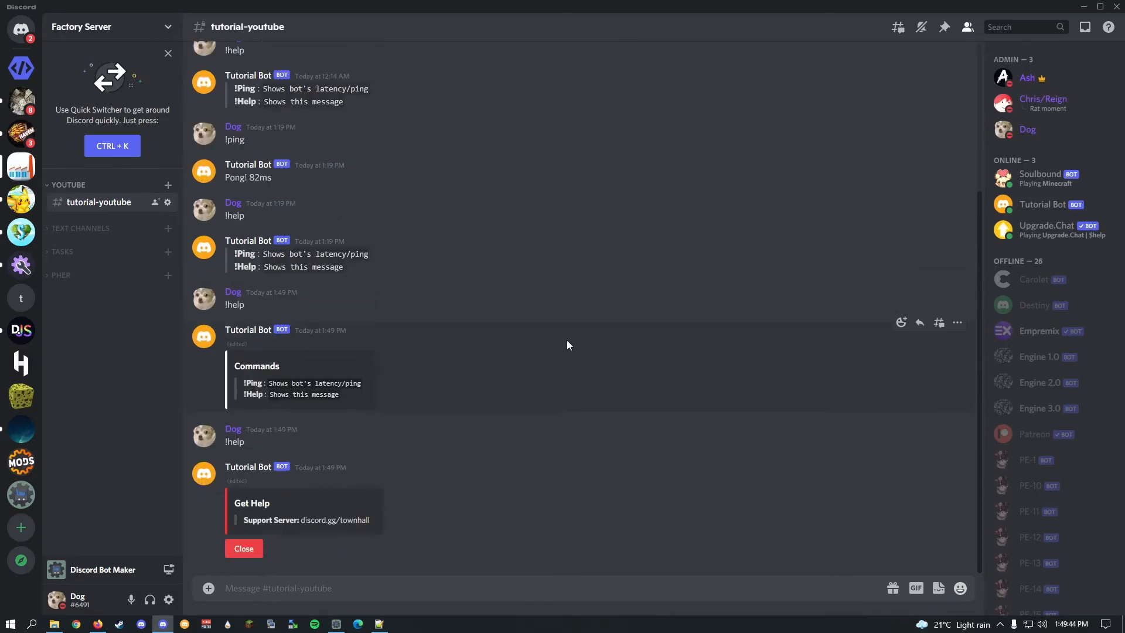
pyautogui.doubleClick(321, 520)
pyautogui.click(332, 555)
pyautogui.click(244, 551)
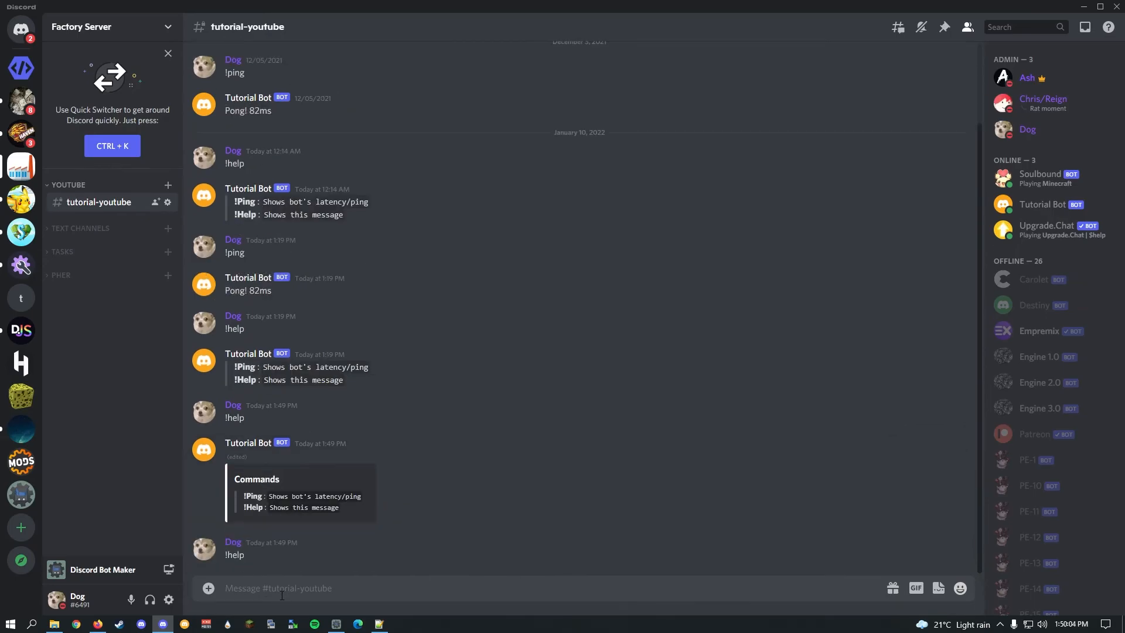
# Retest the Support option with another !help message and dismiss the resulting Get Help embed
pyautogui.write('!help')
pyautogui.press('Return')
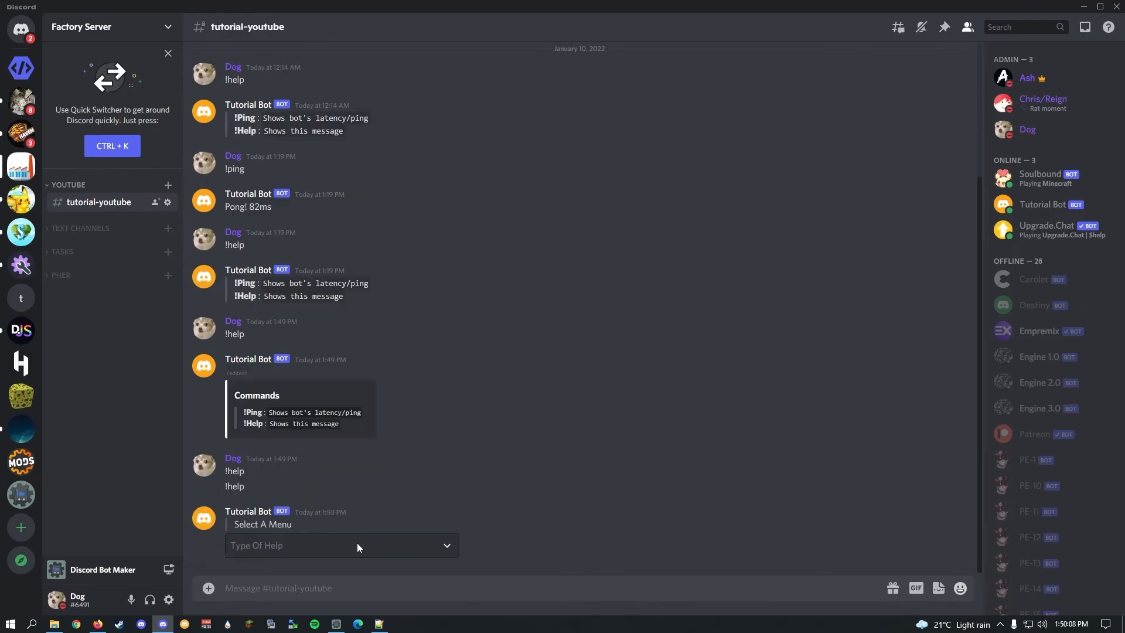
pyautogui.click(316, 546)
pyautogui.click(280, 591)
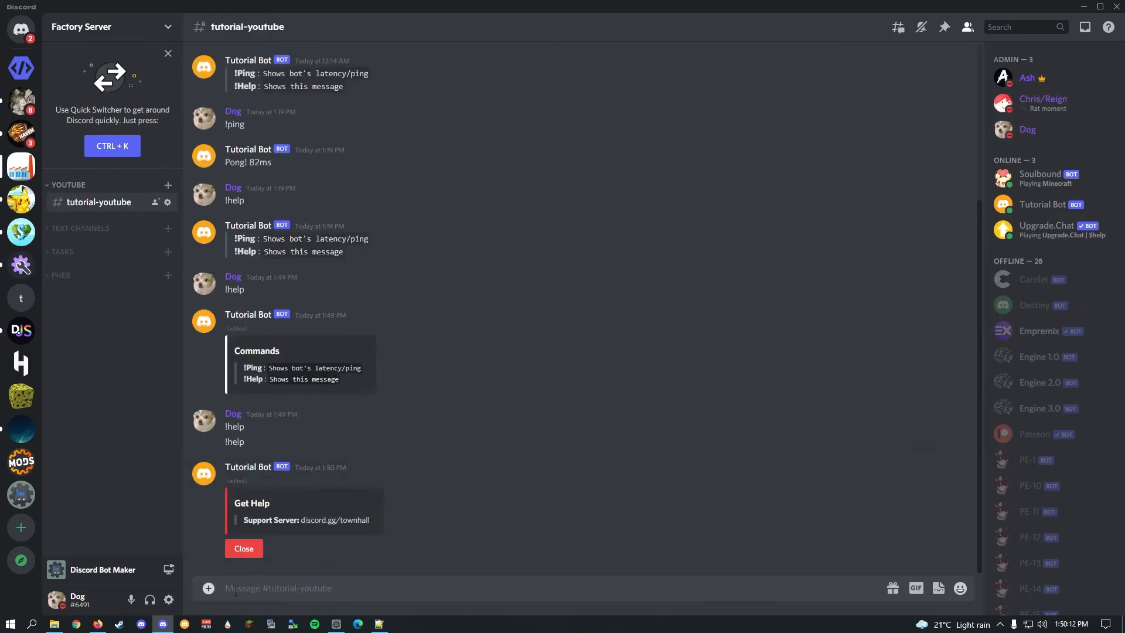
pyautogui.click(249, 553)
# Switch to Discord Bot Maker and examine the DBM-Enhanced actions available for a new help command action
pyautogui.click(335, 624)
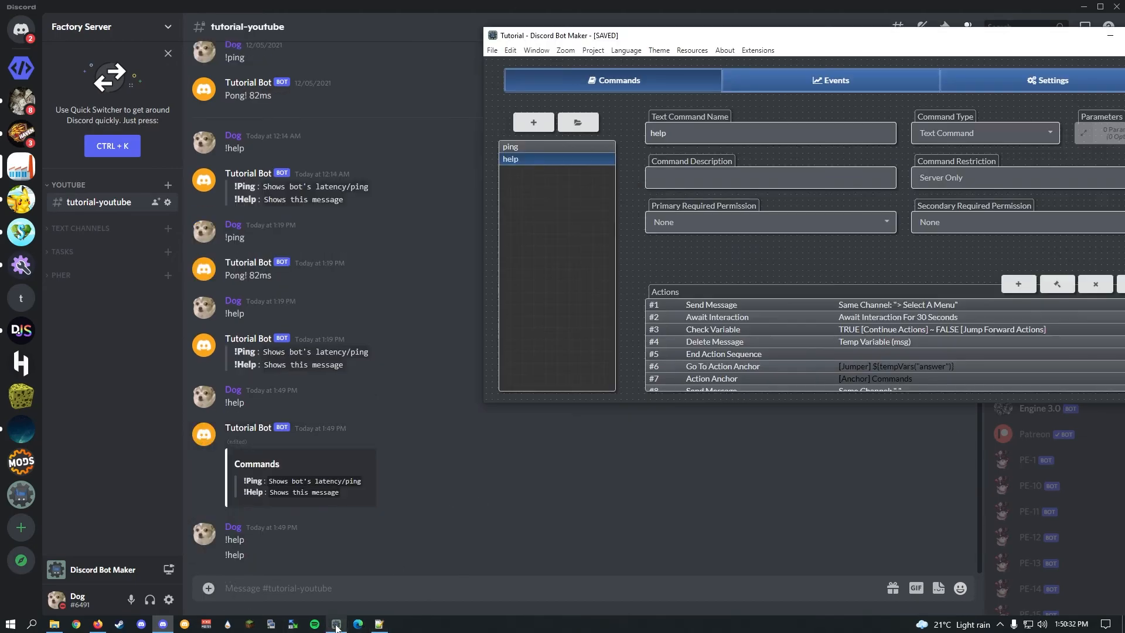
pyautogui.doubleClick(896, 36)
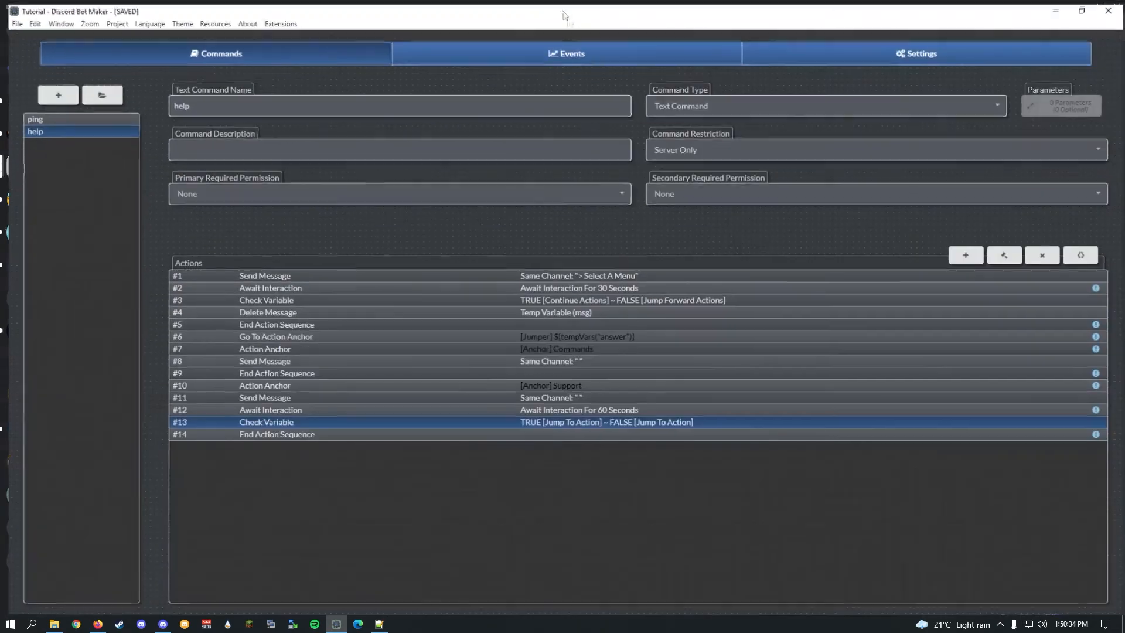
pyautogui.click(966, 257)
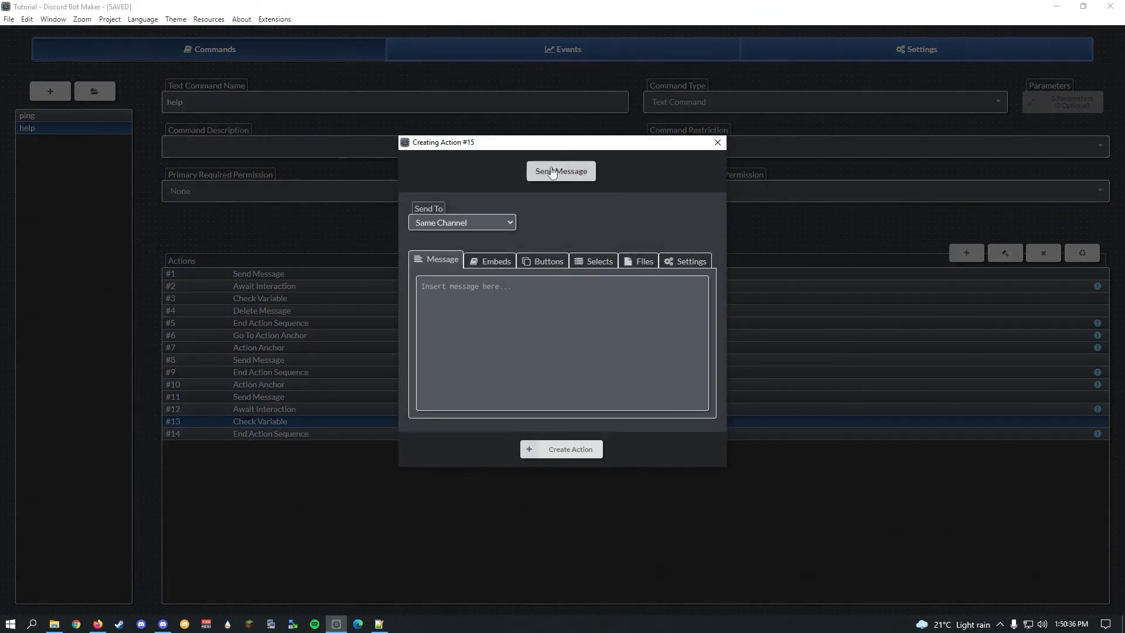
pyautogui.click(557, 170)
pyautogui.click(466, 283)
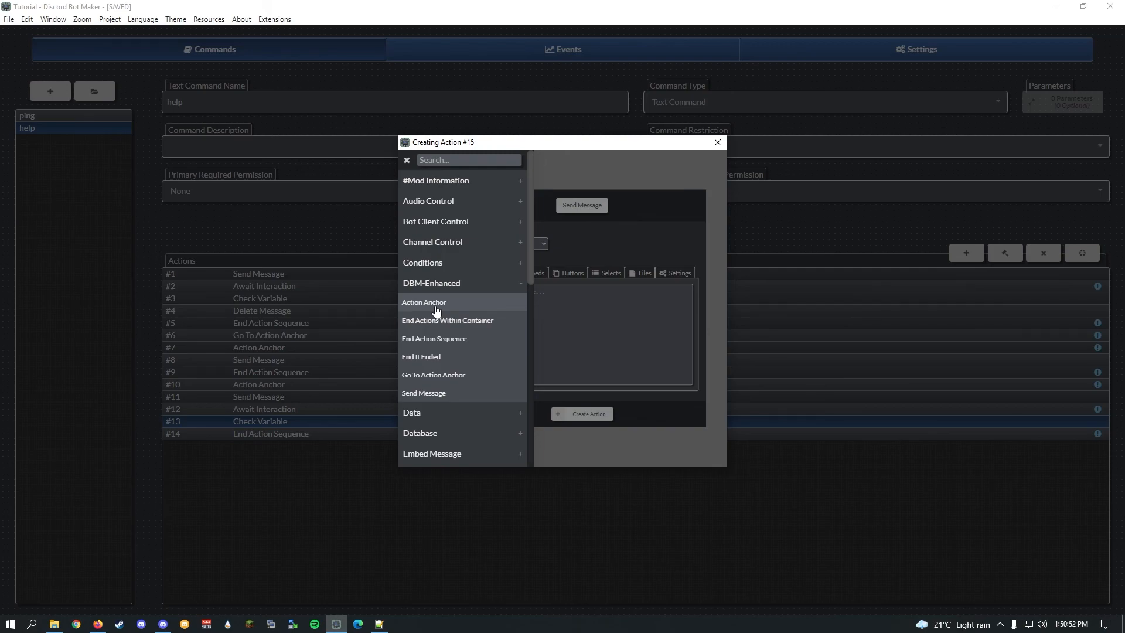
pyautogui.click(717, 143)
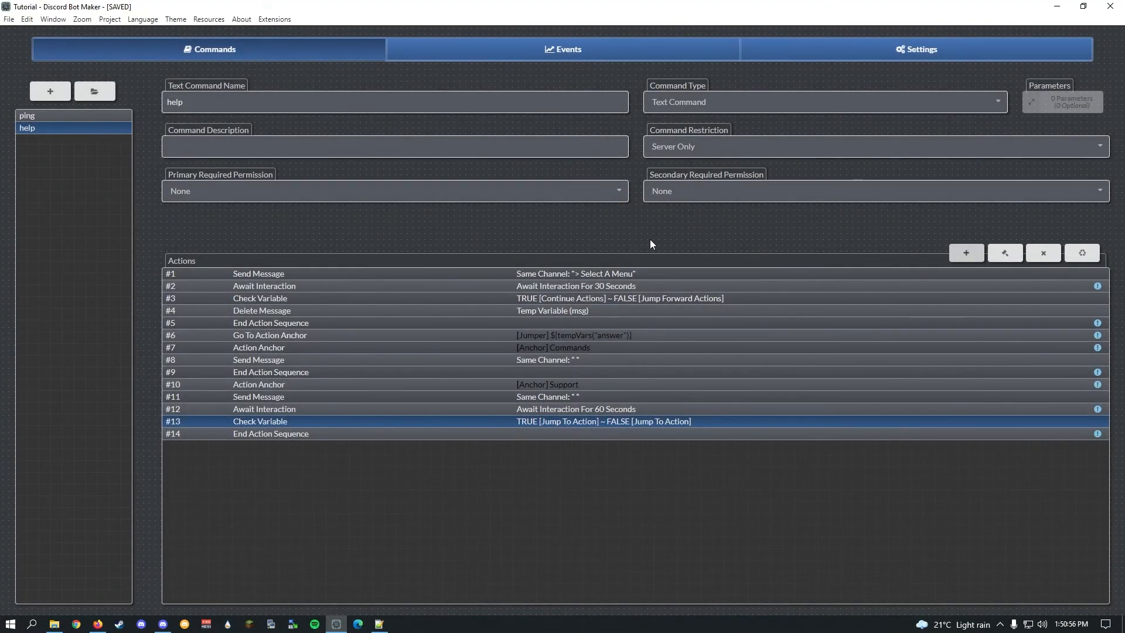